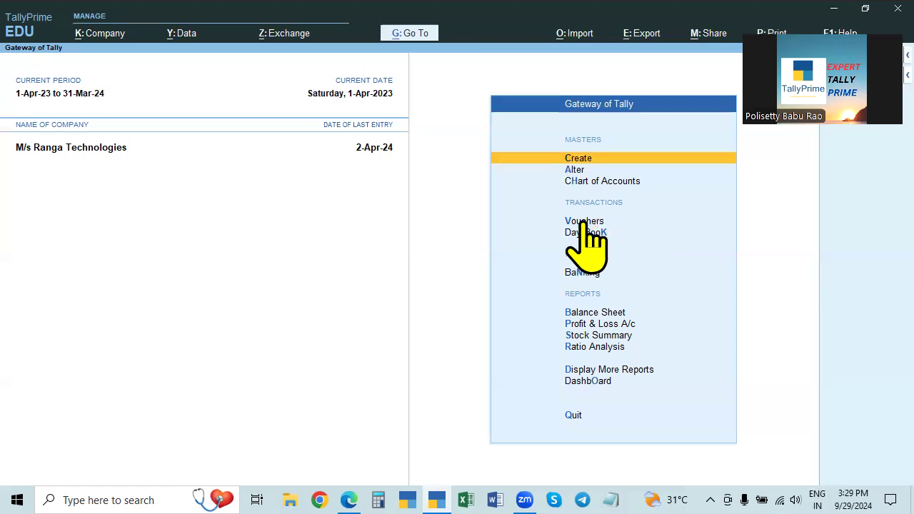
Open the list of existing ledgers for alteration and look through its entries
left_click(577, 171)
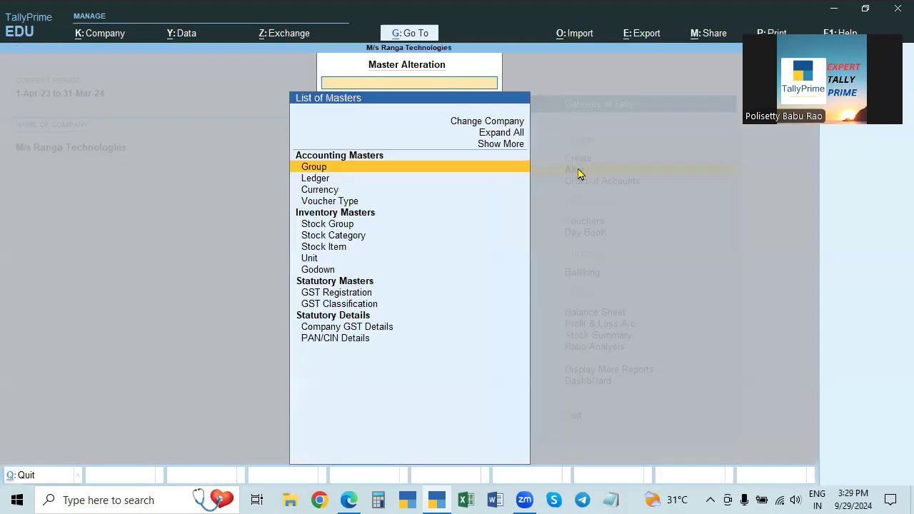
key("Down")
key("Return")
key("Down")
key("Down")
key("Down")
key("Down")
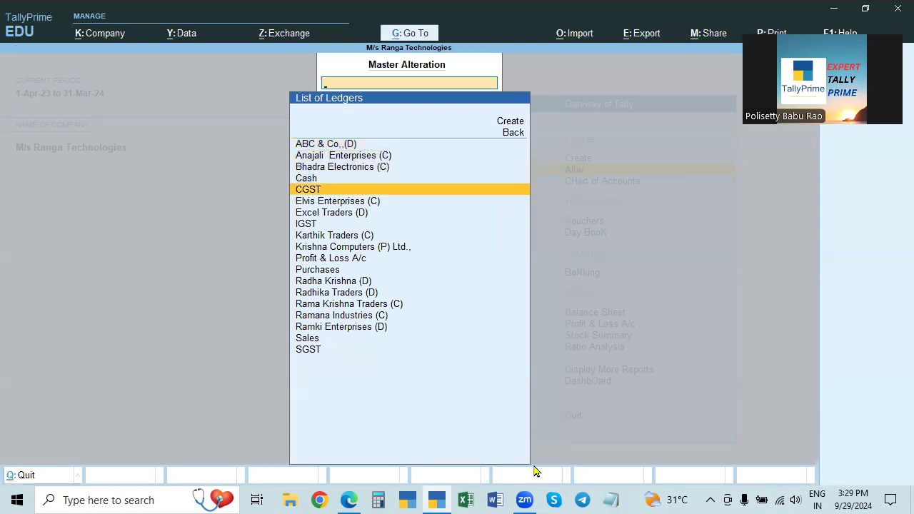
Consult the manufacturer accounting problem in the PDF and open the Krishna Computers (P) Ltd., ledger for alteration
left_click(350, 499)
scroll(640, 308, "up", 4)
scroll(641, 307, "down", 1)
scroll(641, 306, "up", 3)
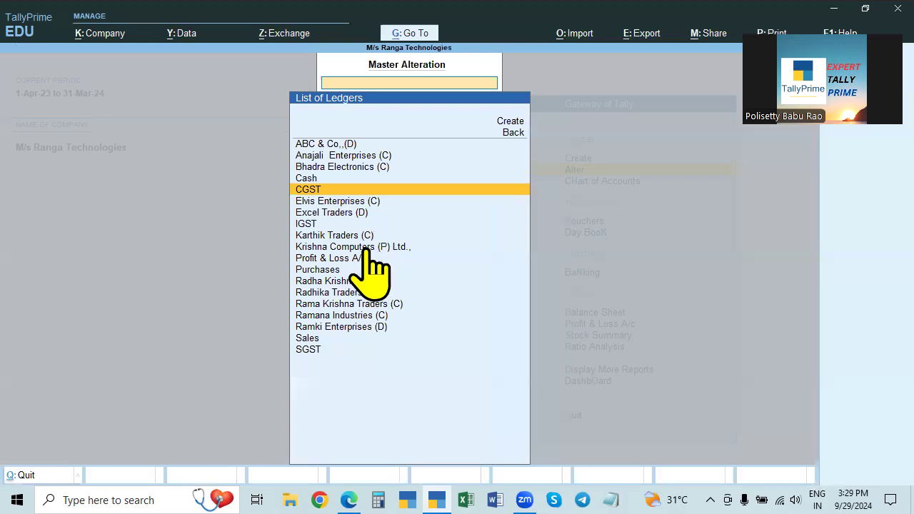
left_click(379, 246)
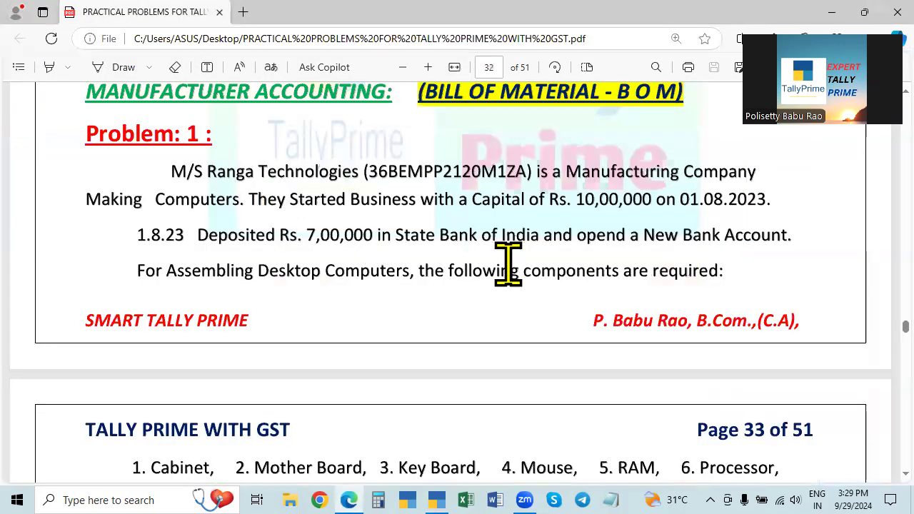
key("alt+Tab")
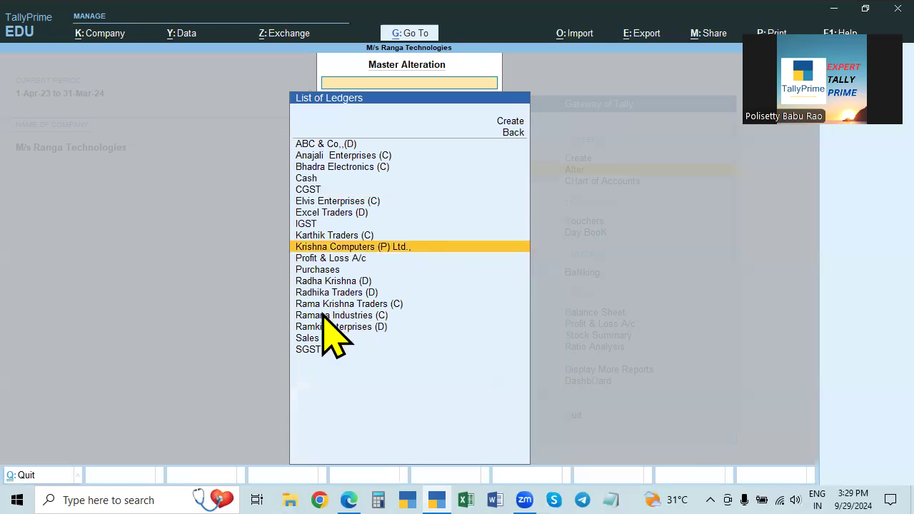
left_click(340, 247)
key("alt+Tab")
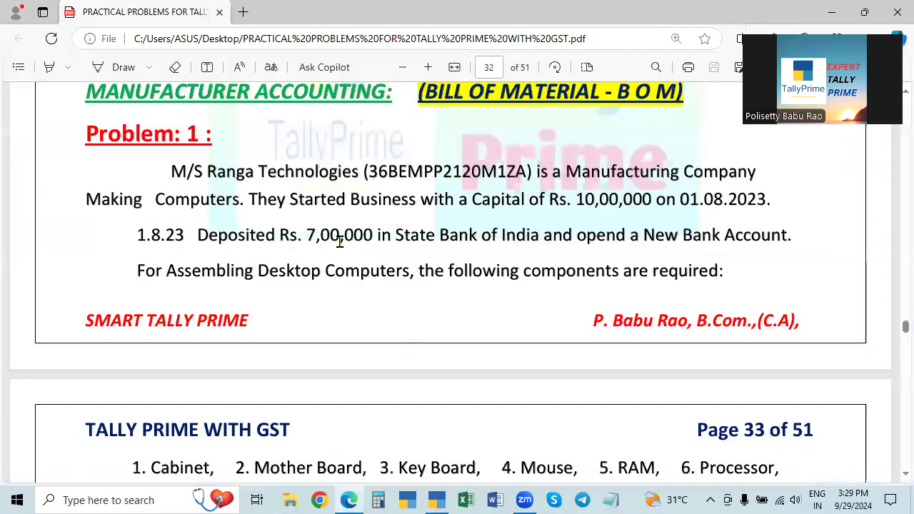
key("alt+Tab")
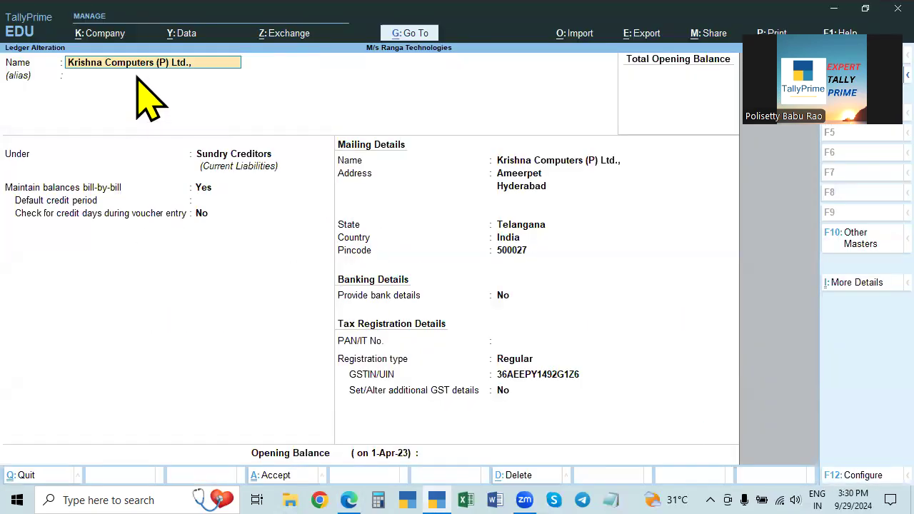
Check the Krishna Computers ledger against the supplier details of the PDF's 2.8.23 purchase and return to the Gateway of Tally
key("alt+Tab")
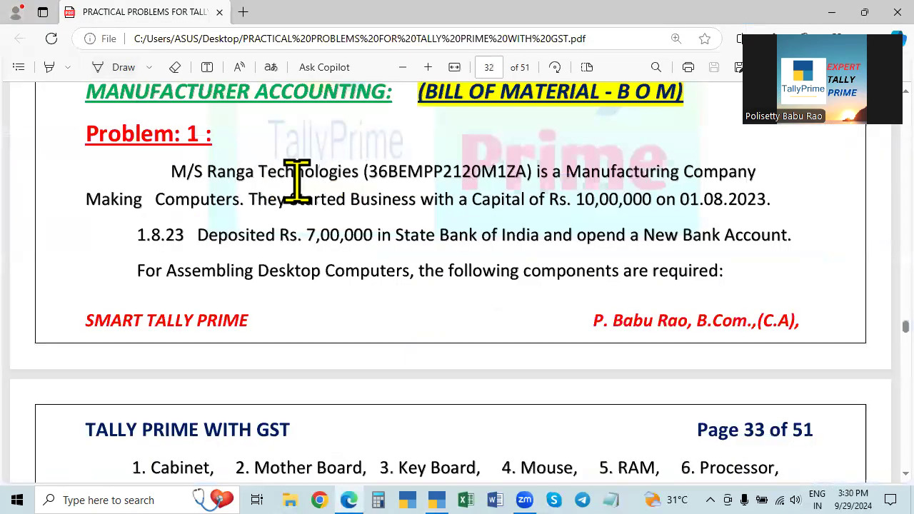
key("alt+Tab")
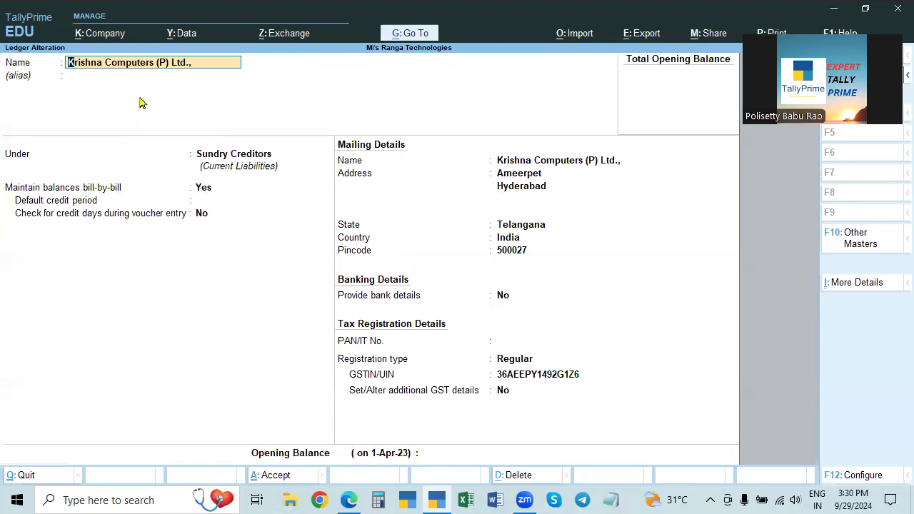
key("alt+Tab")
scroll(293, 316, "down", 5)
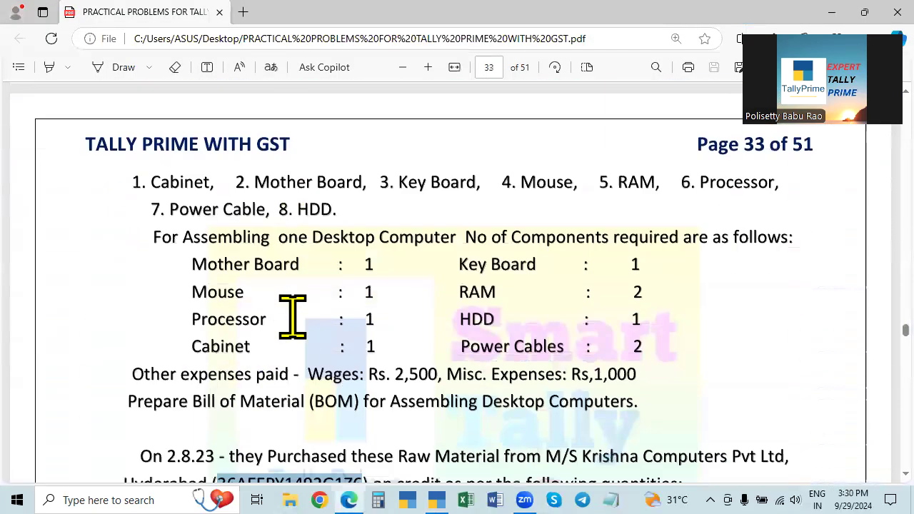
scroll(293, 316, "down", 2)
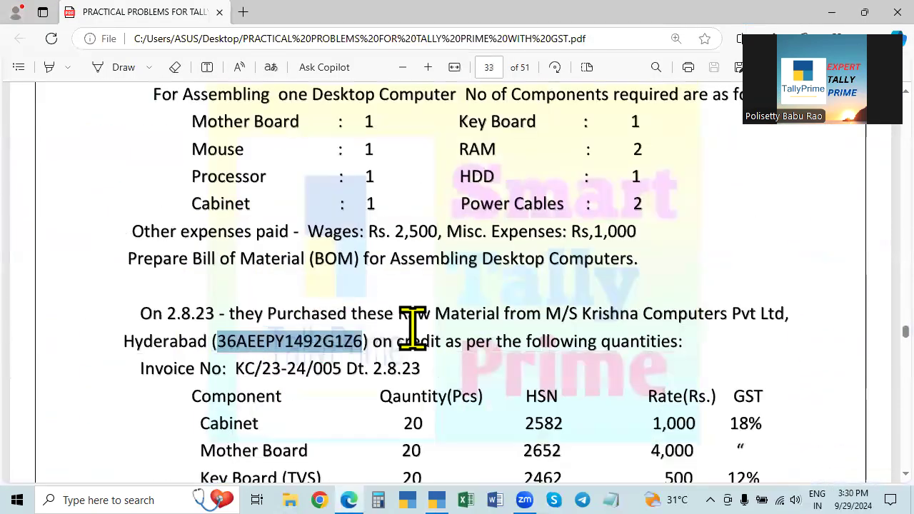
key("alt+Tab")
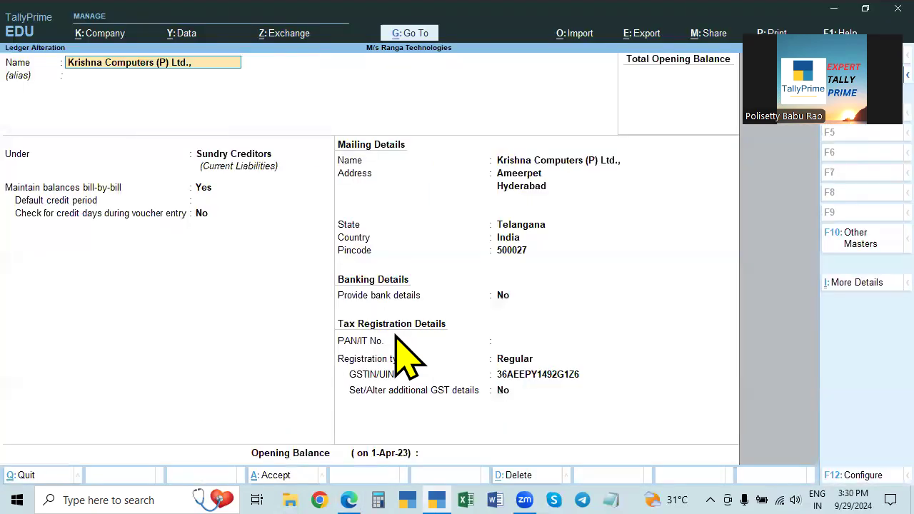
key("Escape")
key("Escape")
key("Escape")
key("Escape")
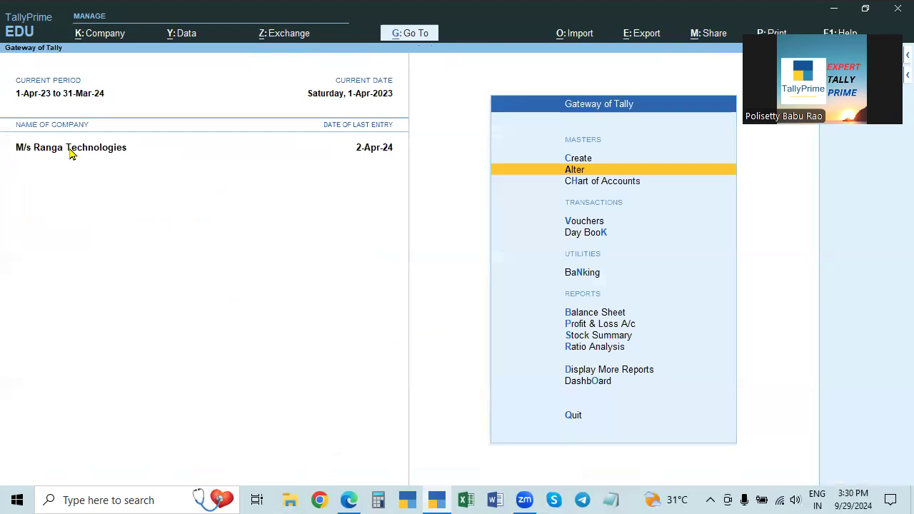
Open the company details of M/s Ranga Technologies for alteration
key("alt+Tab")
key("alt+Tab")
left_click(96, 36)
left_click(97, 72)
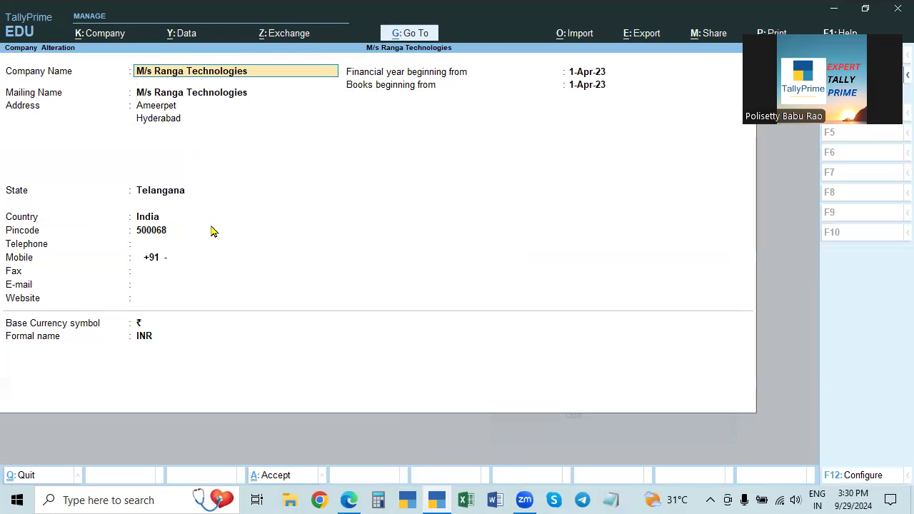
Compare the company details with the description in Problem 1 of the PDF and leave the alteration without saving
key("alt+Tab")
scroll(428, 357, "up", 4)
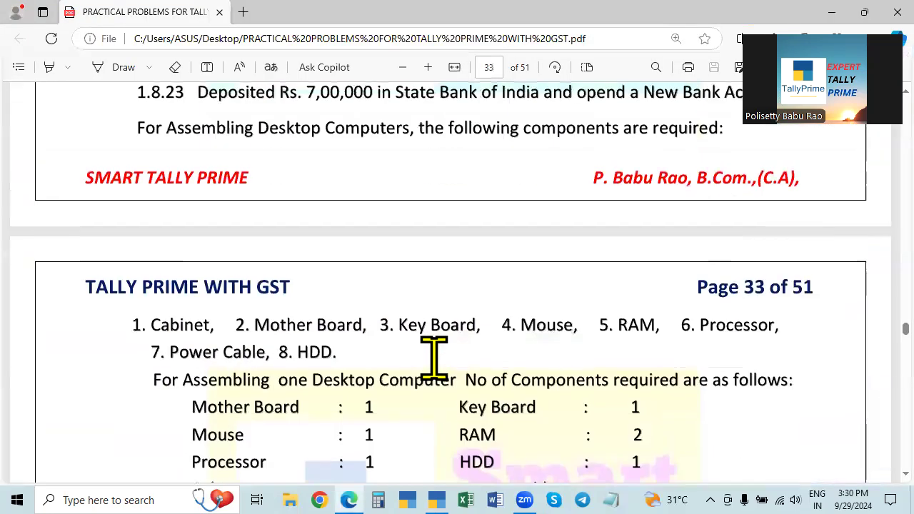
scroll(415, 377, "up", 4)
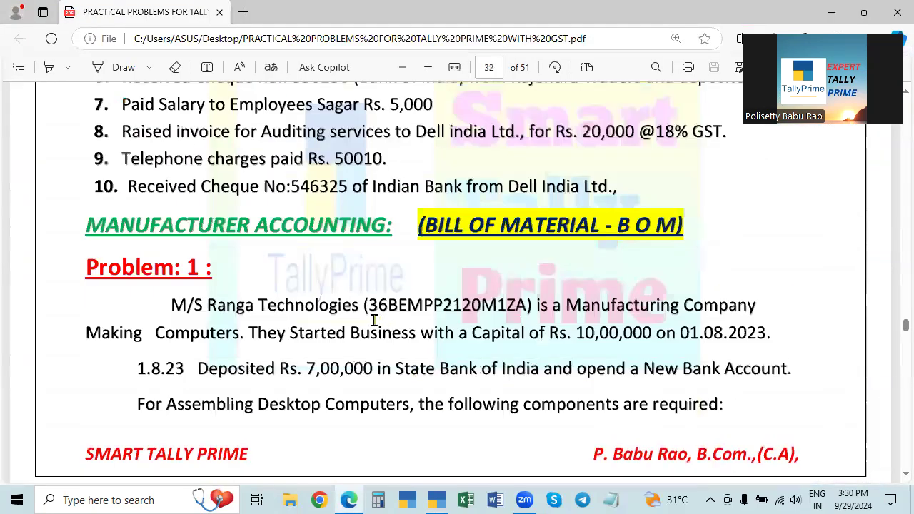
scroll(374, 321, "up", 1)
key("alt+Tab")
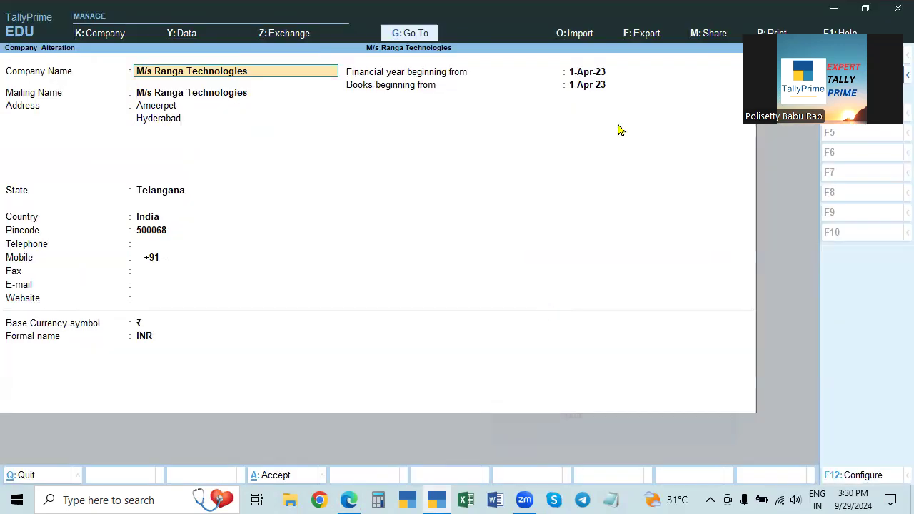
key("alt+Tab")
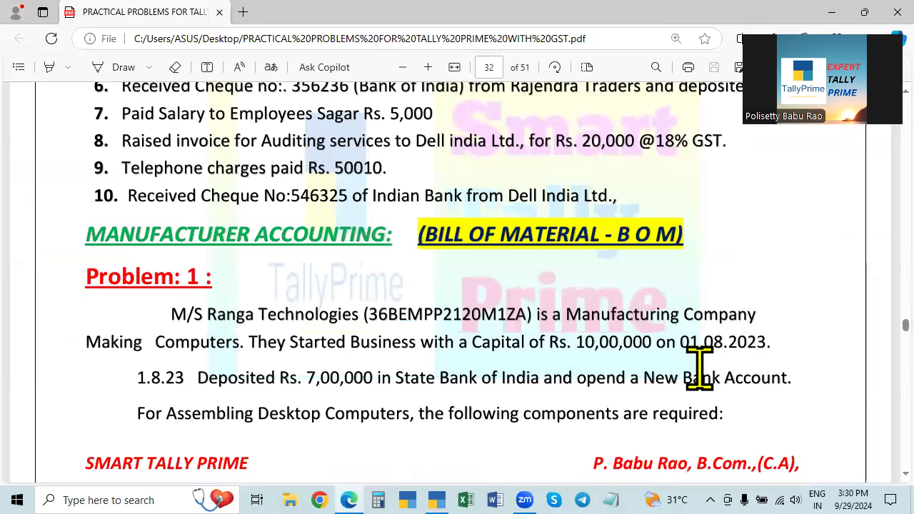
key("alt+Tab")
key("BackSpace")
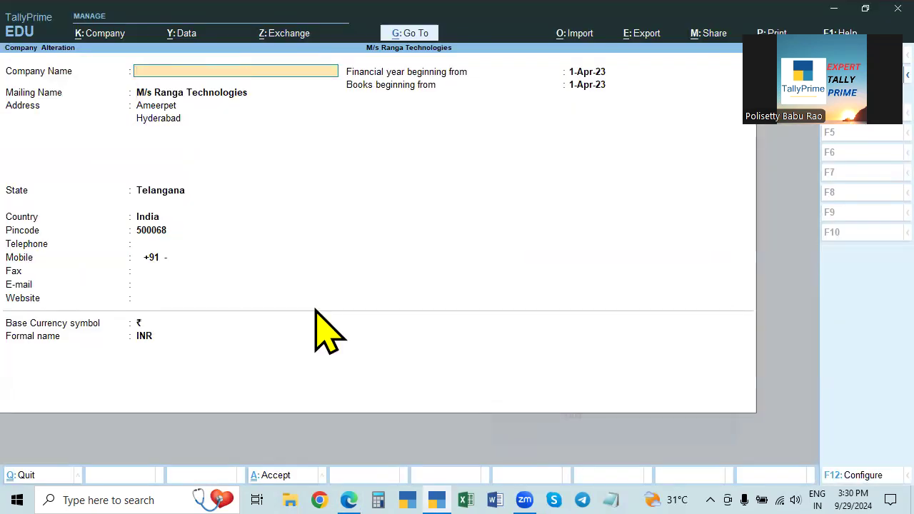
key("Escape")
key("y")
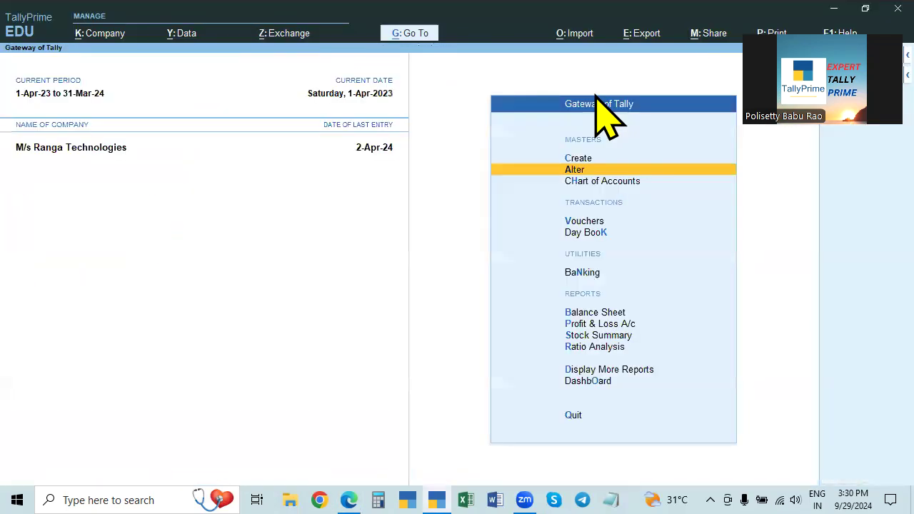
Set the company's current period from 1.4.23 to 31.3.24
left_click(82, 98)
type("1.4.23")
key("Return")
type("31.3.24")
key("Return")
key("alt+space")
key("Escape")
Read the starting capital and bank deposit transactions of Problem 1 in the PDF and return to TallyPrime
key("alt+Tab")
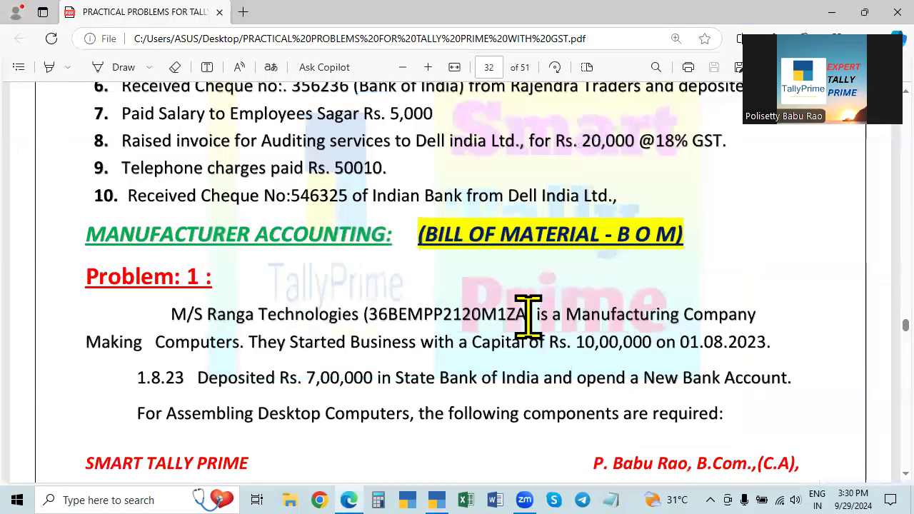
scroll(529, 314, "down", 2)
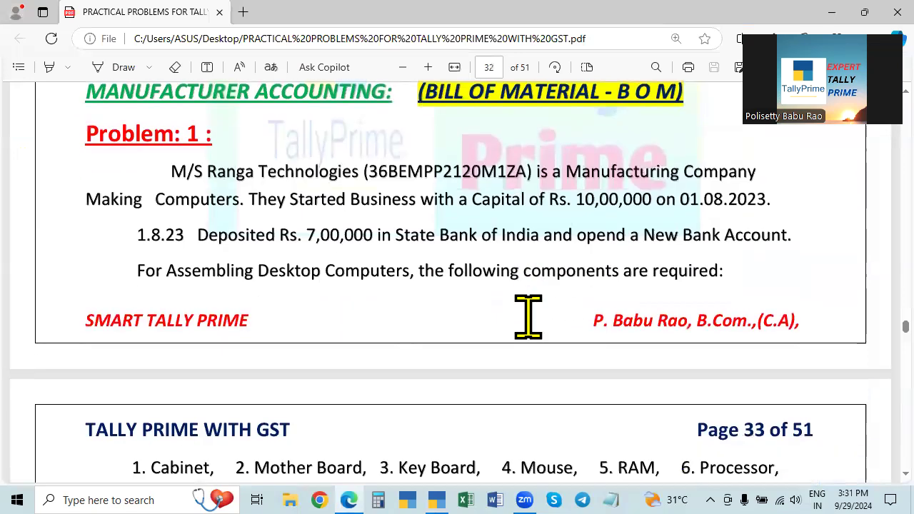
key("alt+Tab")
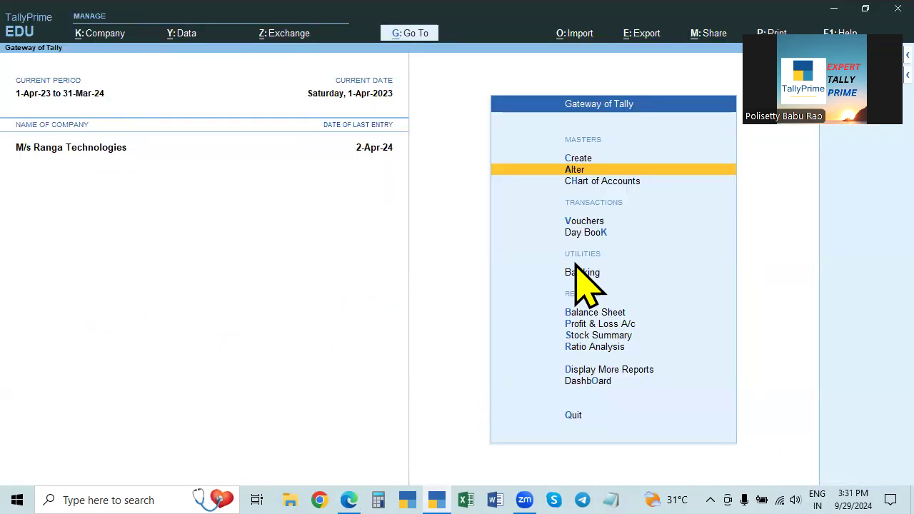
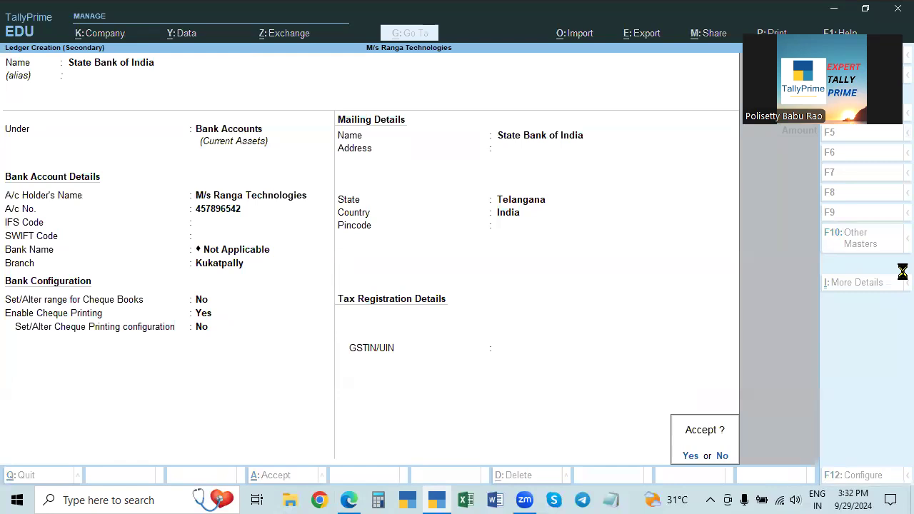
Enter Cash with an amount of 700000 in the State Bank of India contra voucher, following the PDF's deposit transaction
key("alt+Tab")
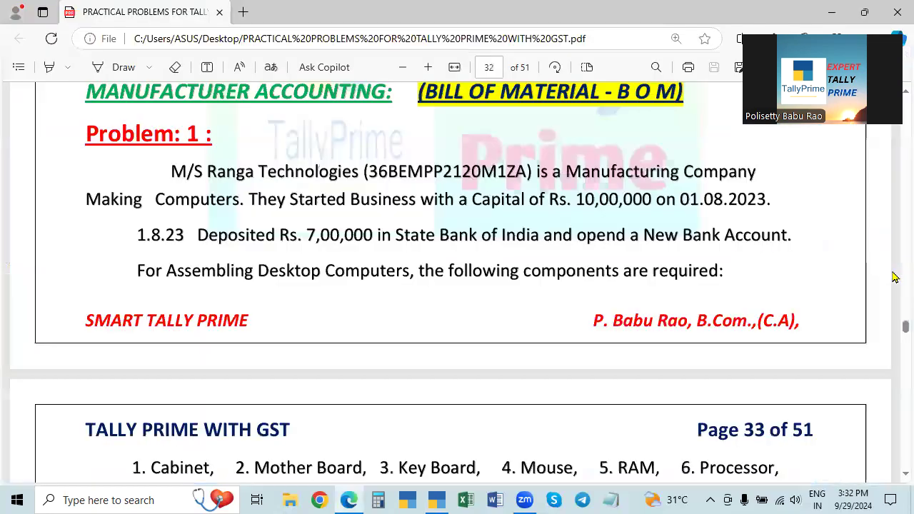
key("alt+Tab")
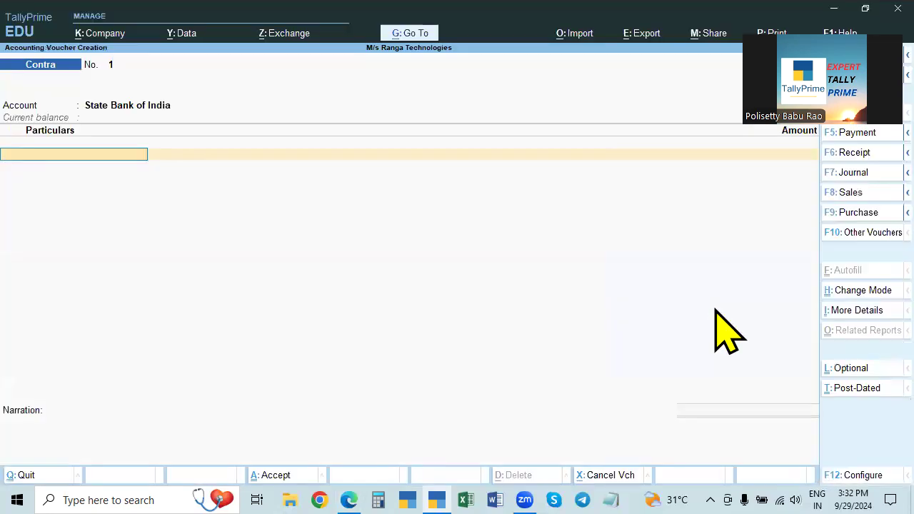
type("Cash")
key("Return")
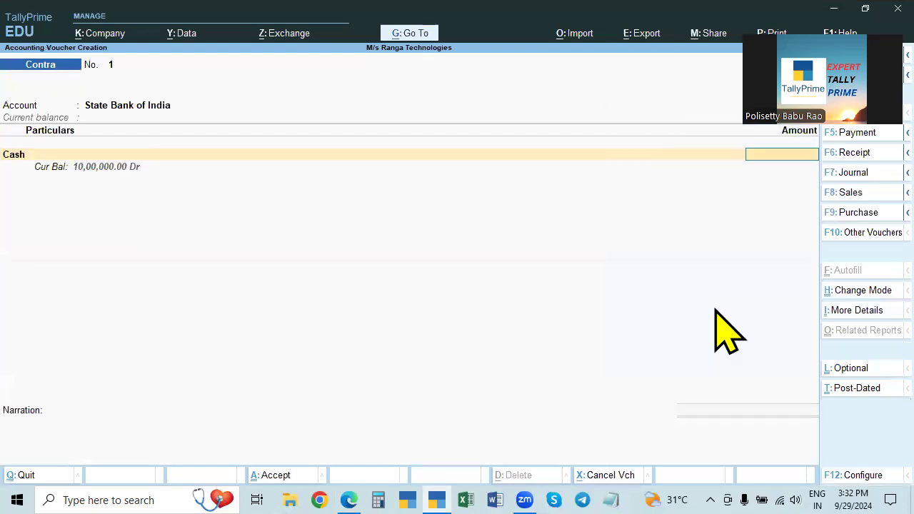
type("700000")
key("Return")
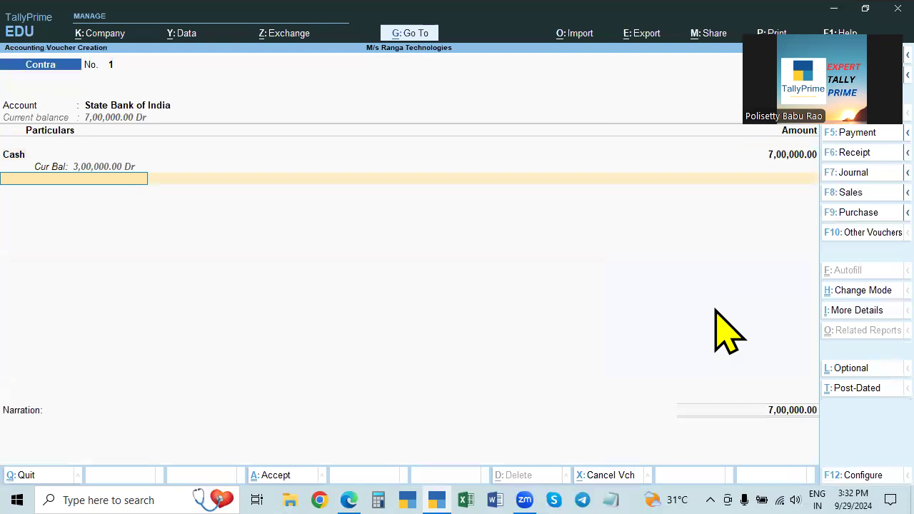
Recheck the contra voucher's cash line and proceed through the bank allocation to the cash denominations
key("Up")
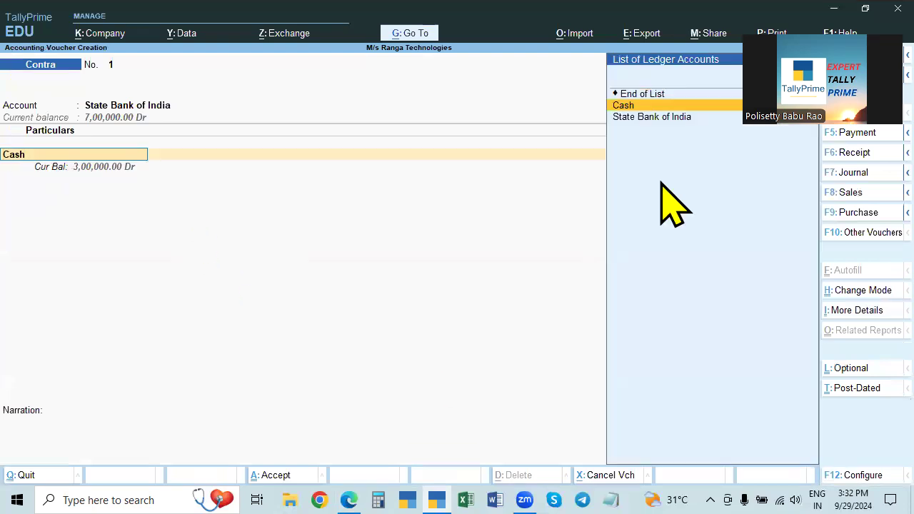
key("Return")
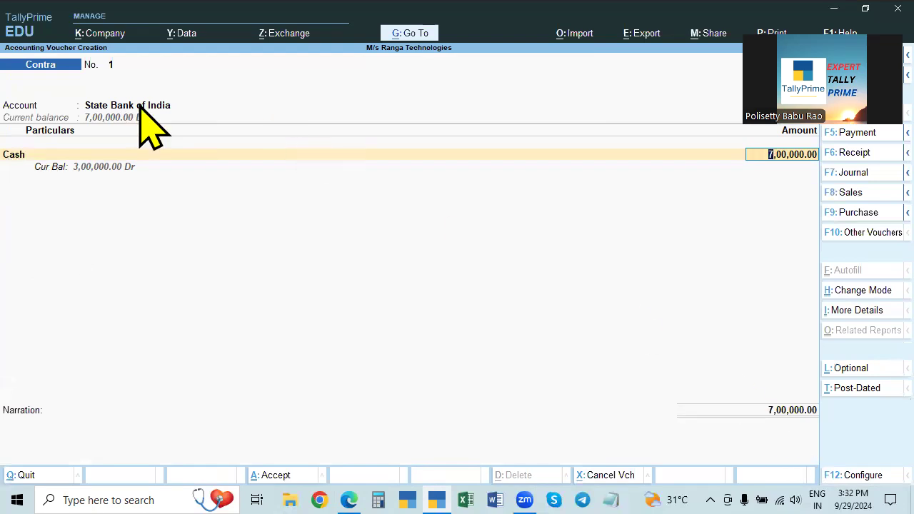
key("Return")
key("Return")
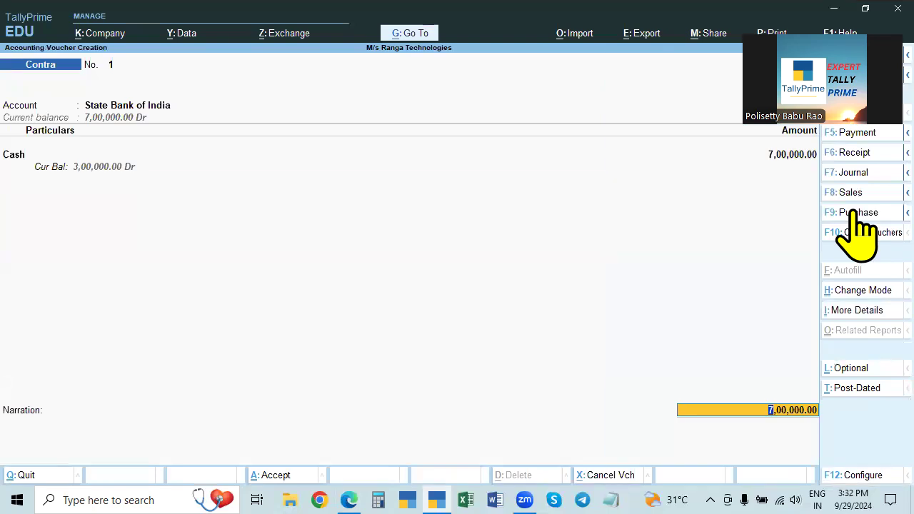
key("Return")
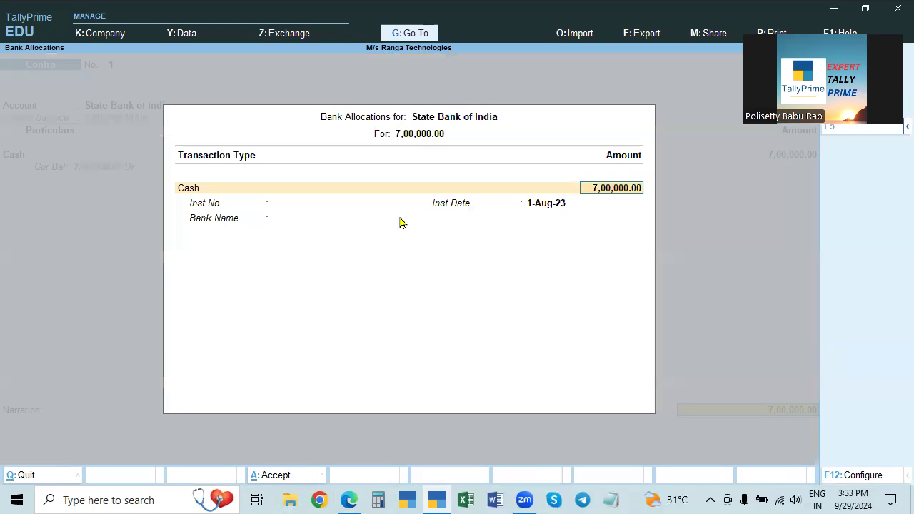
key("Return")
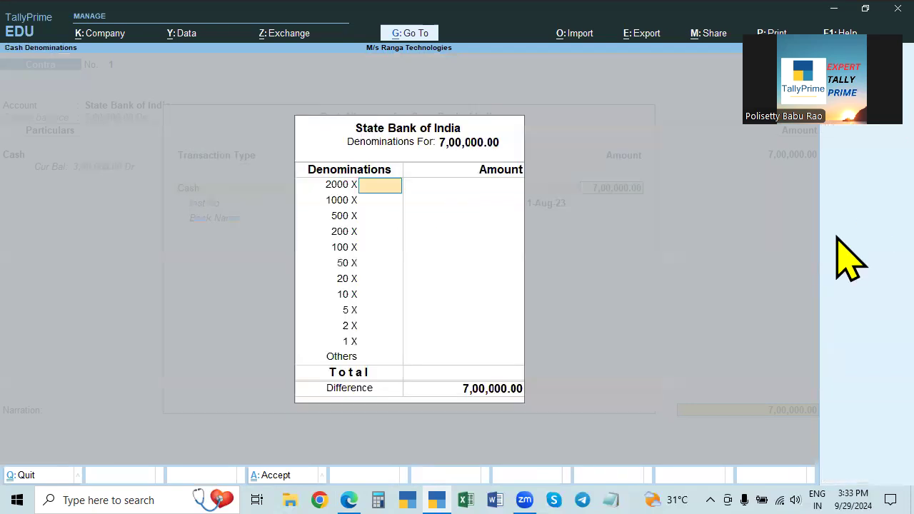
Enter 700 notes of the 1000 denomination for the State Bank of India cash deposit
key("Return")
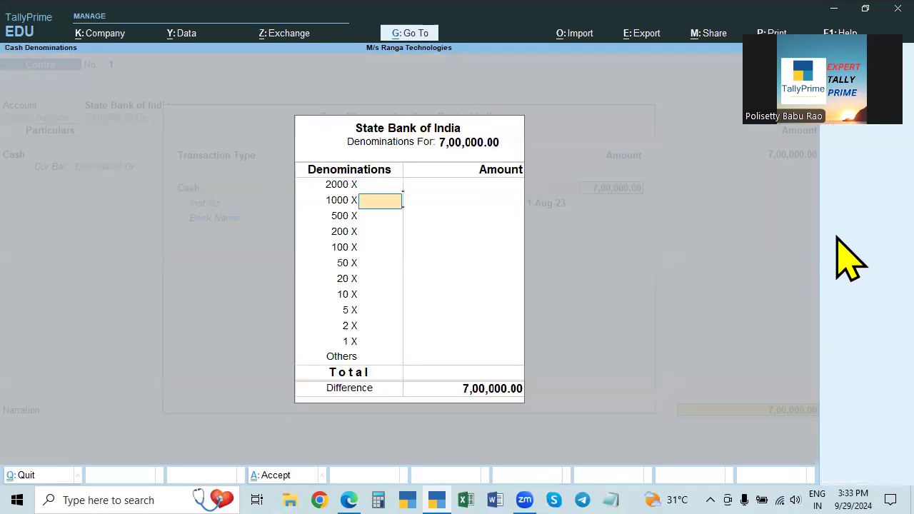
type("4")
key("BackSpace")
type("700")
key("Return")
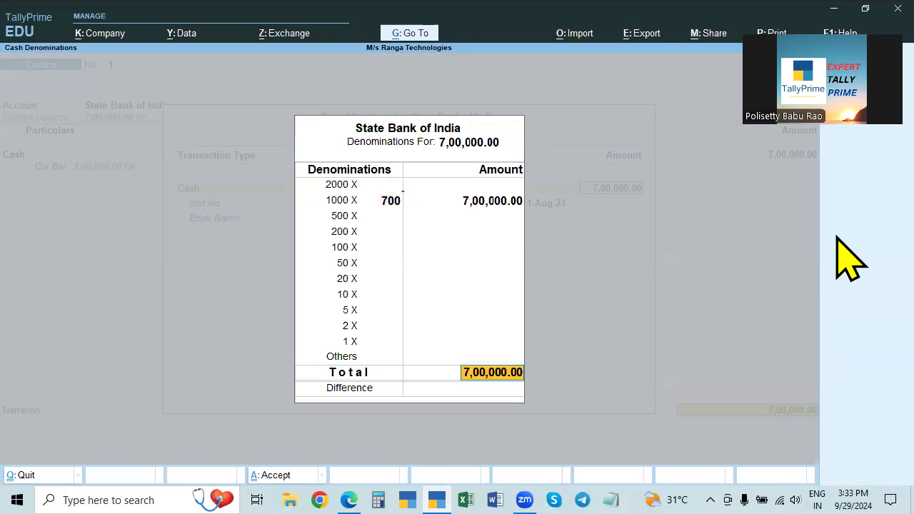
Confirm the cash denominations without a narration and save the State Bank of India contra voucher
key("Return")
key("Return")
key("Return")
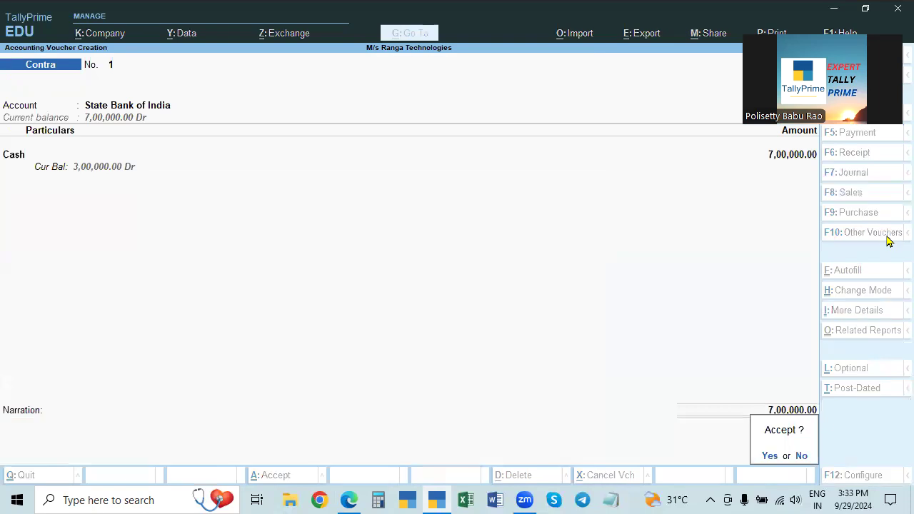
key("y")
Read the desktop computer's component requirements and the 2.8.23 raw material purchase in the PDF and return to TallyPrime
key("alt+Tab")
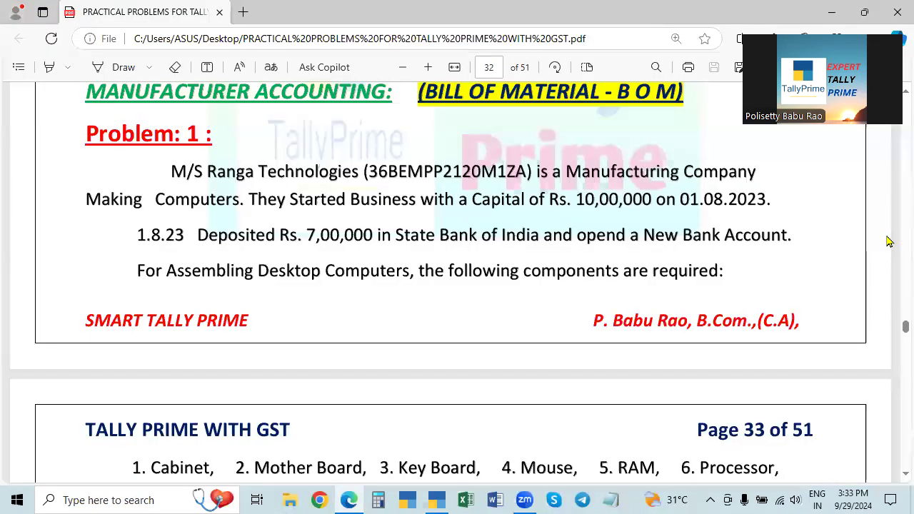
scroll(889, 241, "down", 2)
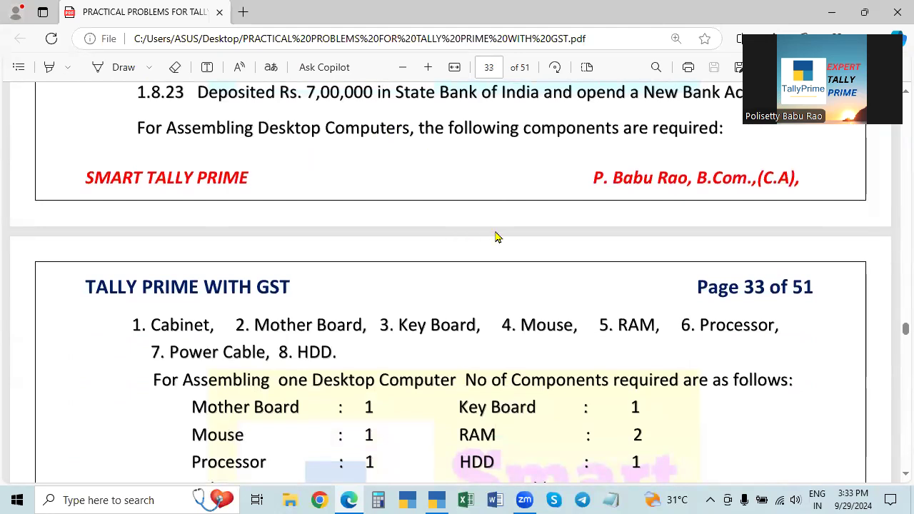
scroll(598, 269, "up", 2)
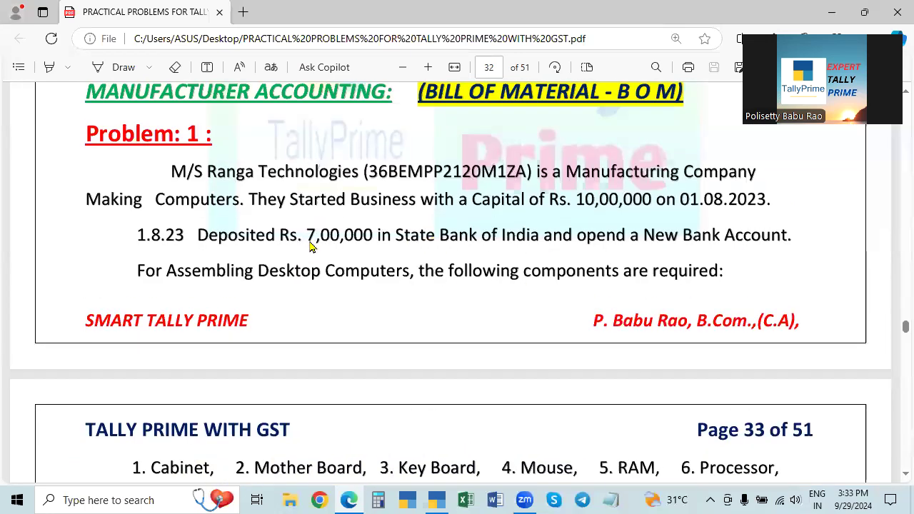
scroll(395, 303, "down", 1)
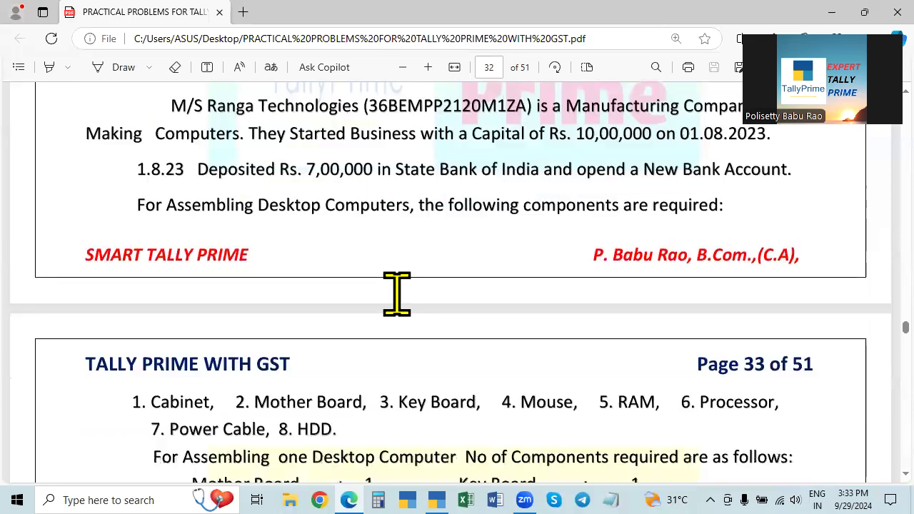
scroll(397, 292, "down", 3)
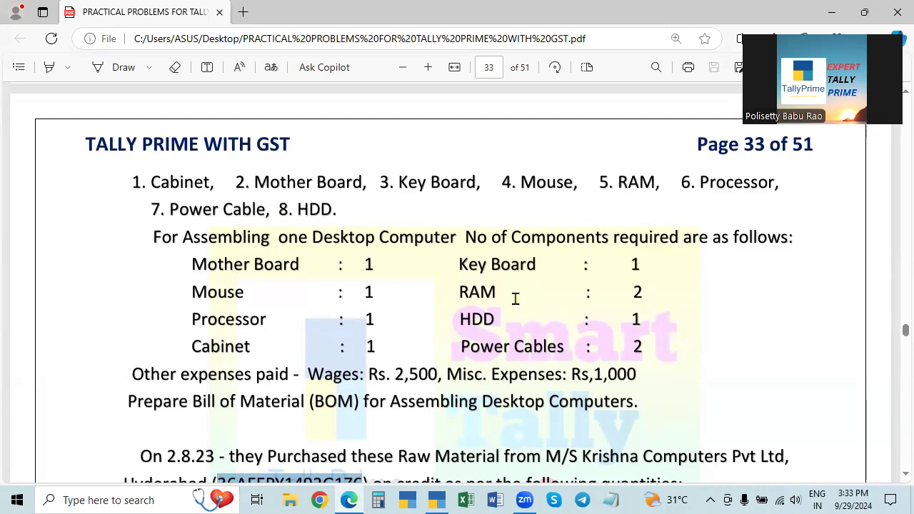
scroll(515, 298, "down", 2)
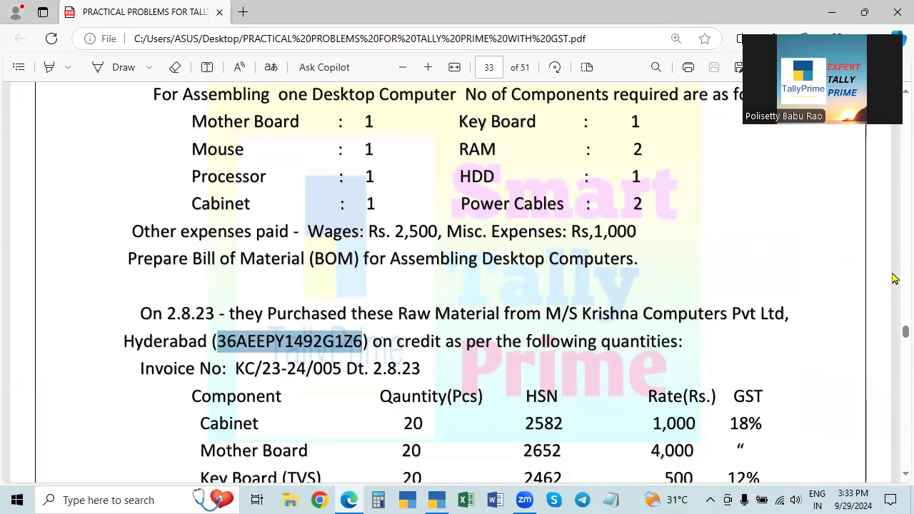
key("alt+Tab")
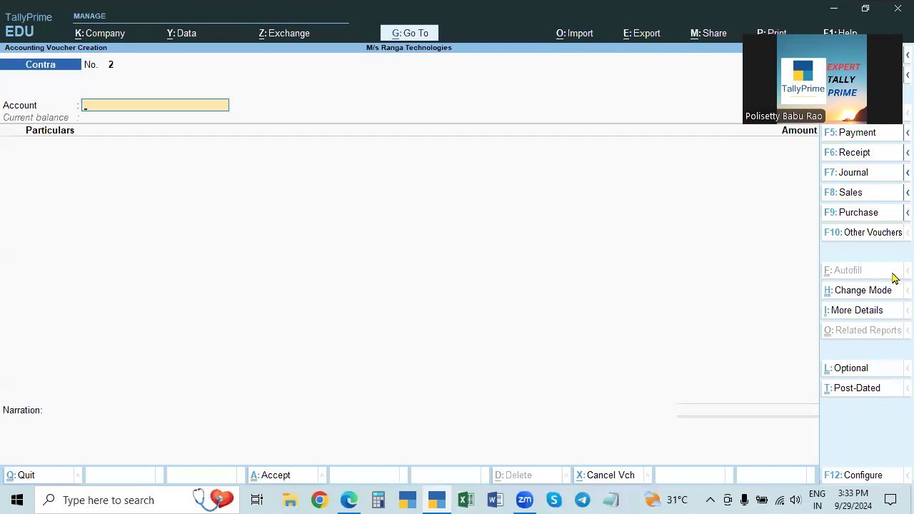
Check which godowns already exist among the company's alterable masters
key("F9")
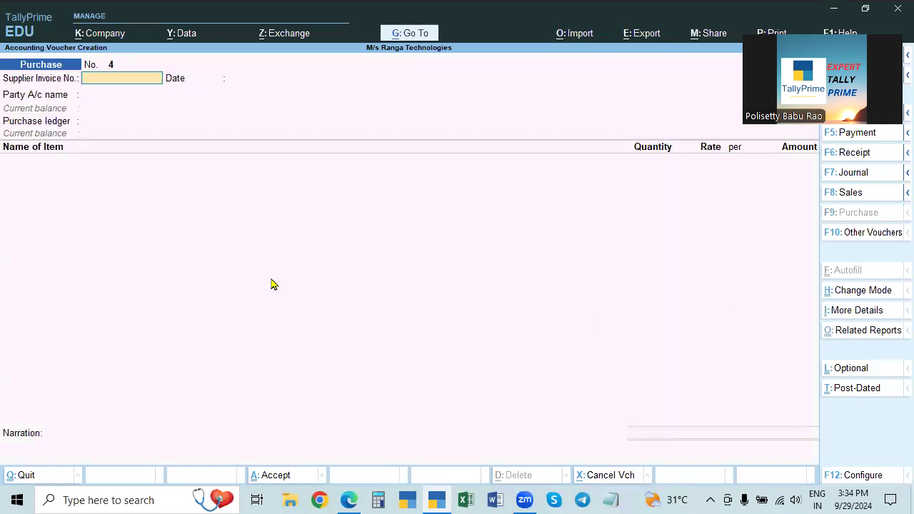
key("Escape")
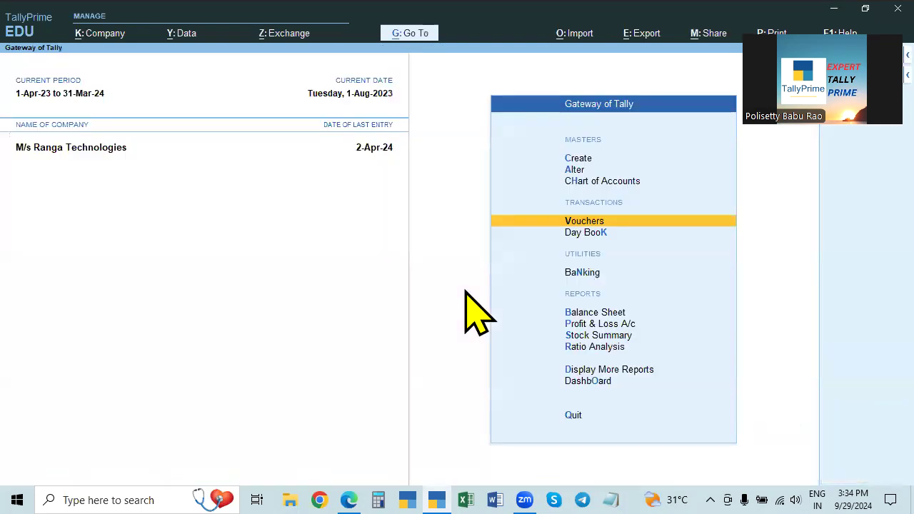
left_click(575, 173)
key("Down")
key("Down")
key("Down")
key("Down")
key("Down")
key("Down")
key("Down")
key("Down")
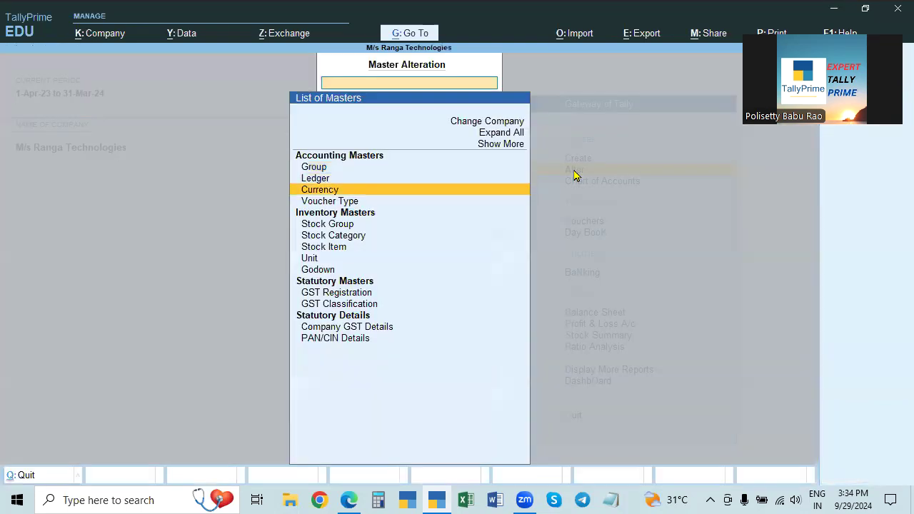
key("Return")
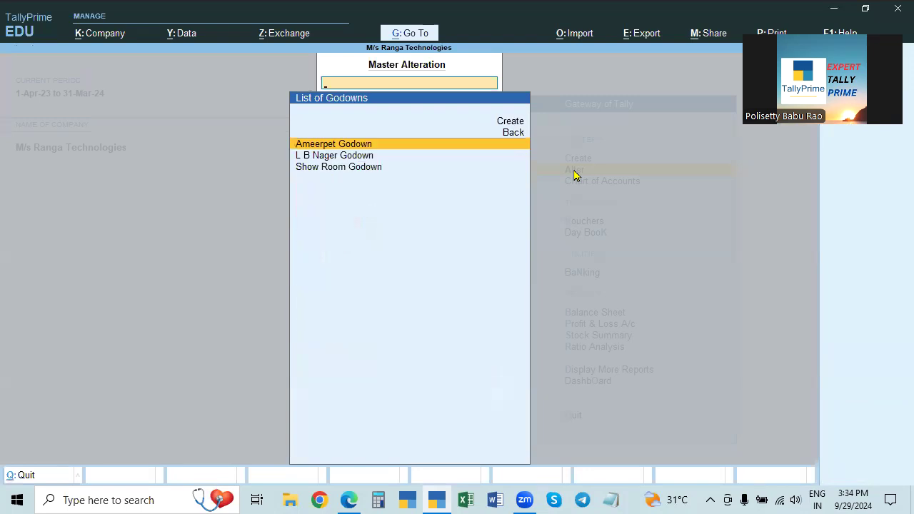
key("Escape")
key("Return")
key("Escape")
key("Escape")
key("Escape")
key("Escape")
Open a purchase voucher and enter the supplier invoice number KC/23-24/005, copied from the PDF
key("Down")
key("Down")
key("Return")
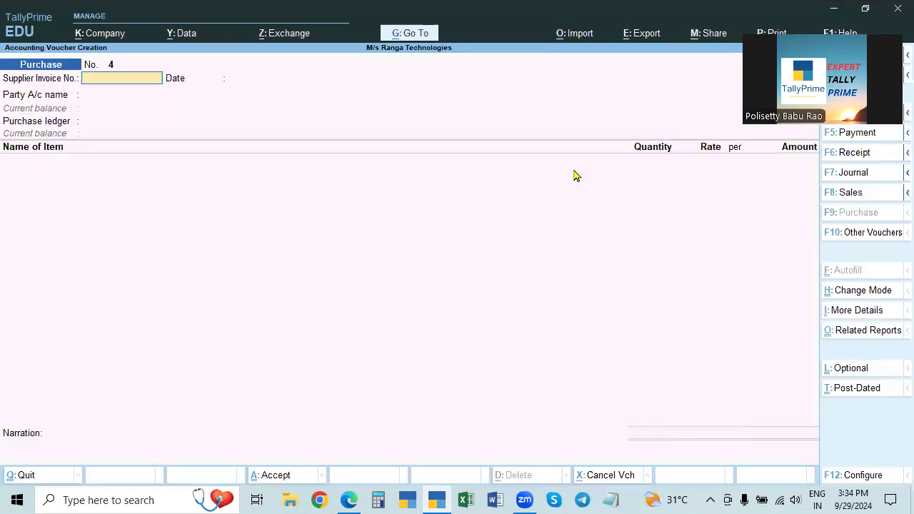
key("alt+Tab")
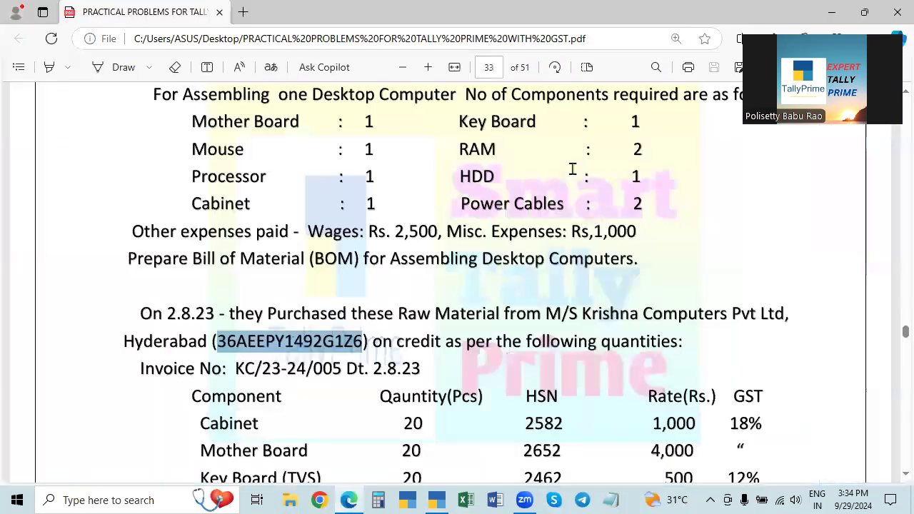
left_click_drag(237, 375, 350, 370)
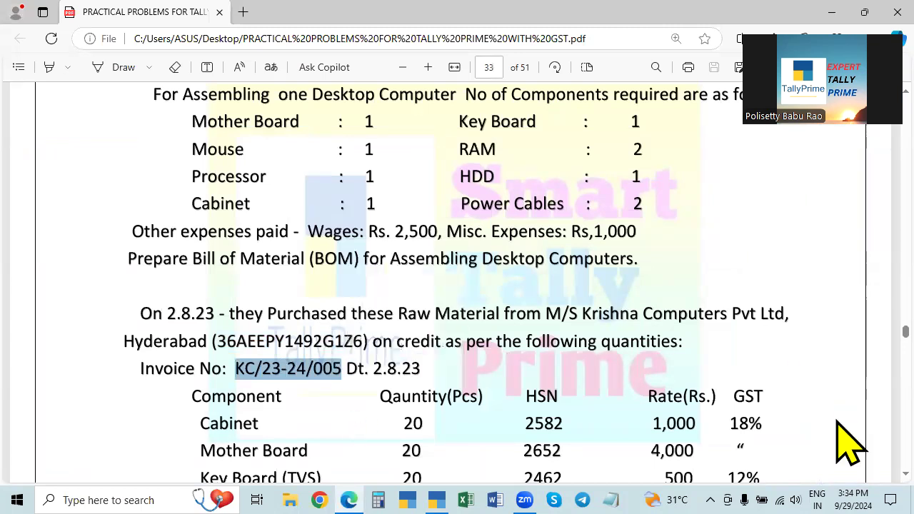
key("alt+Tab")
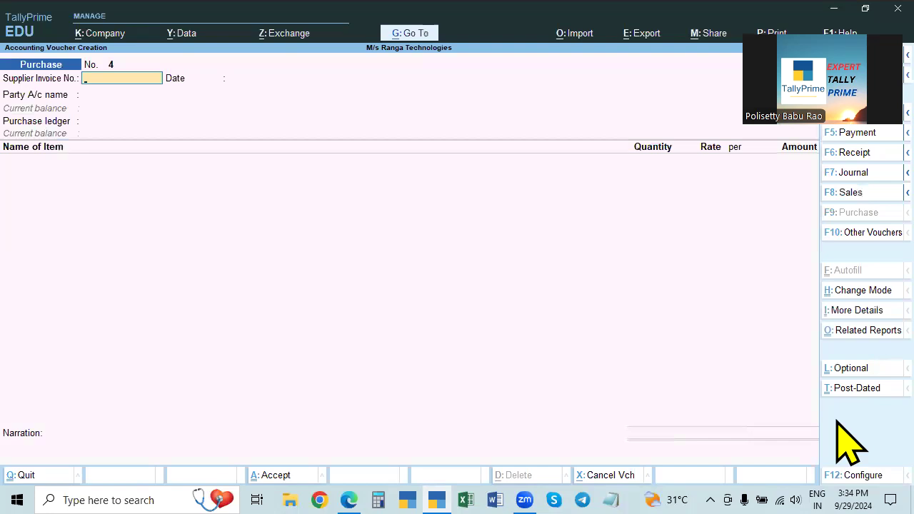
key("ctrl+alt+v")
key("Return")
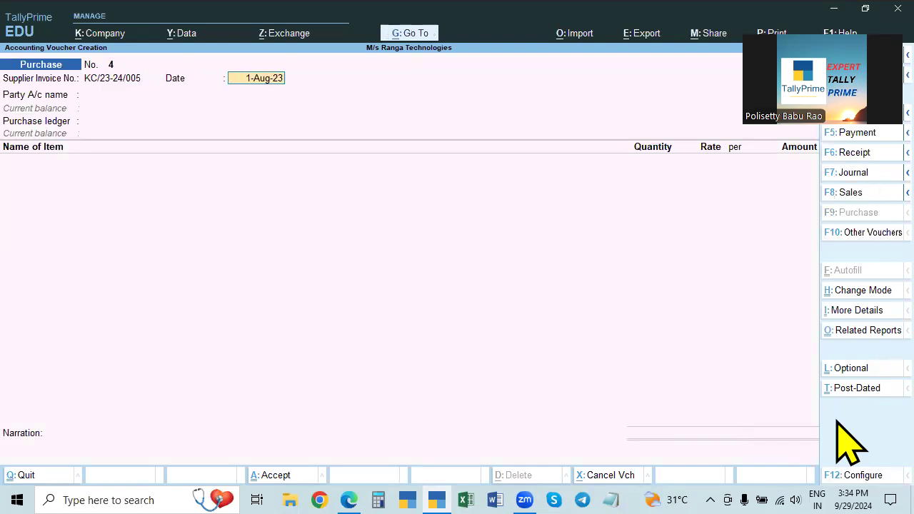
Set the purchase voucher's date to 2.8 and its supplier invoice date to 2.5
key("F1")
key("Escape")
key("F2")
type("2.8")
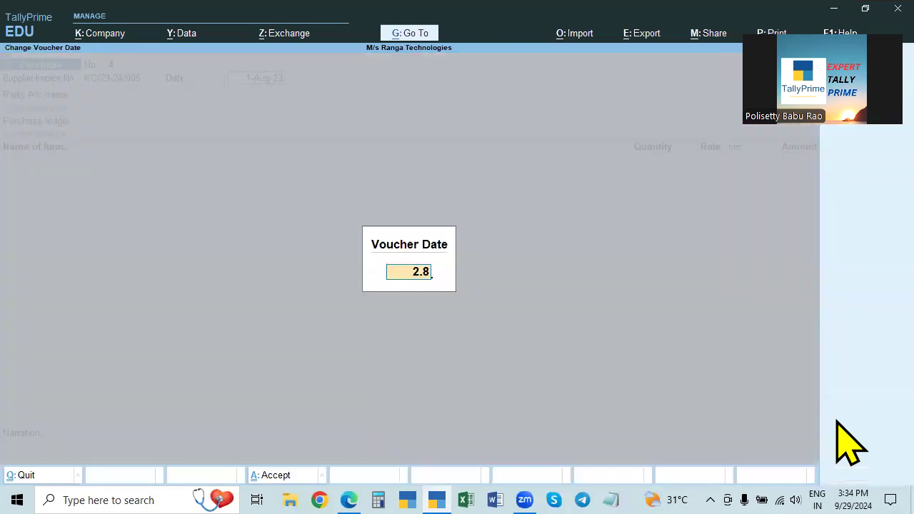
key("Return")
type("2.5")
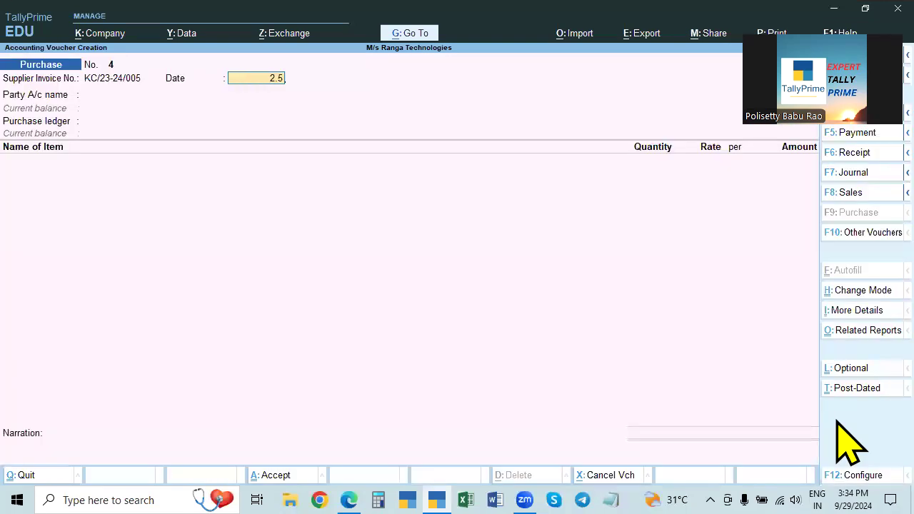
key("Return")
Choose Krishna Computers (P) Ltd., as the party, accept its receipt and party details, and assign the Purchases ledger
key("alt+Tab")
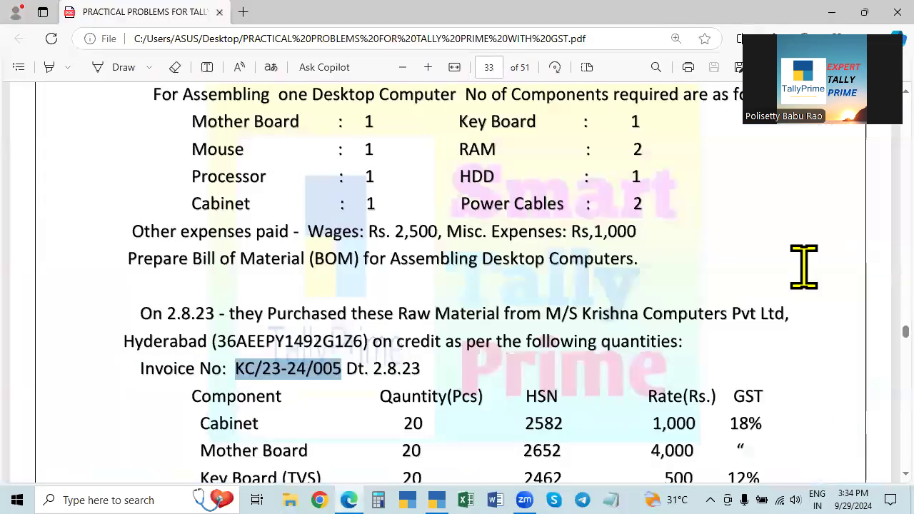
key("alt+Tab")
key("Return")
key("Escape")
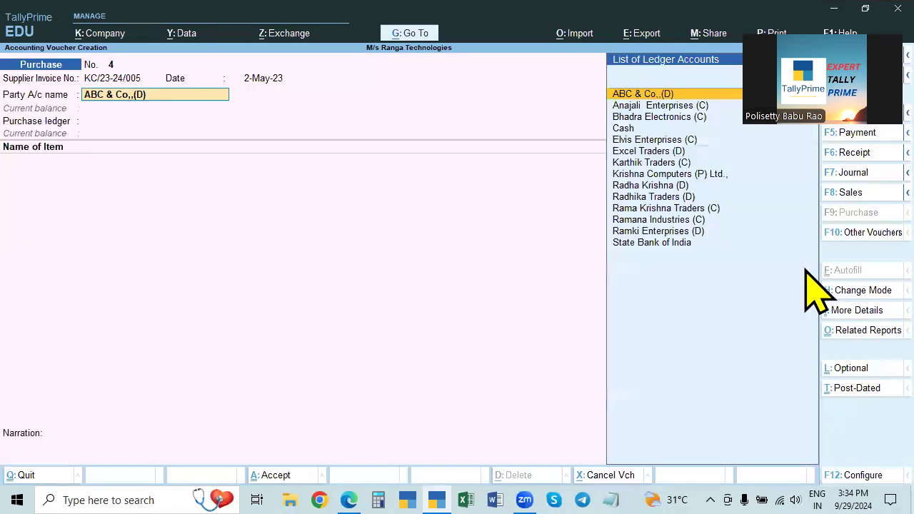
key("alt+Tab")
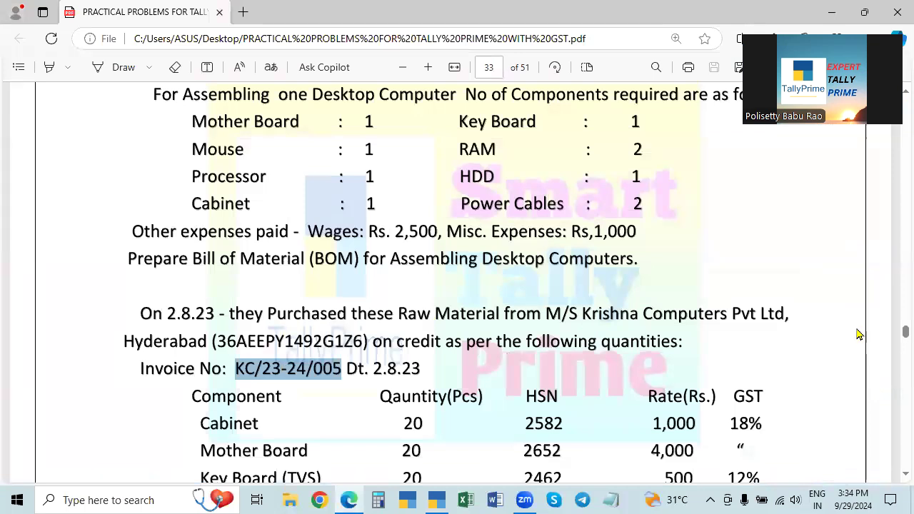
key("alt+Tab")
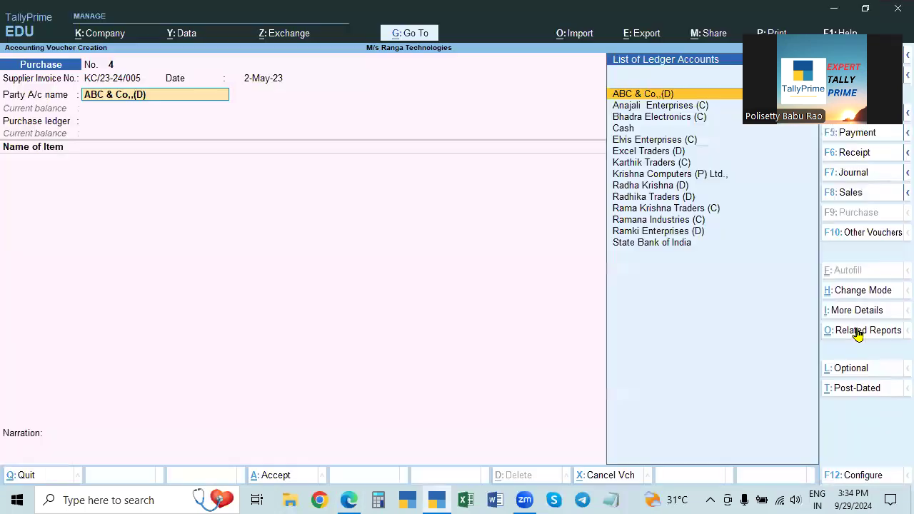
left_click(699, 180)
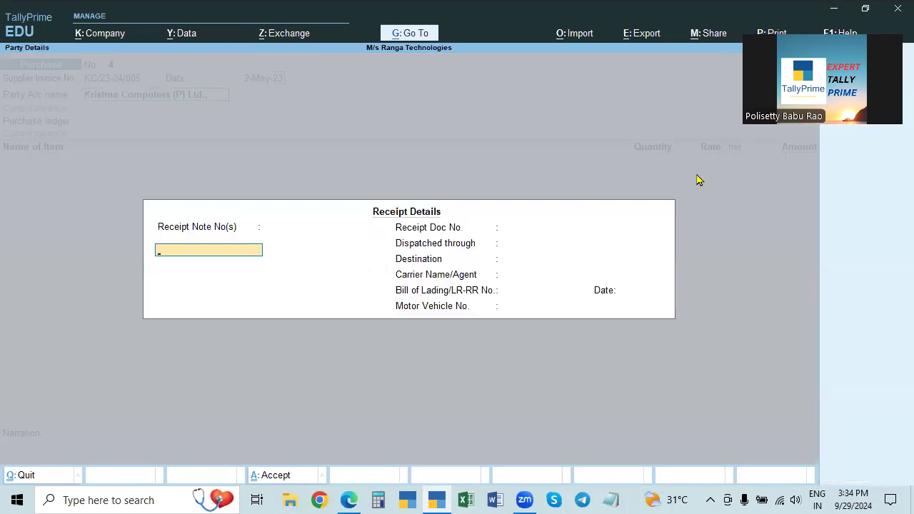
key("ctrl+a")
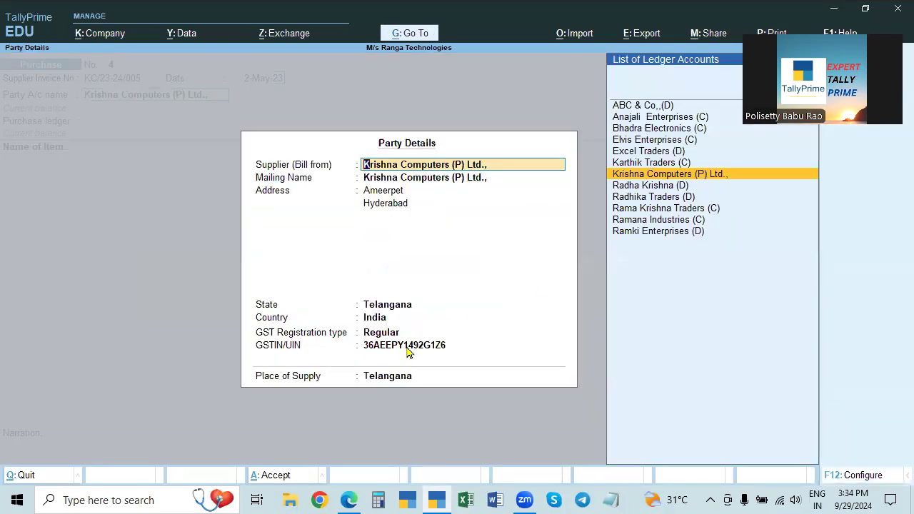
key("ctrl+a")
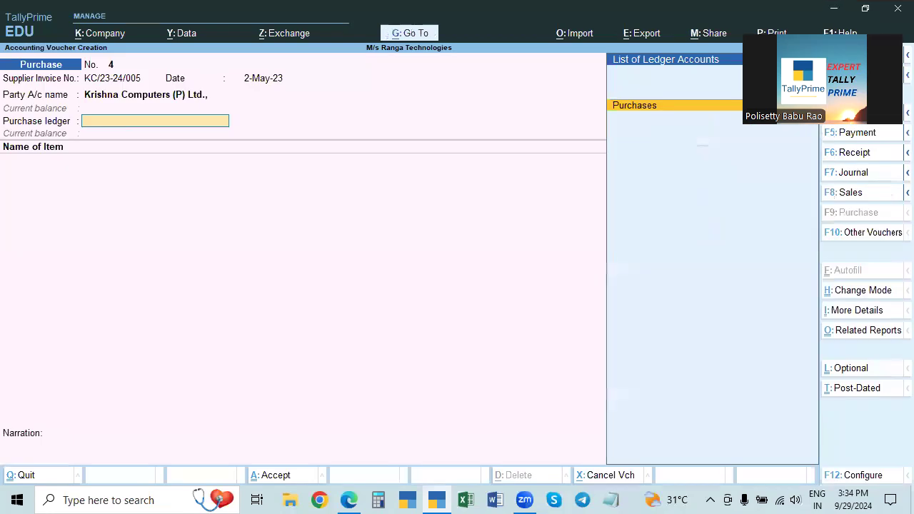
key("Return")
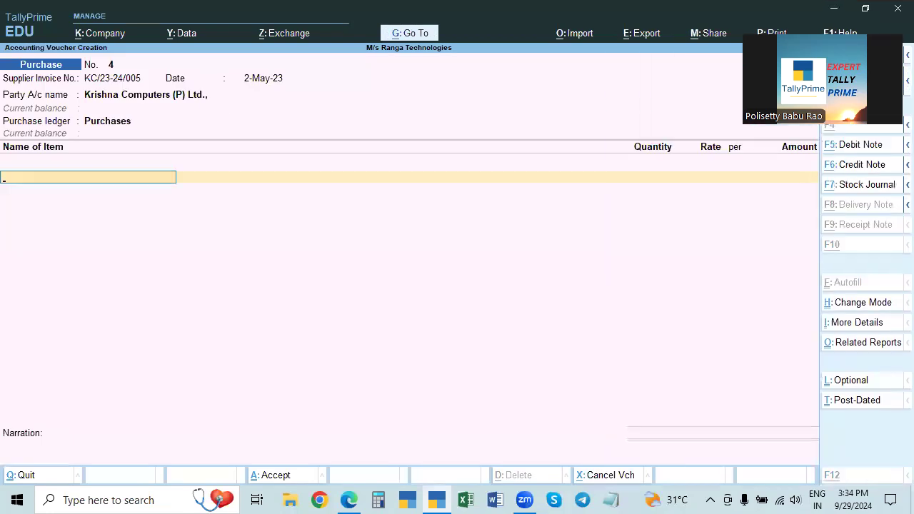
Start a new stock item from the voucher's item line and name it Cabinet, following the PDF's component list
key("alt+Tab")
scroll(720, 171, "up", 2)
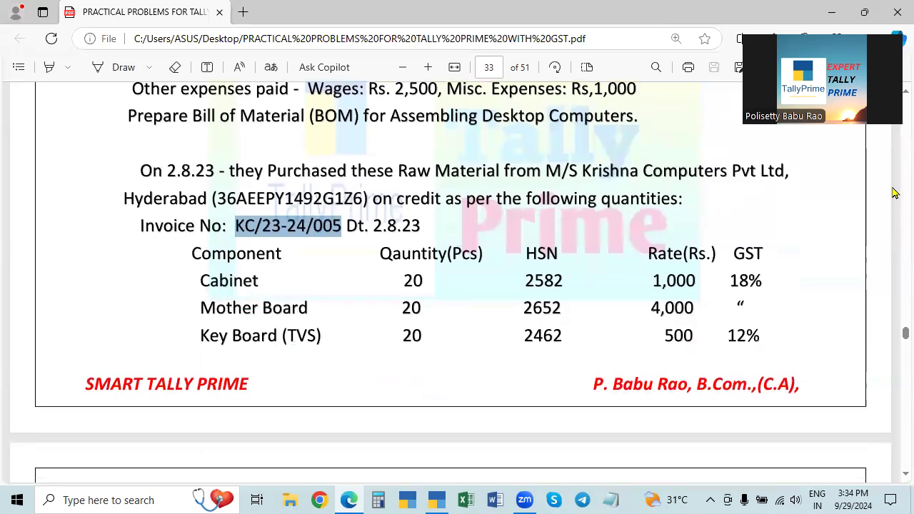
key("alt+Tab")
type("C")
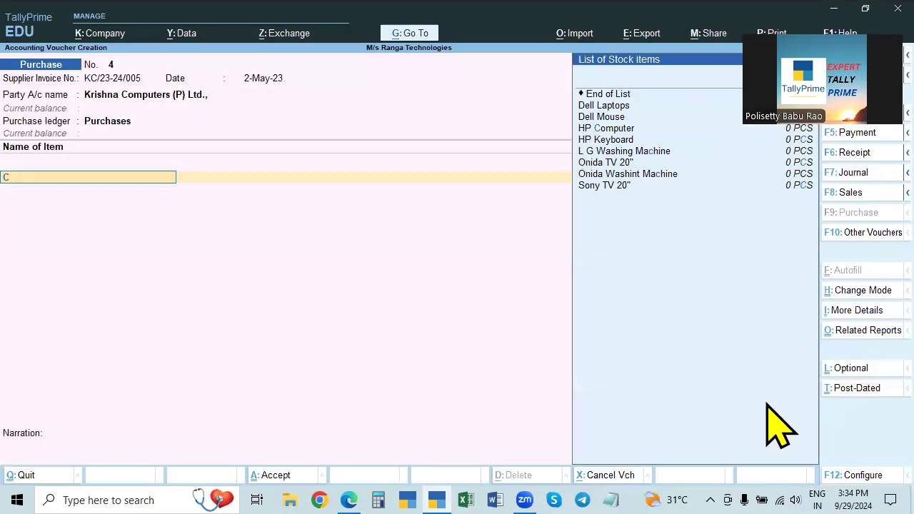
type("a")
key("alt+c")
type("binte")
key("Return")
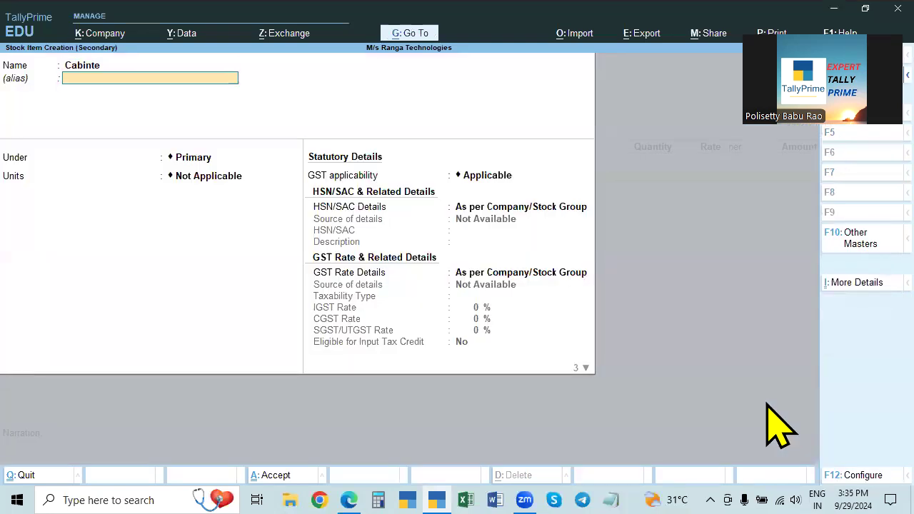
key("BackSpace")
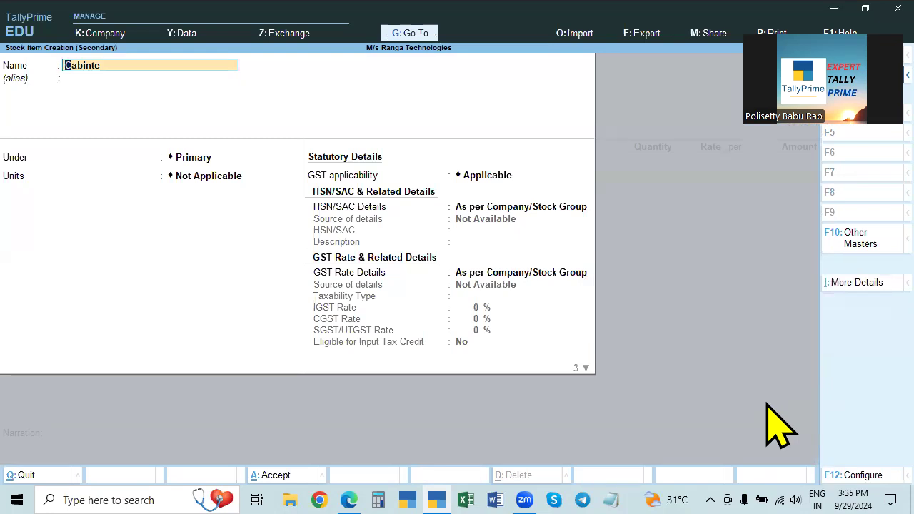
key("End")
key("BackSpace")
key("BackSpace")
type("et")
key("Return")
key("Return")
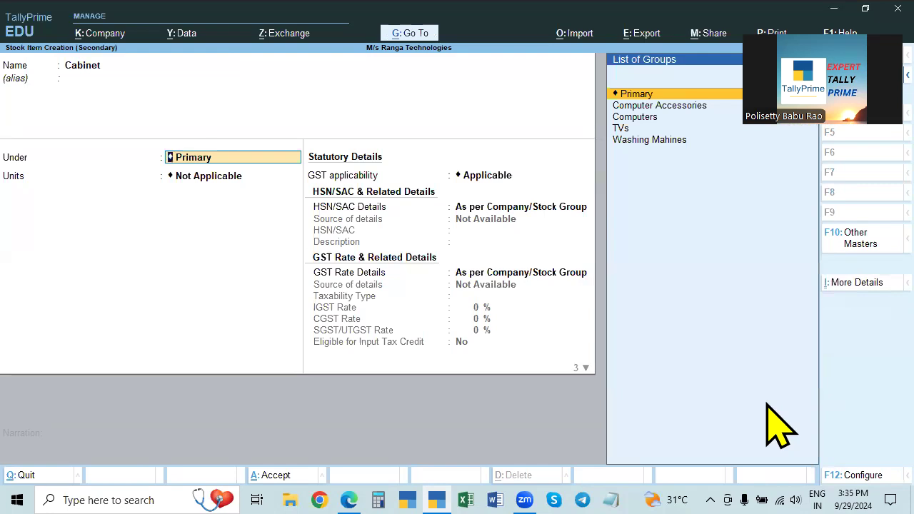
Create a stock group named Raw Nateruak under Primary, with item quantities added, and assign it to Cabinet
key("alt+c")
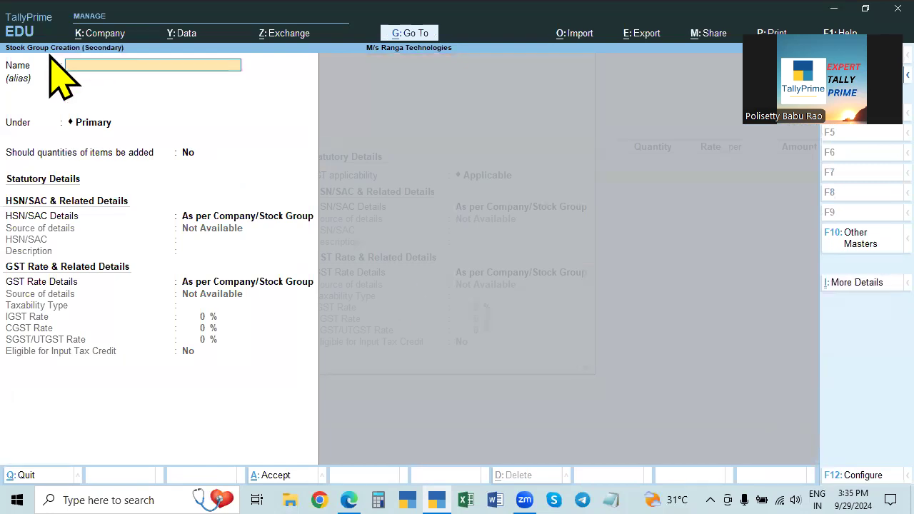
key("Escape")
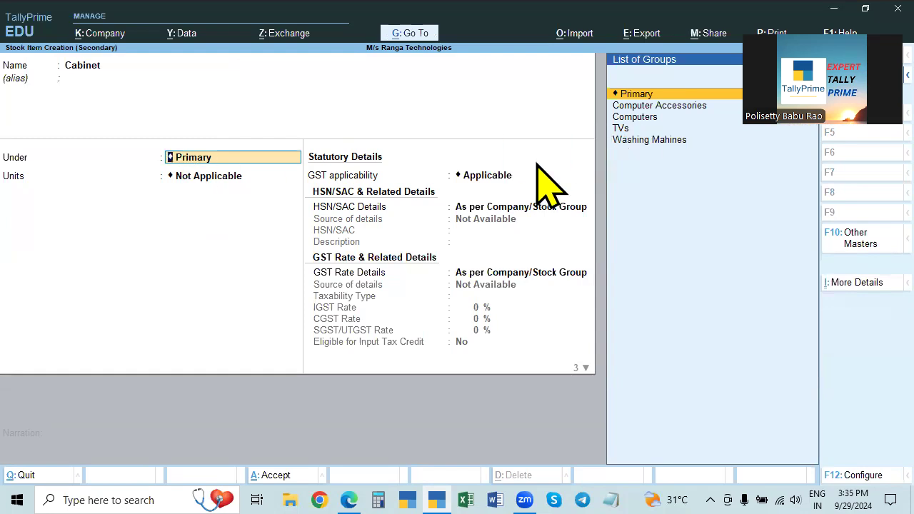
key("alt+c")
type("Raw Nateruak")
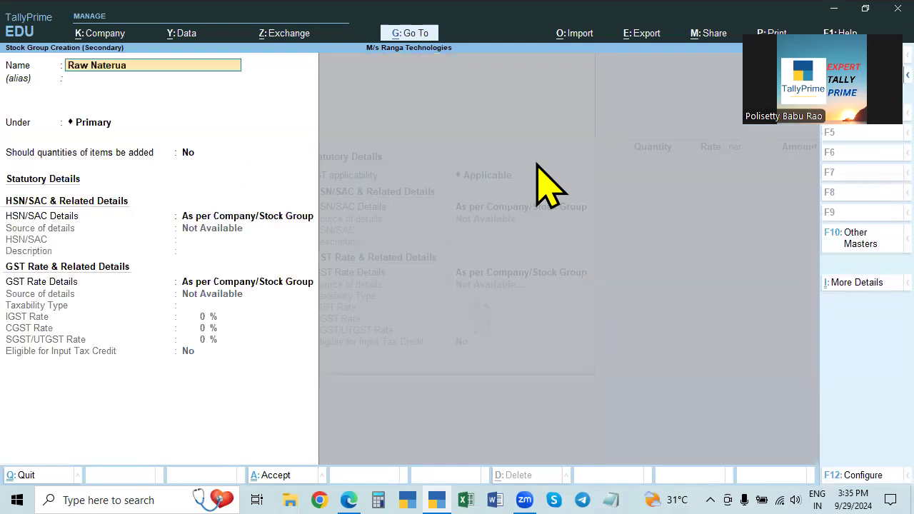
key("Return")
key("Return")
key("Return")
type("y")
key("Return")
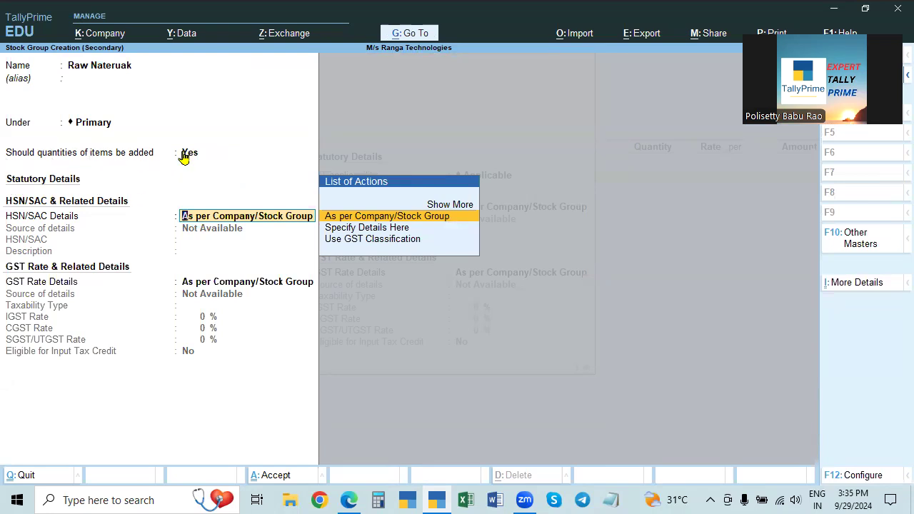
key("Return")
key("Return")
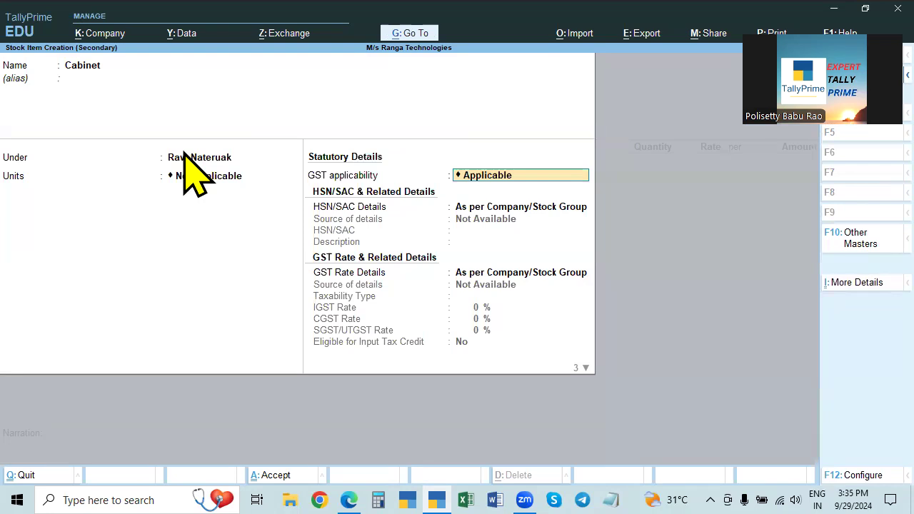
Check the PDF's component list and set Cabinet's unit to PCS with no alternate unit
key("alt+Tab")
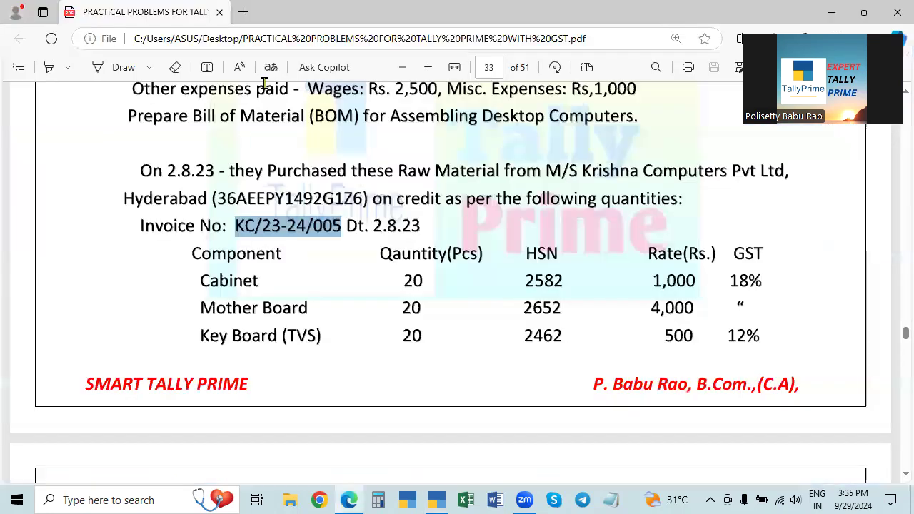
scroll(531, 428, "up", 2)
scroll(445, 253, "down", 3)
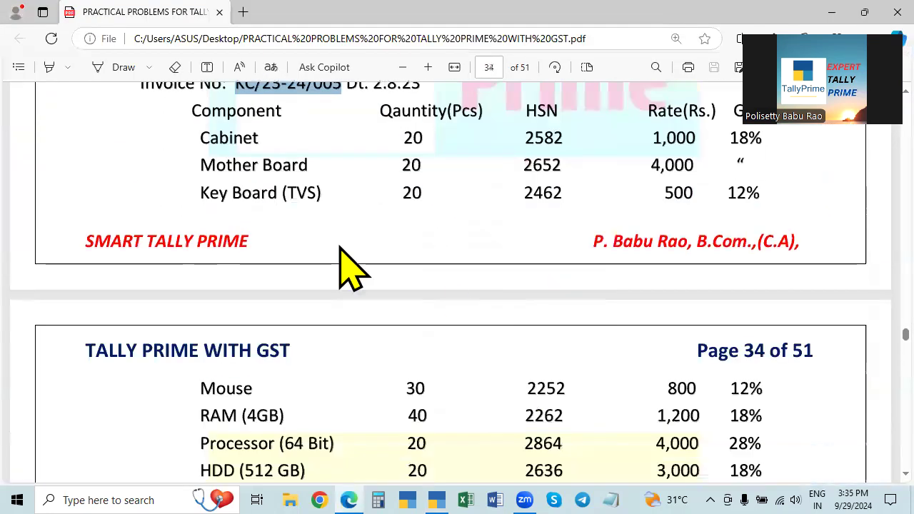
key("alt+Tab")
key("Down")
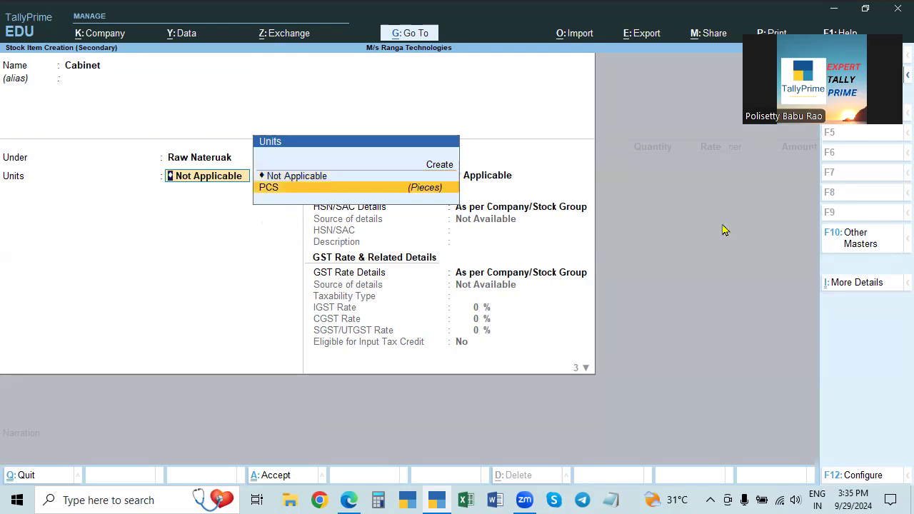
key("Return")
key("Return")
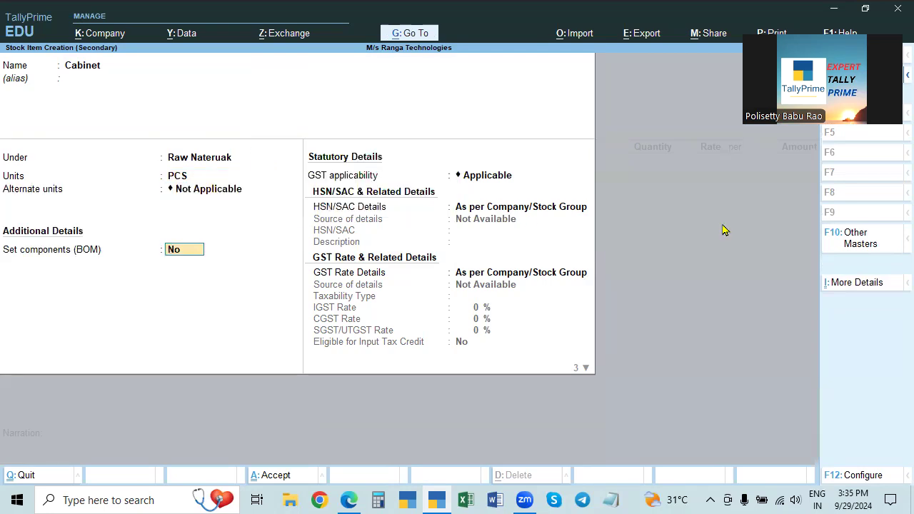
Turn off Use Alternate Units in the stock item configuration
key("F12")
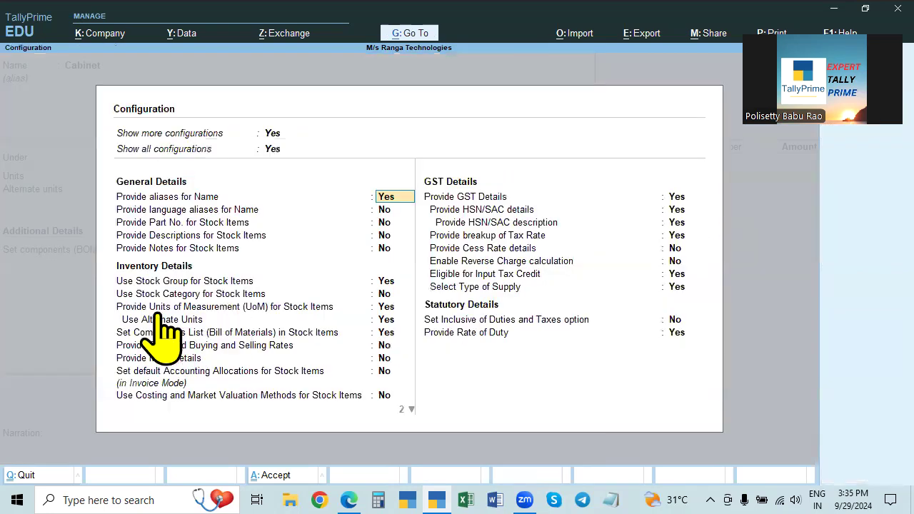
left_click(385, 323)
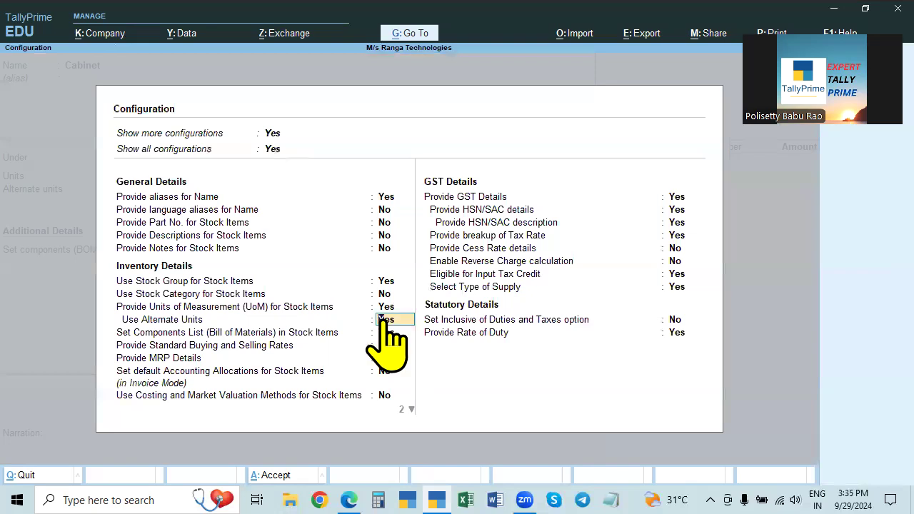
key("n")
key("ctrl+a")
key("Escape")
key("Escape")
key("n")
key("BackSpace")
key("Return")
key("n")
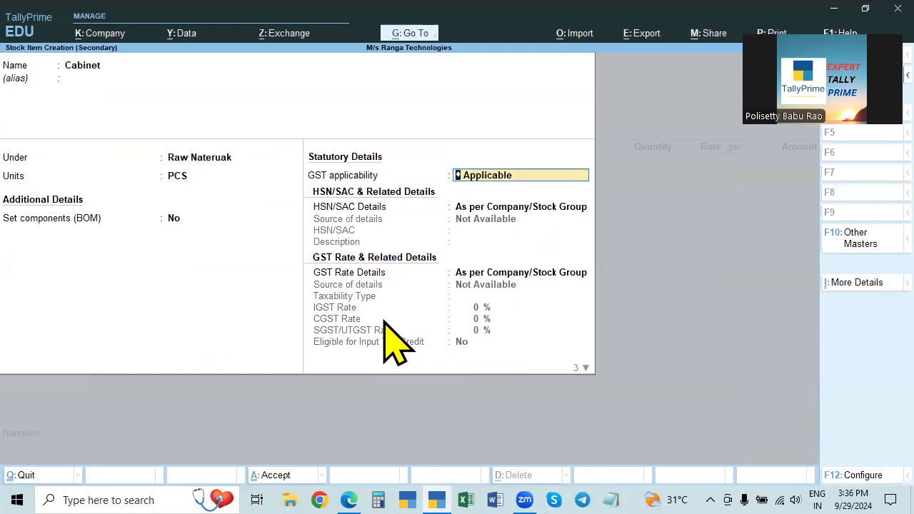
Turn off Set Components List (Bill of Materials) in Stock Items in the stock item configuration
key("BackSpace")
key("F12")
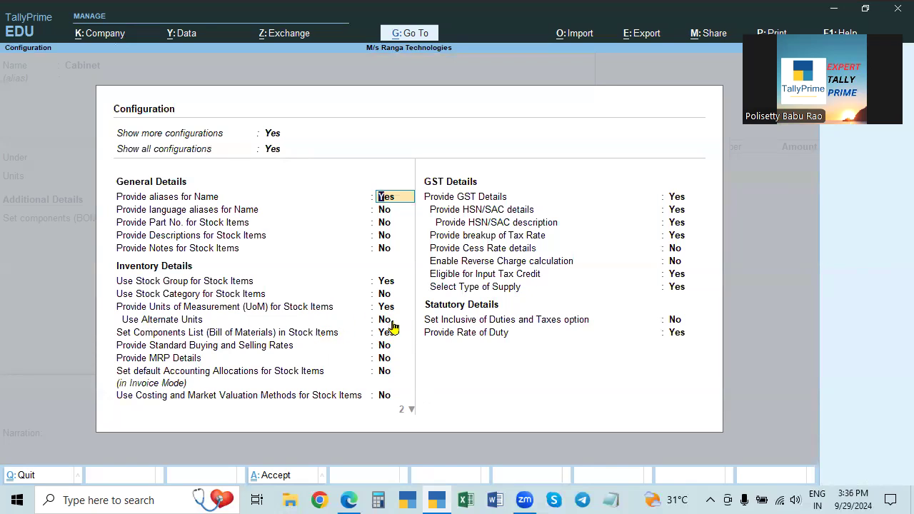
left_click(383, 321)
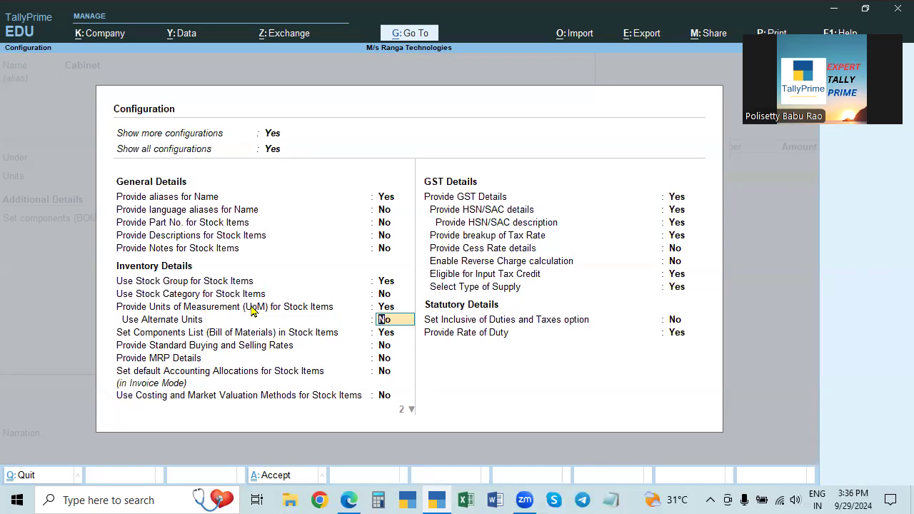
left_click(382, 307)
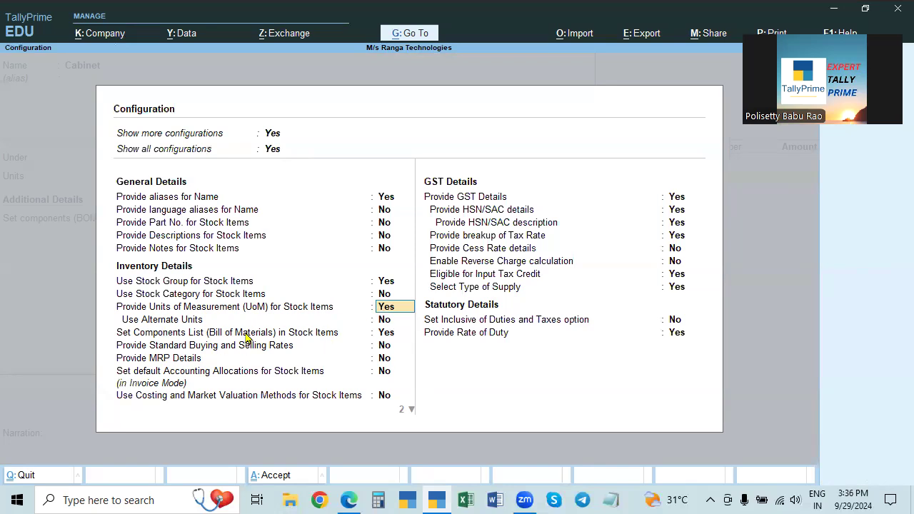
left_click(390, 334)
key("n")
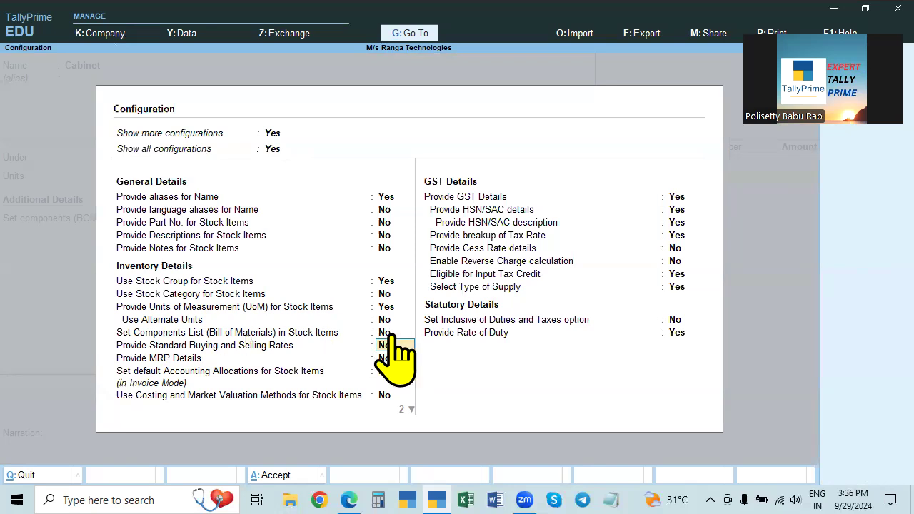
key("ctrl+a")
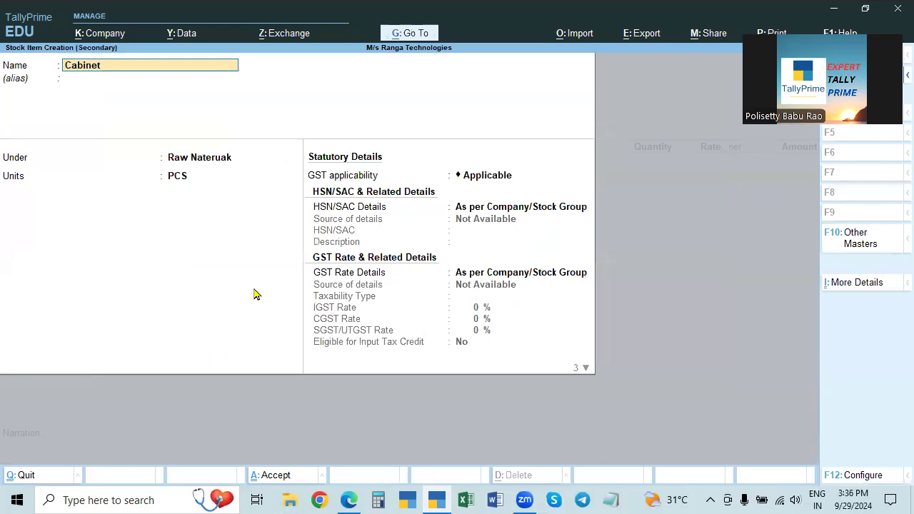
Specify Cabinet's HSN/SAC details on the item itself and enter HSN/SAC 1111 with no description
key("Return")
key("Return")
key("Return")
key("Return")
key("Return")
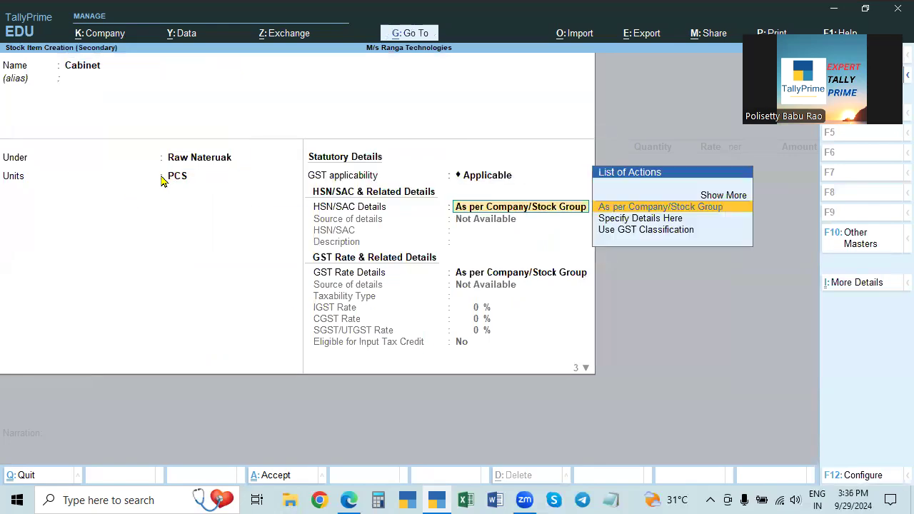
key("Down")
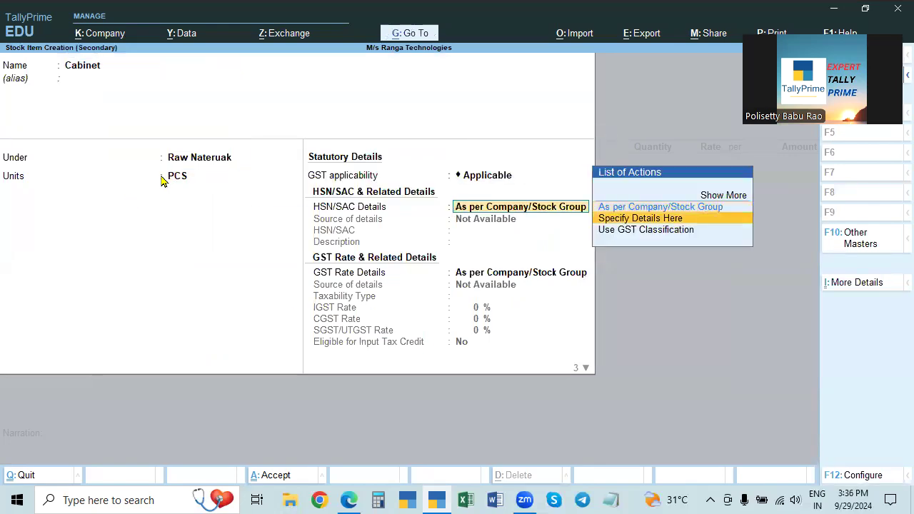
key("Return")
key("alt+Tab")
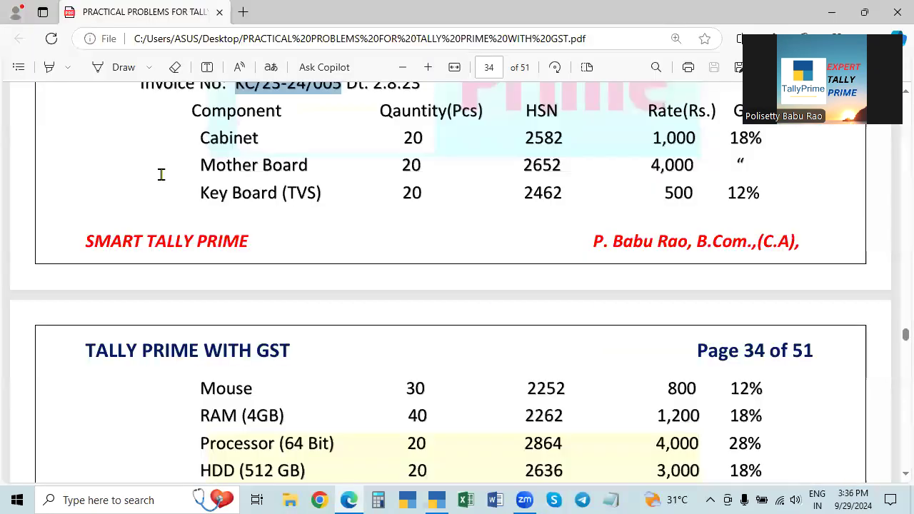
scroll(717, 371, "down", 2)
scroll(765, 371, "up", 2)
scroll(650, 394, "up", 2)
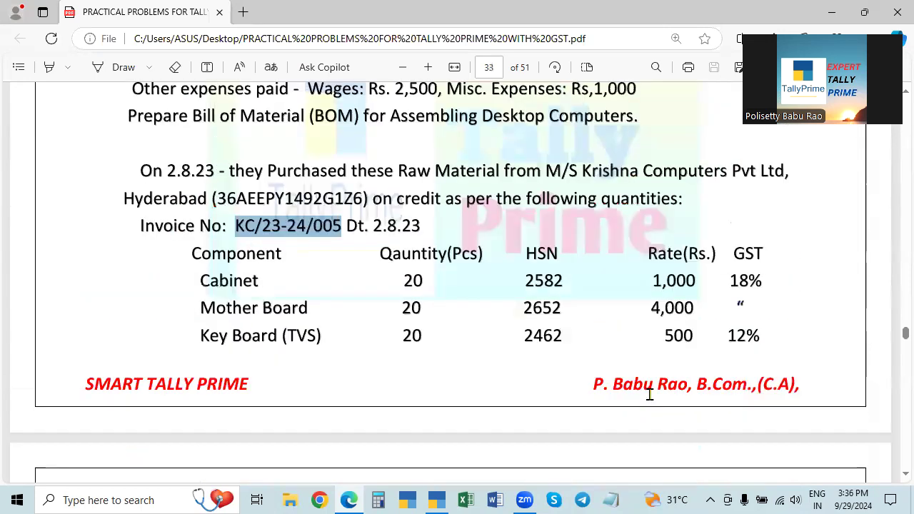
key("alt+Tab")
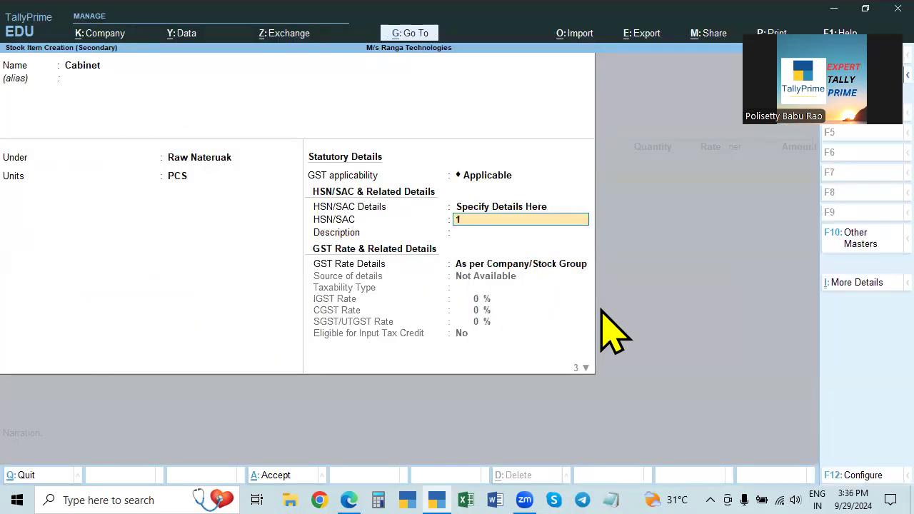
key("Return")
key("Return")
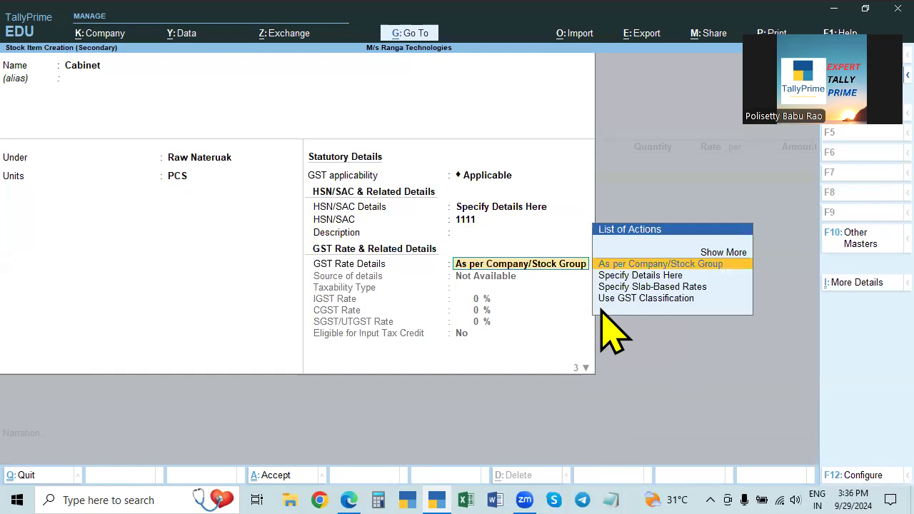
Specify Cabinet's GST rate on the item as Taxable with 18% IGST, checked against the PDF, and save the stock item
key("Down")
key("Return")
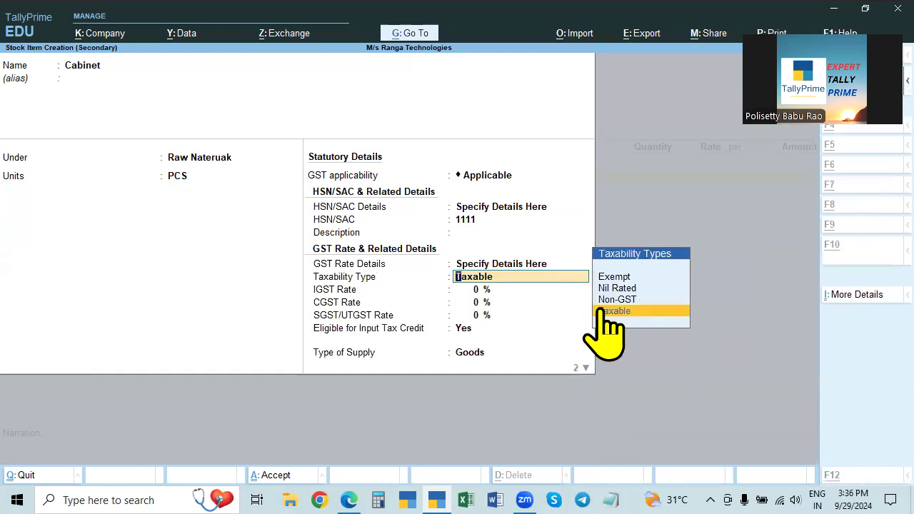
key("alt+Tab")
key("alt+Tab")
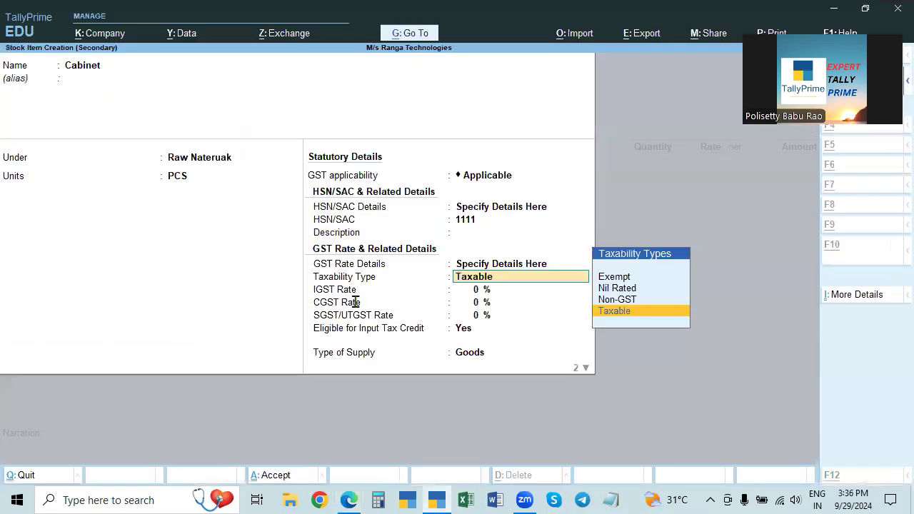
key("alt+Tab")
key("alt+Tab")
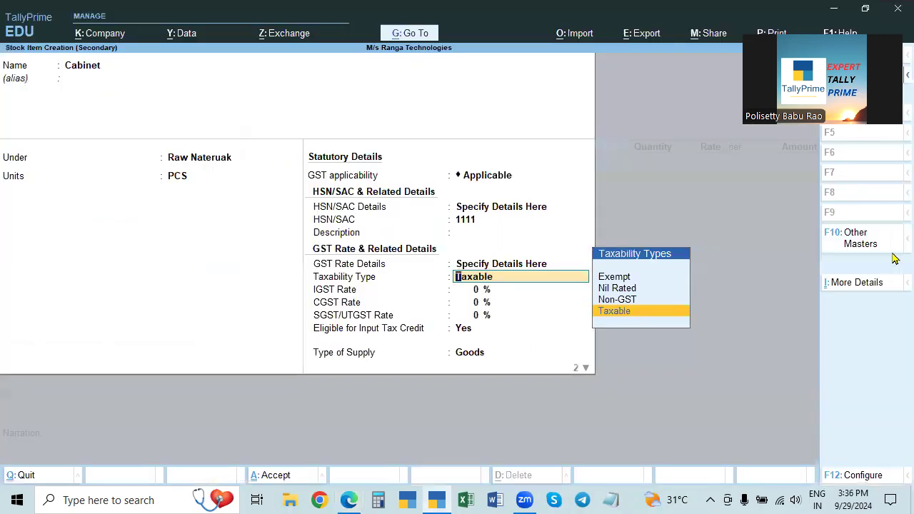
key("Return")
type("18")
key("Return")
key("Return")
key("Return")
key("Return")
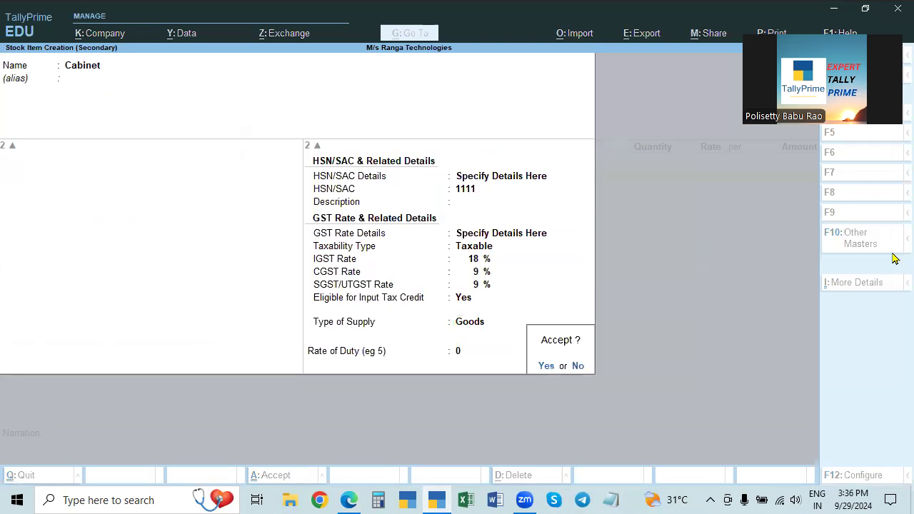
key("Return")
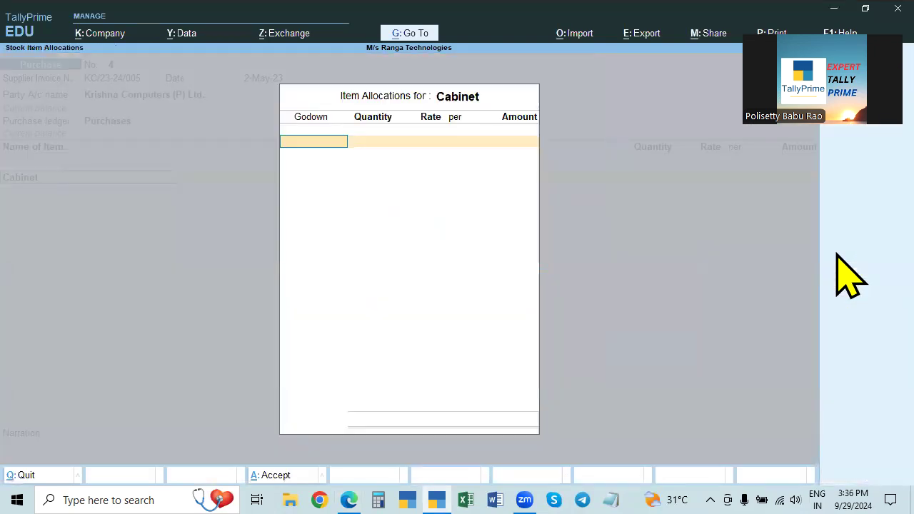
Create a godown named Raw Material under Primary for Cabinet's item allocation
key("alt+Tab")
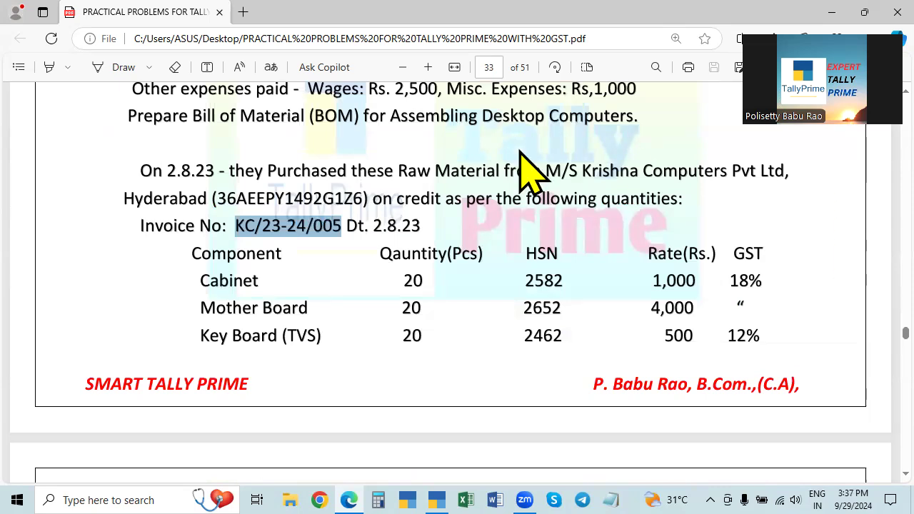
key("alt+Tab")
key("alt+c")
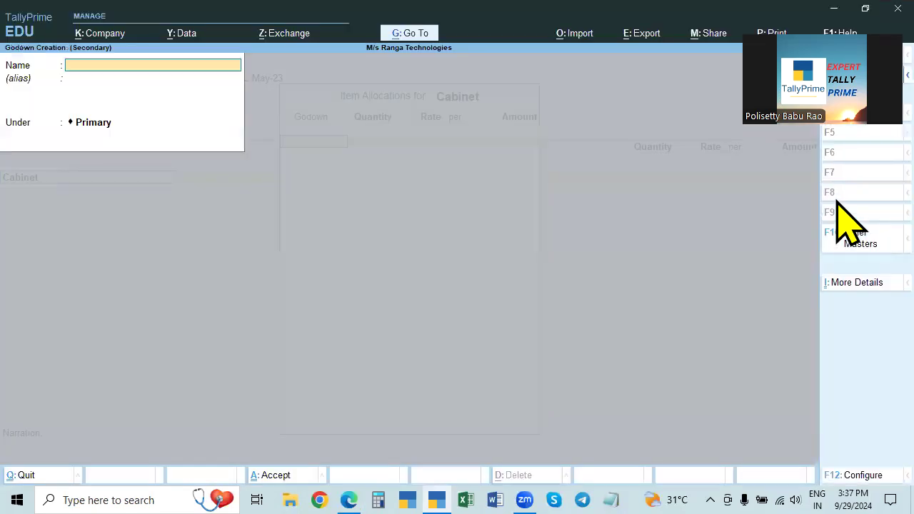
type("Raw Material")
key("Return")
key("Return")
key("Return")
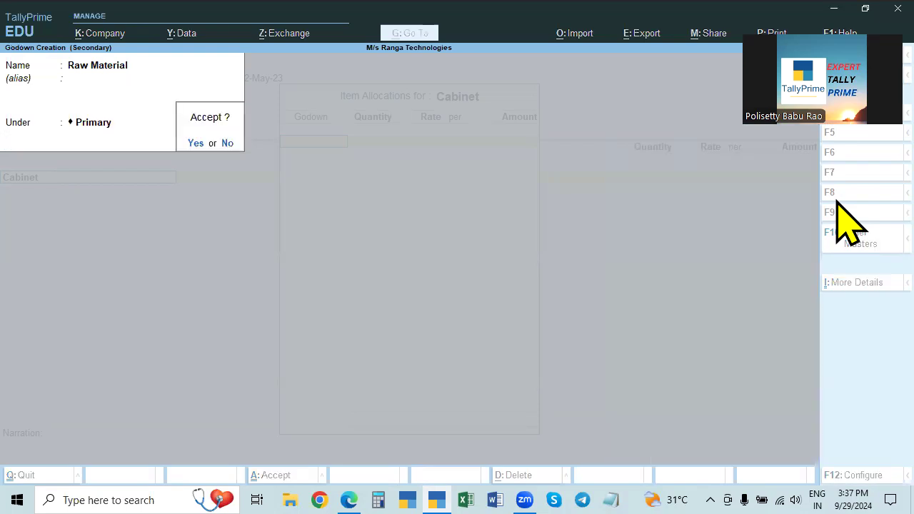
key("Return")
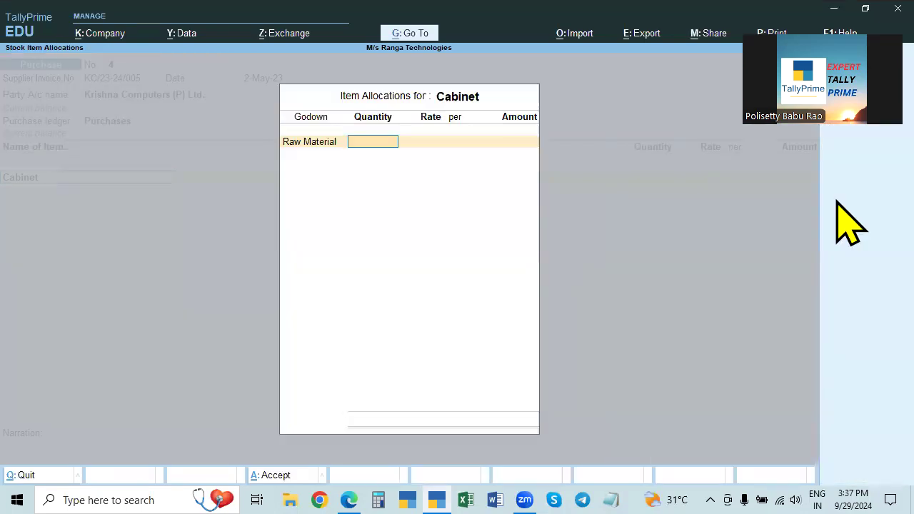
Allocate 20 PCS of Cabinet to the Raw Material godown at a rate of 1,000, following the PDF
key("alt+Tab")
scroll(592, 347, "down", 3)
scroll(425, 257, "up", 2)
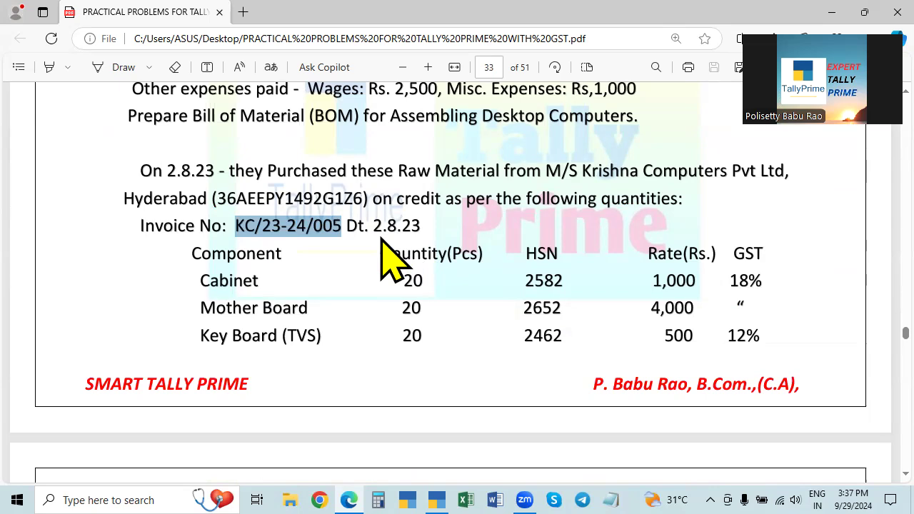
key("alt+Tab")
type("20")
key("Return")
key("alt+Tab")
key("alt+Tab")
type("1,000")
key("Return")
key("Return")
key("Return")
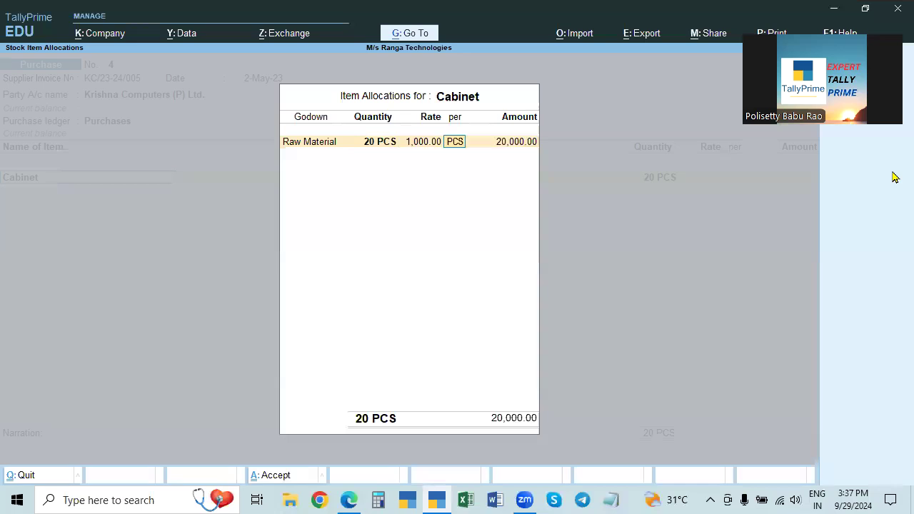
key("alt+Tab")
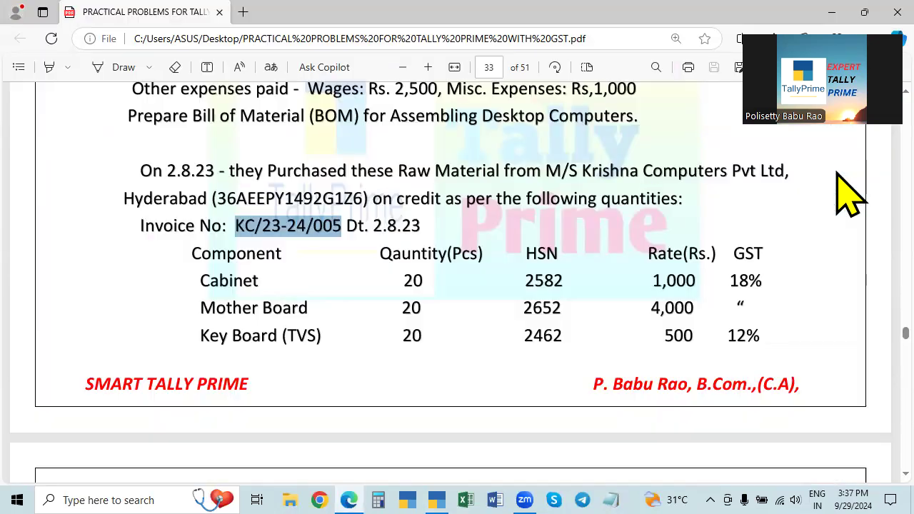
Start a new stock item named Mother Board from the purchase voucher, following the PDF's component list
key("alt+Tab")
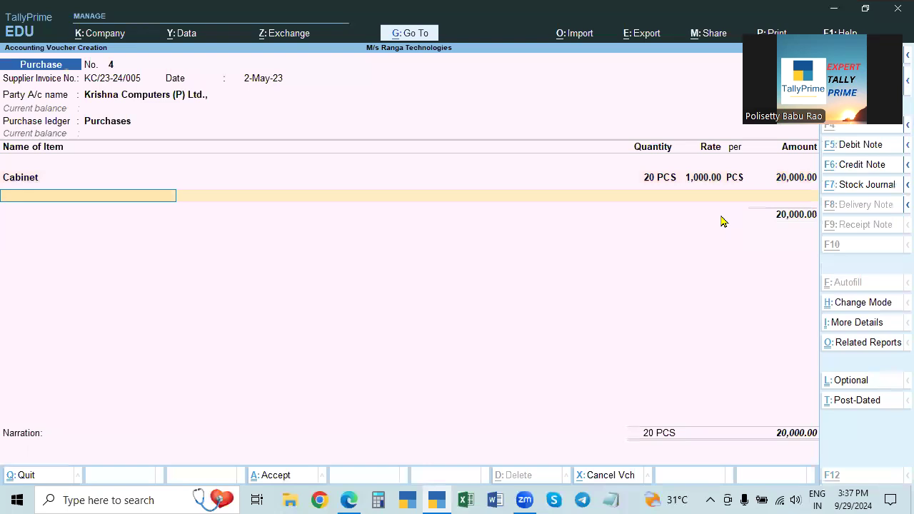
key("alt+c")
type("Mother Board")
key("Return")
key("Return")
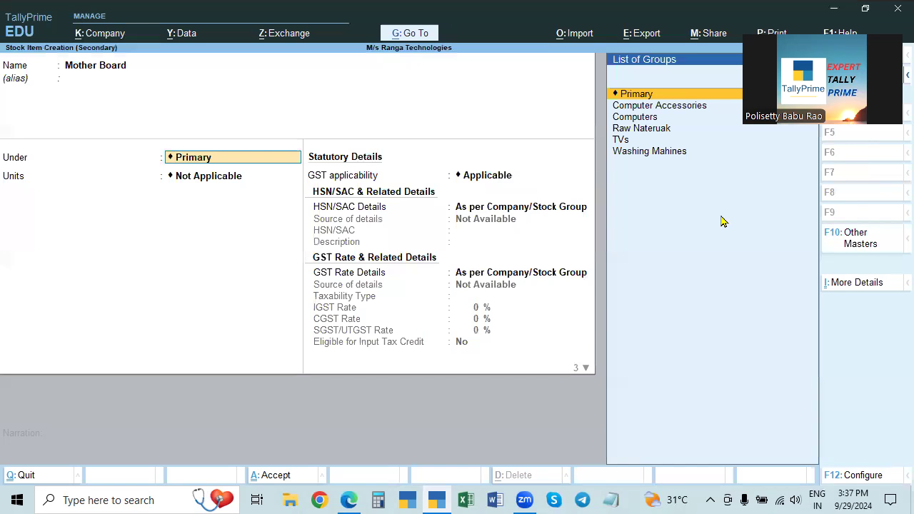
key("Down")
key("Down")
key("Down")
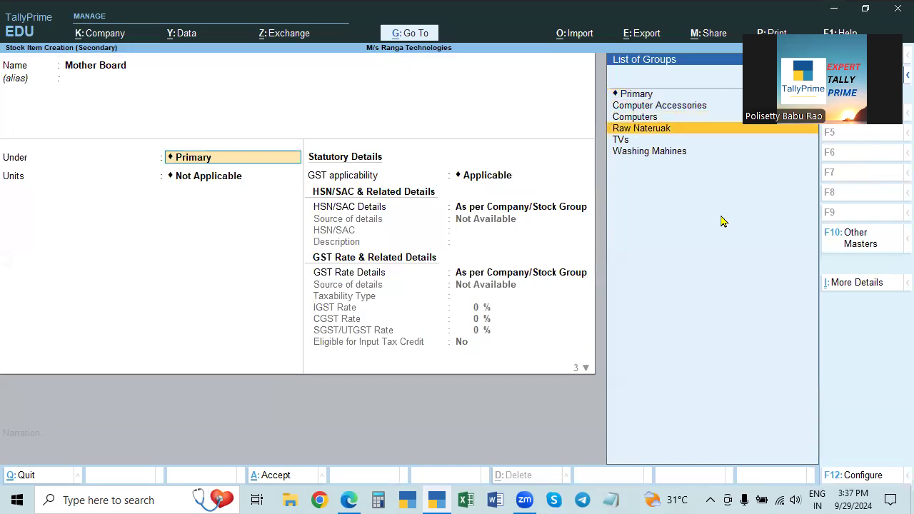
key("Return")
key("BackSpace")
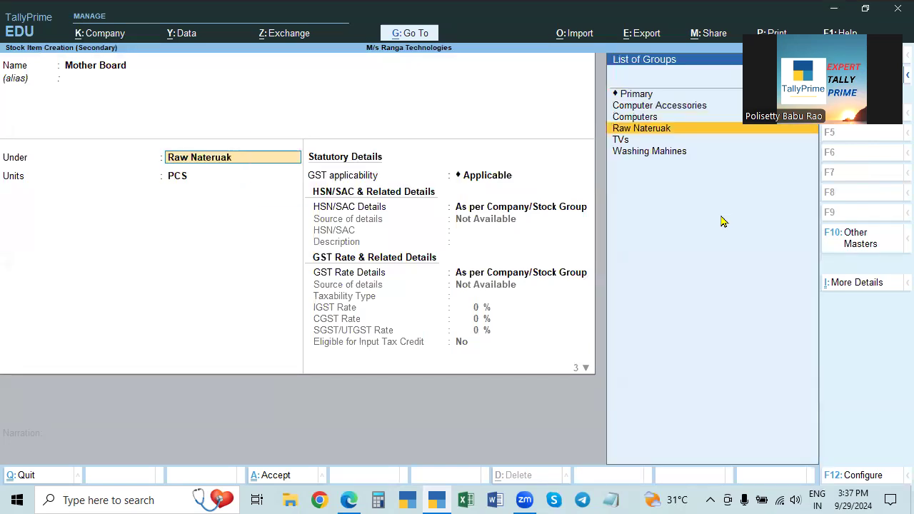
key("BackSpace")
key("BackSpace")
key("BackSpace")
key("BackSpace")
key("BackSpace")
key("BackSpace")
key("BackSpace")
key("BackSpace")
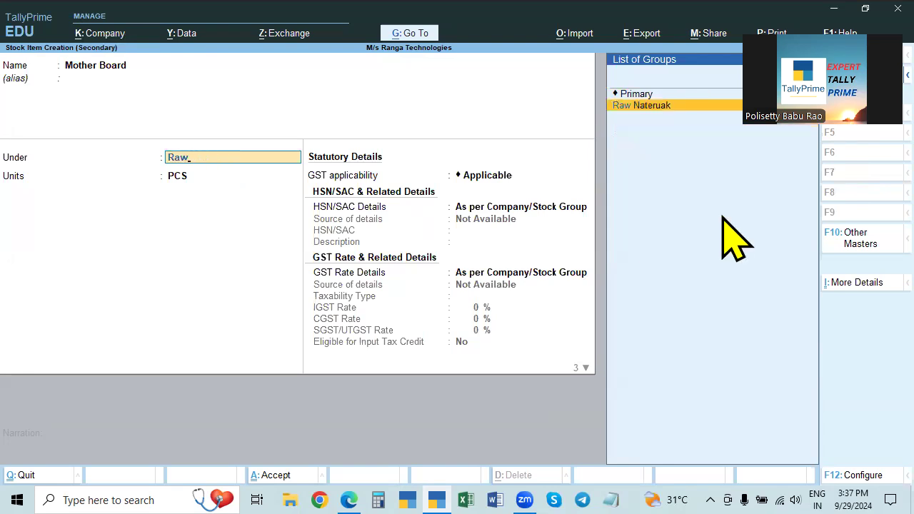
key("Return")
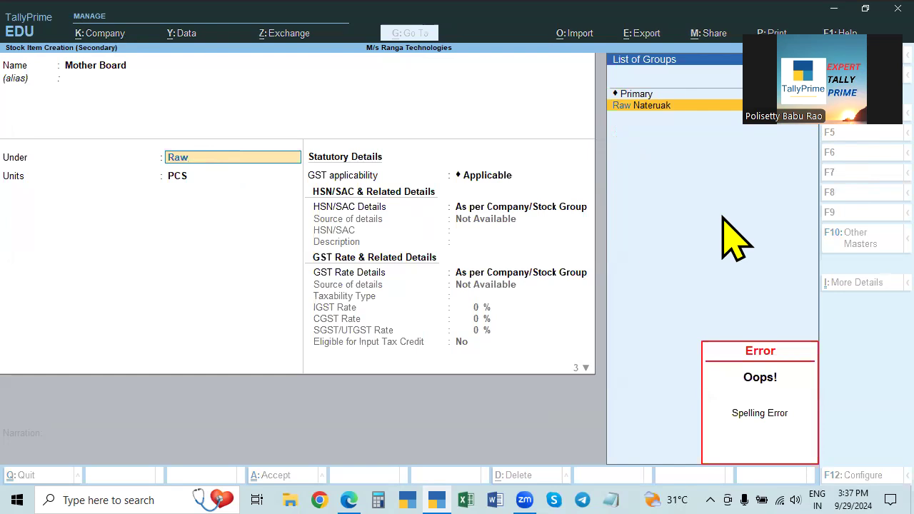
Create a stock group named Raw Material under Primary for Mother Board and accept PCS as the item's unit
key("alt+c")
type("Raw")
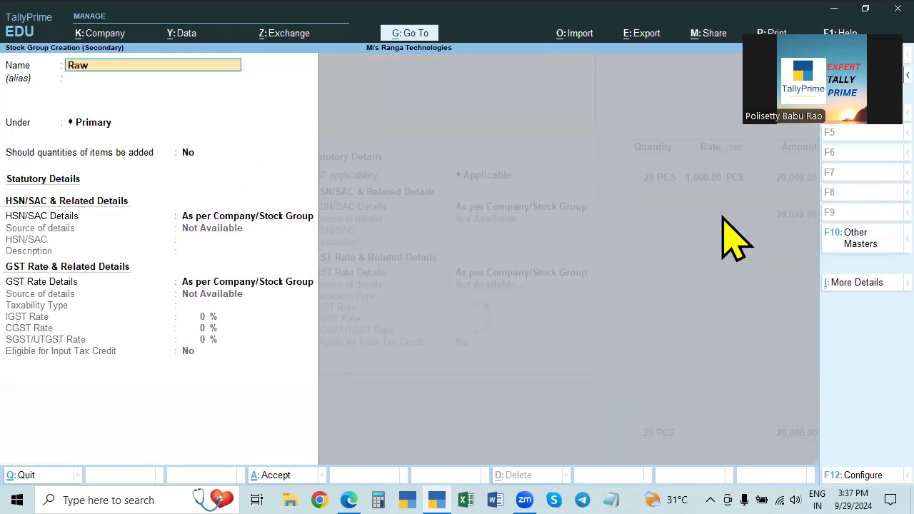
type(" Material")
key("Return")
key("Return")
key("ctrl+a")
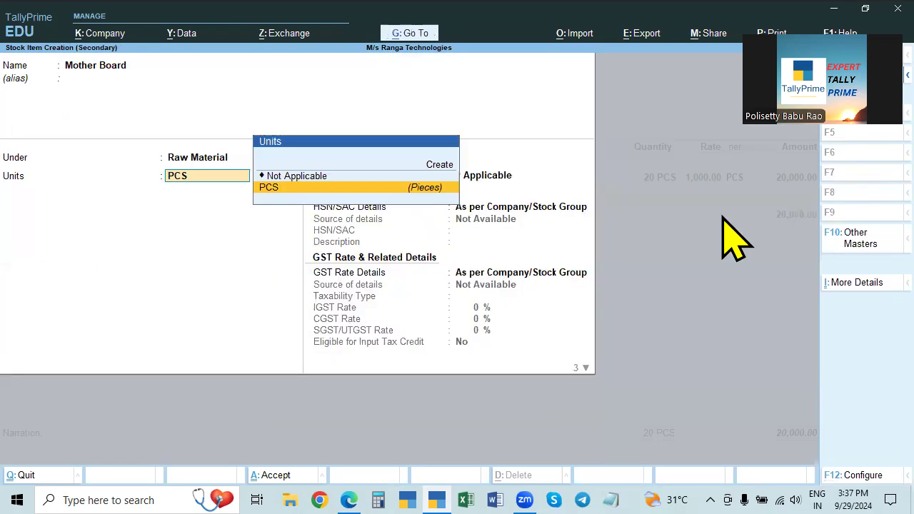
key("Return")
key("Return")
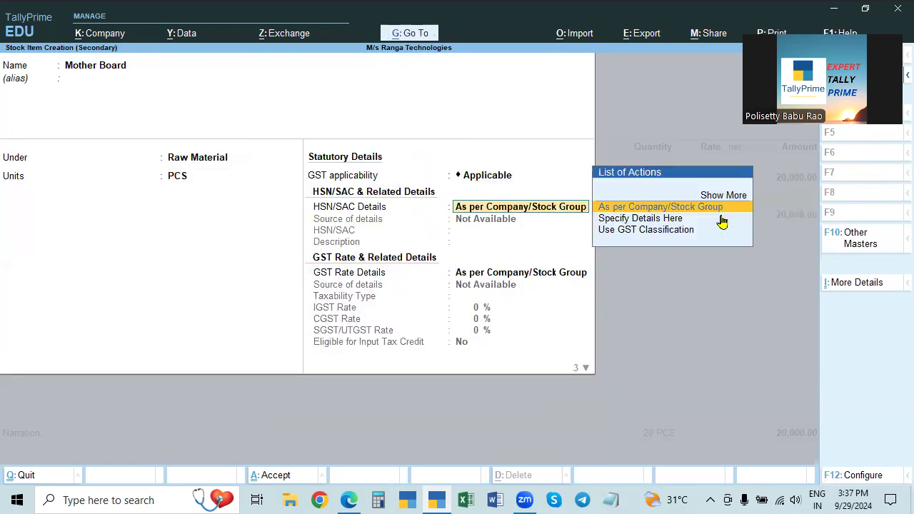
Specify Mother Board's HSN/SAC details on the item itself, entering HSN/SAC 1111 with a blank description
left_click(720, 218)
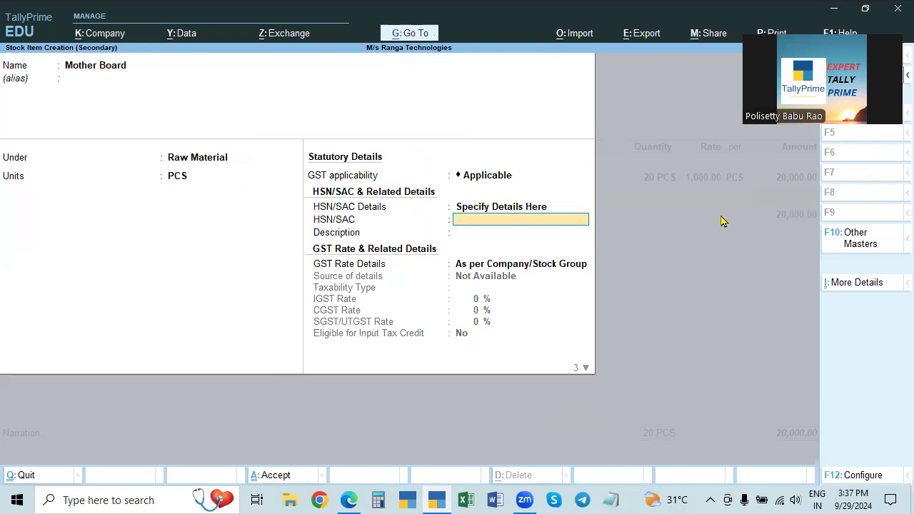
key("alt+Tab")
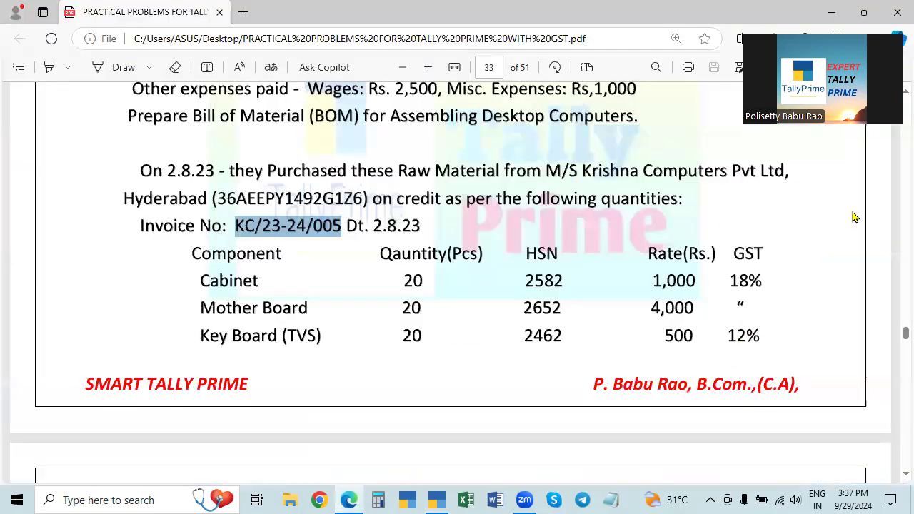
key("alt+Tab")
type("1111")
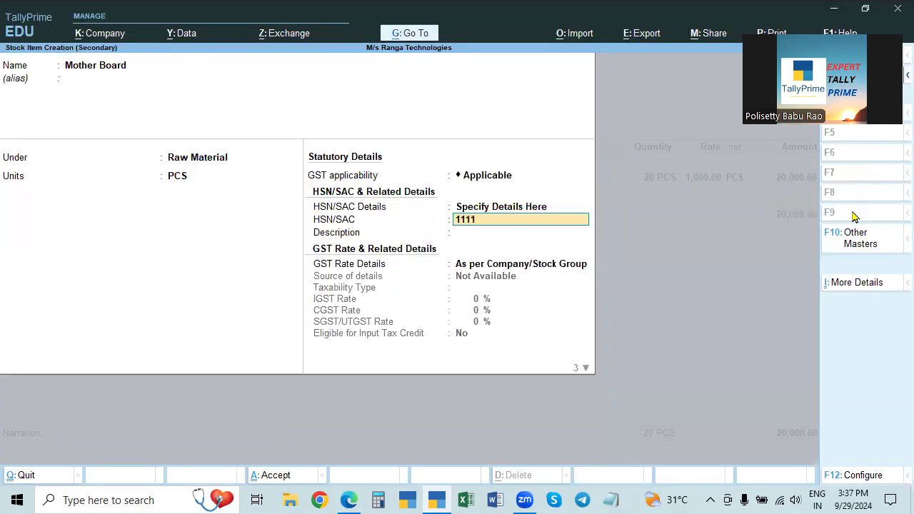
key("Return")
key("Return")
Specify Mother Board's GST rate on the item as Taxable with 18% IGST and save the stock item
key("Down")
key("Return")
key("Return")
type("18")
key("Return")
key("Return")
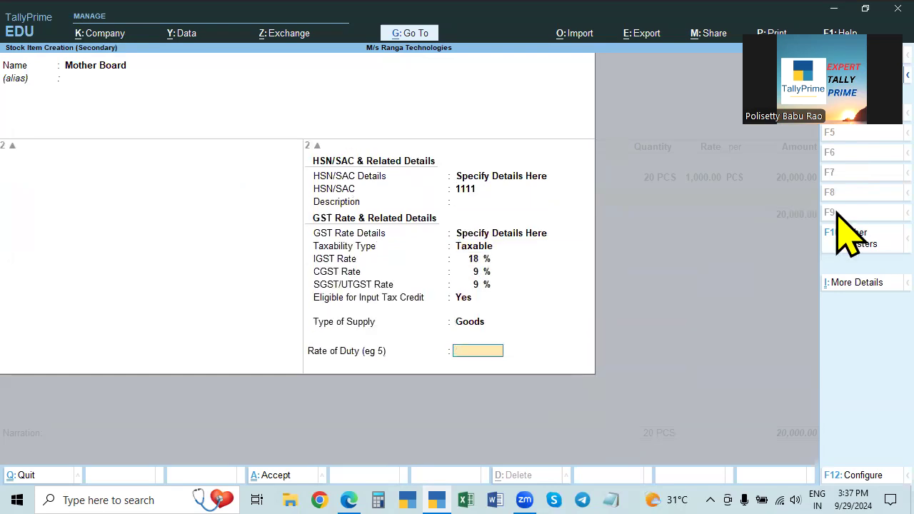
key("Return")
key("Return")
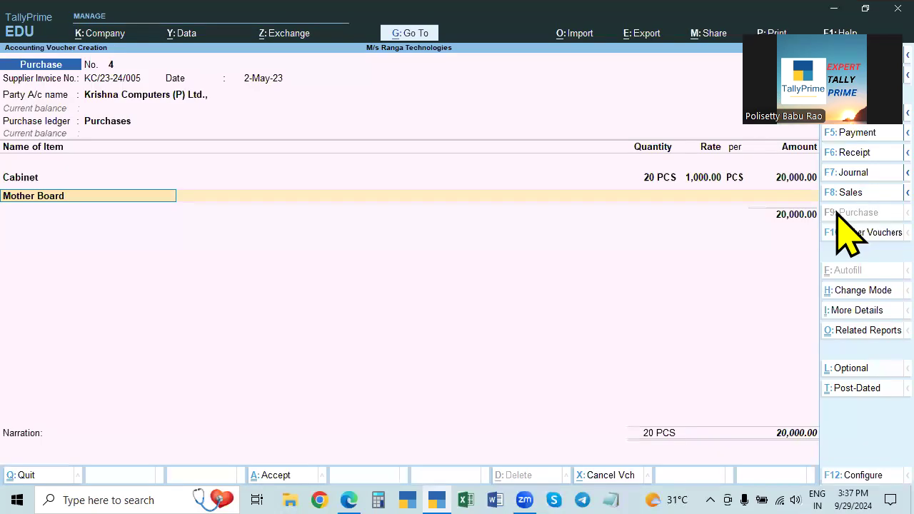
Leave the item allocation and review Mother Board's stock item master, accepting it without changes
key("alt+Tab")
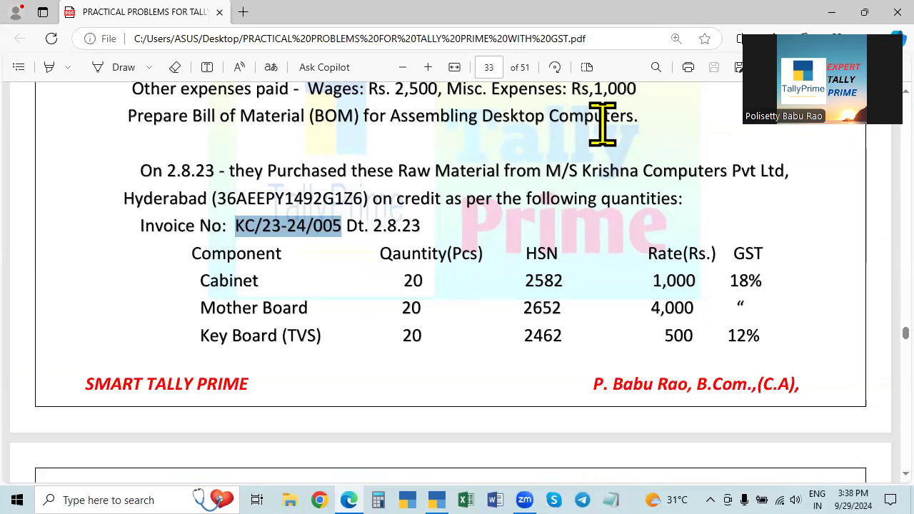
key("alt+Tab")
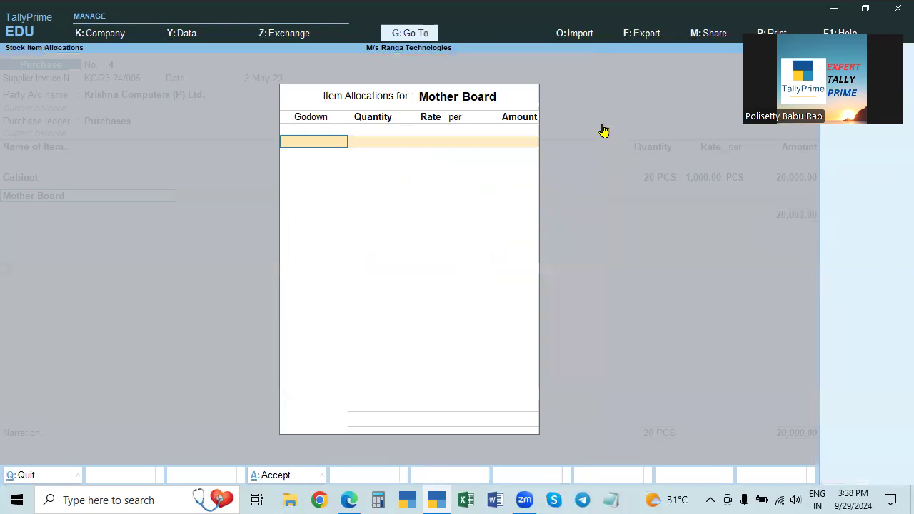
type("R")
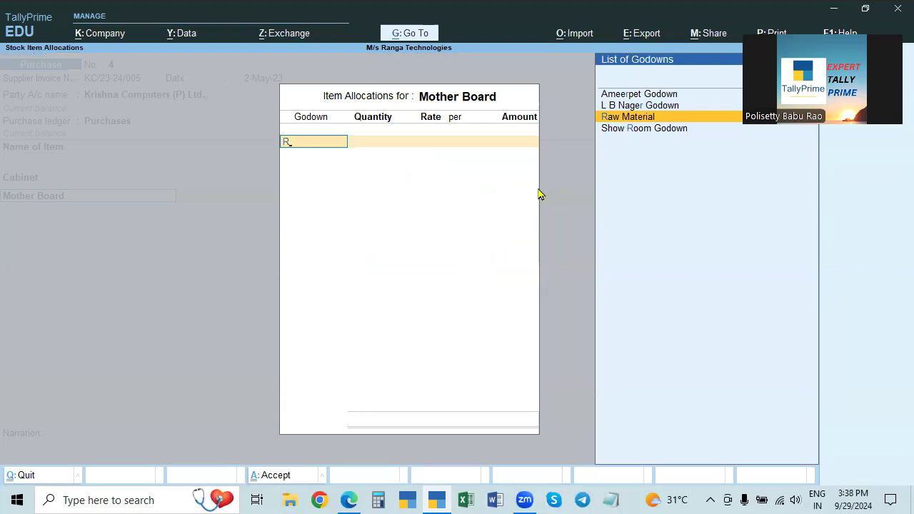
key("BackSpace")
key("Escape")
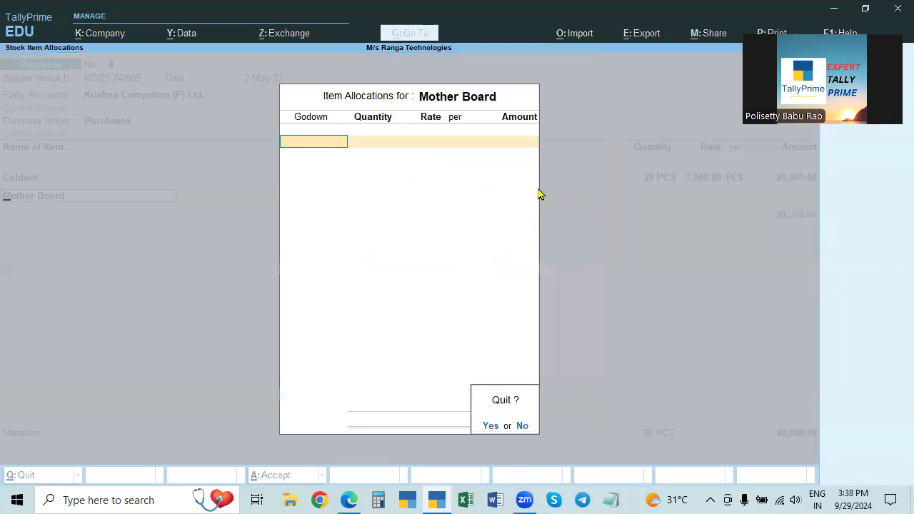
key("y")
key("ctrl+Return")
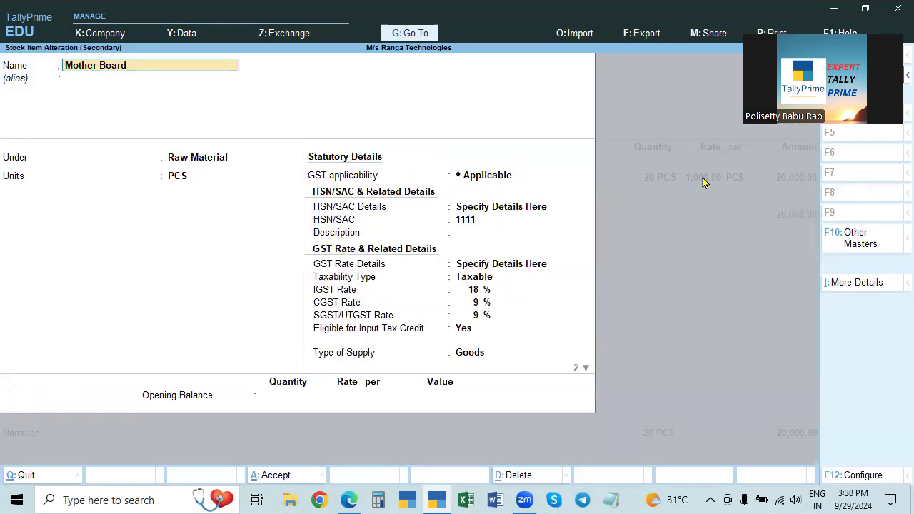
key("Return")
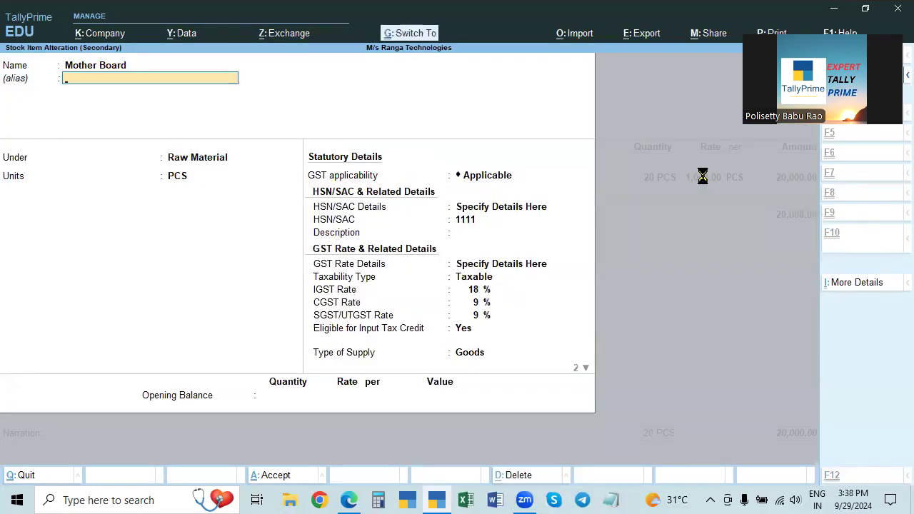
key("ctrl+a")
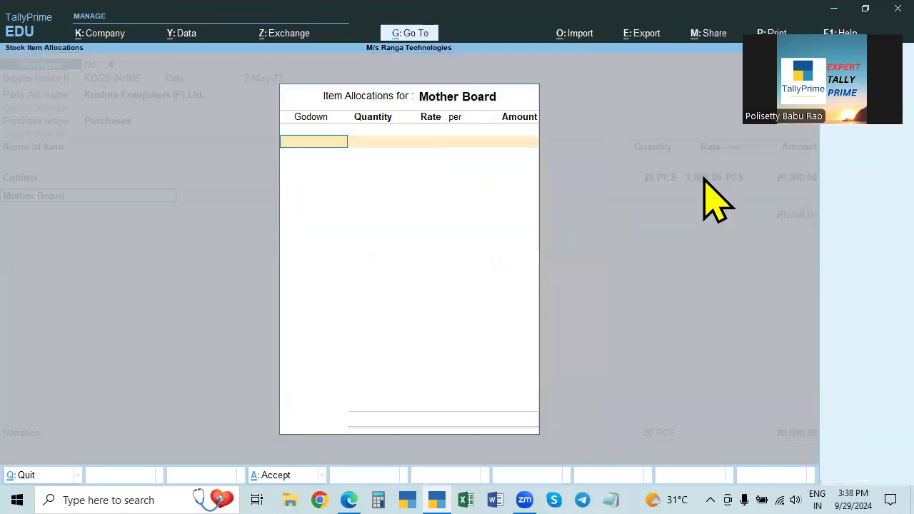
Choose the Raw Material godown for Mother Board's allocation and rename it Raw Material Godoan, kept under Primary
type("Ra")
key("Return")
key("BackSpace")
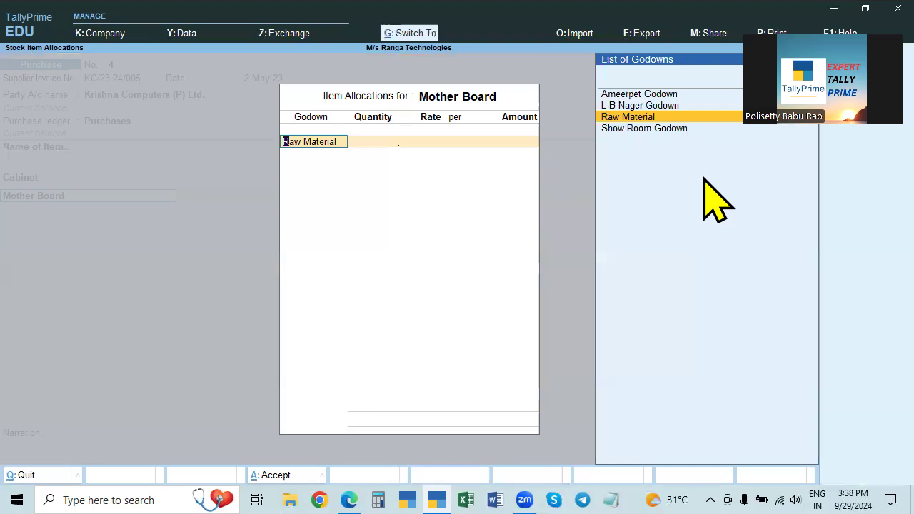
key("ctrl+Return")
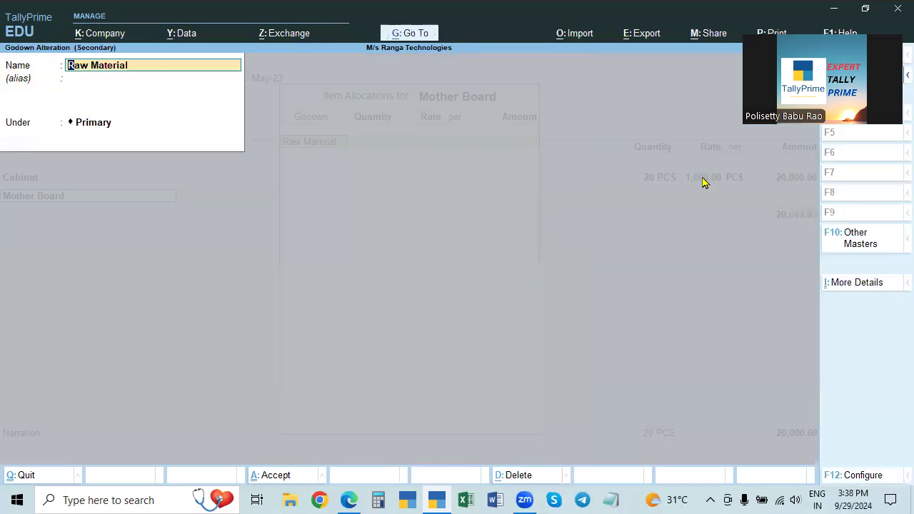
type("Godwo")
key("BackSpace")
key("BackSpace")
type("oan")
key("Return")
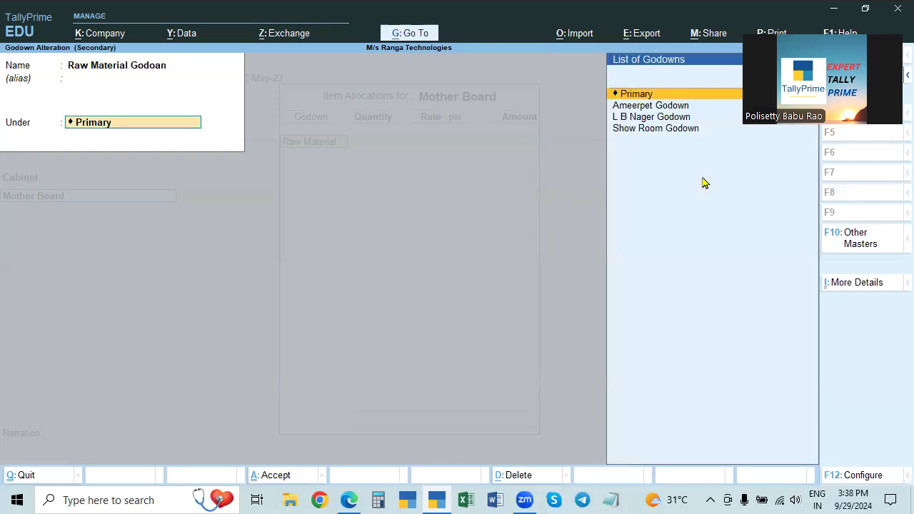
key("Return")
key("Return")
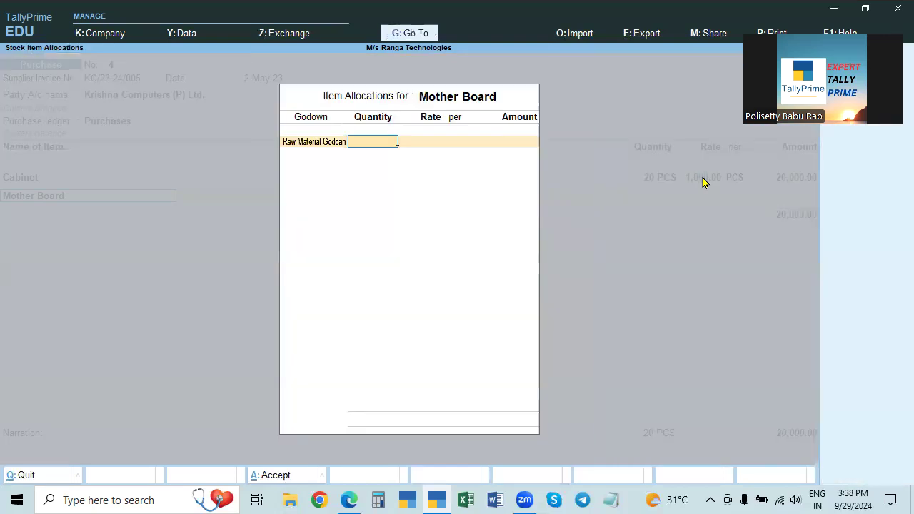
Allocate 20 PCS of Mother Board to Raw Material Godoan at a rate of 4,000, following the PDF
key("alt+Tab")
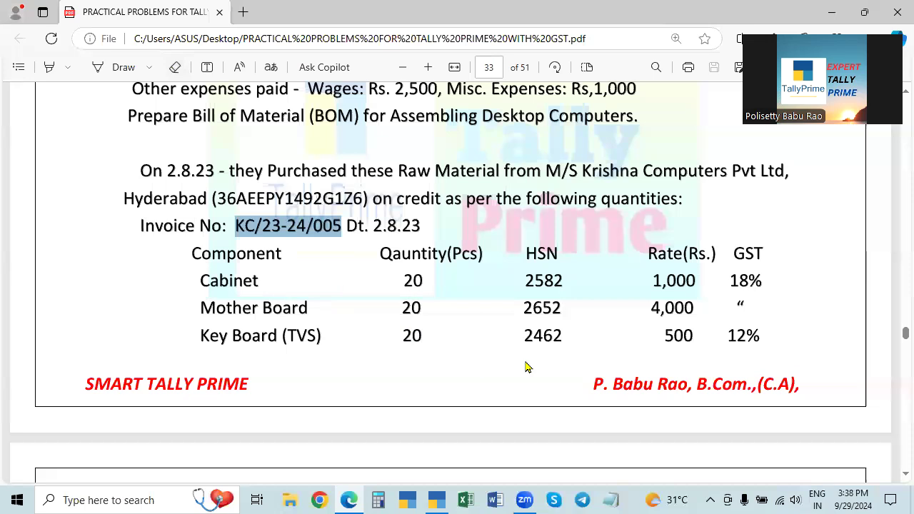
key("alt+Tab")
type("20")
key("Return")
type("4000")
key("Return")
key("Return")
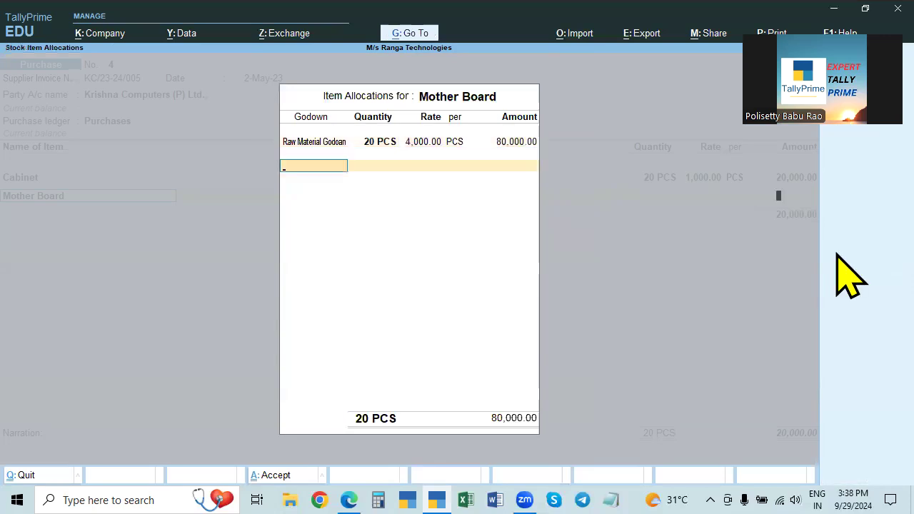
key("Return")
key("Return")
Start a new stock item named Kay Board (TVS) for the third component listed in the PDF
key("alt+Tab")
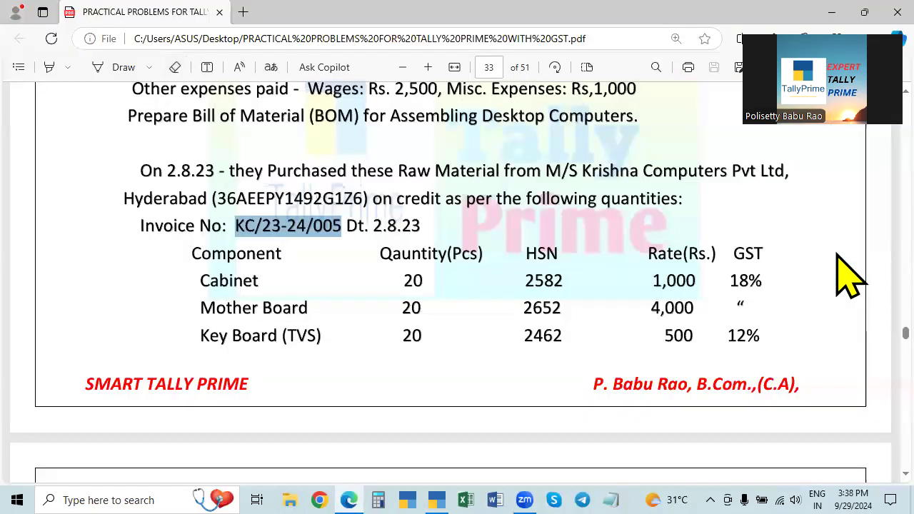
key("alt+Tab")
type("K")
key("BackSpace")
key("alt+c")
type("Kay Board (TVS")
key("Return")
key("Return")
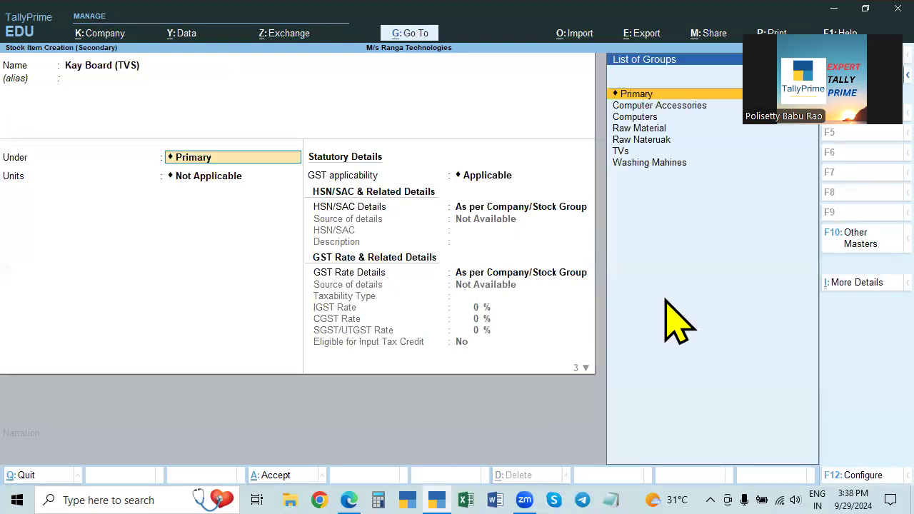
Place Kay Board (TVS) under the Raw Material group with PCS as its unit and GST applicable
key("Down")
key("Down")
key("Down")
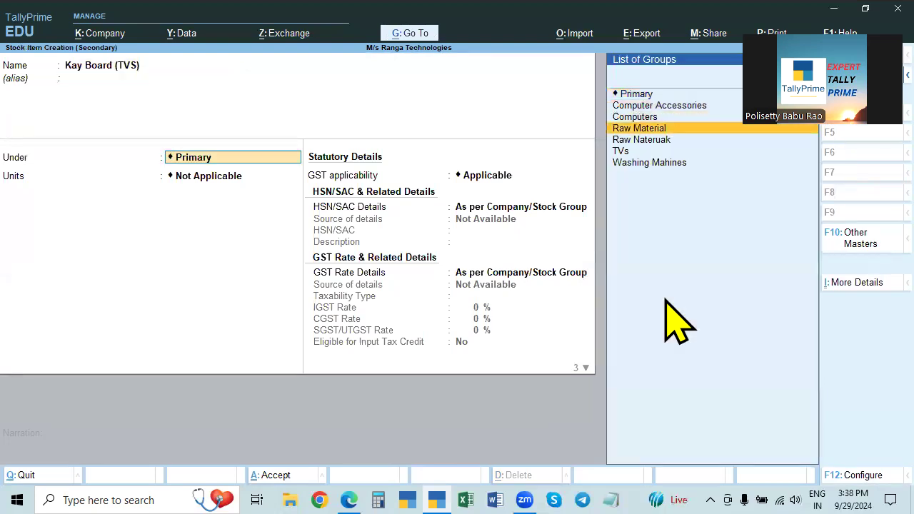
key("Return")
key("Down")
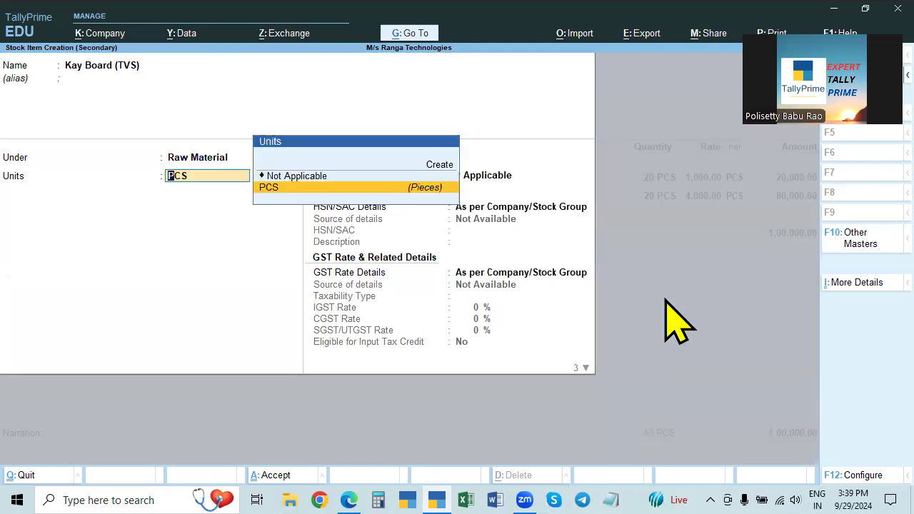
key("Return")
key("Return")
Specify Kay Board (TVS)'s HSN/SAC details on the item itself and enter HSN/SAC 1122
key("Down")
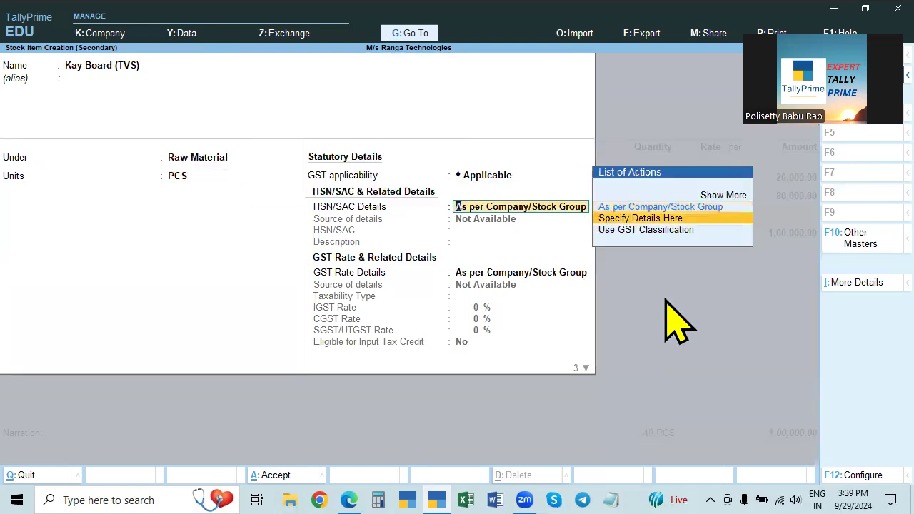
key("Return")
key("alt+Tab")
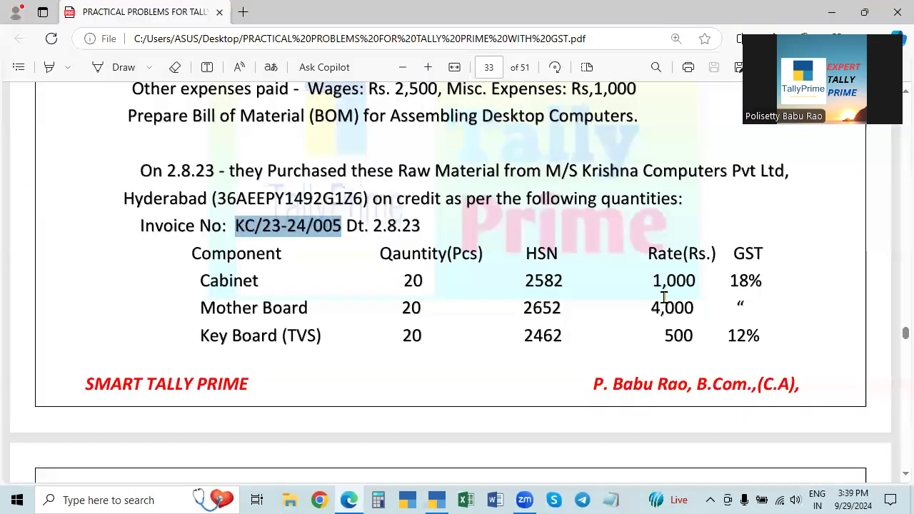
key("alt+Tab")
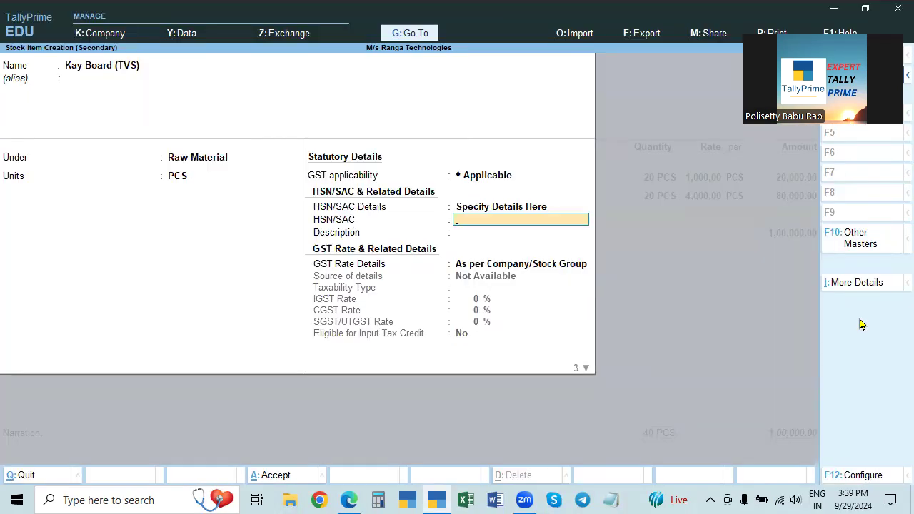
type("1122")
key("Return")
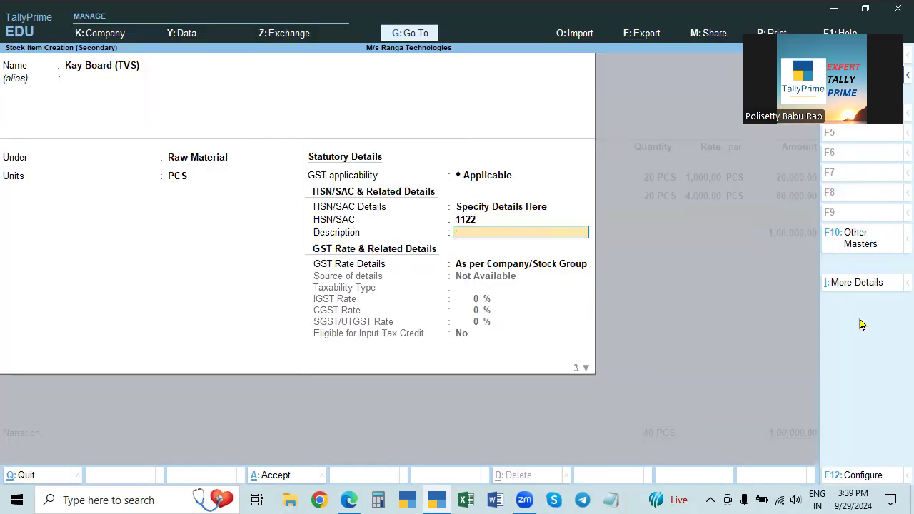
Specify Kay Board (TVS)'s GST rate details on the item itself as Taxable at 12% IGST, supplied as Goods, and save the item
key("Return")
key("Down")
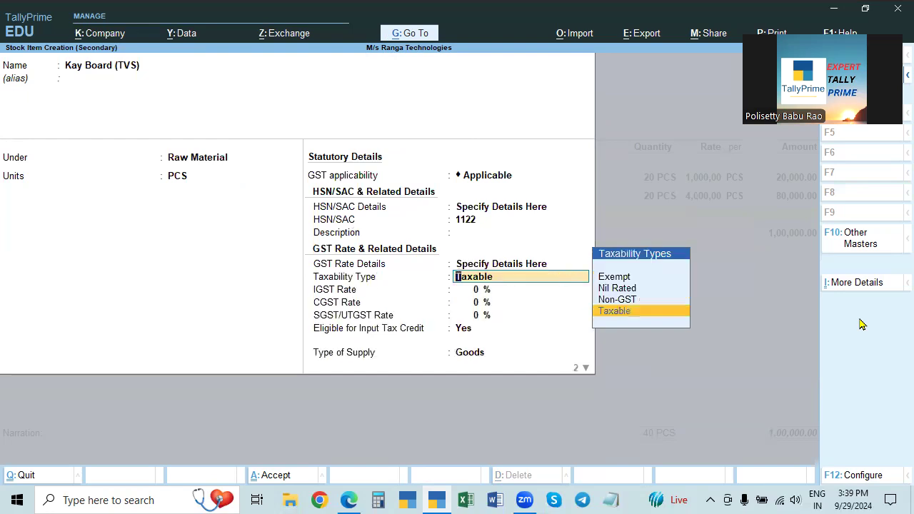
key("Return")
type("12")
key("Return")
key("Return")
key("Return")
key("Return")
key("Return")
key("Return")
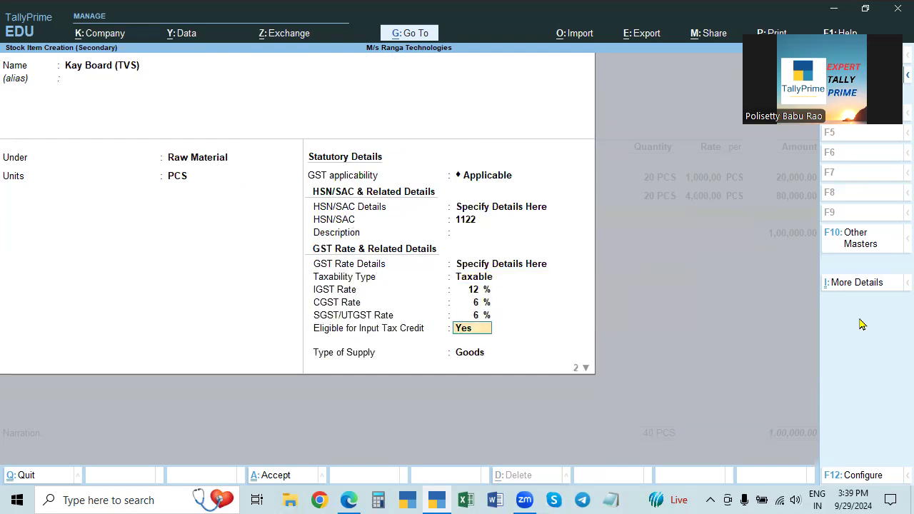
key("Return")
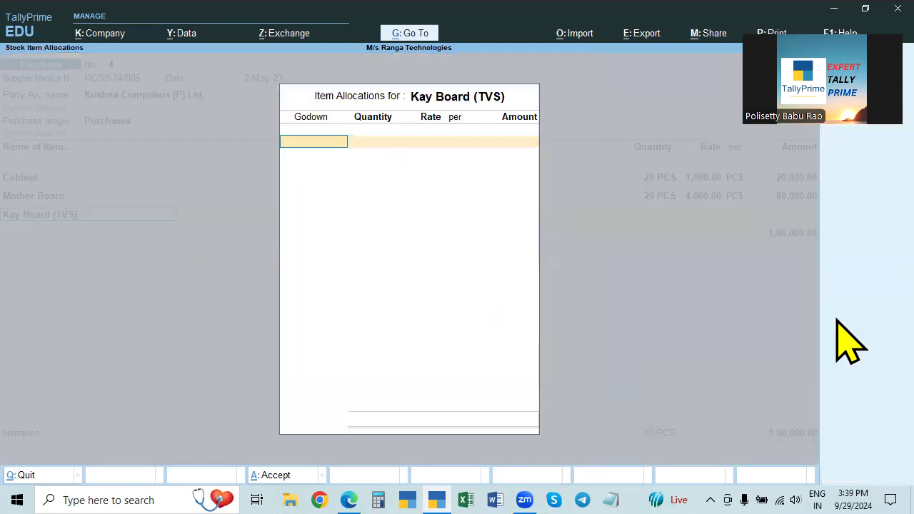
Allocate 20 PCS of Kay Board (TVS) to Raw Material Godoan
type("R")
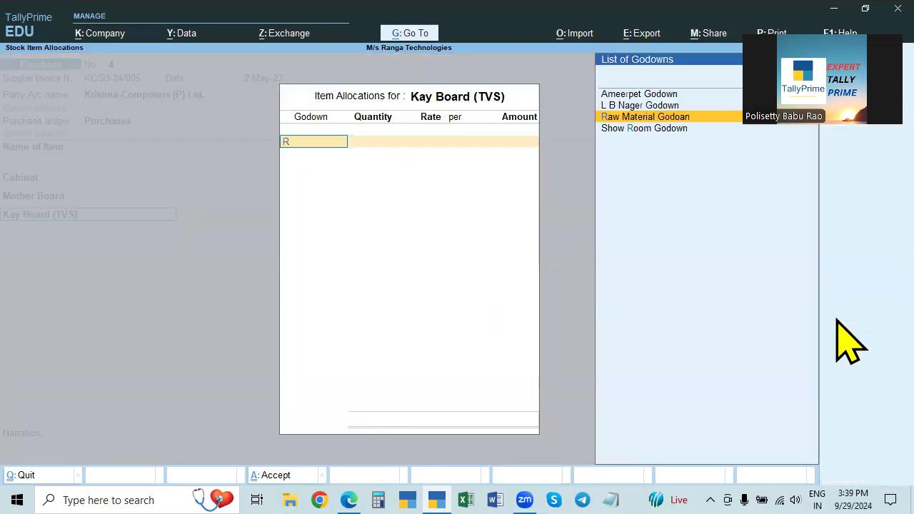
key("Return")
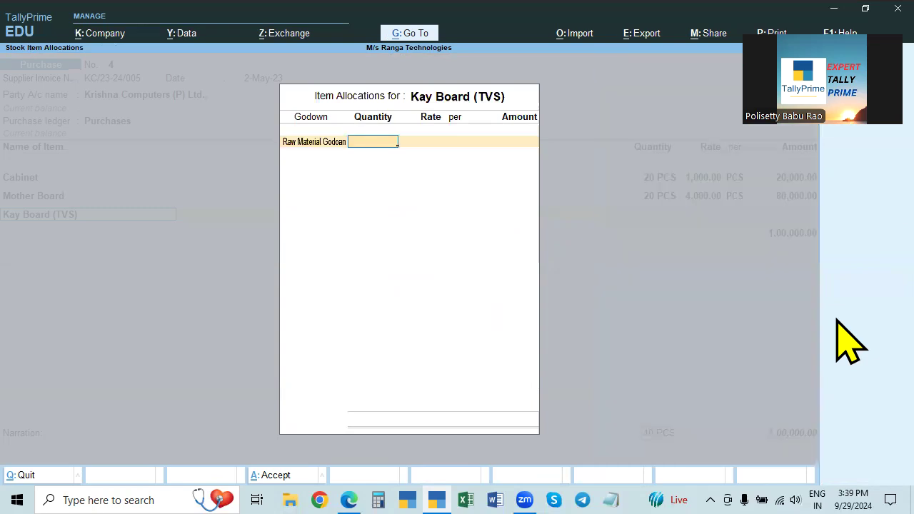
key("alt+Tab")
key("alt+Tab")
type("20")
key("Return")
Set Kay Board (TVS)'s rate to 500 per PCS, following the PDF, and accept its allocation
key("alt+Tab")
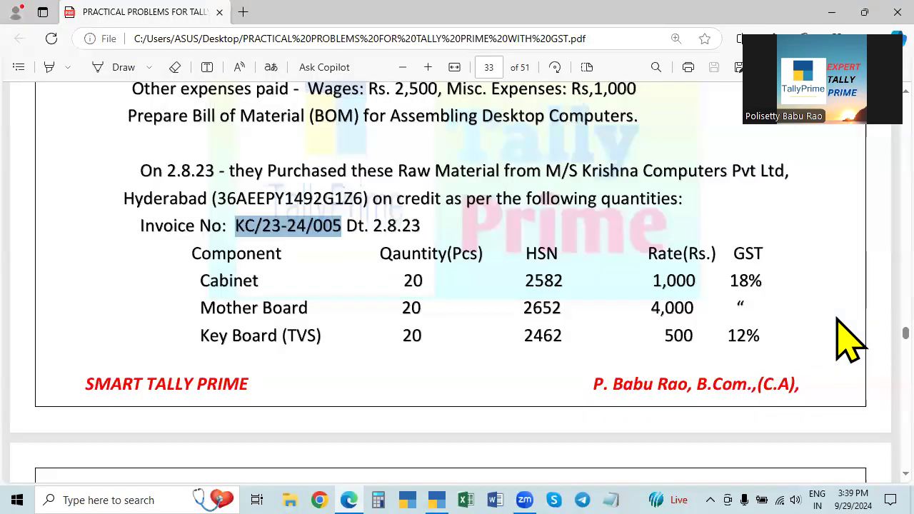
key("alt+Tab")
key("alt+Tab")
key("alt+Tab")
type("500")
key("Return")
key("Return")
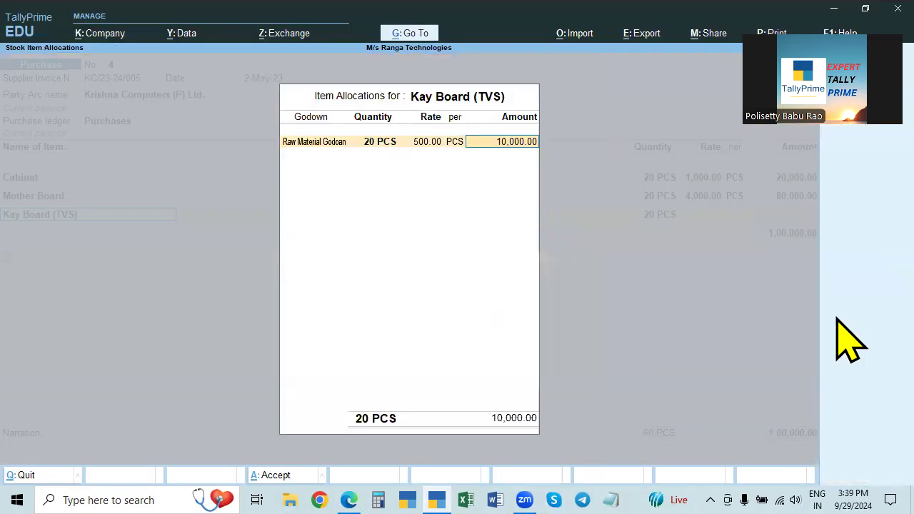
key("Return")
key("Return")
key("Return")
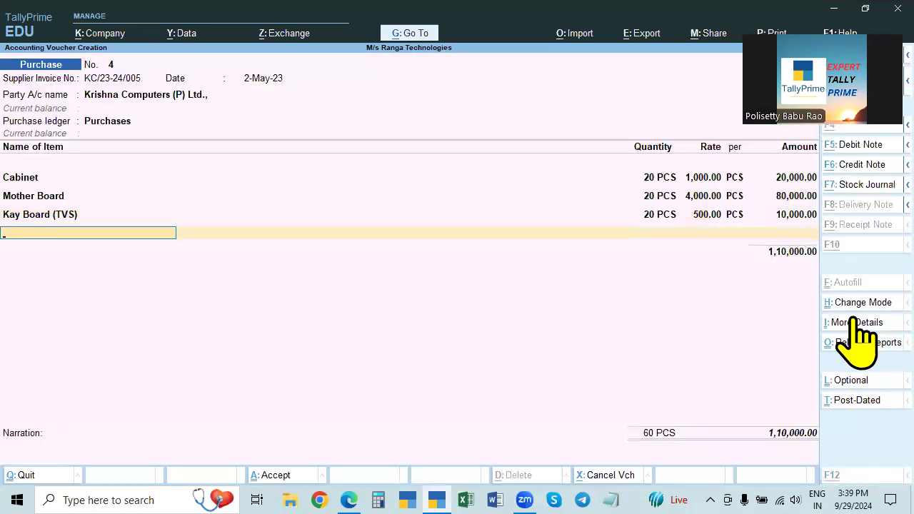
Start a new stock item named Mouse for the next component listed in the PDF
key("alt+Tab")
scroll(547, 365, "down", 5)
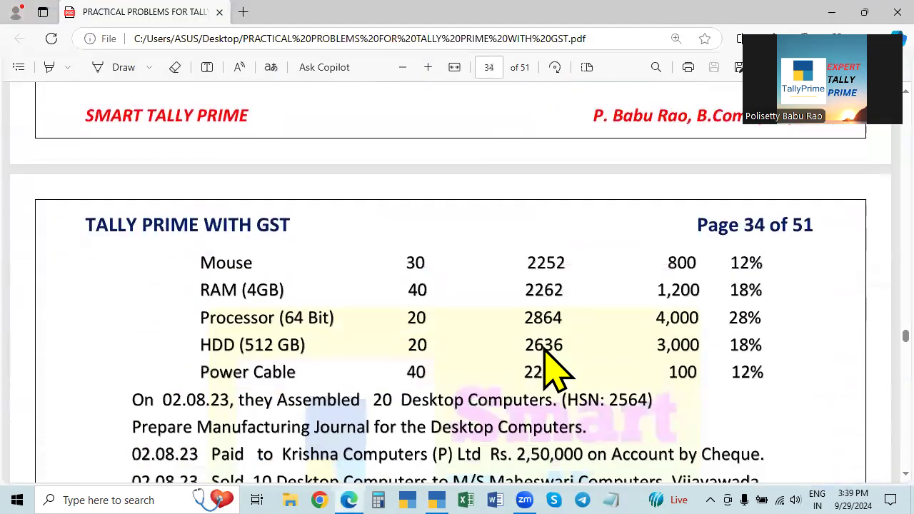
key("alt+Tab")
key("alt+c")
type("Mouse")
key("Return")
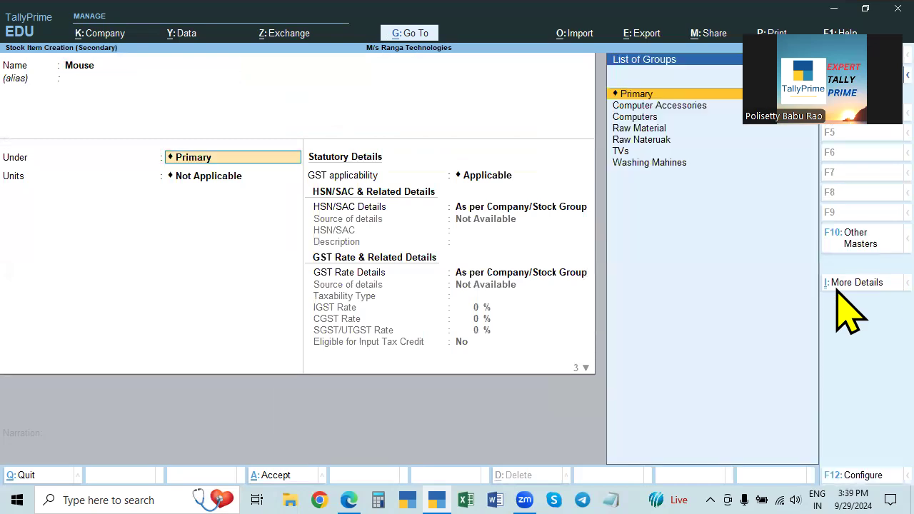
Place Mouse under the Raw Material group with PCS as its unit and GST applicable
type("R")
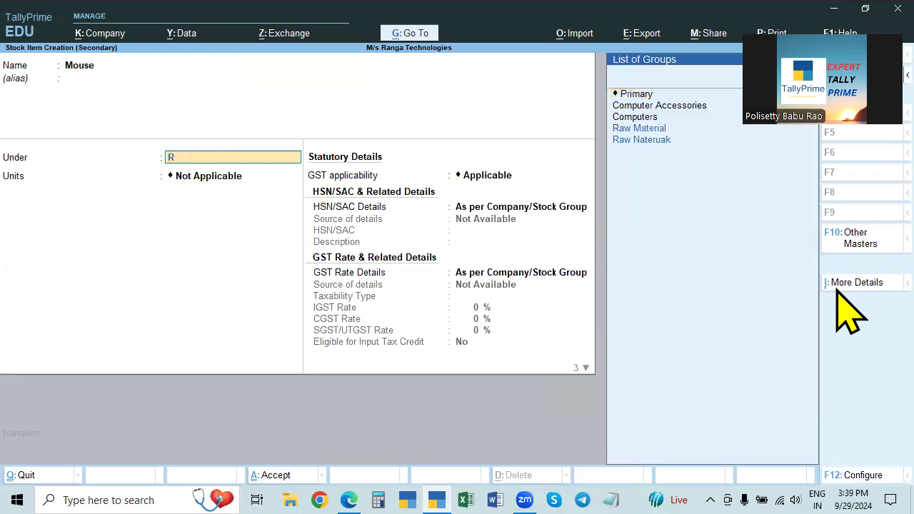
key("Return")
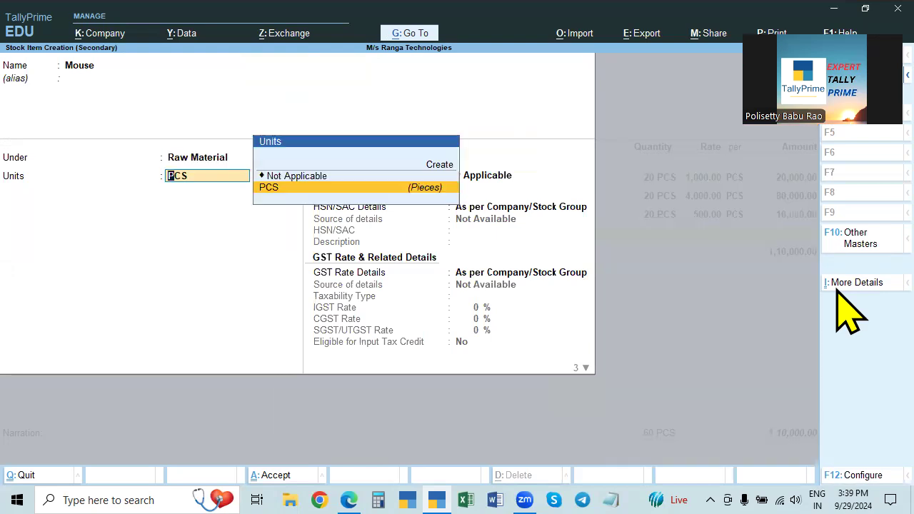
key("Return")
key("Return")
Specify Mouse's HSN/SAC details on the item itself and enter HSN/SAC 1122
key("Down")
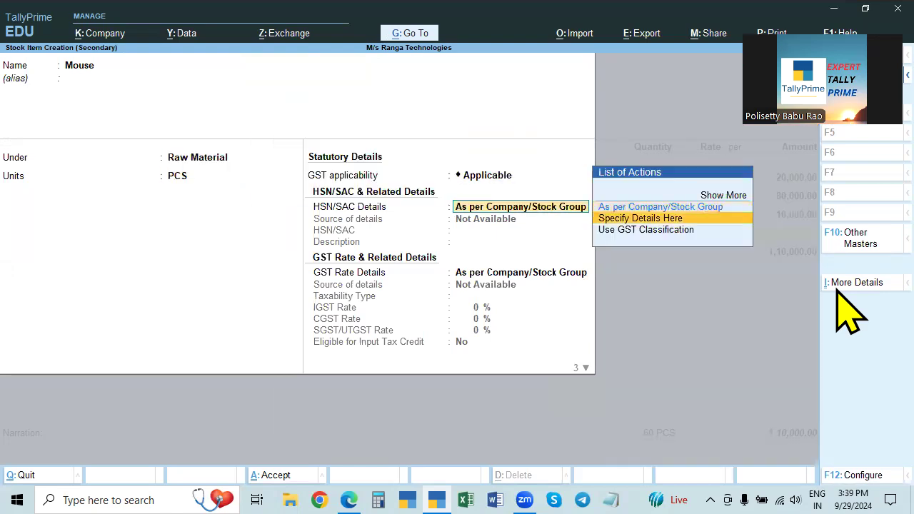
key("Return")
key("alt+Tab")
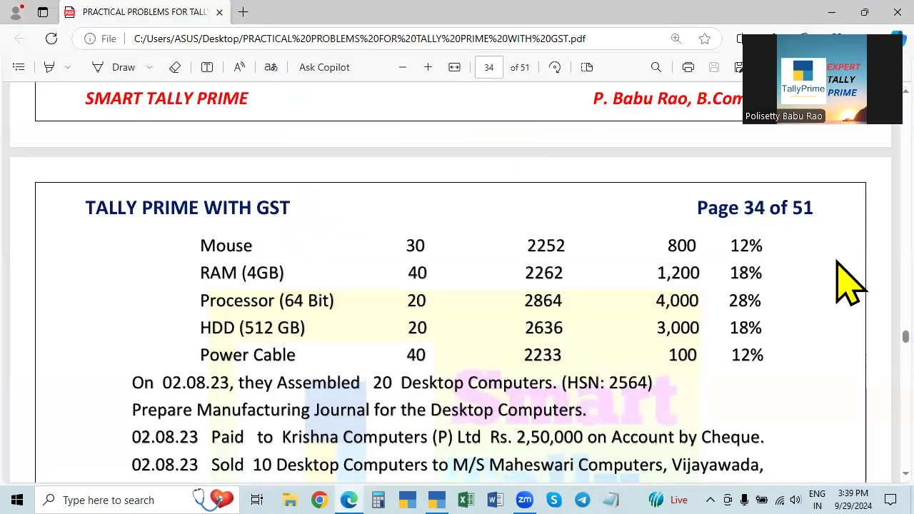
scroll(851, 286, "up", 2)
scroll(828, 343, "down", 2)
key("alt+Tab")
type("1122")
key("Return")
Specify Mouse's GST rate details on the item itself as Taxable at 12% IGST, supplied as Goods, and save the item
key("Return")
key("Down")
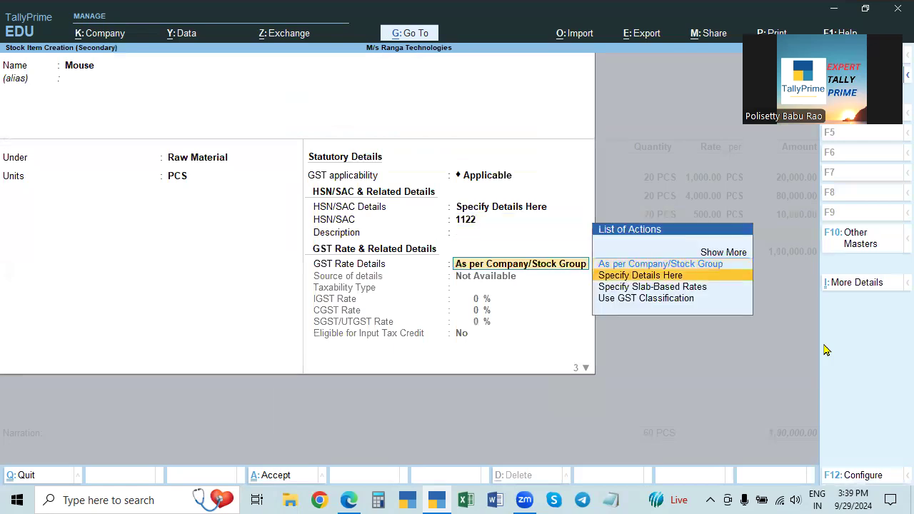
key("Return")
key("Return")
type("12")
key("Return")
key("Return")
key("Return")
key("Return")
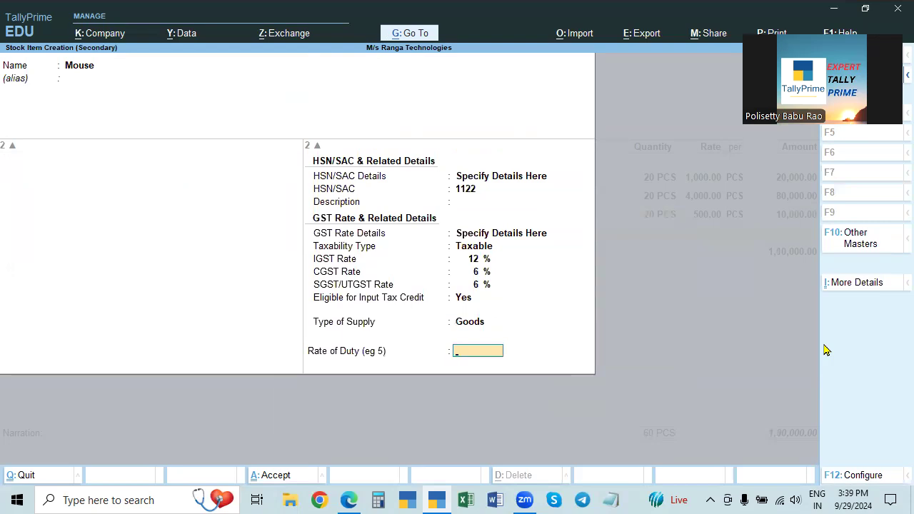
key("Return")
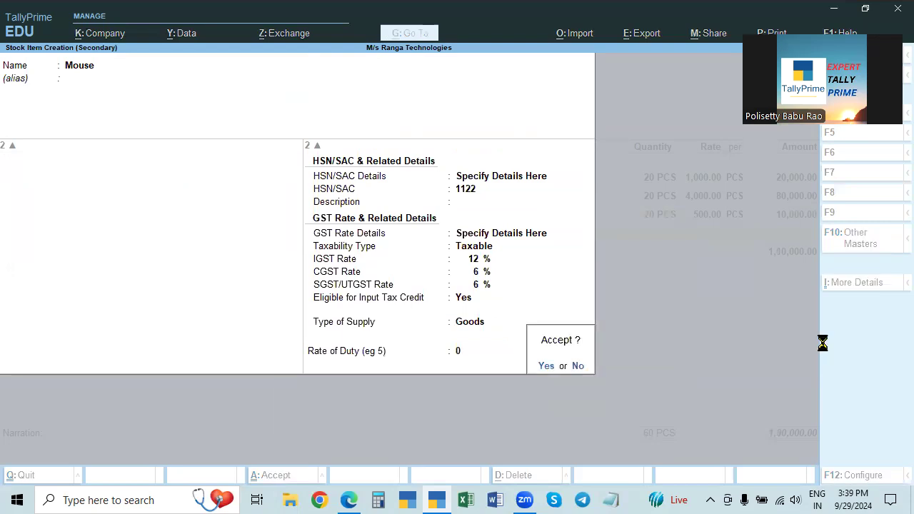
Allocate 30 PCS of Mouse to Raw Material Godoan, following the quantity in the PDF
key("alt+Tab")
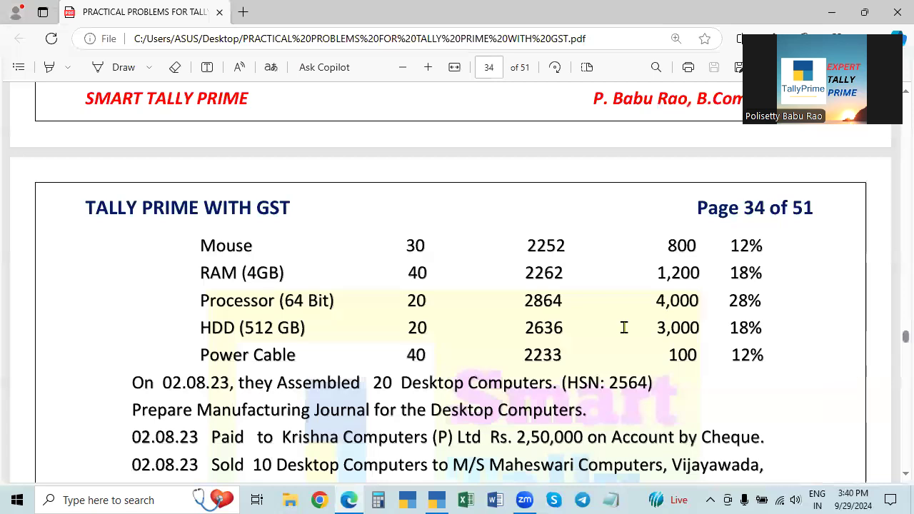
key("alt+Tab")
key("alt+Tab")
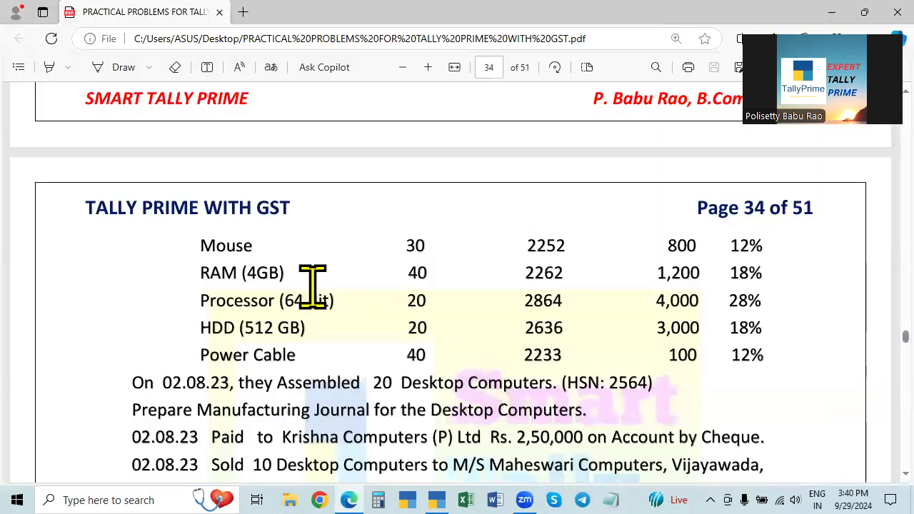
key("alt+Tab")
type("r")
key("Return")
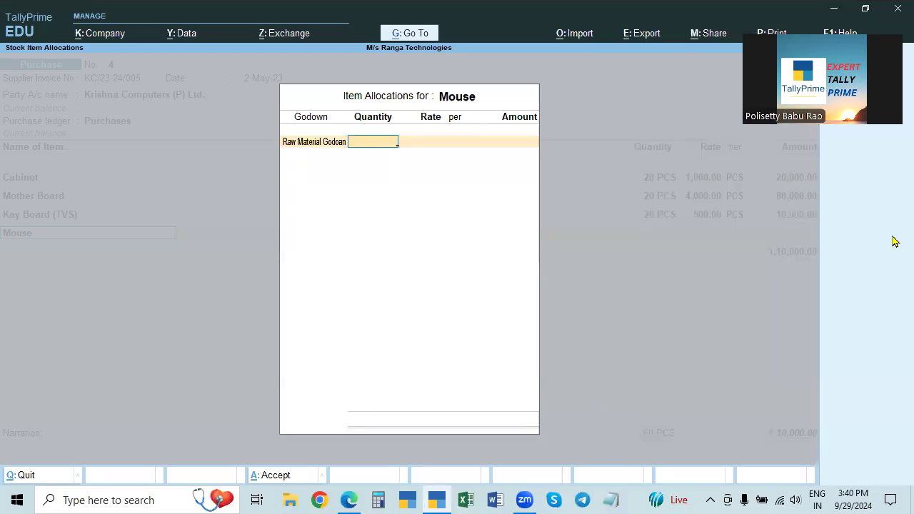
key("alt+Tab")
key("alt+Tab")
type("30")
key("Return")
Set Mouse's rate to 800 per PCS as listed in the PDF and accept its allocation
key("alt+Tab")
key("alt+Tab")
type("800")
key("Return")
key("Return")
key("Return")
key("Return")
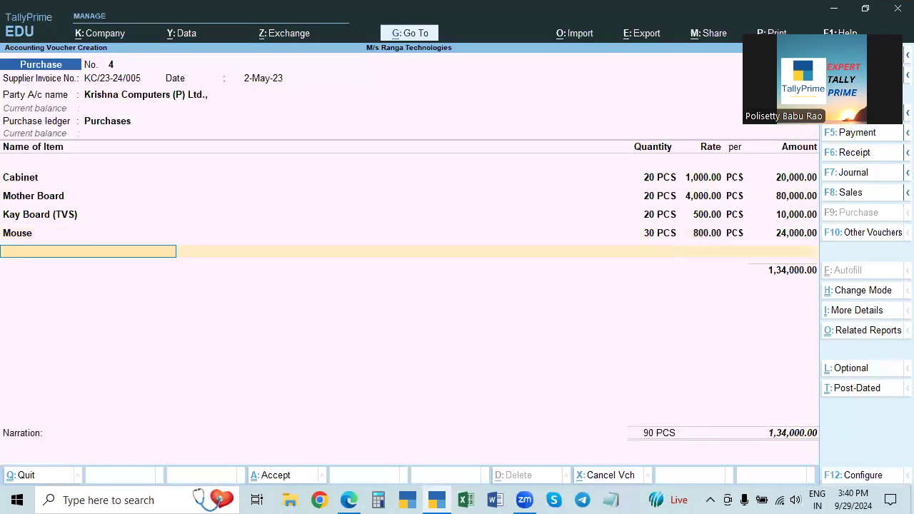
Start a new stock item named RAM (4GB) for the component listed after Mouse in the PDF
key("alt+Tab")
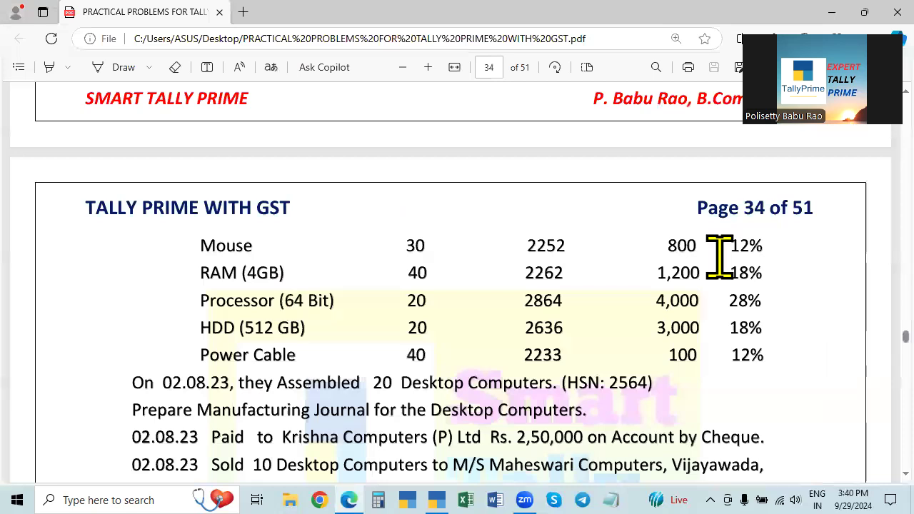
key("alt+Tab")
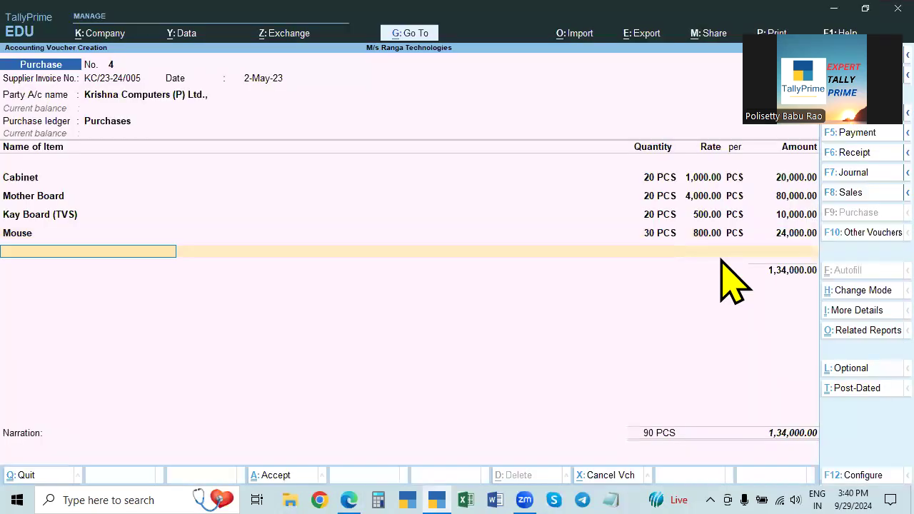
key("alt+c")
type("Ra")
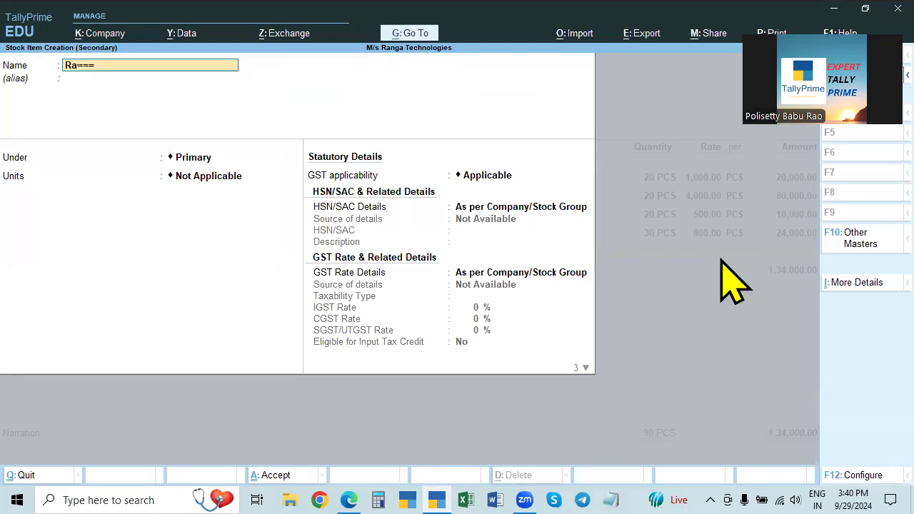
key("BackSpace")
type("AM (")
key("alt+Tab")
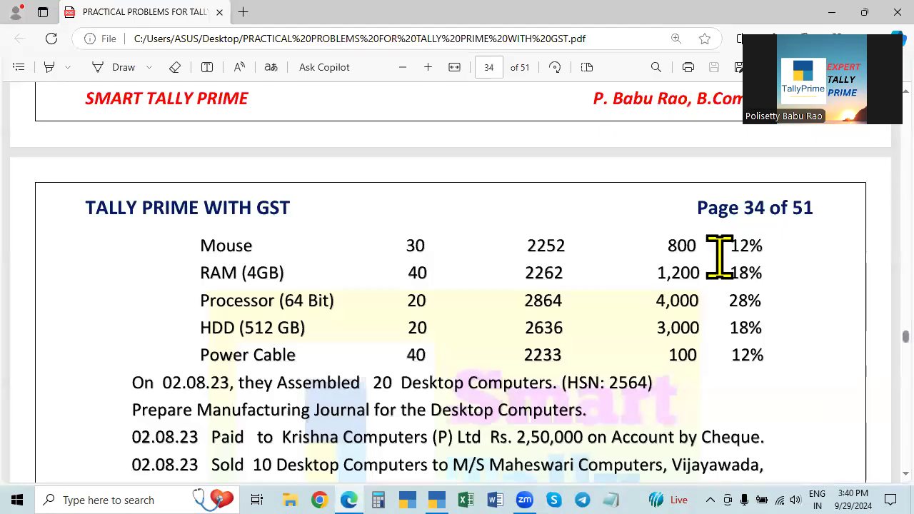
key("alt+Tab")
key("alt+Tab")
key("alt+Tab")
type("4GB)")
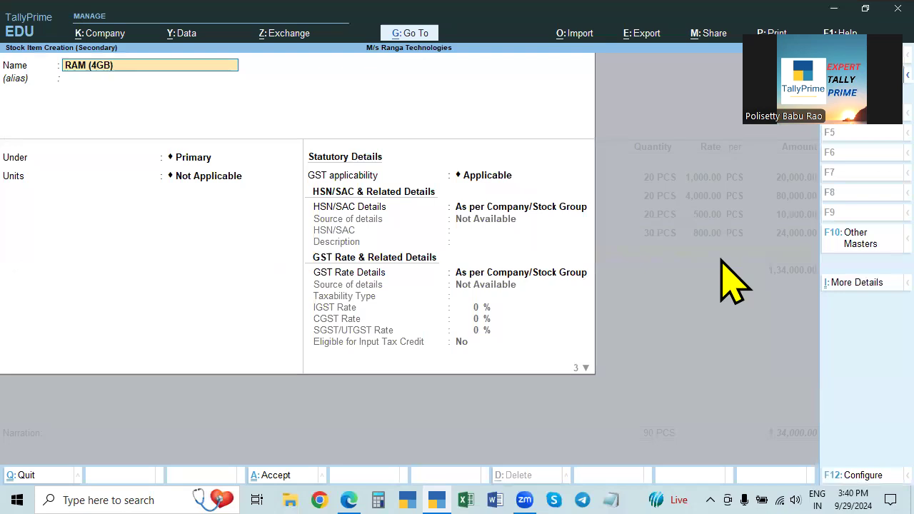
Place RAM (4GB) under the Raw Material group with PCS as its unit and GST applicable
key("Return")
key("Return")
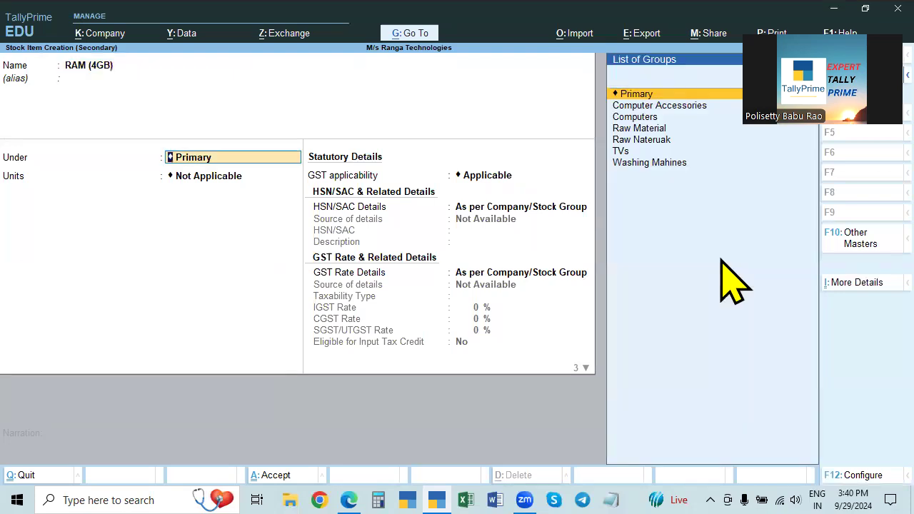
key("Down")
key("Down")
key("Down")
key("Down")
key("Up")
key("Return")
key("Down")
key("Return")
key("Return")
Specify RAM (4GB)'s HSN/SAC details on the item itself and enter HSN/SAC 1111
key("Down")
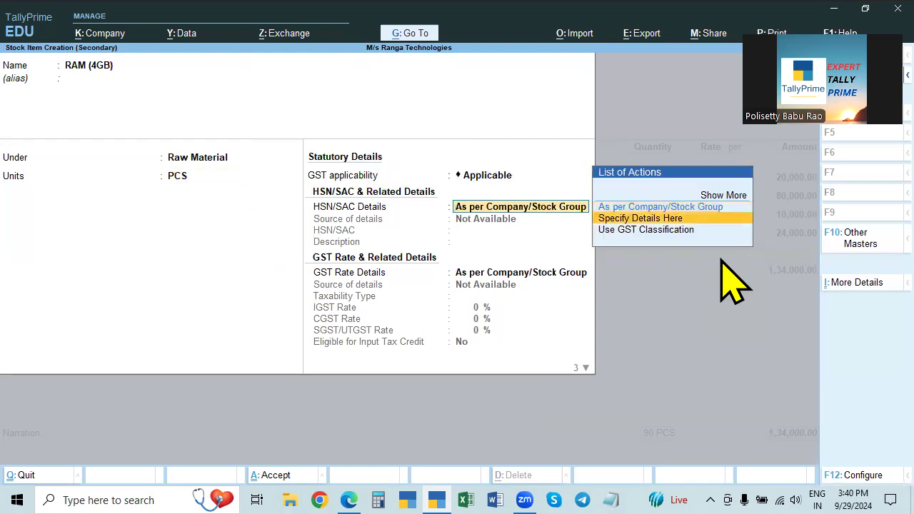
key("Return")
key("alt+Tab")
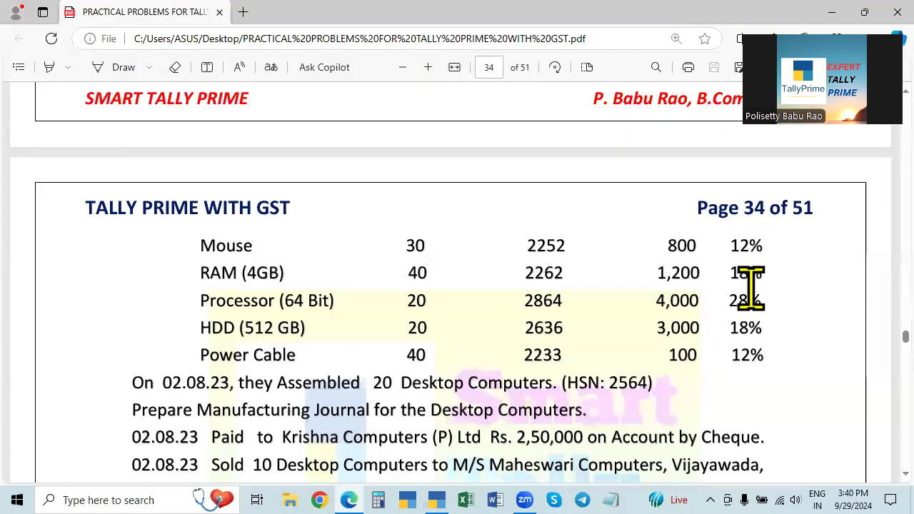
key("alt+Tab")
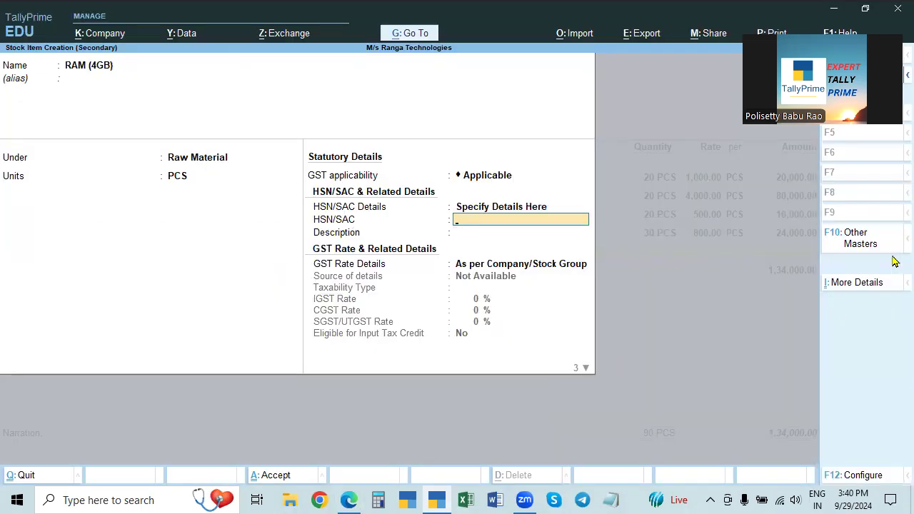
type("1111")
key("Return")
Specify RAM (4GB)'s GST rate details on the item itself as Taxable at 18% IGST, supplied as Goods, and save the item
key("Return")
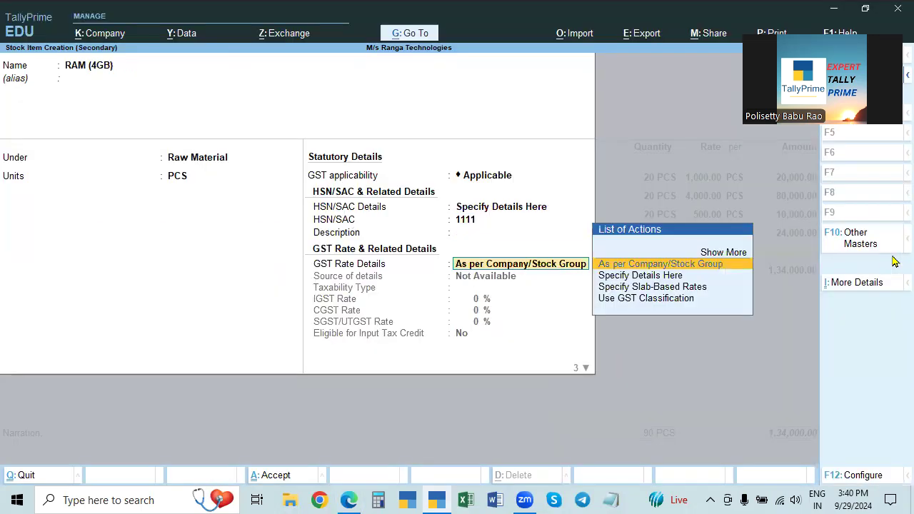
key("Down")
key("Return")
key("Return")
type("18")
key("Return")
key("Return")
key("Return")
key("Return")
key("Return")
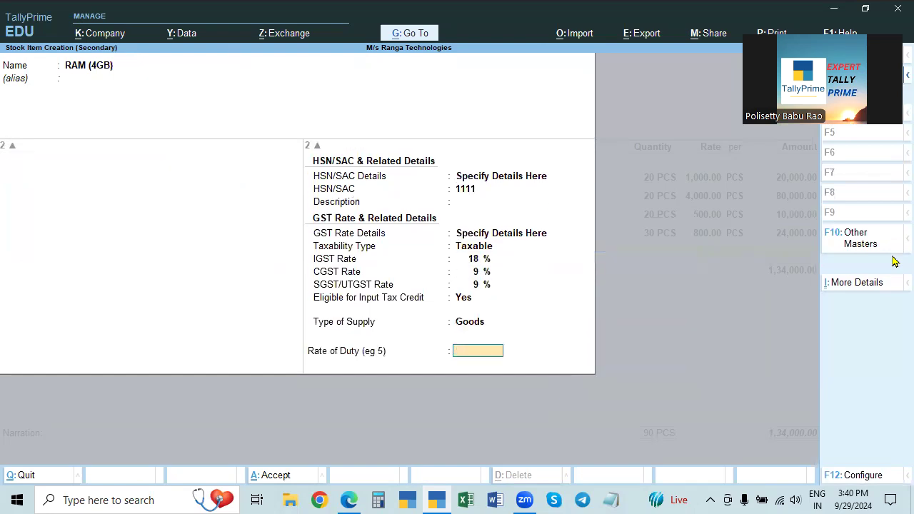
key("Return")
key("Return")
Allocate 40 PCS of RAM (4GB) to Raw Material Godoan, following the quantity in the PDF
type("r")
key("Return")
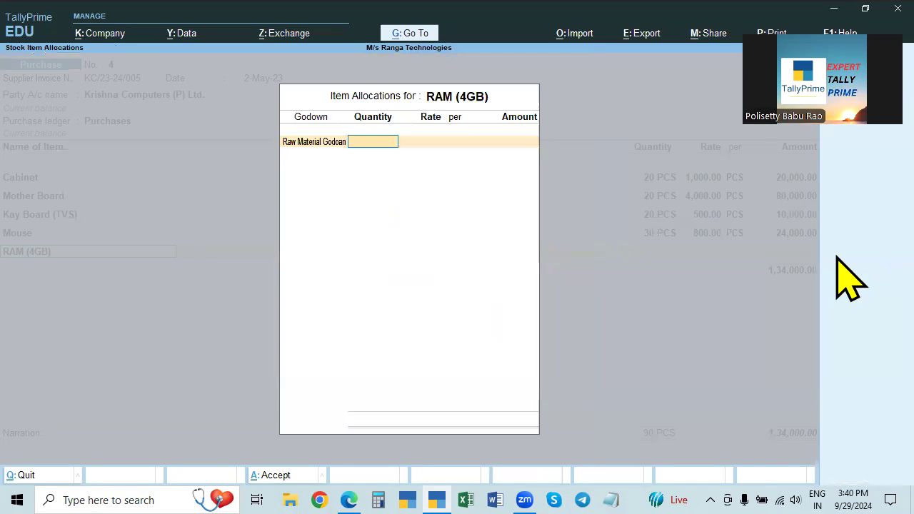
key("alt+Tab")
key("alt+Tab")
type("40")
key("Return")
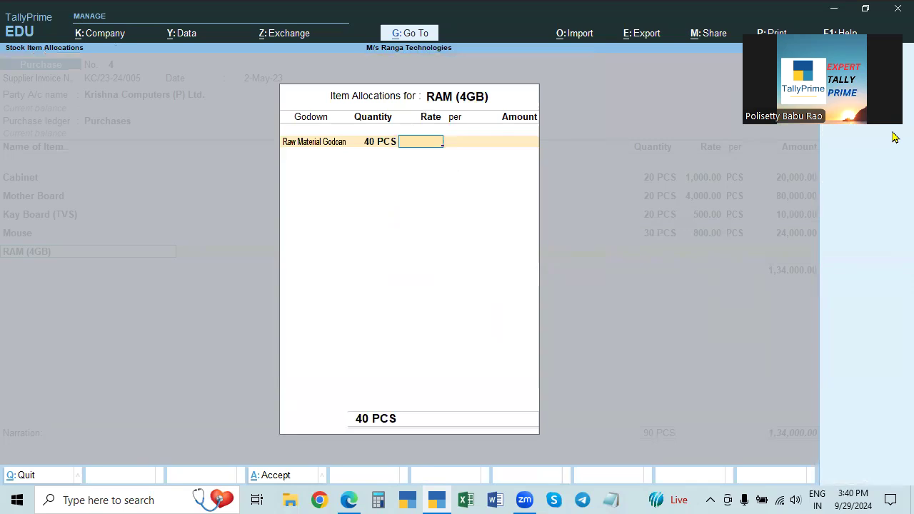
Set RAM (4GB)'s rate to 1,200 per PCS as listed in the PDF
key("alt+Tab")
key("alt+Tab")
type("1200")
key("Return")
key("alt+Tab")
key("alt+Tab")
key("Return")
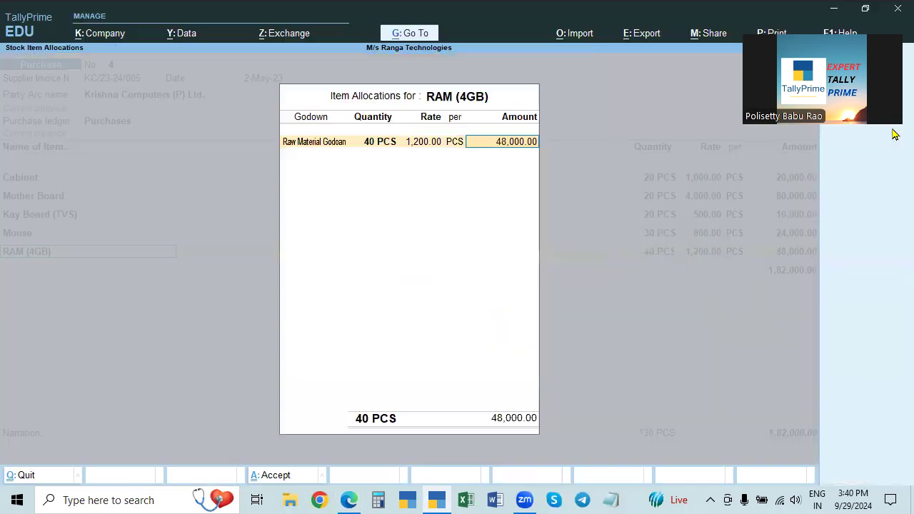
Accept RAM (4GB)'s amount and complete its item allocation in the purchase voucher
key("Return")
key("Return")
key("Return")
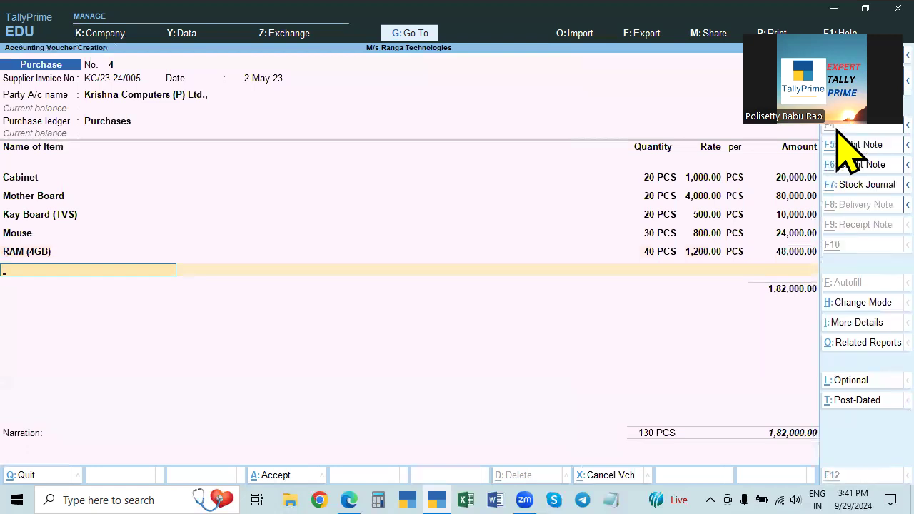
Create a new stock item named Processor (64Bit), following the next component listed in the PDF
key("alt+Tab")
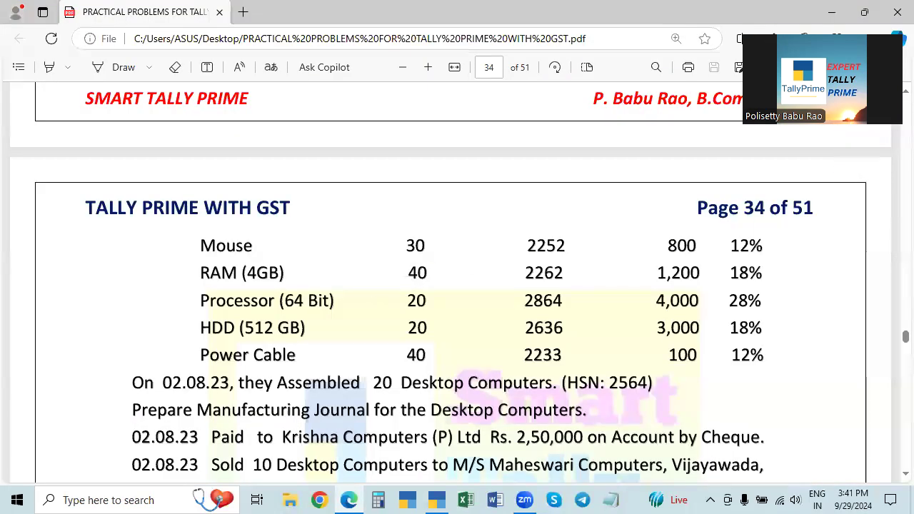
key("alt+Tab")
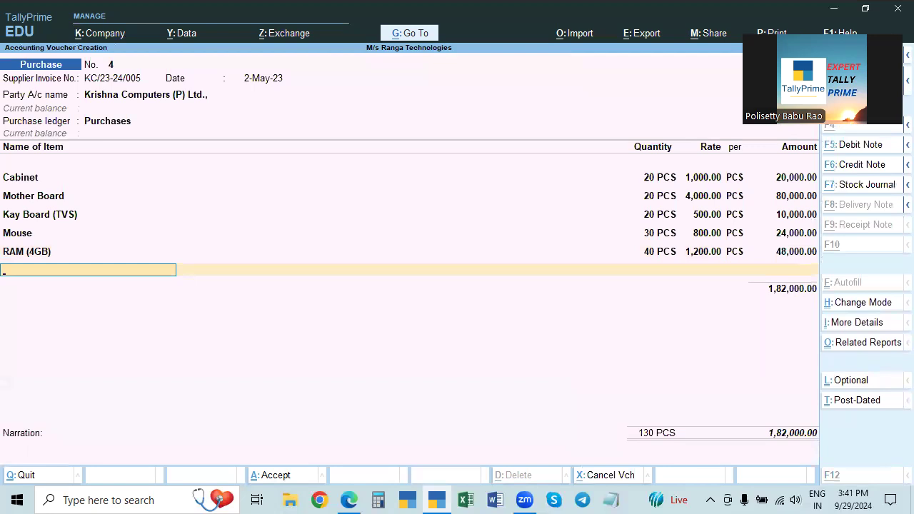
key("alt+c")
type("Processor")
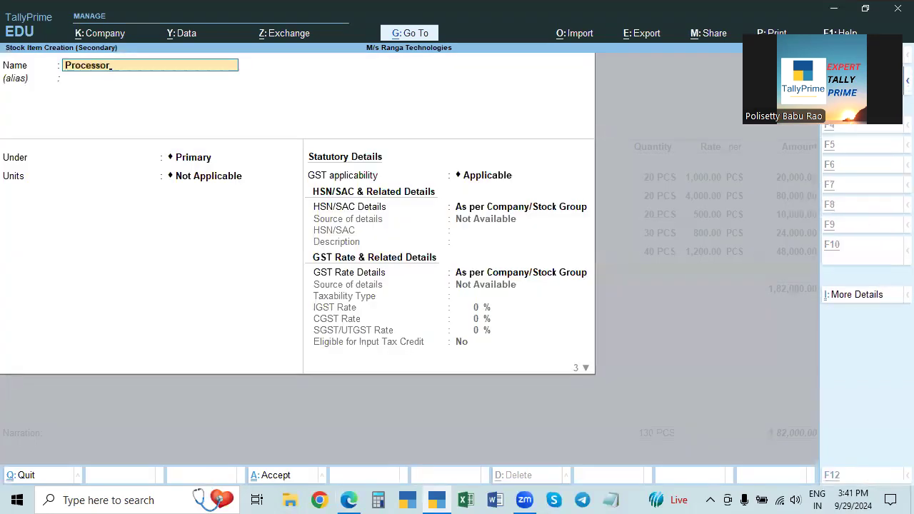
key("alt+Tab")
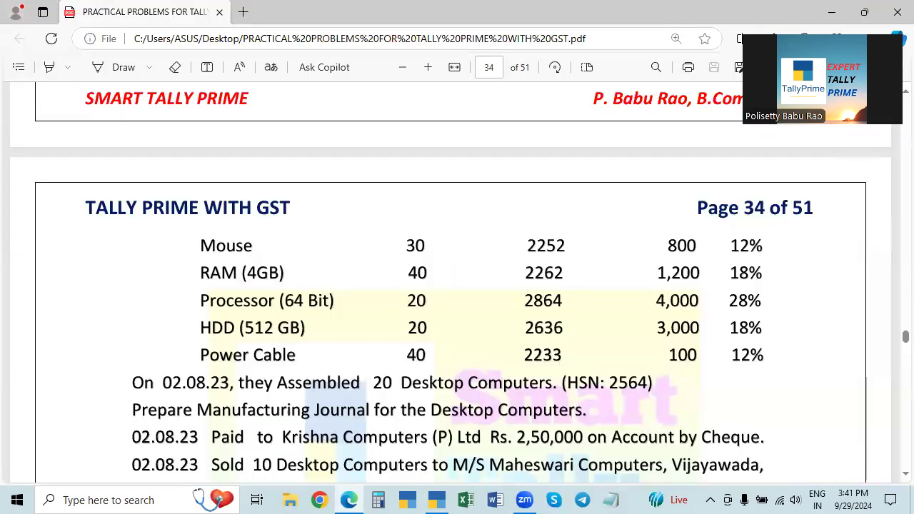
key("alt+Tab")
type("(64B")
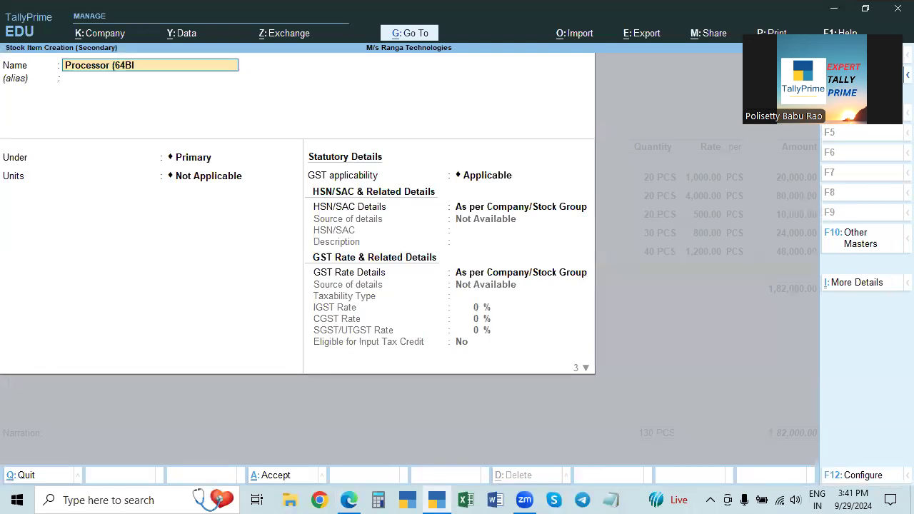
type("it)")
key("Return")
Place Processor (64Bit) under the Raw Material group with PCS as its unit and GST applicable
type("R")
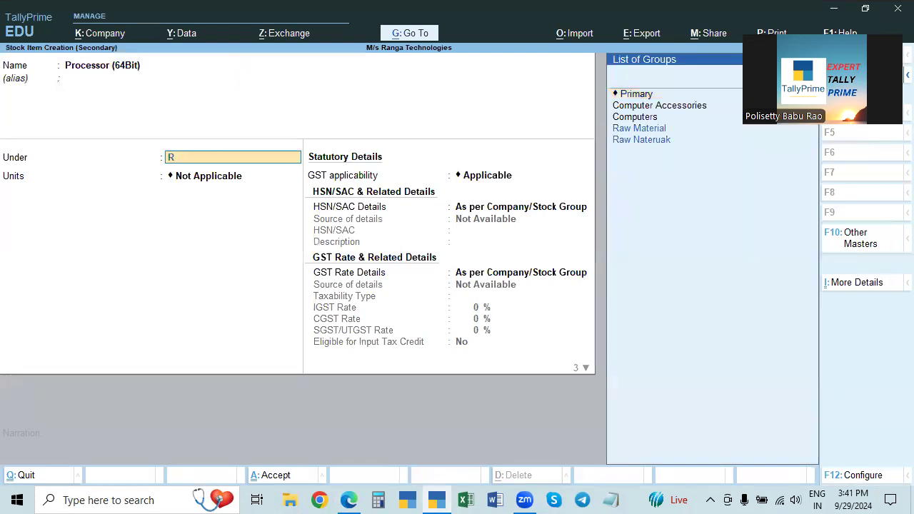
key("Return")
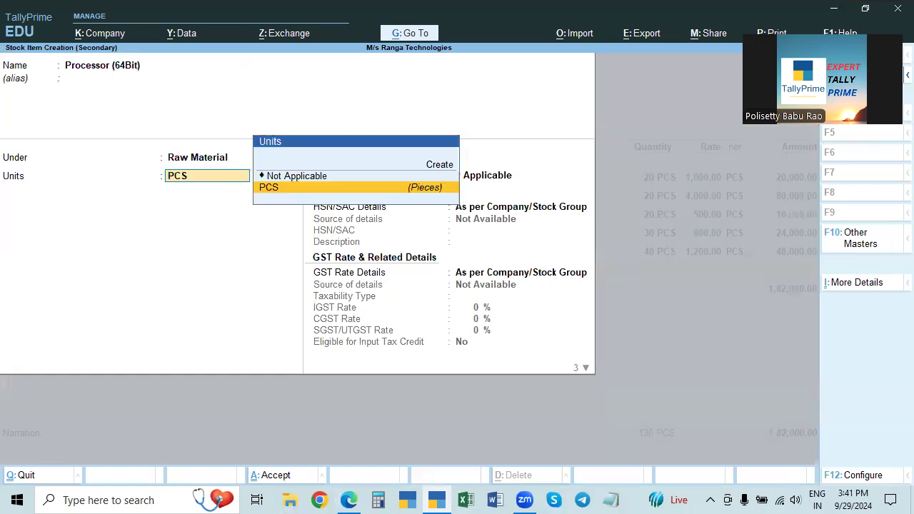
key("Return")
key("Return")
Specify Processor (64Bit)'s HSN/SAC details on the item itself and enter HSN/SAC 1133
key("Down")
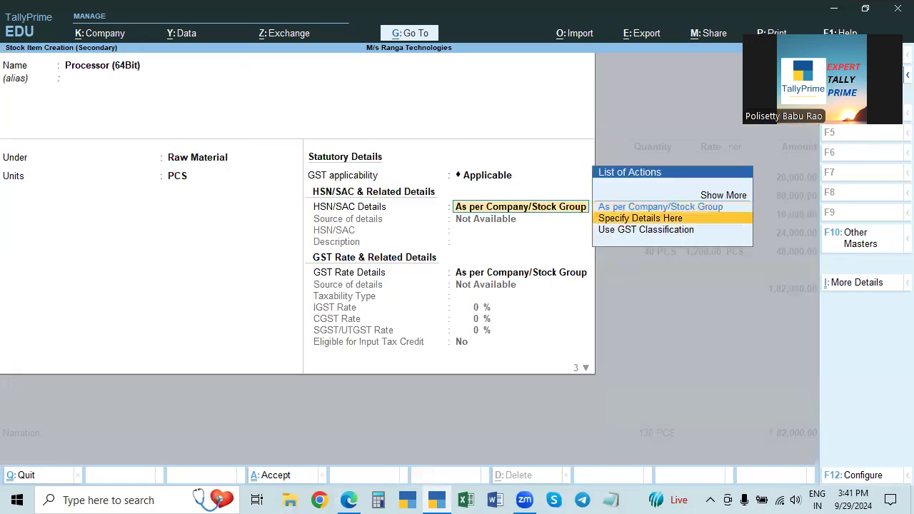
key("Return")
key("alt+Tab")
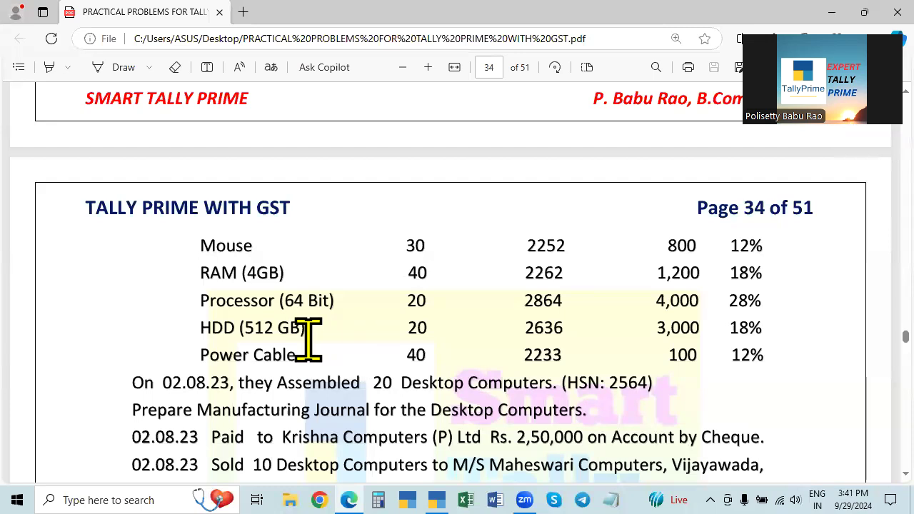
key("alt+space")
key("alt+Tab")
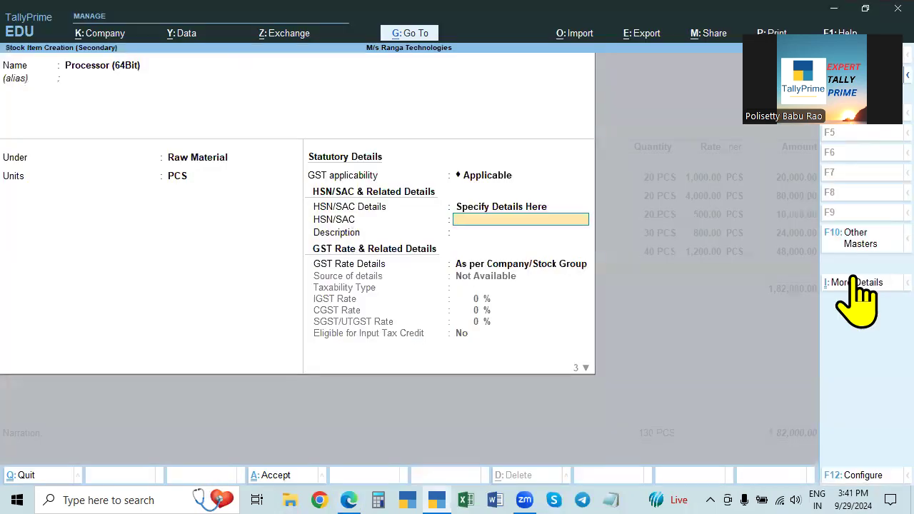
type("1133")
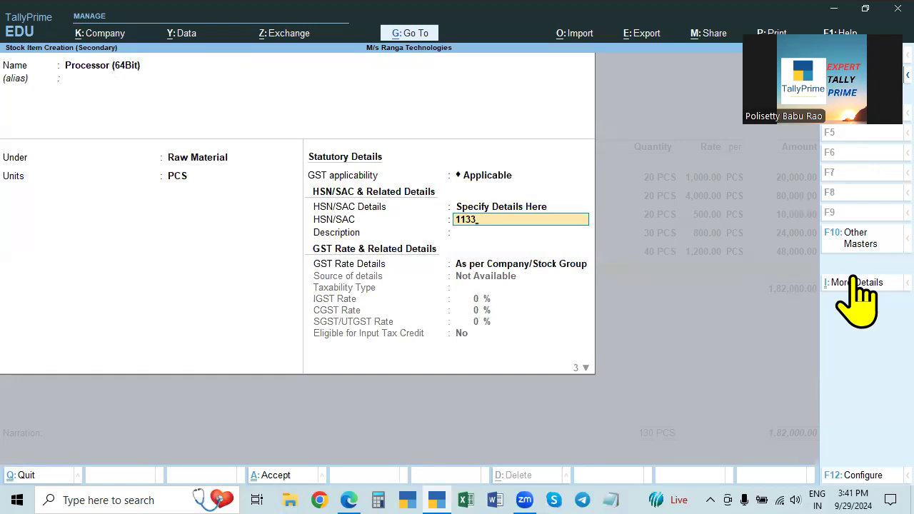
key("Return")
key("Return")
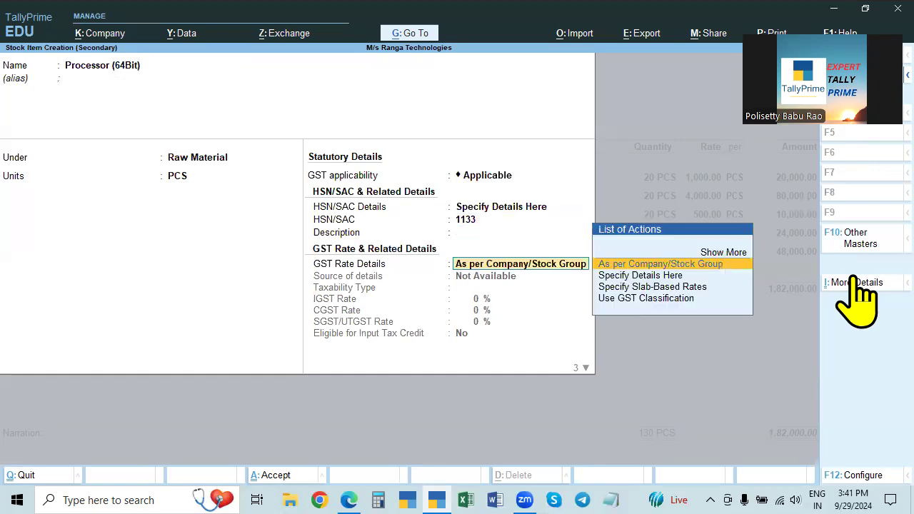
Specify Processor (64Bit)'s GST rate details on the item itself as Taxable at 28% IGST, supplied as Goods, and save the item
key("Down")
key("Return")
key("Return")
type("28")
key("Return")
key("Return")
key("Return")
key("Return")
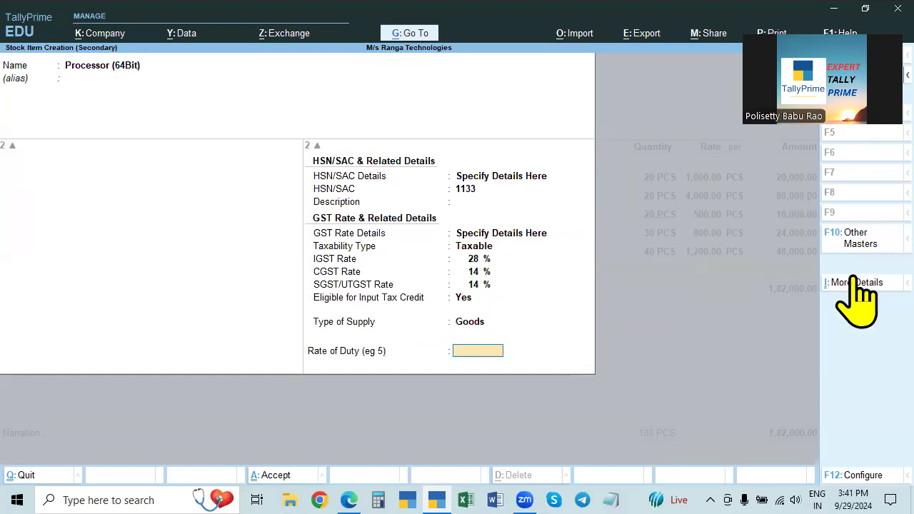
key("Return")
Allocate 20 PCS of Processor (64Bit) to Raw Material Godoan, following the quantity in the PDF
key("alt+Tab")
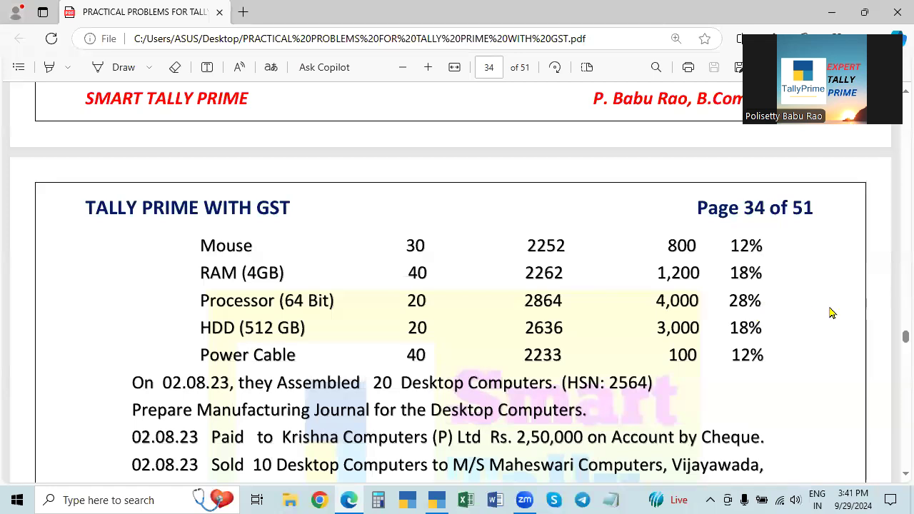
key("alt+Tab")
key("Return")
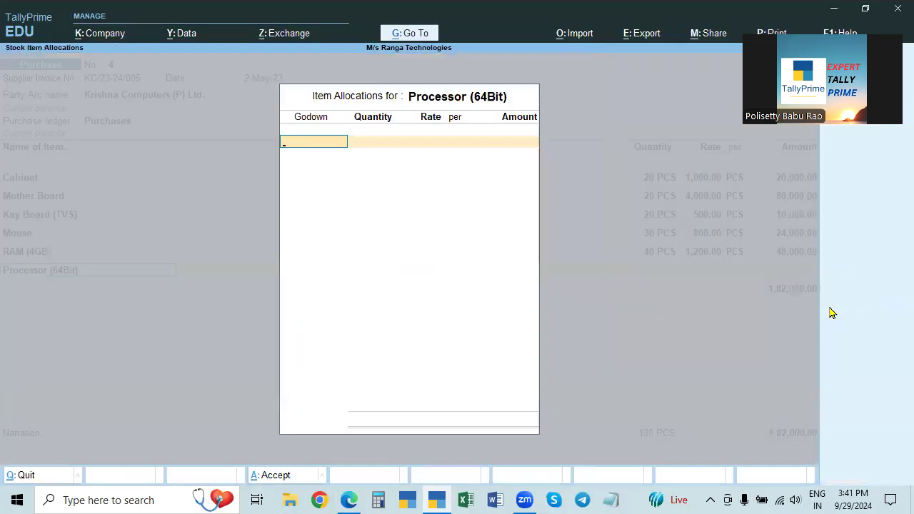
key("alt+Tab")
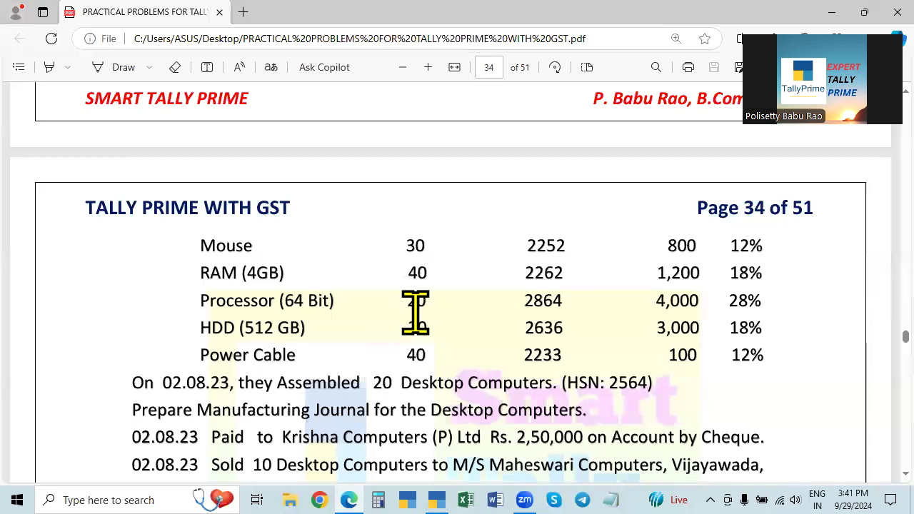
key("alt+Tab")
type("R")
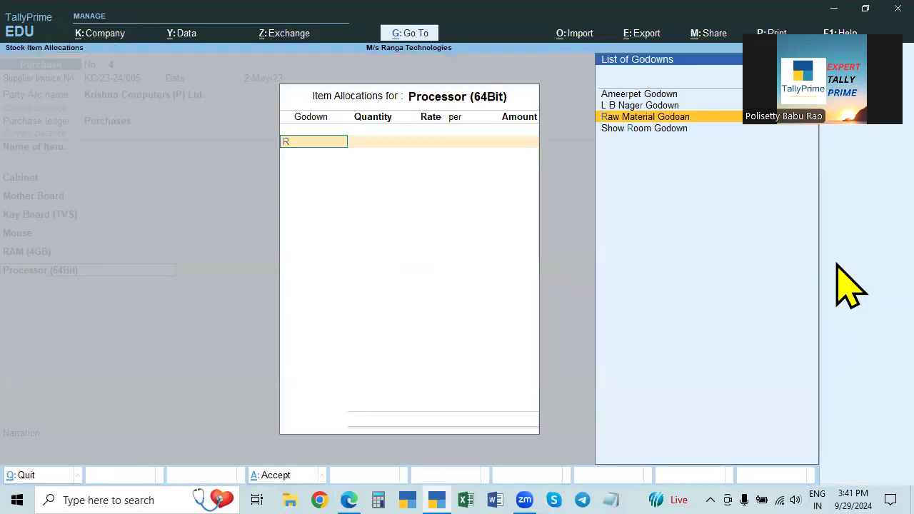
key("Return")
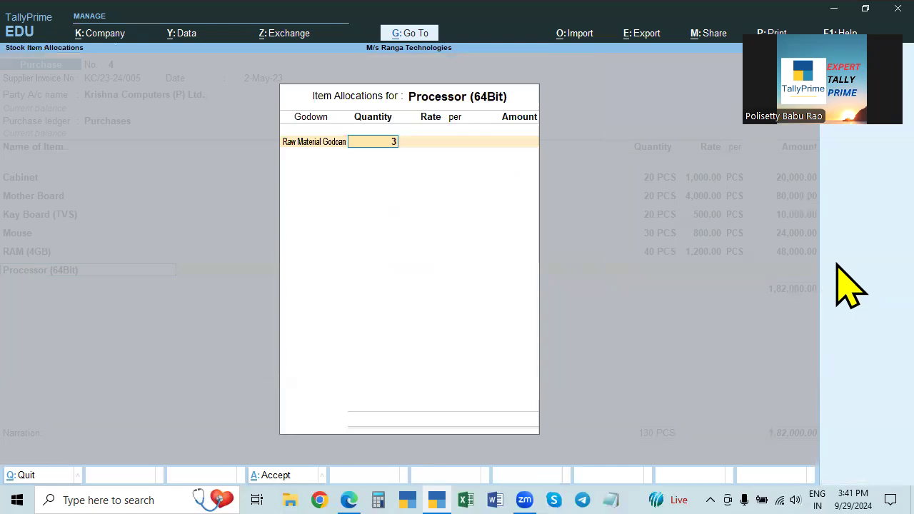
type("20")
key("Return")
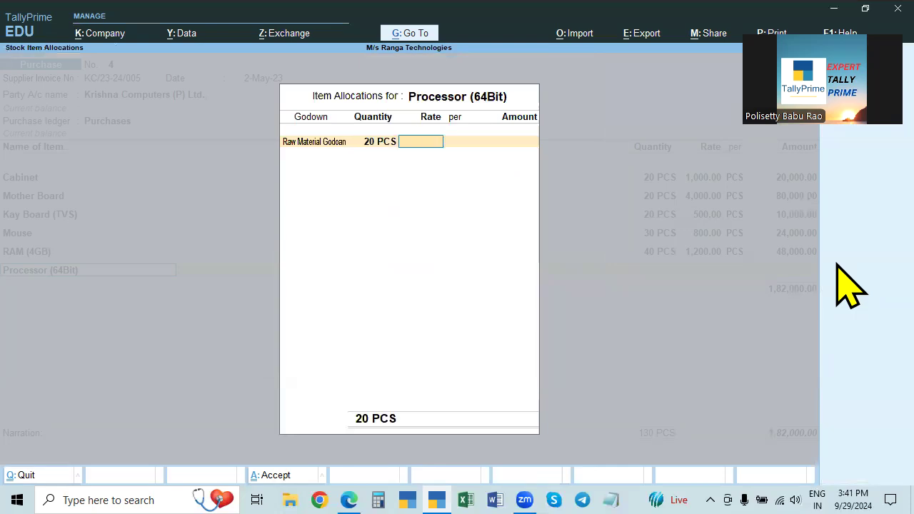
key("alt+Tab")
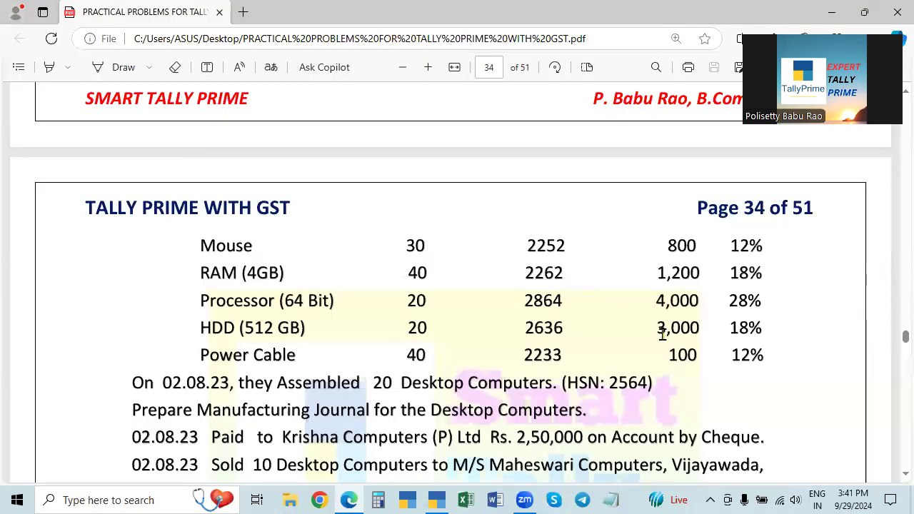
key("alt+Tab")
type("3000")
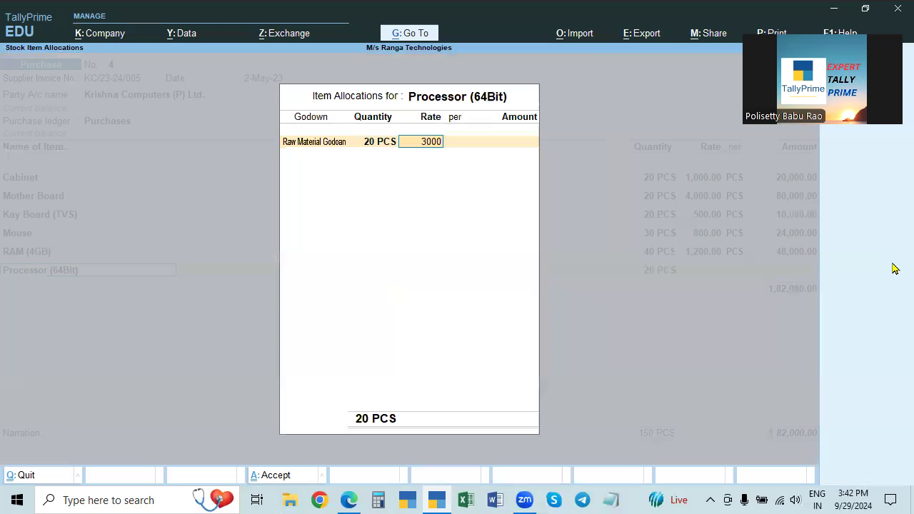
key("BackSpace")
key("BackSpace")
key("BackSpace")
key("BackSpace")
Set Processor (64Bit)'s rate to 4,000 per PCS as listed in the PDF and complete its allocation
key("alt+Tab")
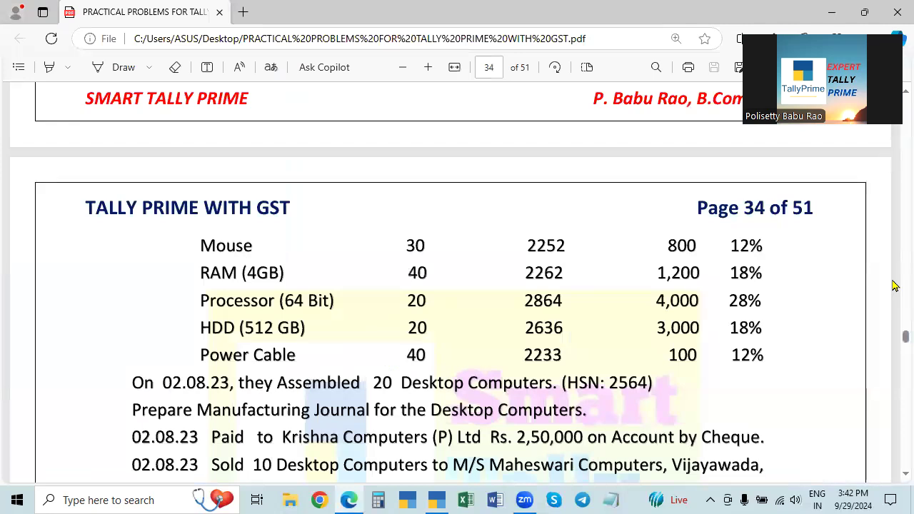
key("alt+Tab")
type("4000")
key("Return")
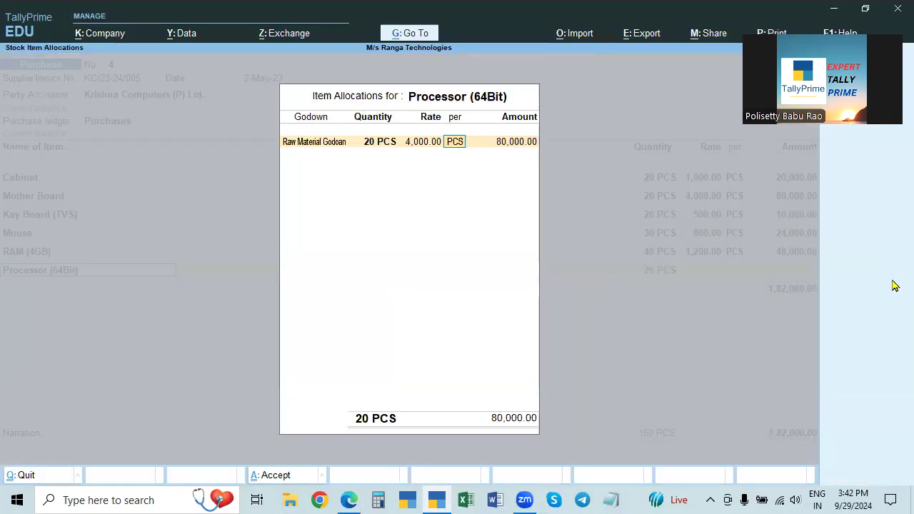
key("Return")
key("Return")
key("Return")
key("Return")
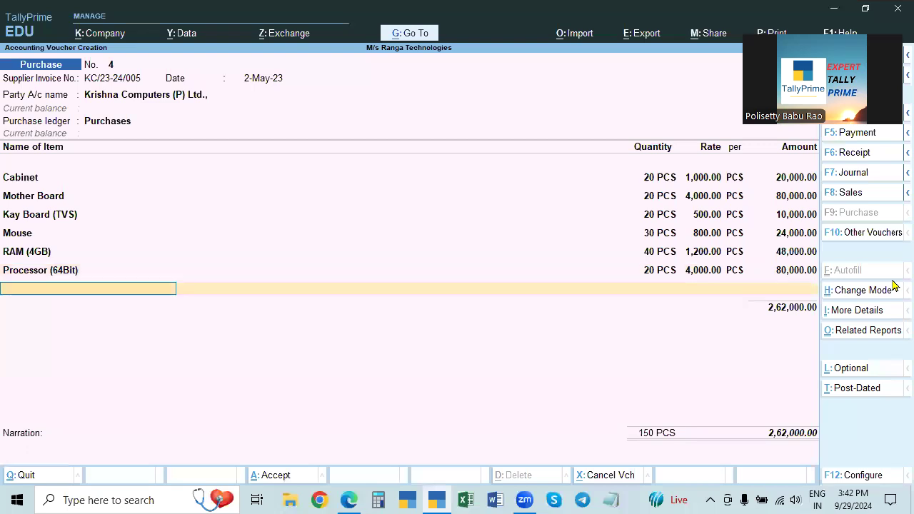
Create a new stock item named HDD (512 GB), following the next component listed in the PDF
key("alt+Tab")
key("alt+Tab")
key("alt+c")
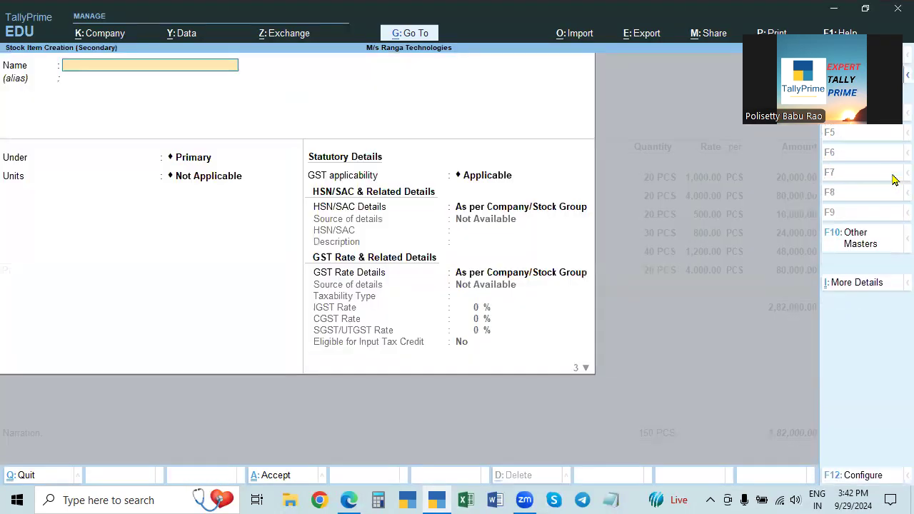
type("HDD (")
key("alt+Tab")
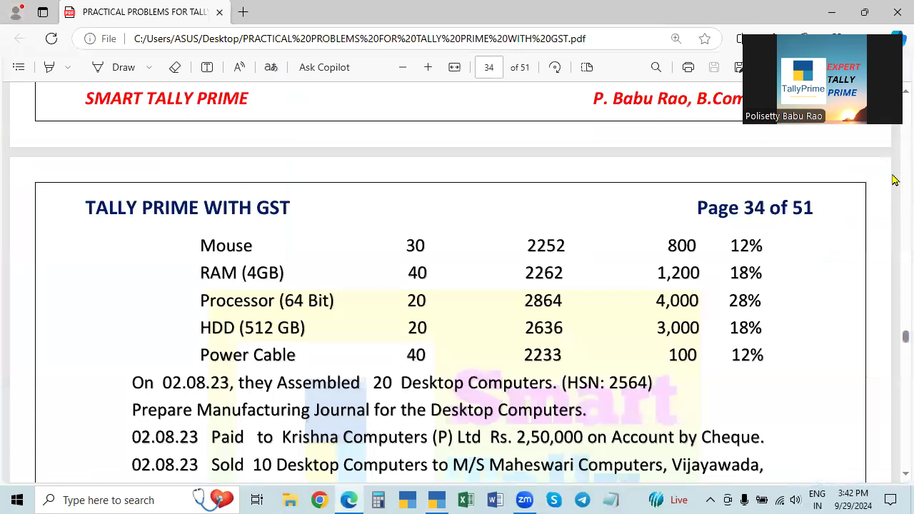
key("alt+Tab")
type("(512")
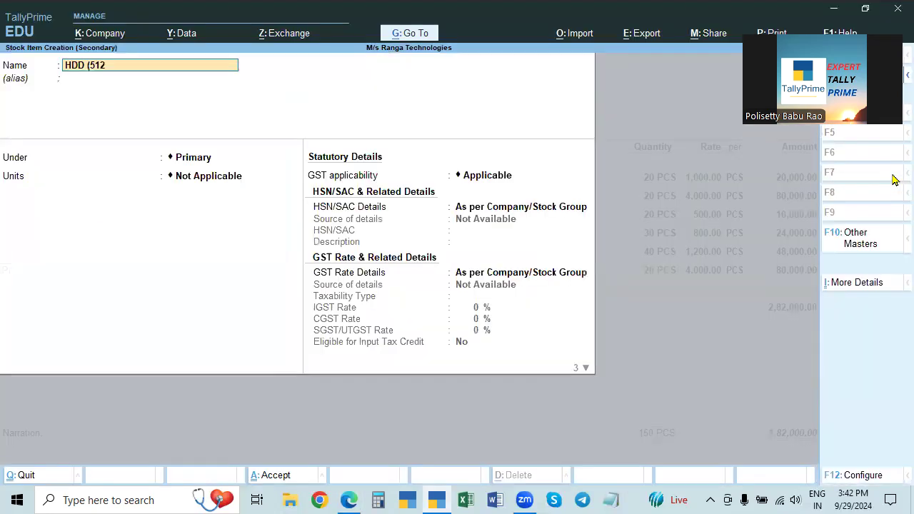
type(" GB)")
key("Return")
key("Return")
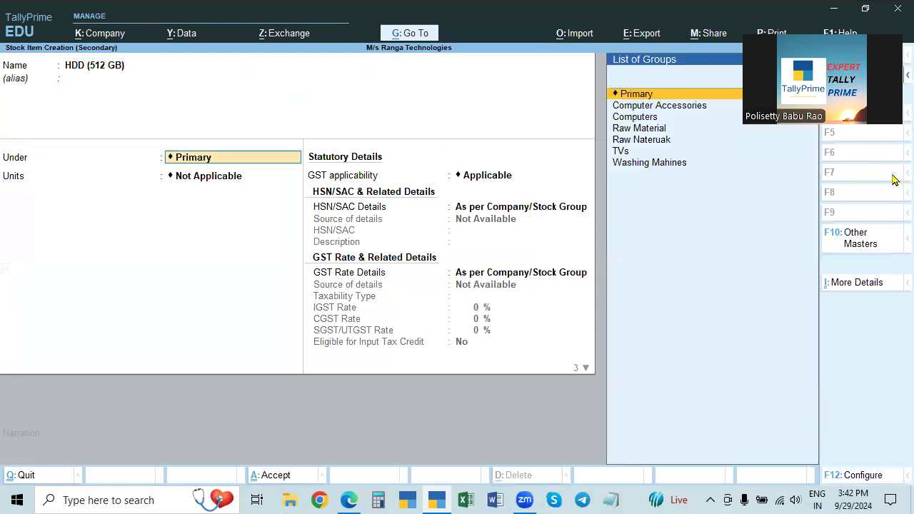
Place HDD (512 GB) under the Raw Material group with PCS as its unit
key("BackSpace")
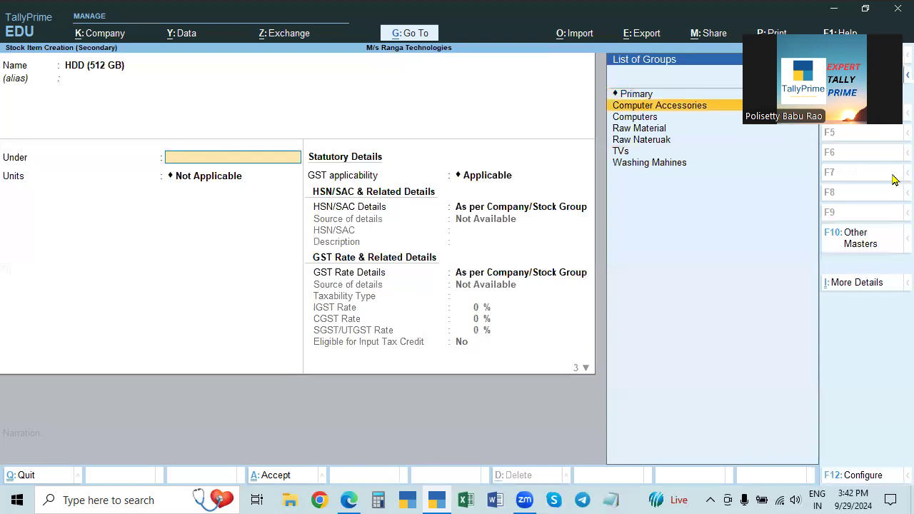
key("Down")
key("Down")
key("Return")
type("p")
key("Return")
Specify HDD (512 GB)'s HSN/SAC details on the item itself and enter HSN/SAC 1122
key("Down")
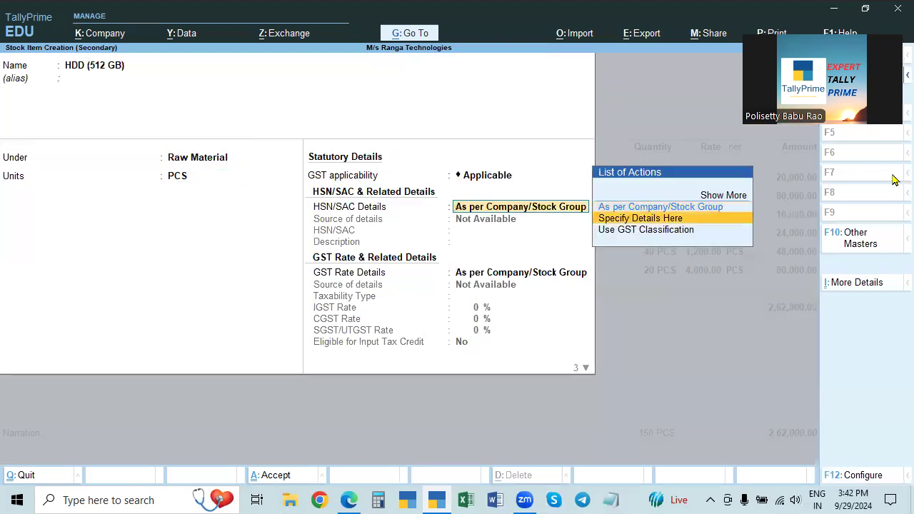
key("Return")
key("alt+Tab")
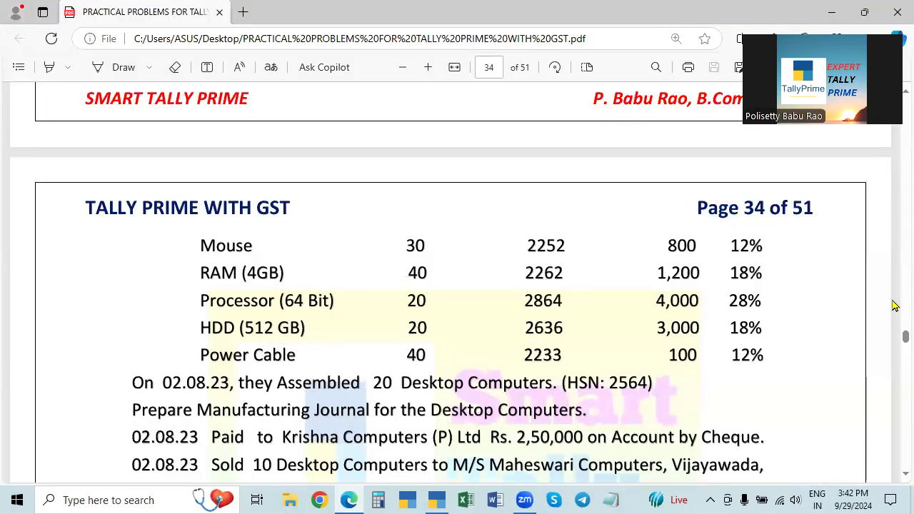
key("alt+Tab")
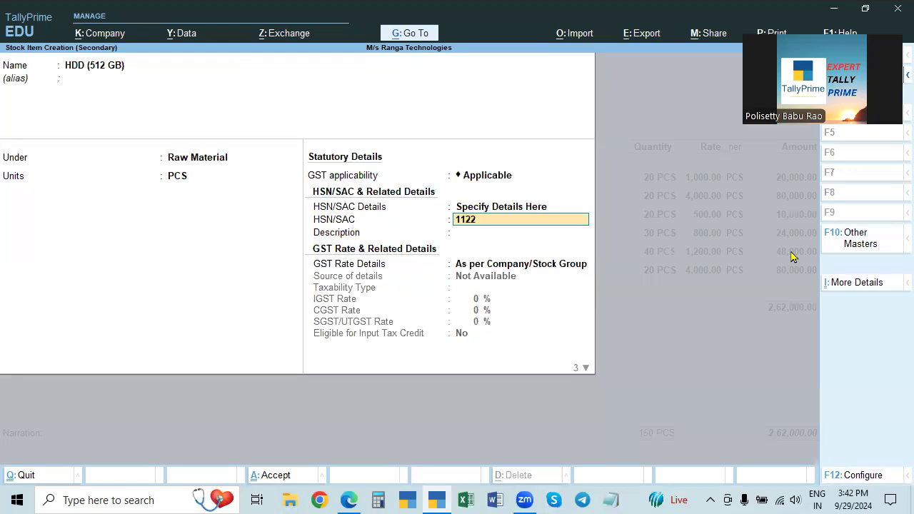
key("Return")
key("Return")
Specify HDD (512 GB)'s GST rate details on the item itself as Taxable at 18% IGST, keep Goods as supply type, and save it
key("Down")
key("Return")
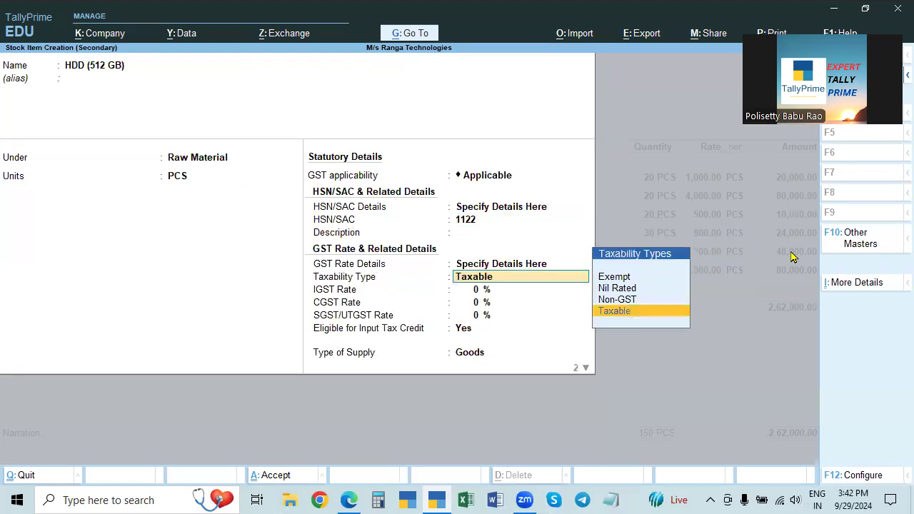
key("Return")
type("18")
key("Return")
key("Return")
key("Return")
key("Return")
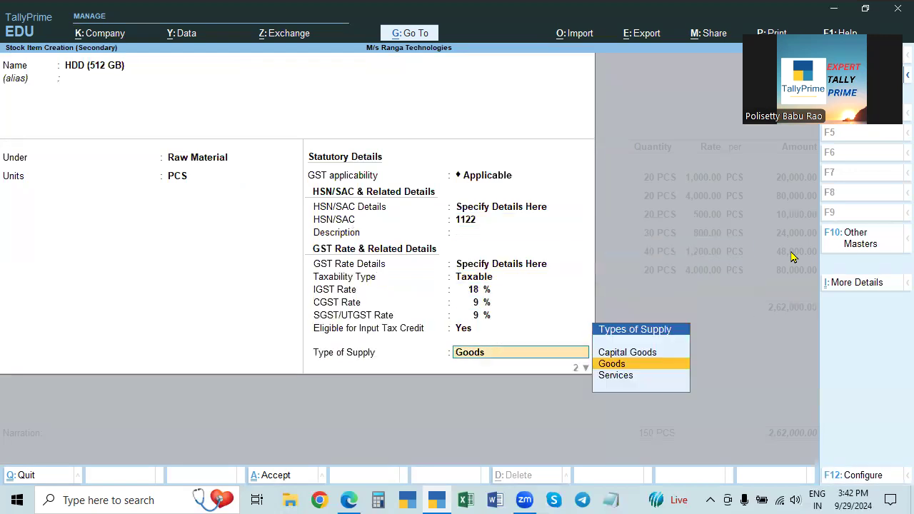
key("Return")
key("Return")
key("Return")
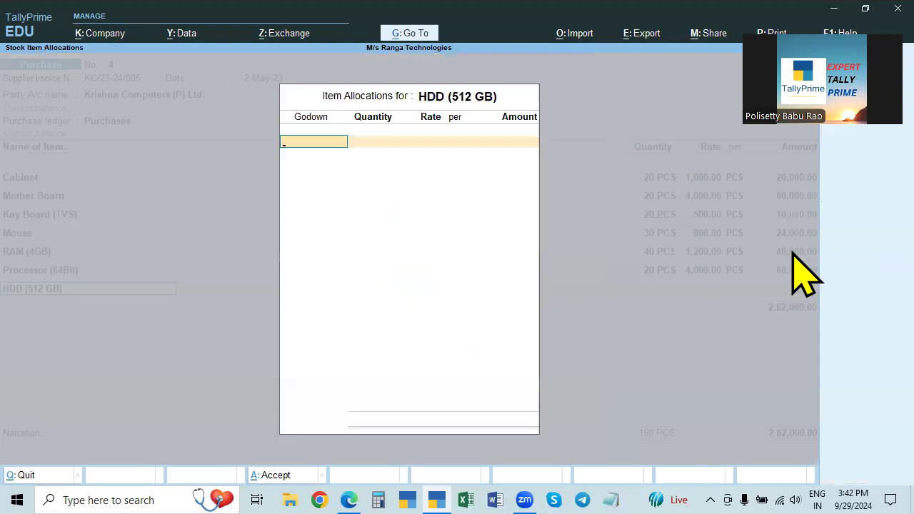
Allocate 20 PCS of HDD (512 GB) to Raw Material Godoan, taking the quantity from the PDF
type("r")
key("Return")
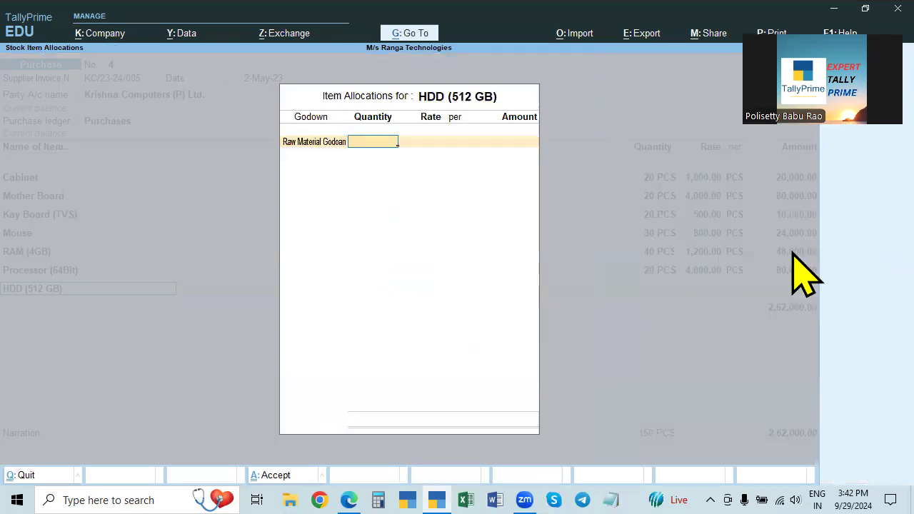
key("alt+Tab")
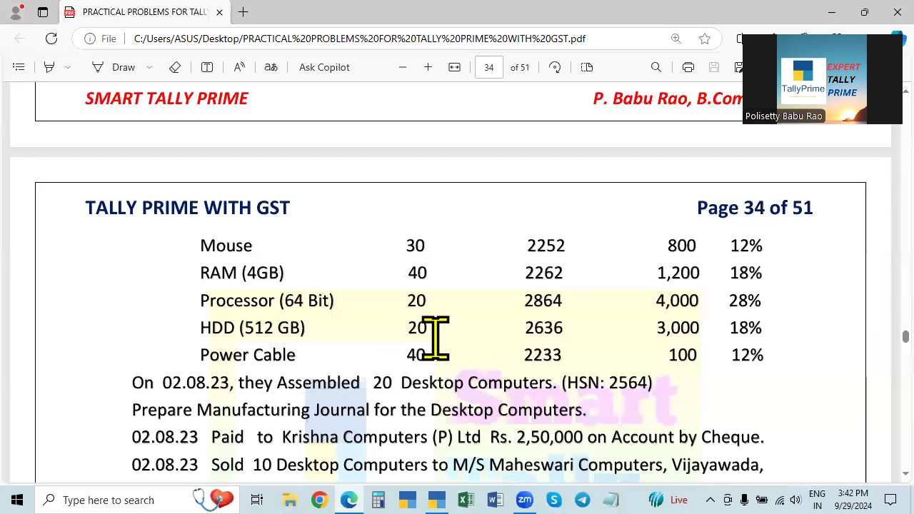
key("alt+Tab")
type("2")
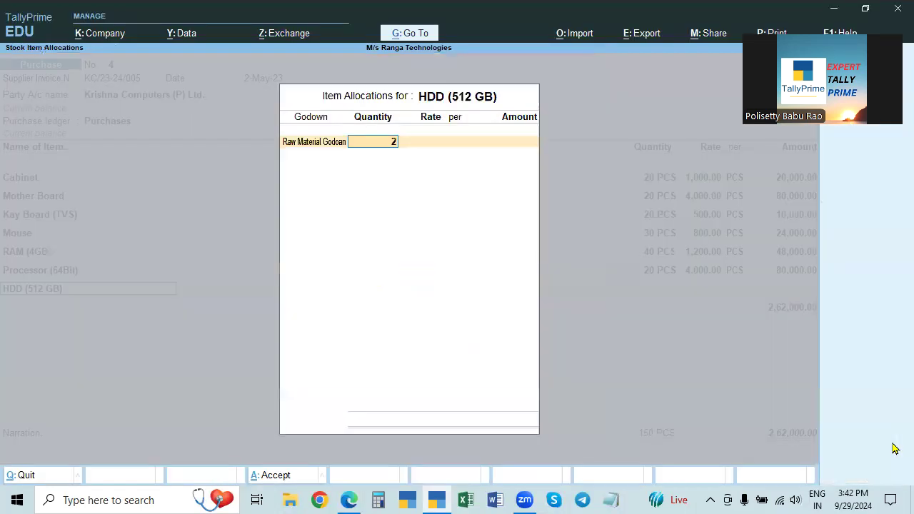
type("0 PCS")
key("Return")
Set HDD (512 GB)'s rate to 3,000 per PCS as listed in the PDF and complete its allocation
type("300")
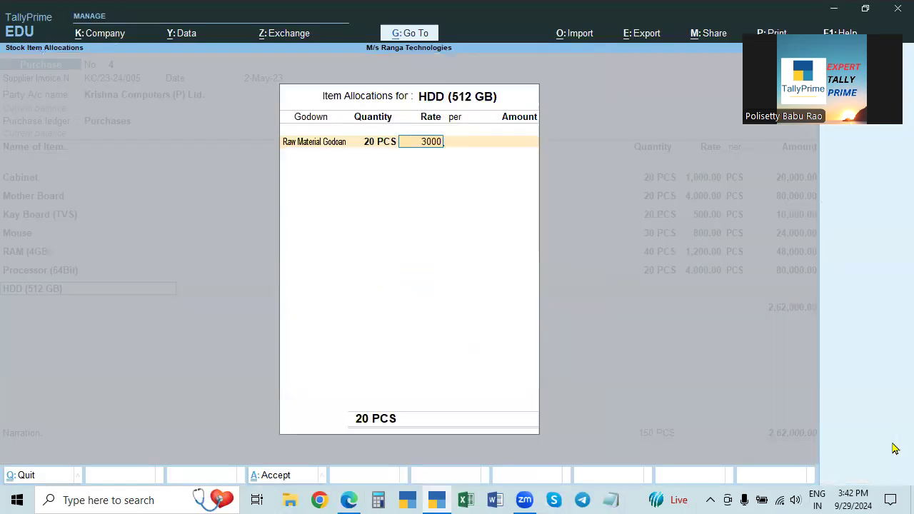
key("Return")
key("Return")
key("Return")
key("Return")
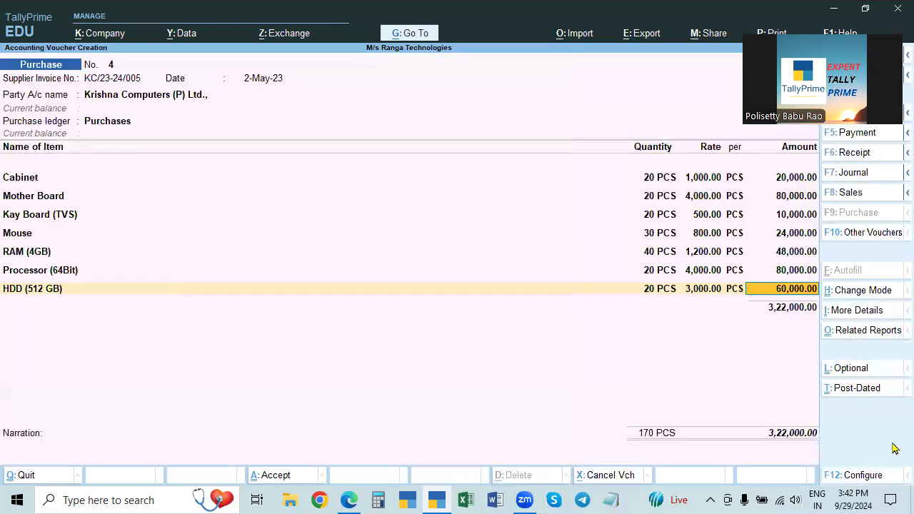
key("Return")
Create a new stock item named Power Cables, following the next component listed in the PDF
key("alt+Tab")
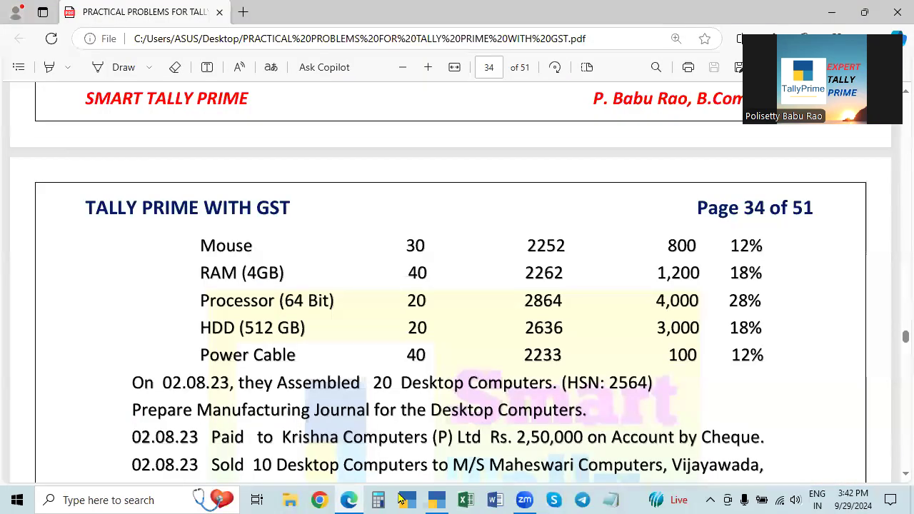
key("alt+Tab")
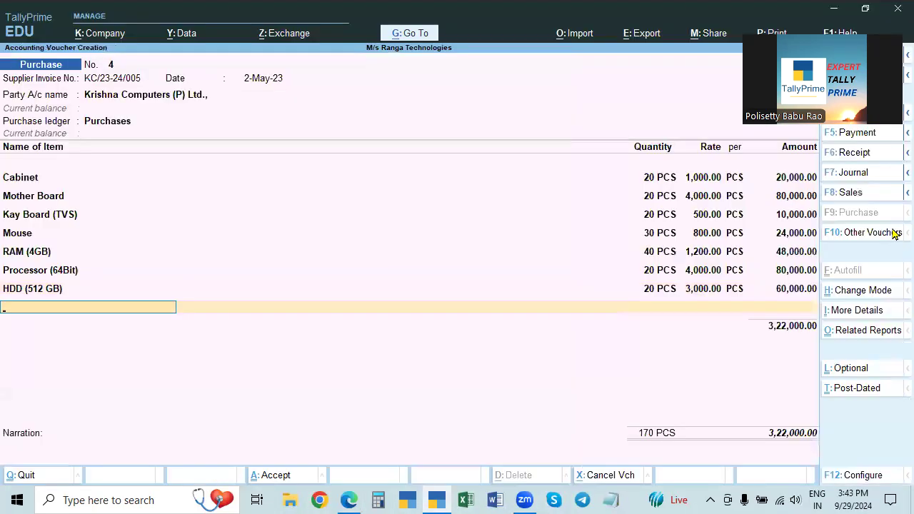
type("P")
key("BackSpace")
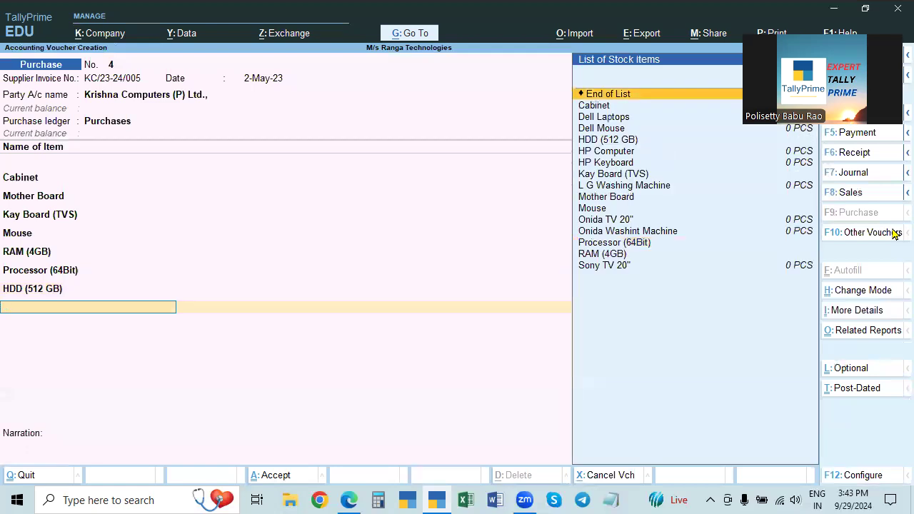
key("alt+c")
type("Power Cabl")
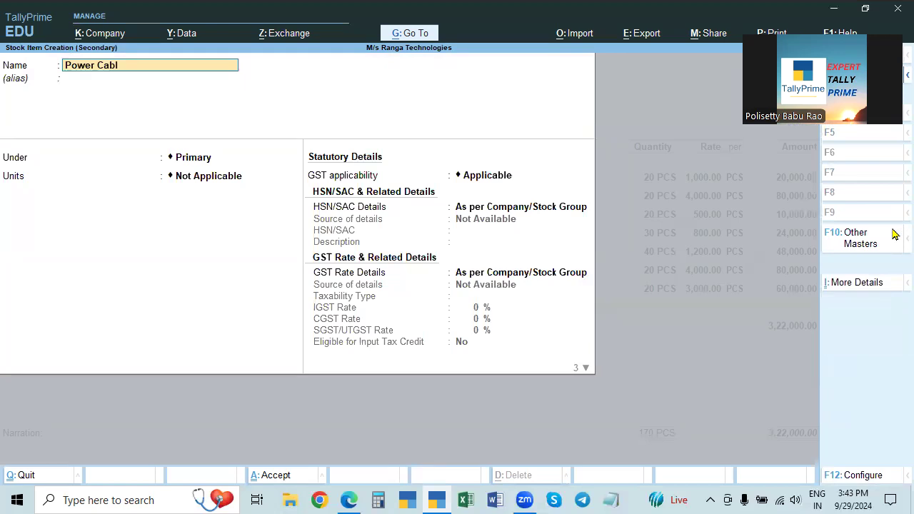
key("Return")
key("Return")
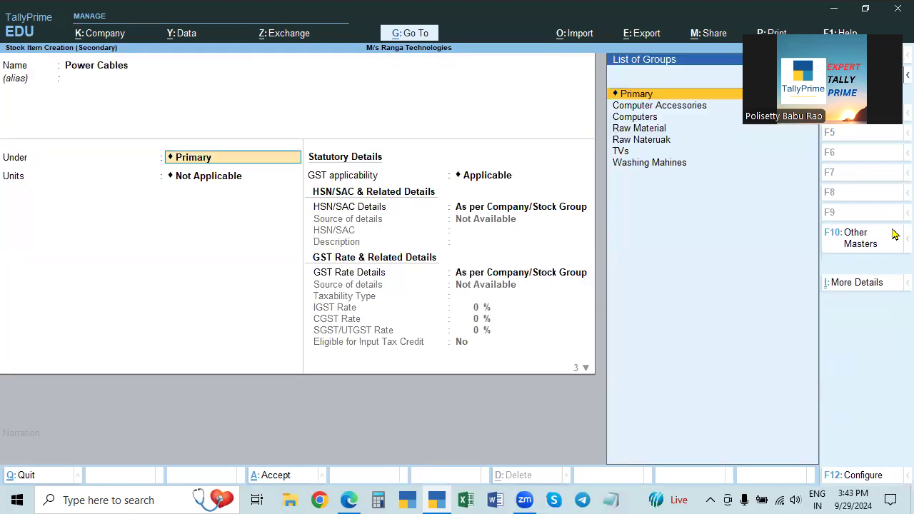
Place Power Cables under the Raw Material group with PCS as its unit
key("Down")
key("Down")
key("Down")
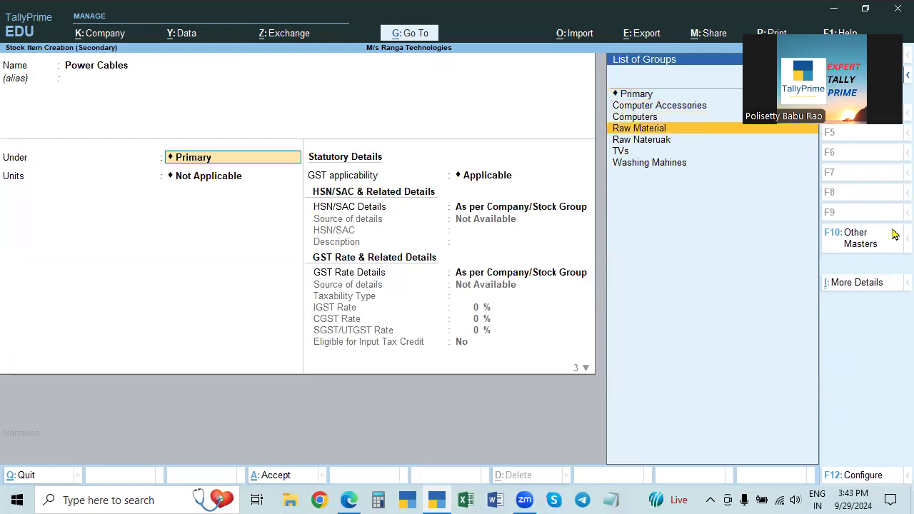
key("Return")
key("Down")
key("Return")
Keep GST applicable for Power Cables, specify HSN/SAC details on the item itself, and look up its HSN code in the PDF
key("Return")
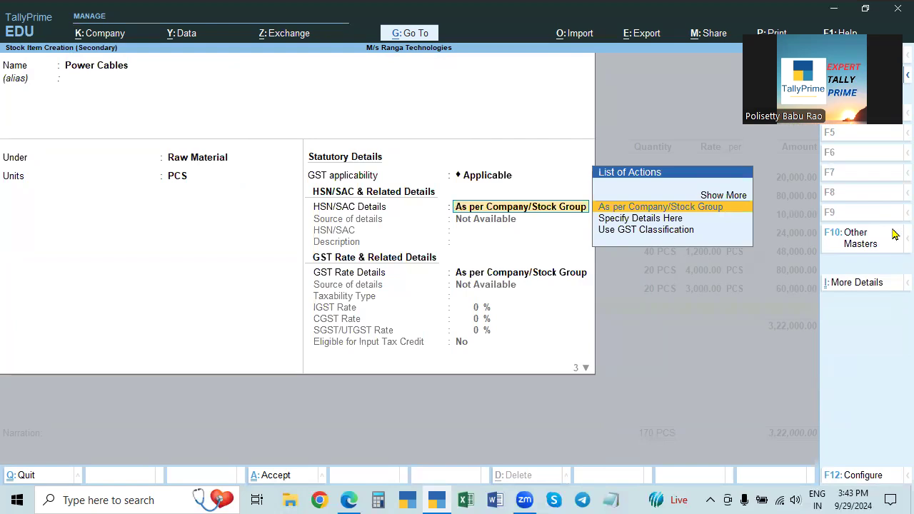
key("Down")
key("Return")
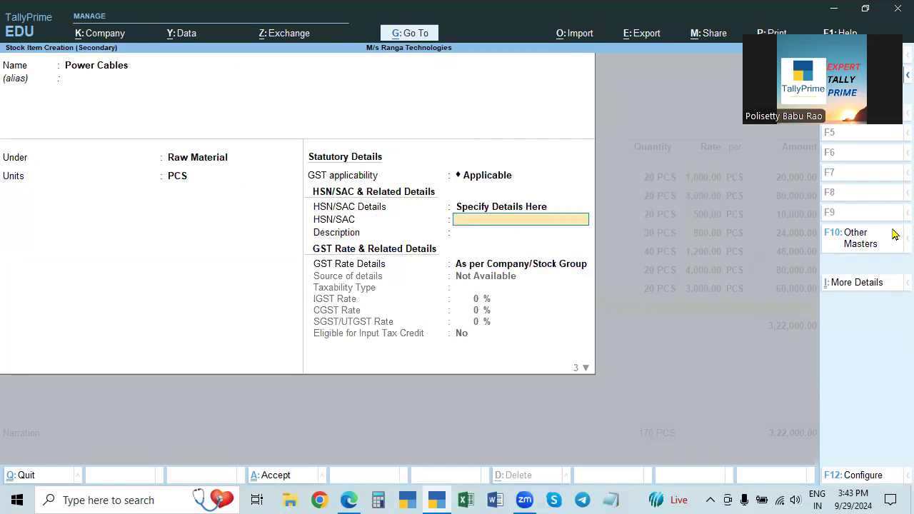
key("alt+Tab")
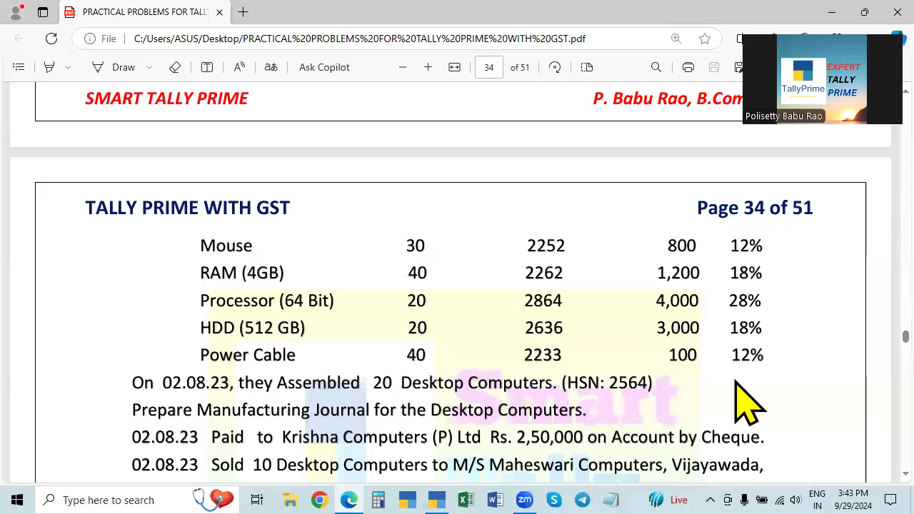
Enter HSN/SAC code 1111 for the Power Cables stock item, leaving its description blank
key("alt+Tab")
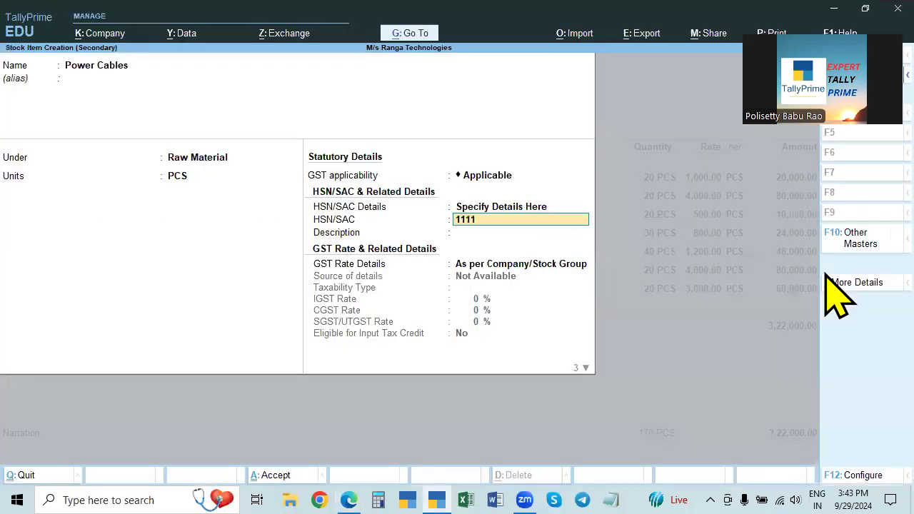
type("1111")
key("Return")
key("Return")
Specify GST for Power Cables as Taxable at 12% IGST, eligible for input tax credit, supply type Goods, and save the item
key("Down")
key("Return")
key("Return")
type("12")
key("Return")
key("Return")
key("Return")
key("Return")
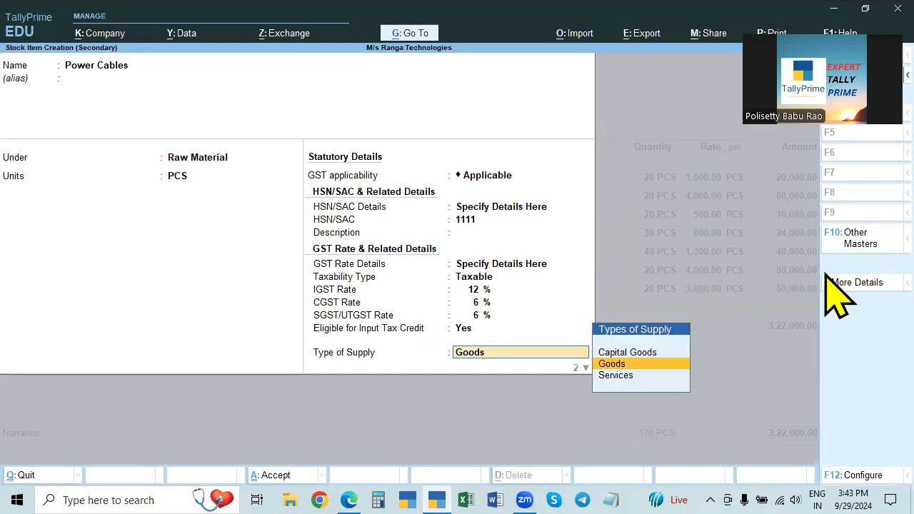
key("Return")
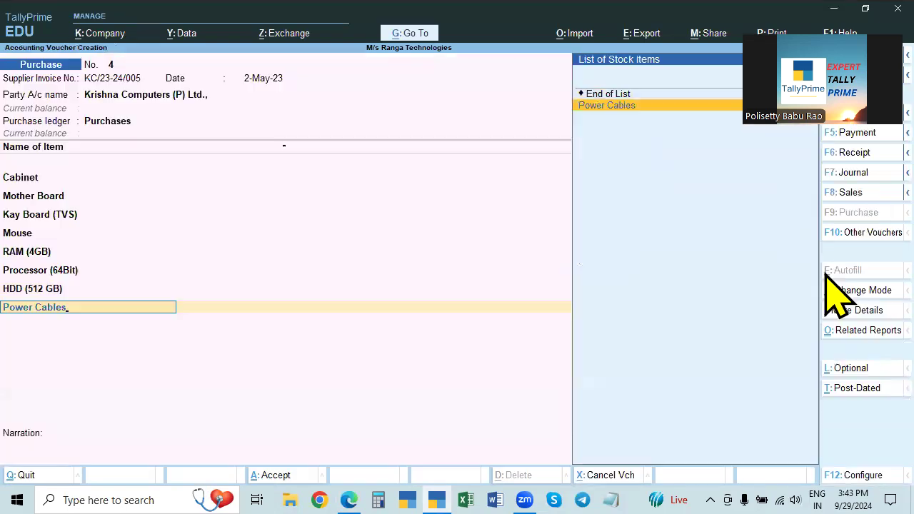
Allocate 40 PCS of Power Cables to the Raw Material Godoan in the purchase voucher
key("Return")
type("Raw Material Godoan")
key("Return")
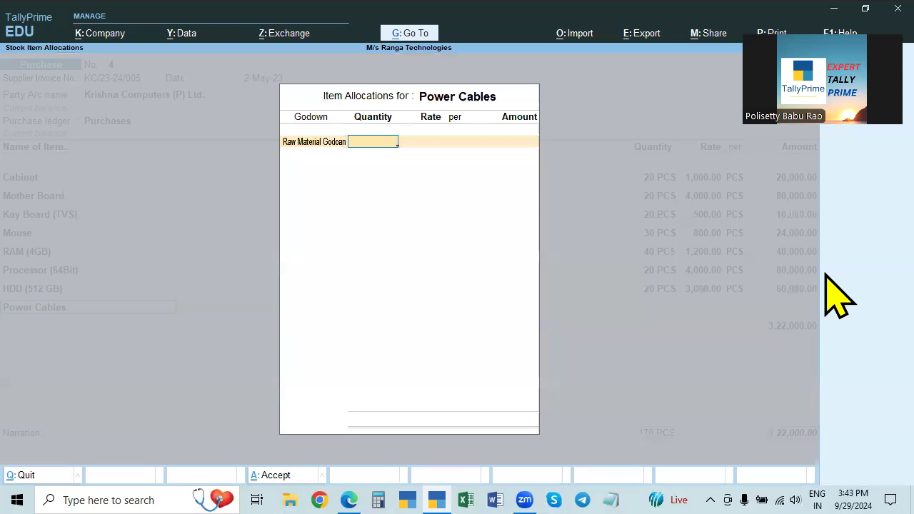
key("alt+Tab")
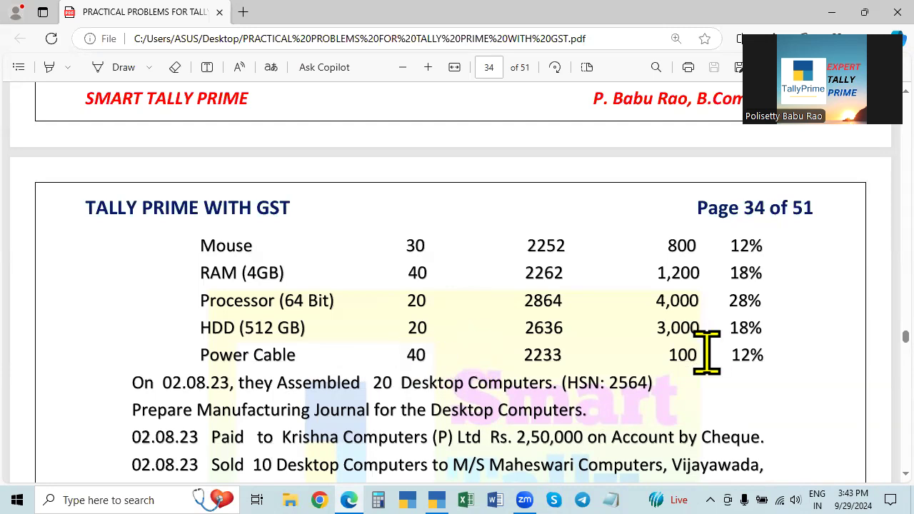
key("alt+Tab")
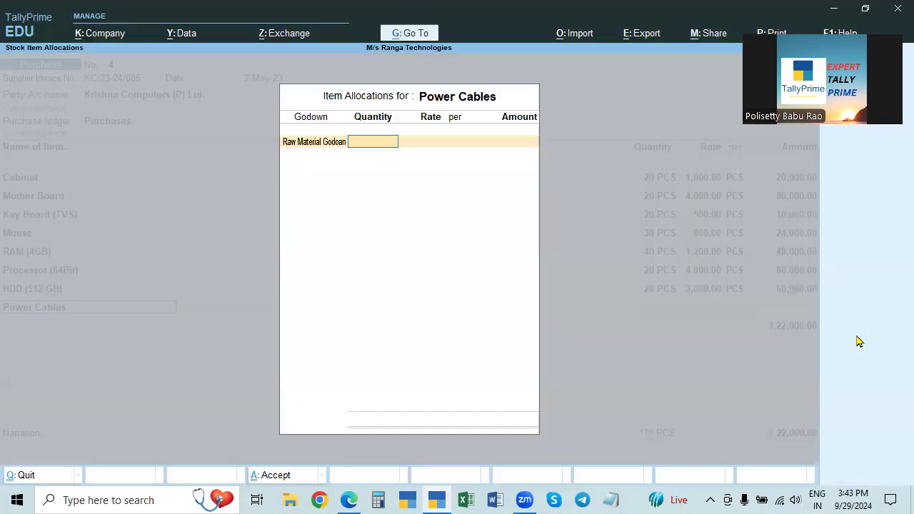
type("40")
key("Return")
Set the Power Cables rate to 100 per PCS, checking it against the problem sheet, and complete the item line
type("100")
key("Return")
key("alt+Tab")
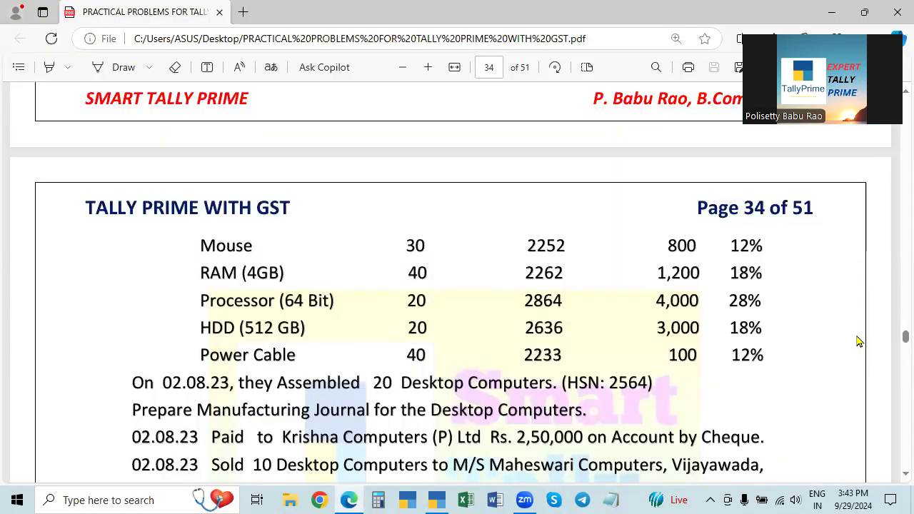
key("alt+Tab")
key("Return")
key("Return")
key("Return")
key("Return")
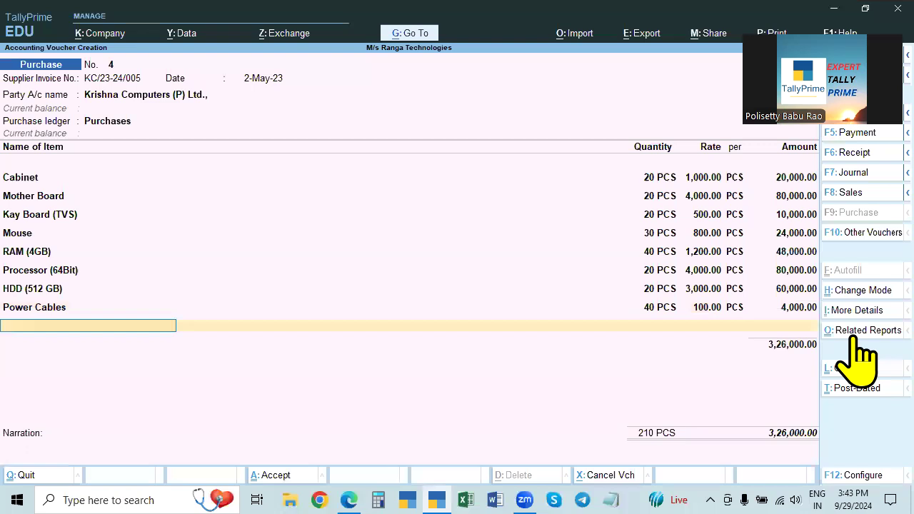
Compare the voucher with the problem sheet's component list and start a new stock item named Fan
key("alt+Tab")
scroll(239, 265, "up", 4)
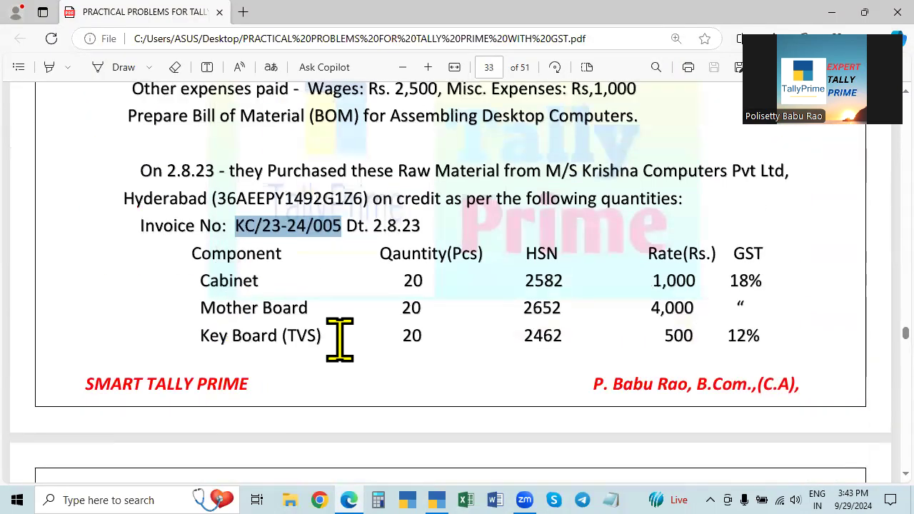
scroll(338, 336, "down", 4)
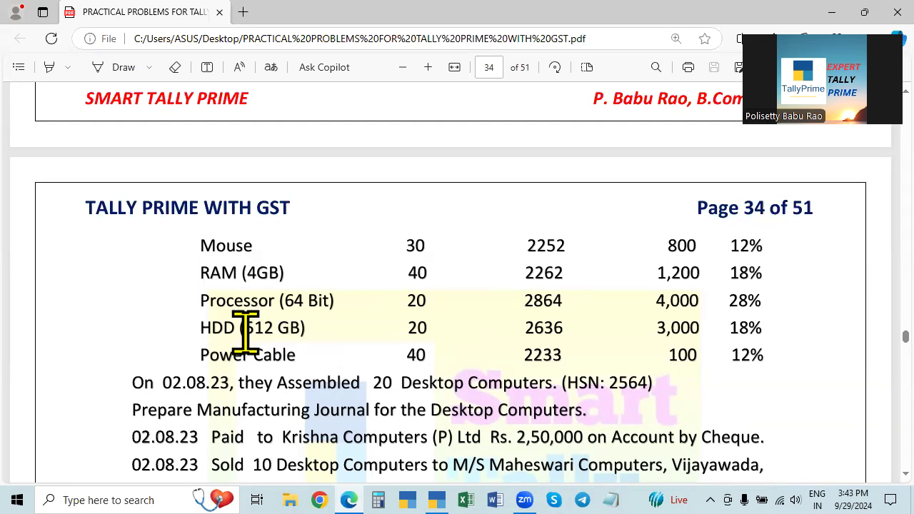
key("alt+Tab")
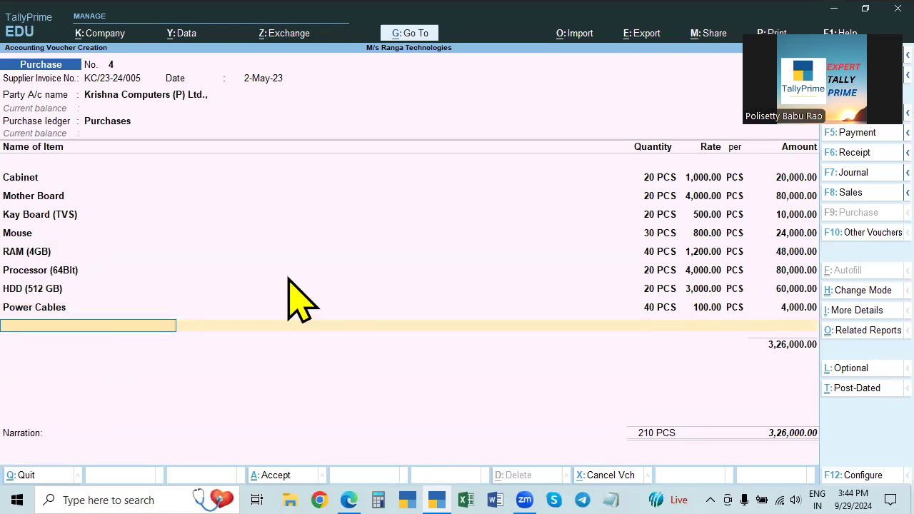
key("alt+c")
type("Fan")
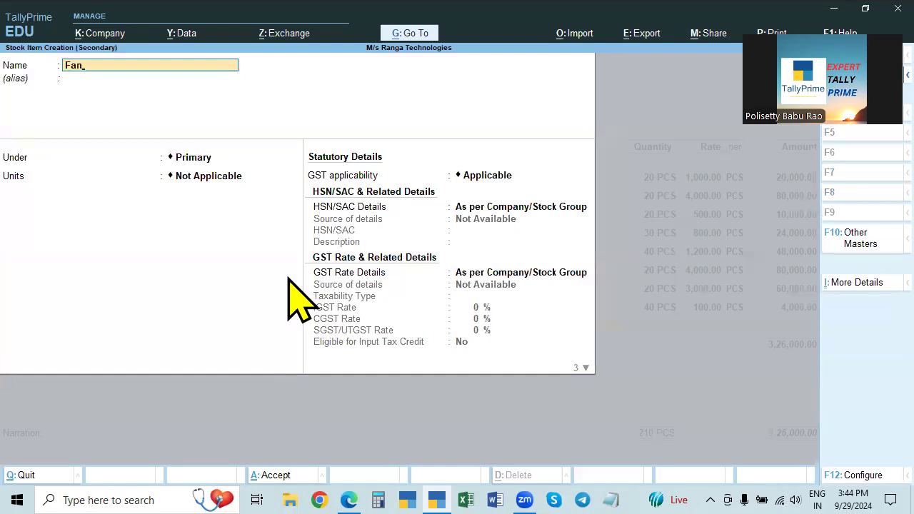
Place the Fan item under the Raw Material group with PCS as its unit
key("Return")
key("Down")
key("Down")
key("Down")
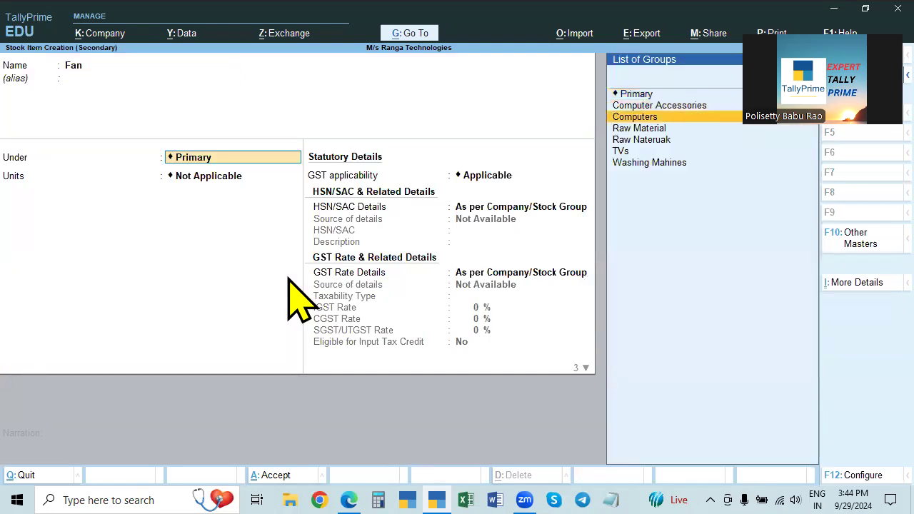
key("Return")
key("Return")
key("Return")
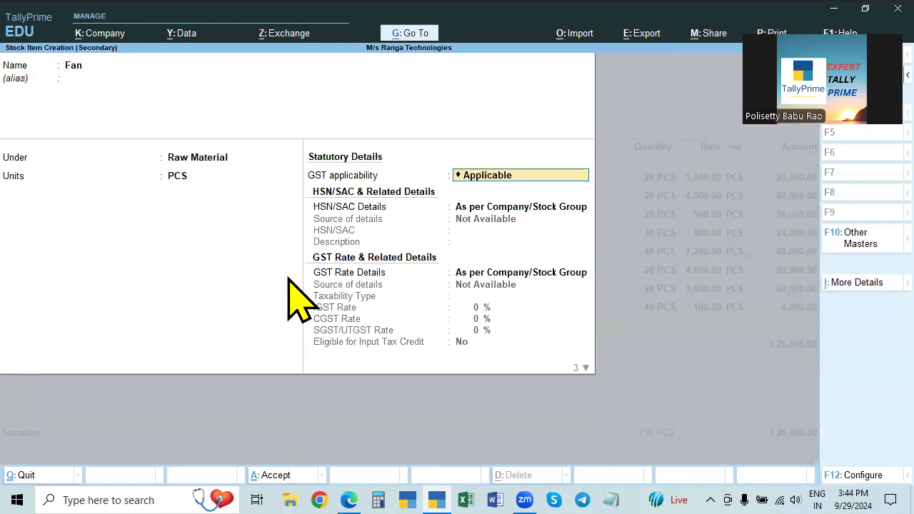
Specify HSN/SAC details directly for the Fan item with code 1122 and no description
key("Down")
key("Return")
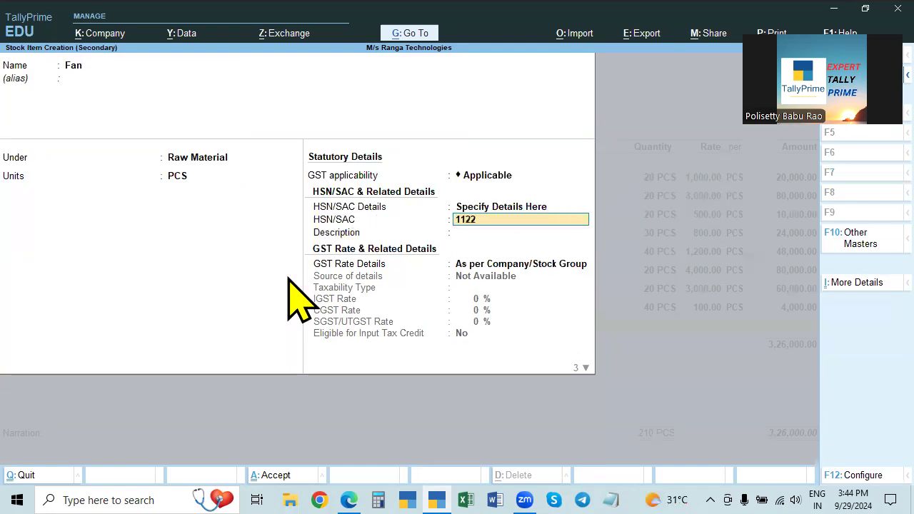
key("Return")
key("Return")
Specify Fan's GST as Taxable at 12% IGST, eligible for input tax credit, supply type Goods, and save the item
key("Down")
key("Return")
key("Return")
key("Return")
key("Return")
key("Return")
key("Return")
key("Return")
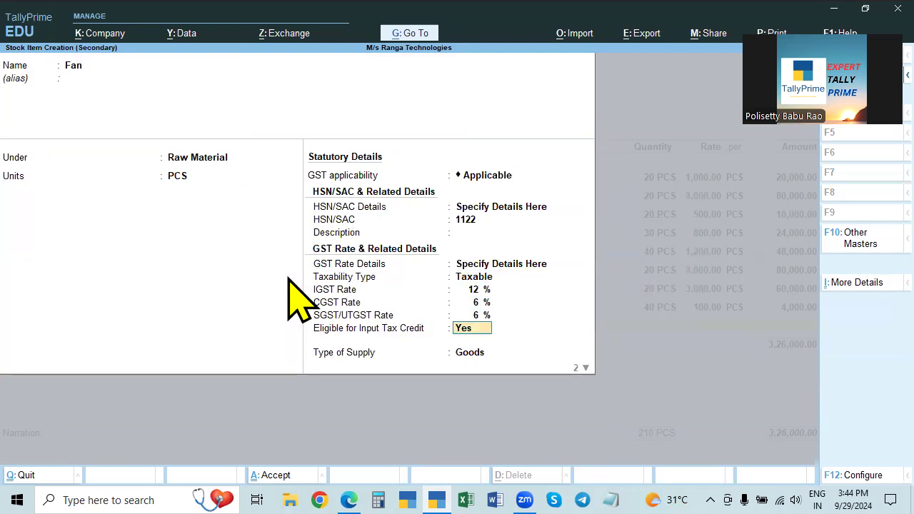
key("Return")
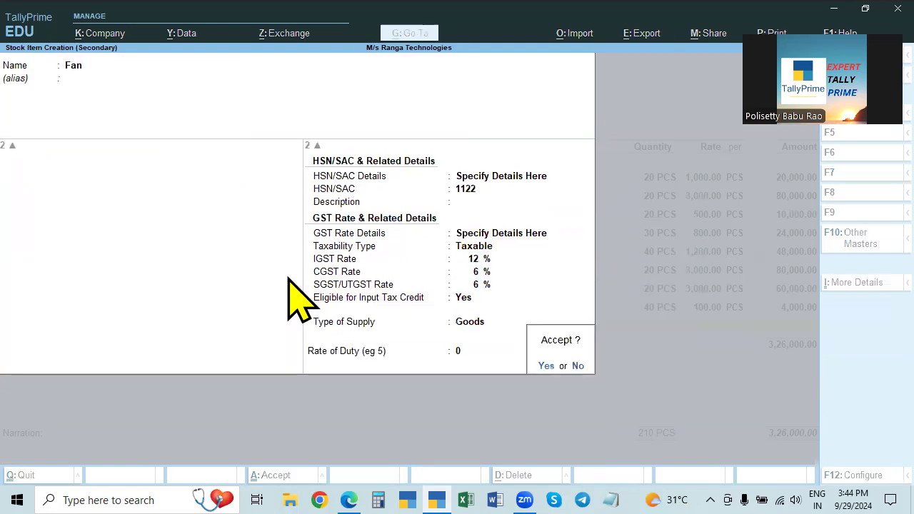
key("Return")
Allocate 20 PCS of Fan at a rate of 1,500 to the Raw Material Godoan and finish the item list
type("R")
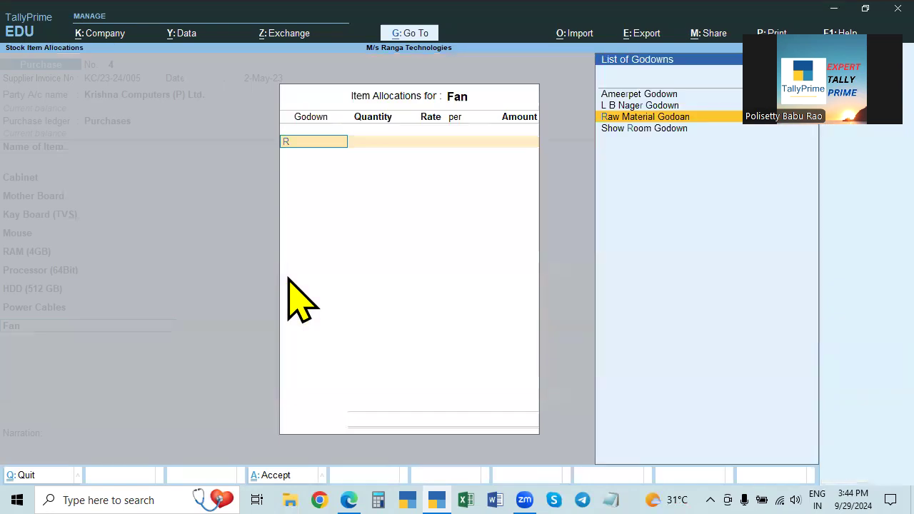
key("Return")
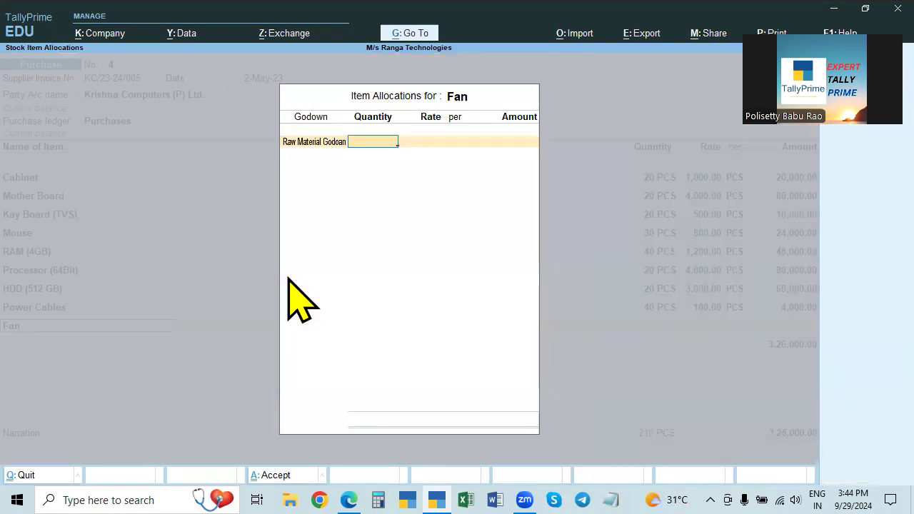
type("20")
key("Return")
type("1,500")
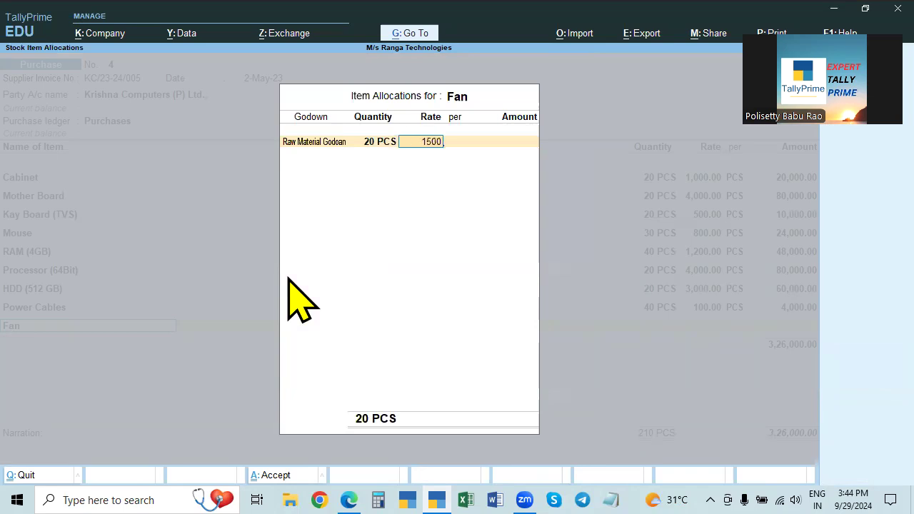
key("Return")
key("Return")
key("Return")
key("Return")
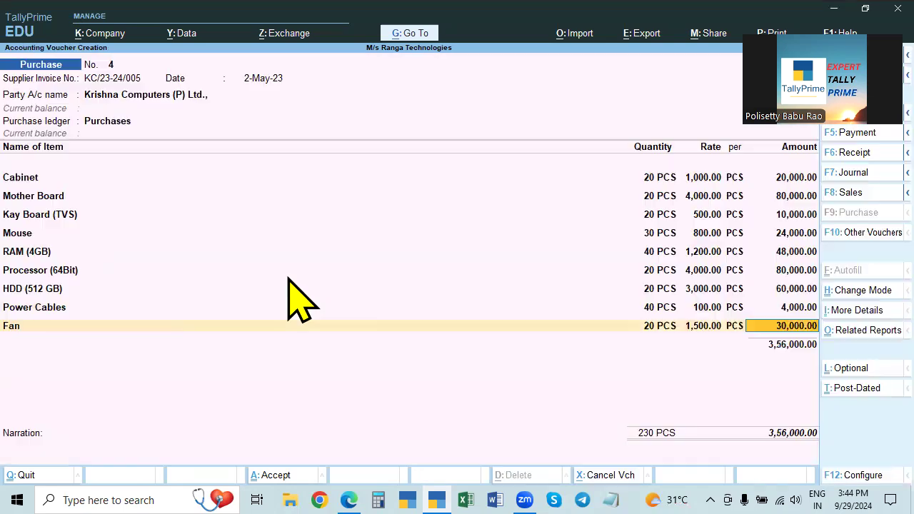
key("Return")
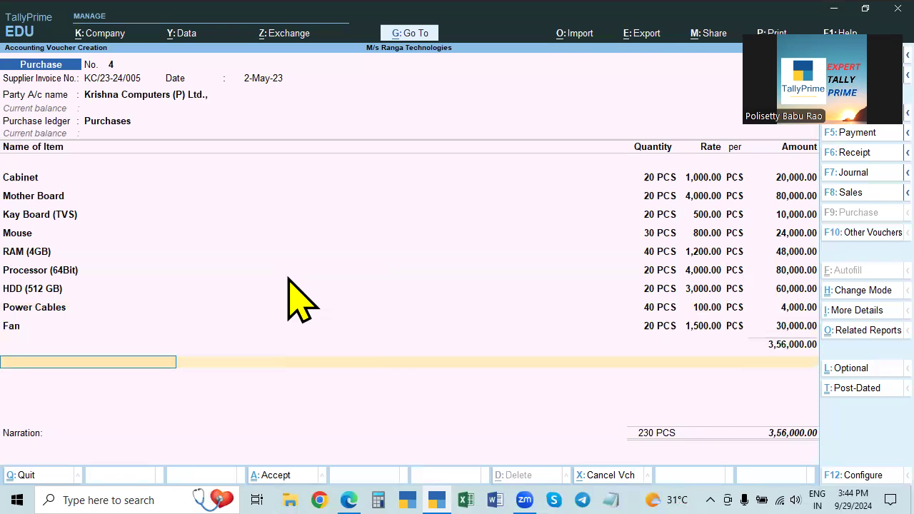
Check the Krishna Computers (P) Ltd. ledger's address and GST registration details from the voucher, leaving without saving
left_click(149, 98)
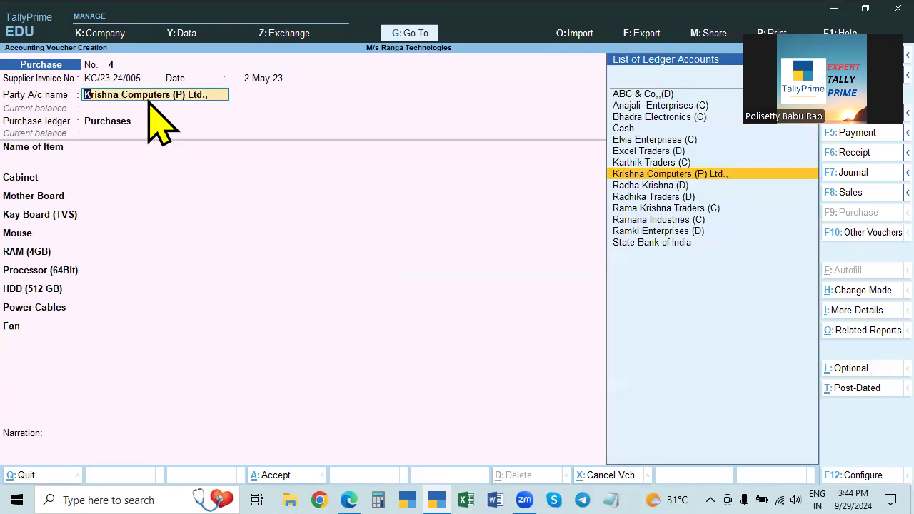
key("ctrl+Return")
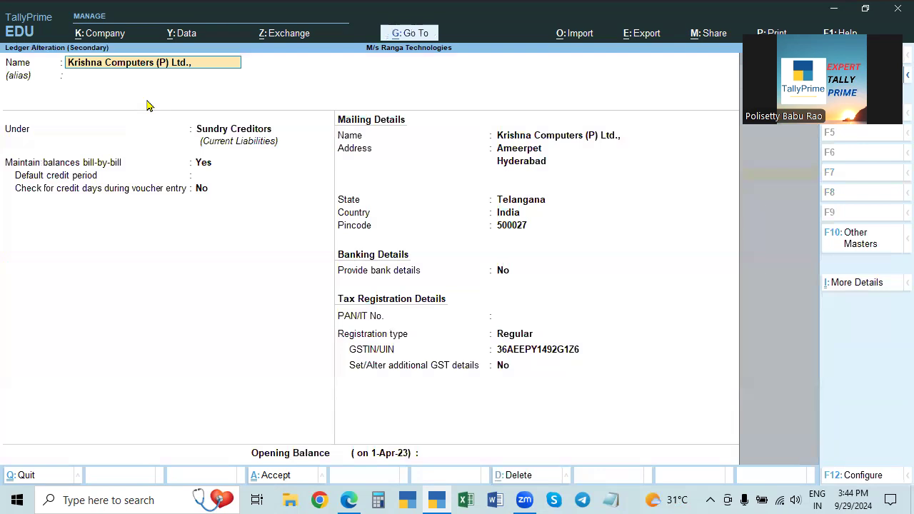
key("BackSpace")
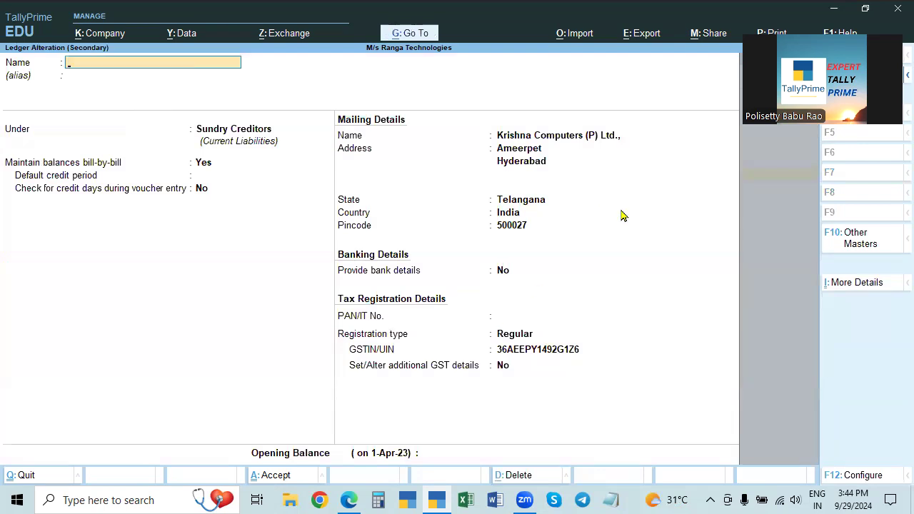
key("Escape")
Review the Fan item's godown allocation and return to the ledger line below the stock items
key("Up")
key("Return")
key("Return")
key("Return")
key("Return")
key("Return")
key("Return")
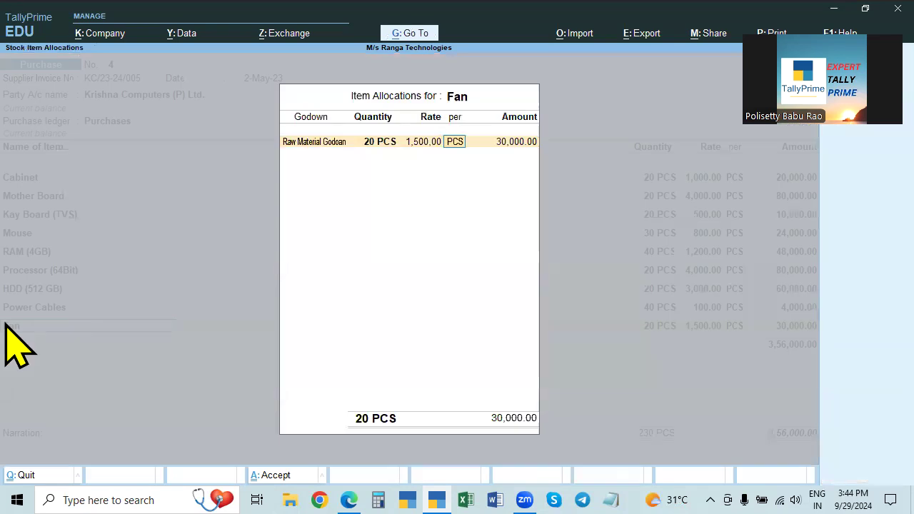
key("Return")
key("Return")
key("Return")
key("Return")
key("Return")
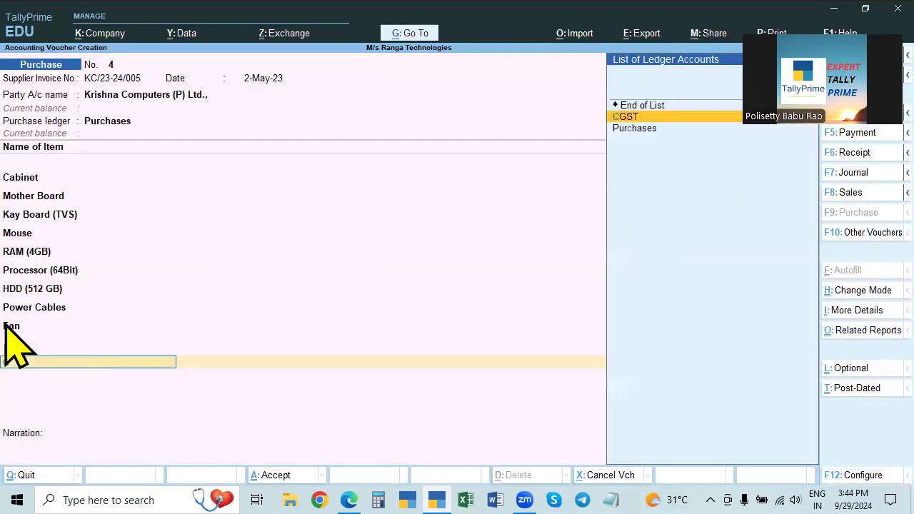
Add the CGST and SGST ledgers below the items with their calculated tax amounts
key("Return")
key("Return")
type("sg")
key("Return")
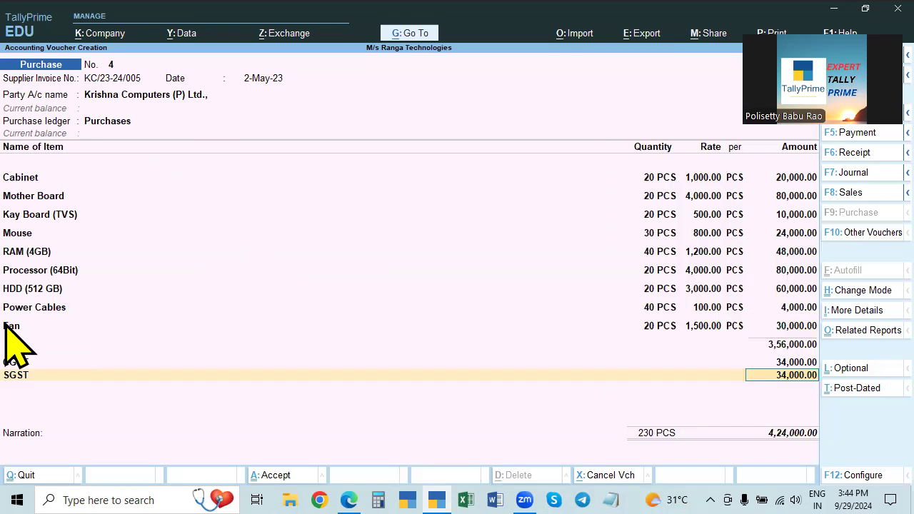
key("Return")
key("Return")
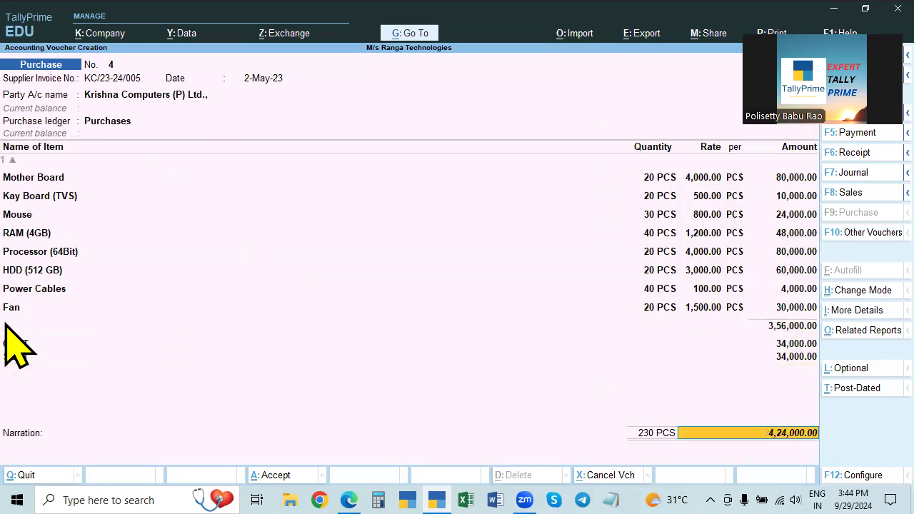
Record the supplier bill as New Ref KC/23-24/005 for the full voucher amount and go through to the voucher's final confirmation
key("Return")
key("Return")
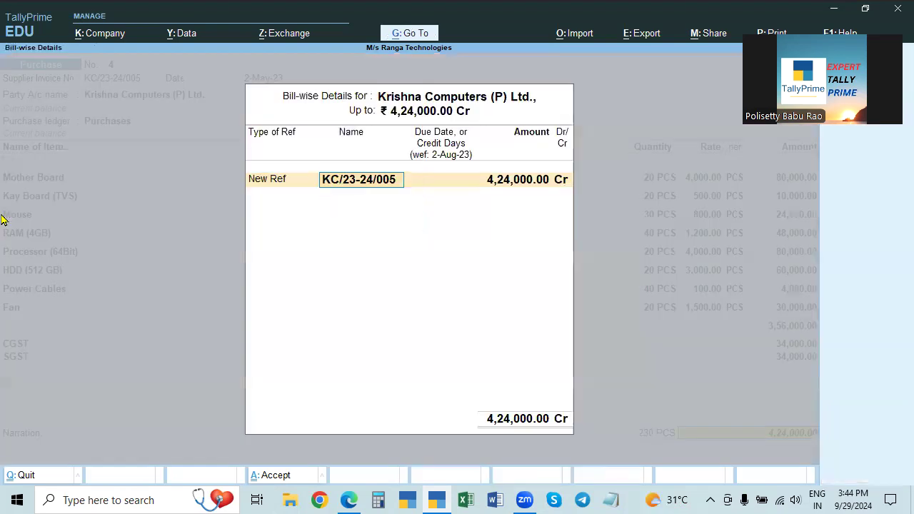
key("Return")
key("Return")
key("Return")
key("Return")
key("Return")
key("Return")
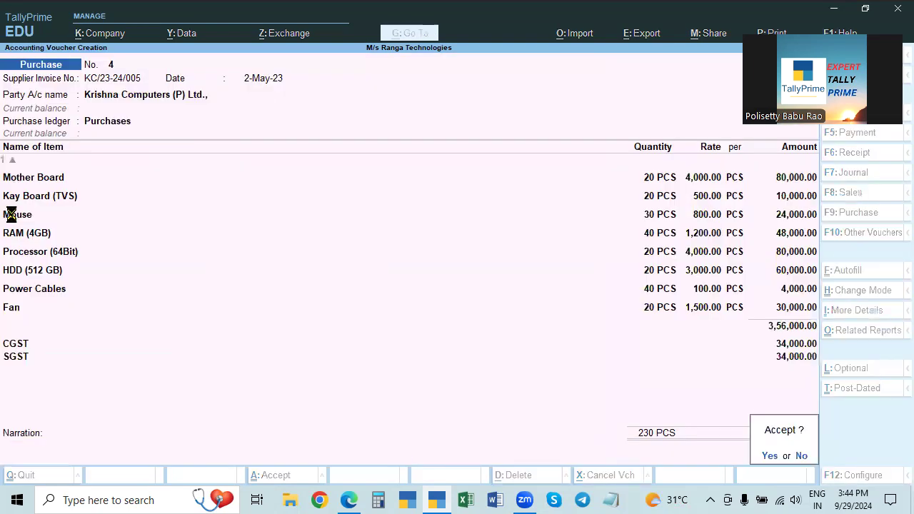
key("Return")
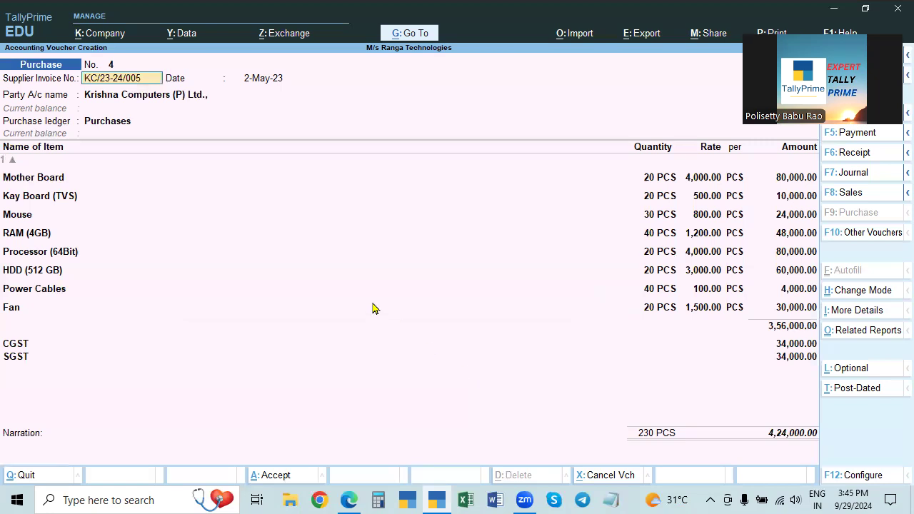
Review the Mother Board item's godown allocation in the purchase voucher and close it without changes
left_click(33, 179)
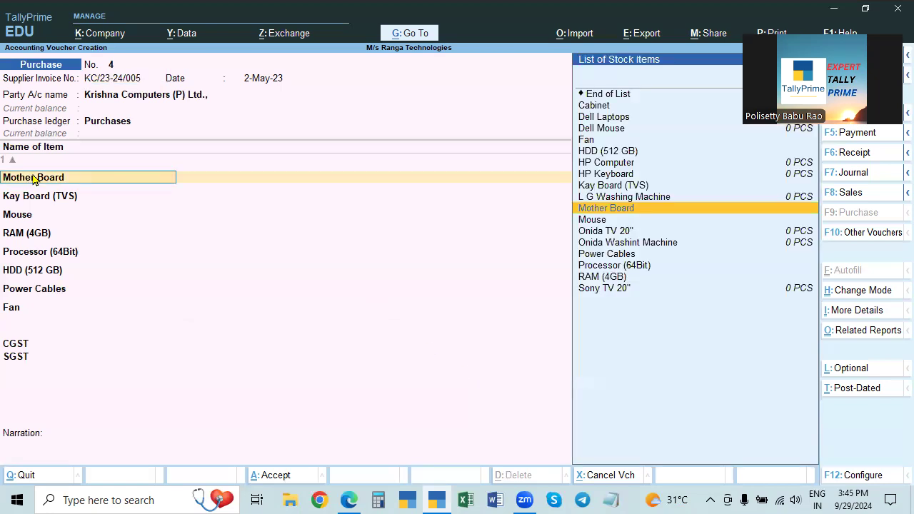
key("Return")
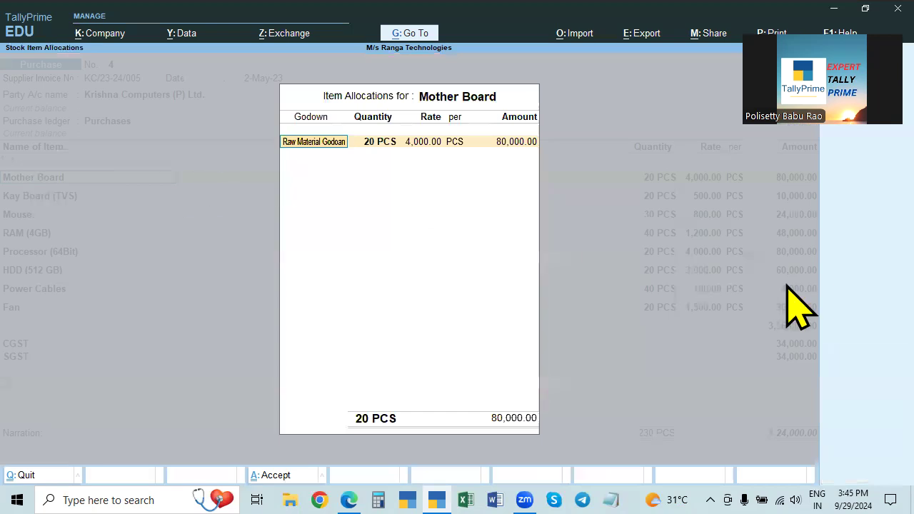
key("Escape")
key("Escape")
key("Return")
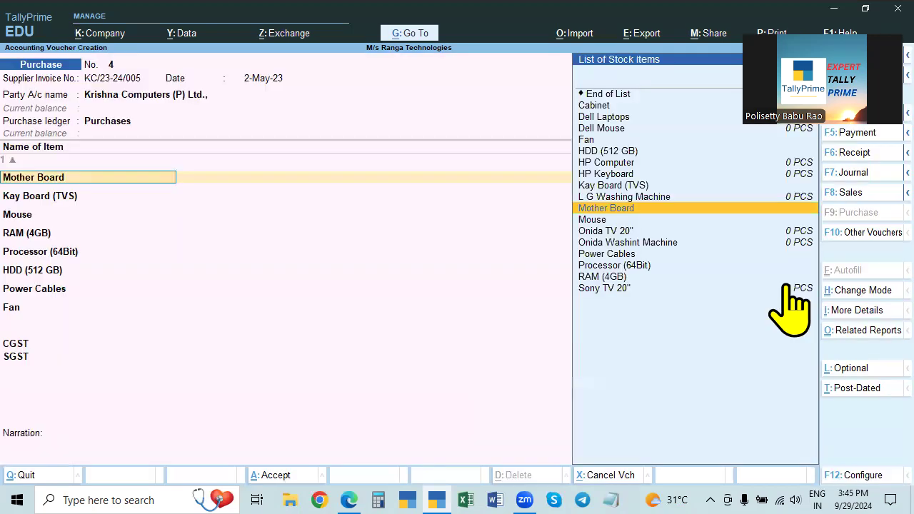
Examine the Power Cables item's godown allocation in the purchase voucher and close it without changes
left_click(54, 297)
key("Return")
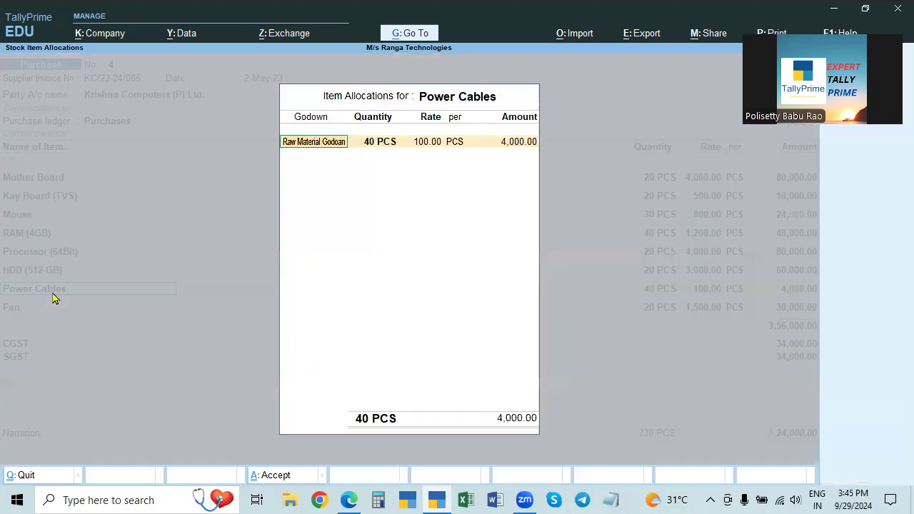
key("Escape")
key("Escape")
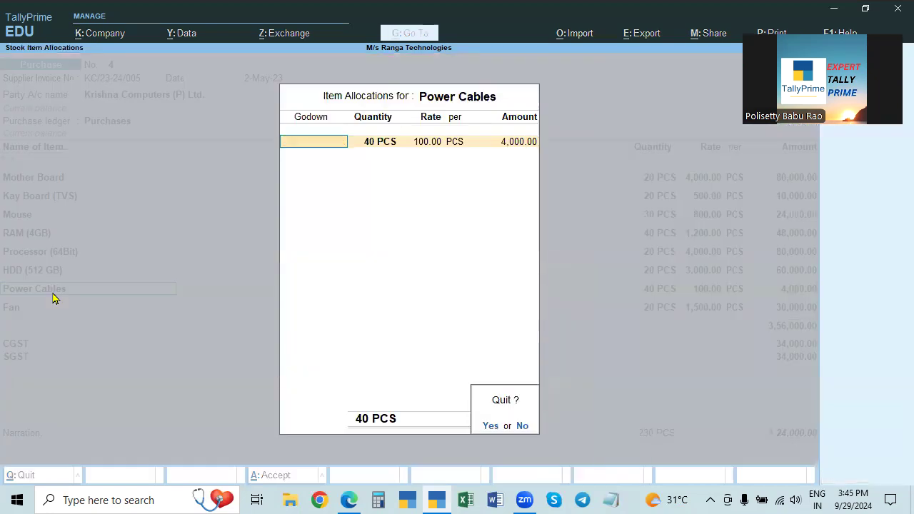
key("y")
Go through the Power Cables and Fan godown allocations, continuing to the CGST line below the stock items
key("Return")
key("Return")
key("Return")
key("Return")
key("Return")
key("Return")
key("Return")
key("Return")
key("Return")
key("Return")
key("Return")
key("Return")
key("Return")
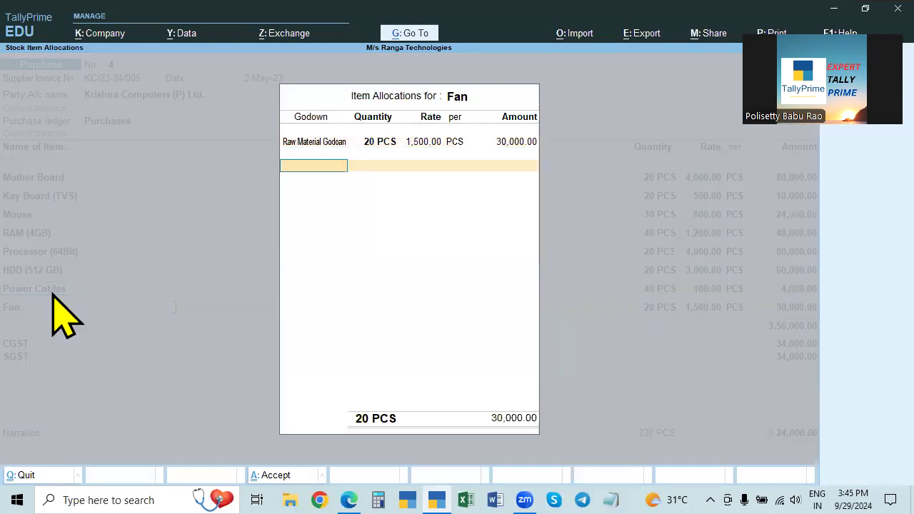
key("Return")
key("Return")
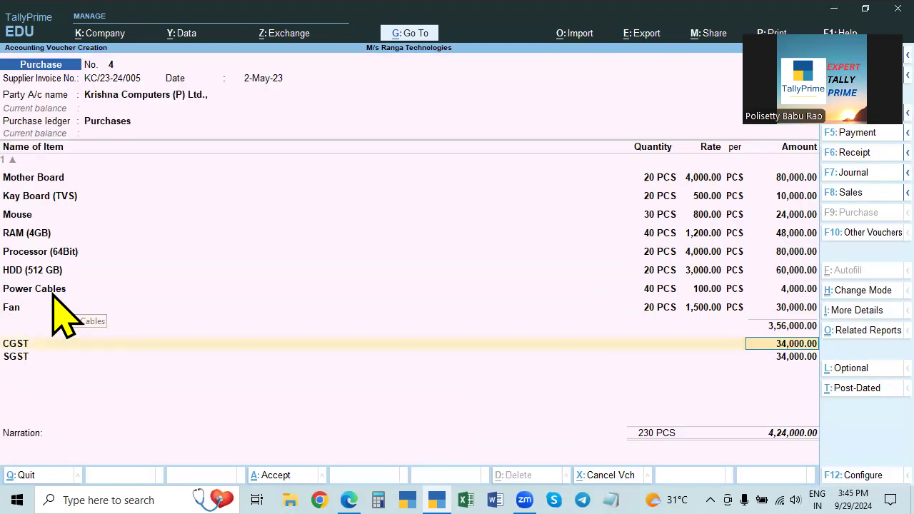
Return to the voucher's purchase ledger and check the Cabinet item's godown, quantity and rate allocation
key("Up")
key("Up")
key("Up")
key("Up")
key("Up")
key("Up")
key("Up")
key("Up")
key("Up")
key("Up")
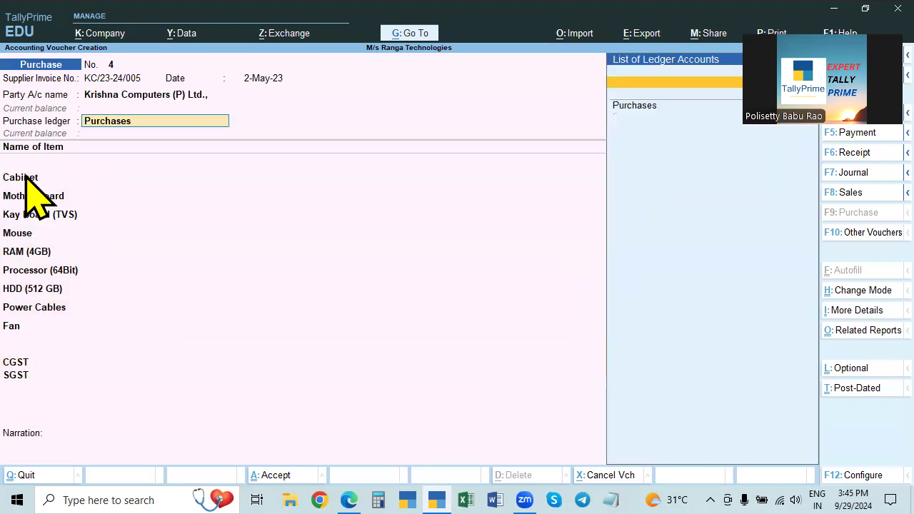
key("Return")
key("Return")
key("Return")
key("Return")
key("Return")
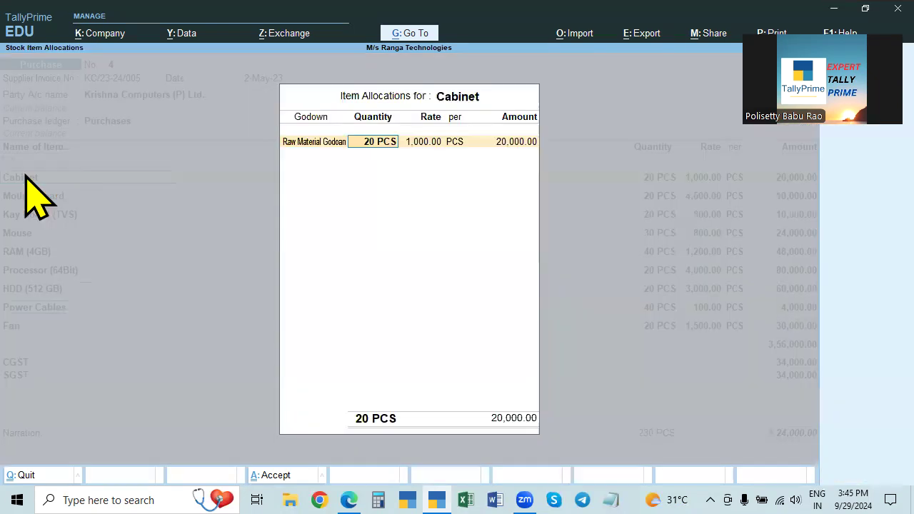
key("Return")
key("Return")
key("Return")
key("Return")
Check the godown allocations of the Mother Board and Kay Board (TVS) items
key("Return")
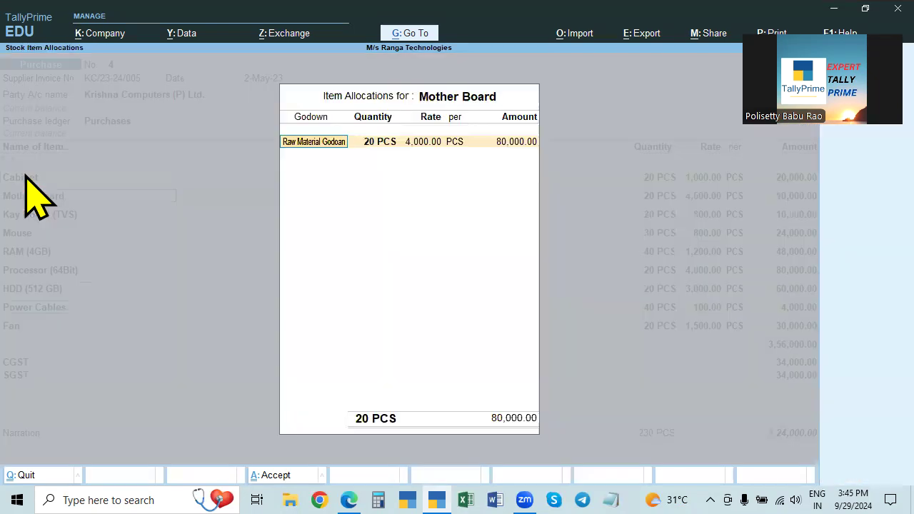
key("Return")
key("Return")
key("Return")
key("Return")
key("Return")
key("Return")
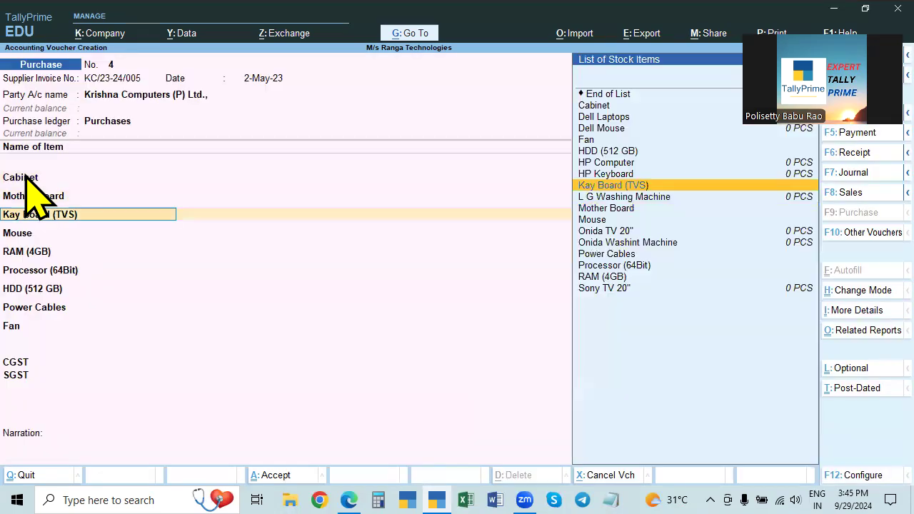
key("Return")
key("Return")
key("Return")
key("Return")
key("Return")
key("Return")
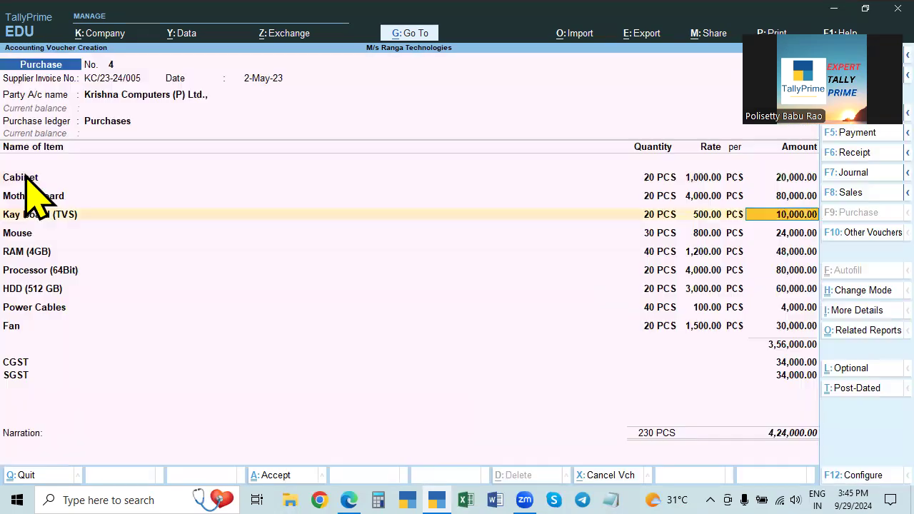
key("Return")
Check the godown allocations of the remaining items from Mouse through Power Cables
key("Return")
key("Return")
key("Return")
key("Return")
key("Return")
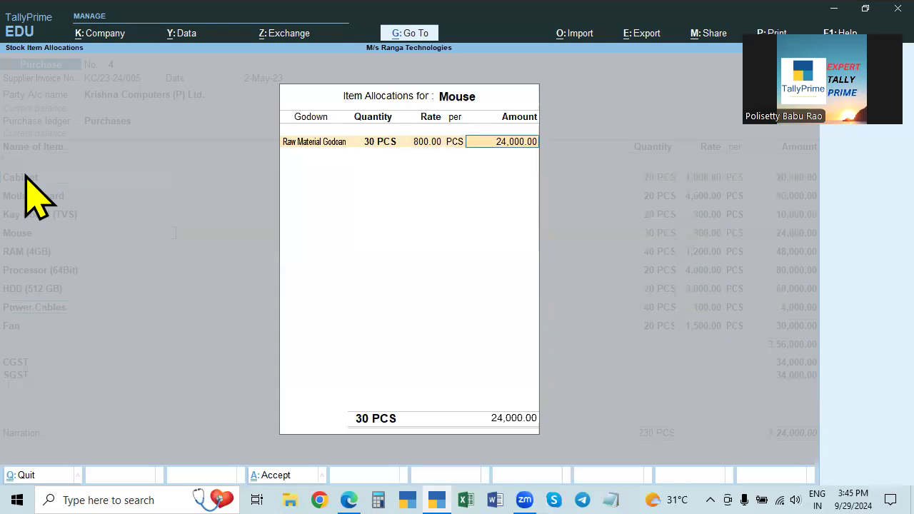
key("Return")
key("Return")
key("Return")
key("Return")
key("Return")
key("Return")
key("Return")
key("Return")
key("Return")
key("Return")
key("Return")
key("Return")
key("Return")
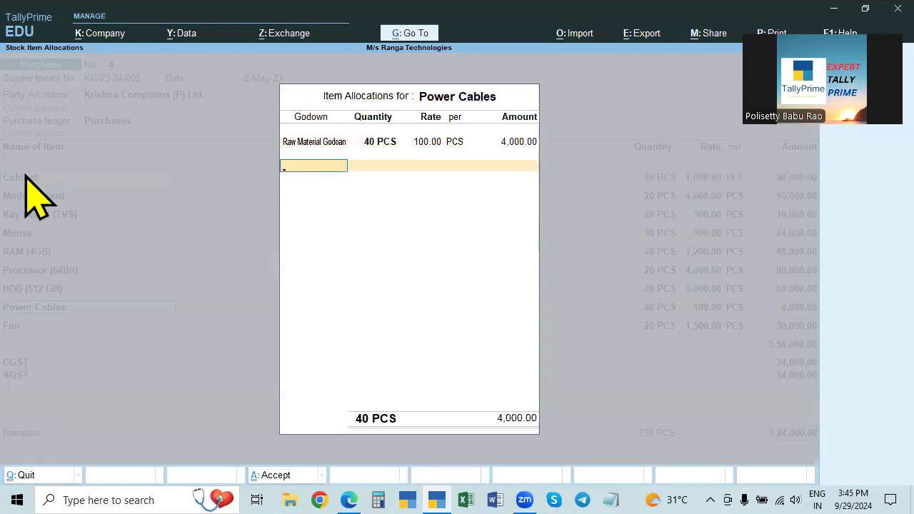
Pass the Fan item and tax lines, keep the supplier bill as New Ref, leave the narration blank and save the purchase voucher
key("Return")
key("Return")
key("Return")
key("Return")
key("Return")
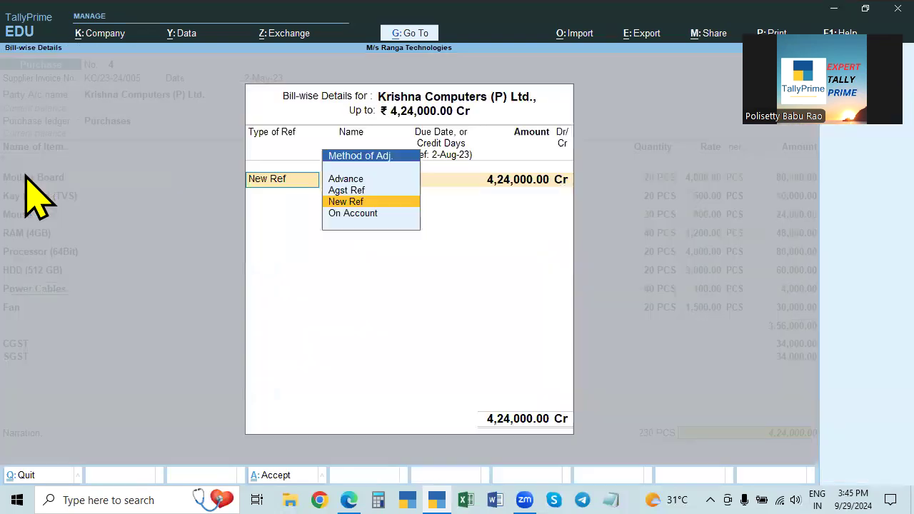
key("Return")
key("Return")
key("Return")
key("Return")
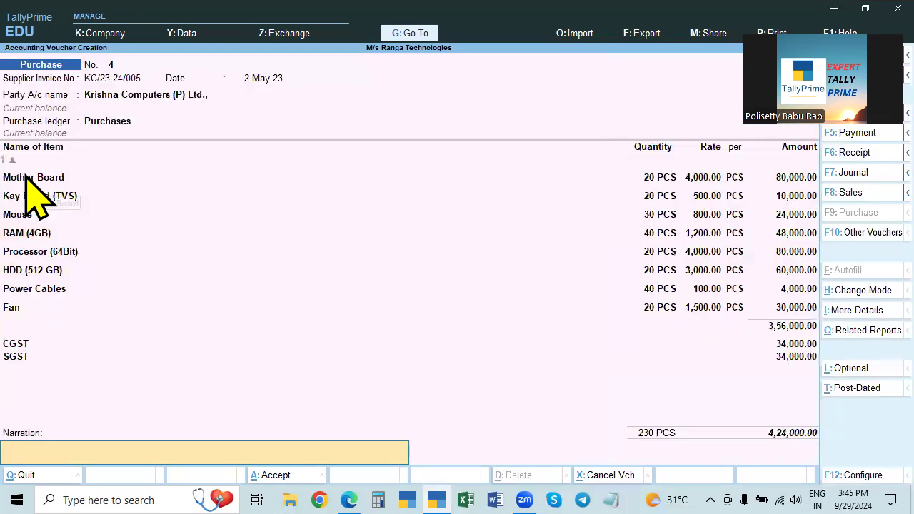
key("Return")
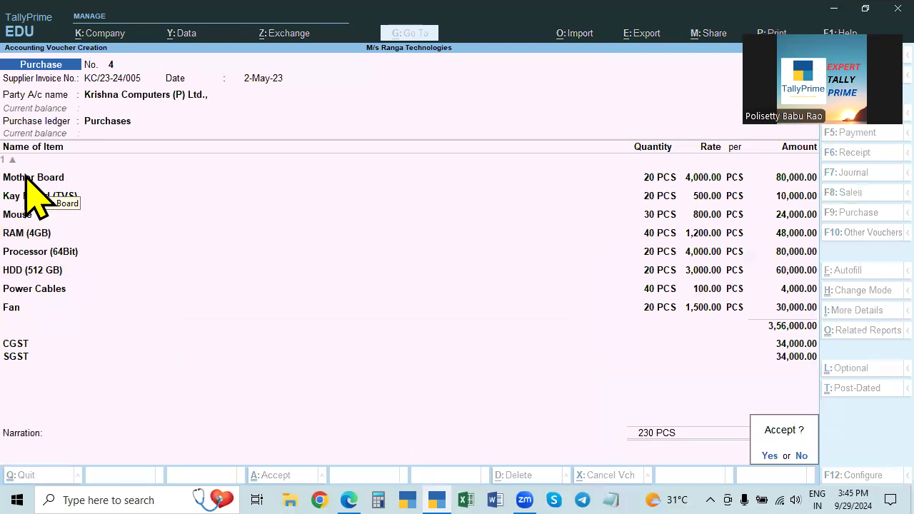
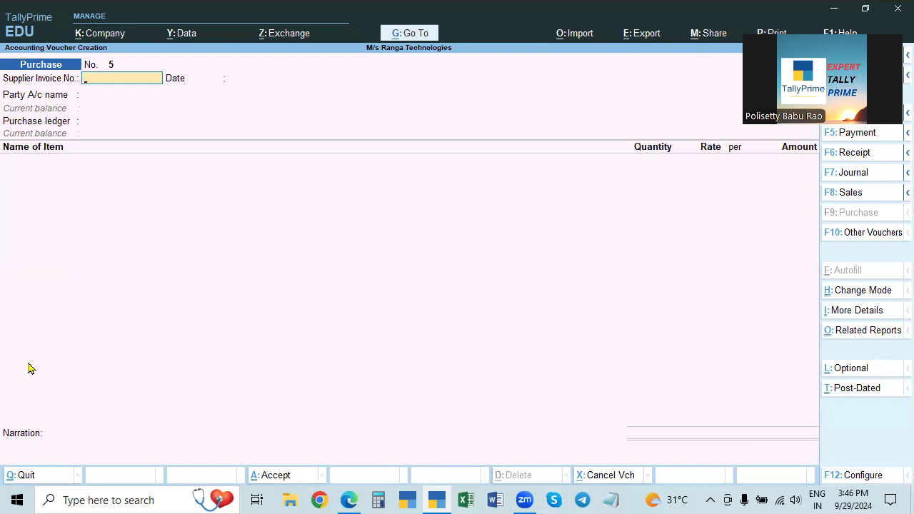
Display the full list of voucher types, including the inactive ones, to look for a manufacturing voucher
key("Escape")
key("Return")
key("F12")
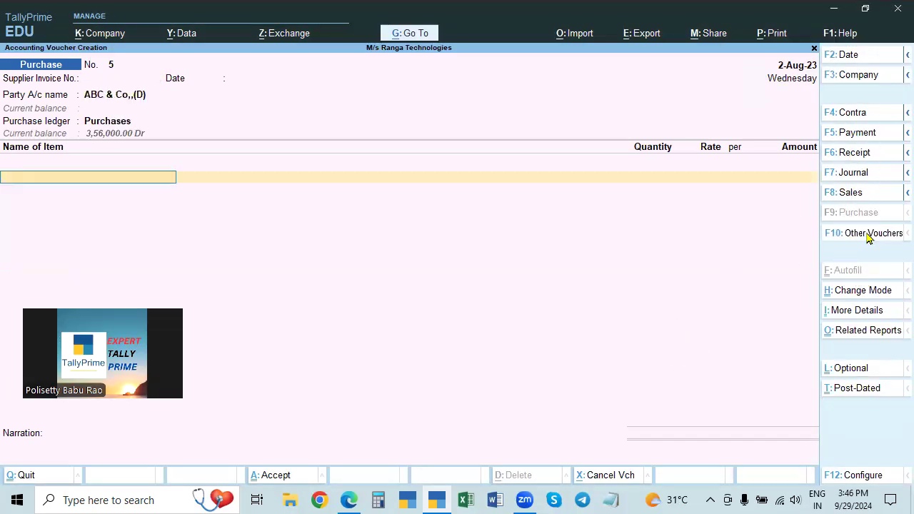
left_click(865, 234)
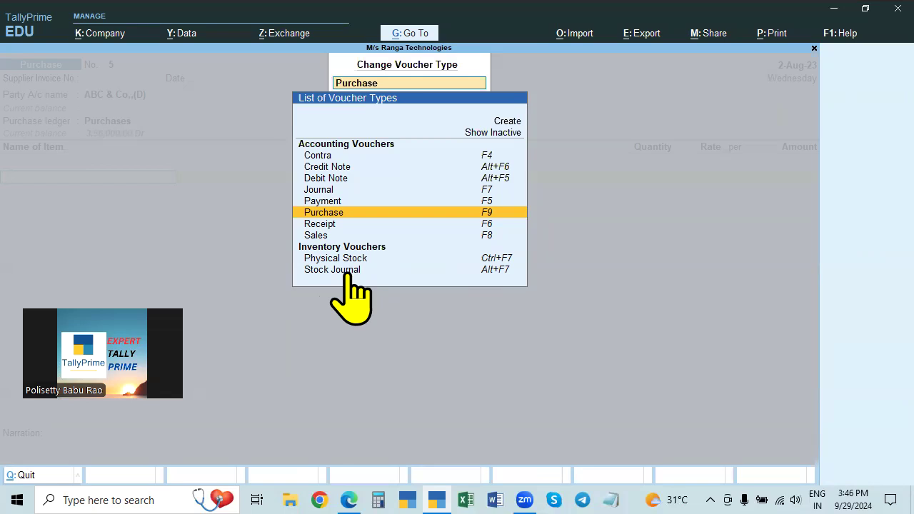
left_click(498, 133)
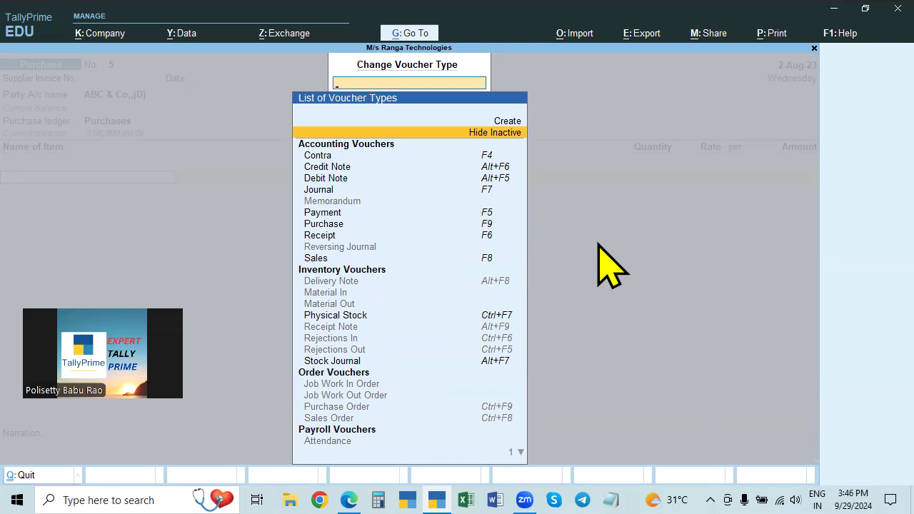
Close the voucher type list and quit the blank purchase voucher to return to the Gateway of Tally
key("Escape")
key("Escape")
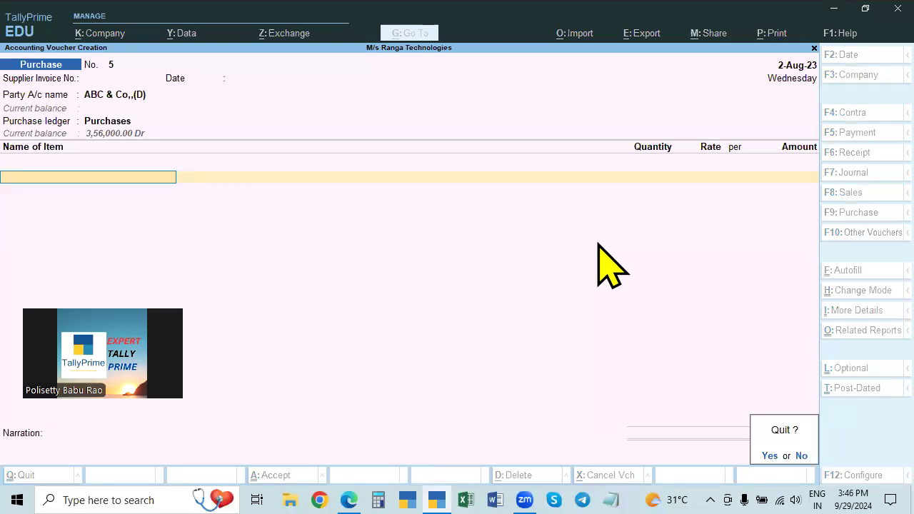
key("n")
key("Escape")
key("y")
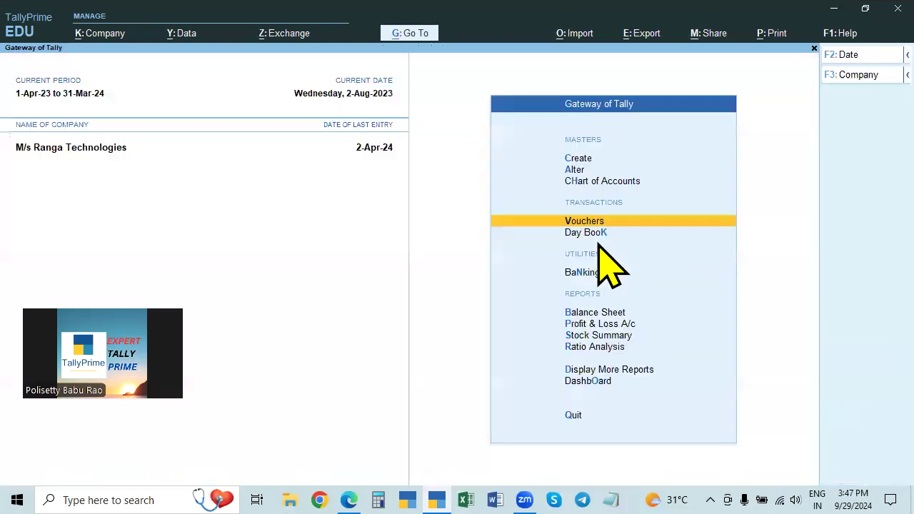
key("Escape")
key("n")
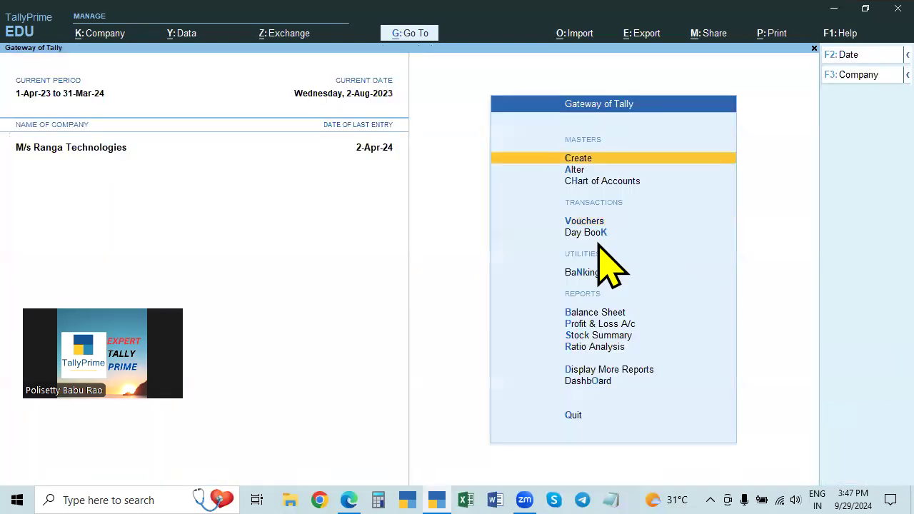
left_click(586, 222)
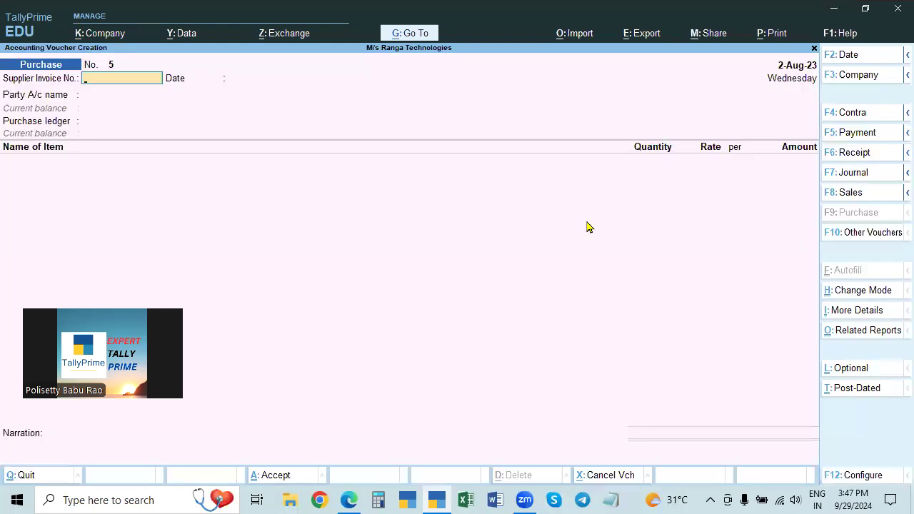
key("Escape")
key("y")
left_click(579, 172)
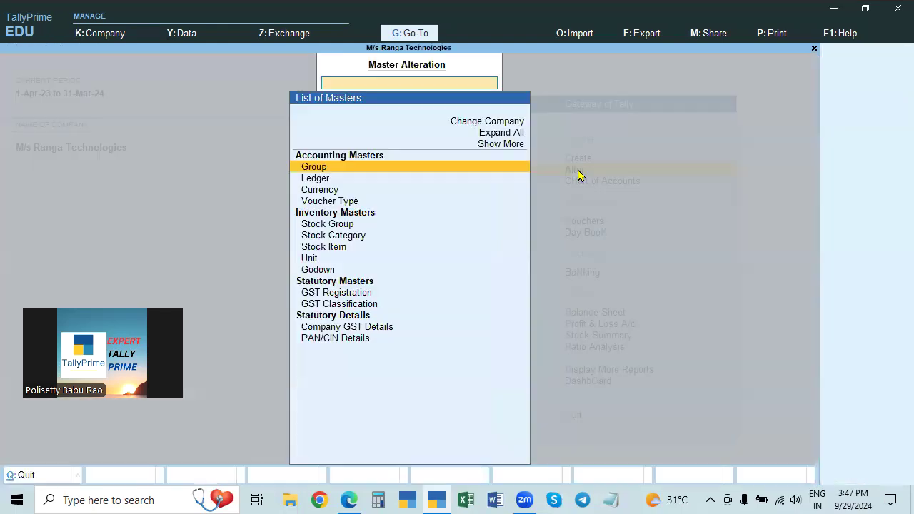
key("Escape")
Start creating a new voucher type master and name it Manufacturing Voucher, without an alias
left_click(580, 160)
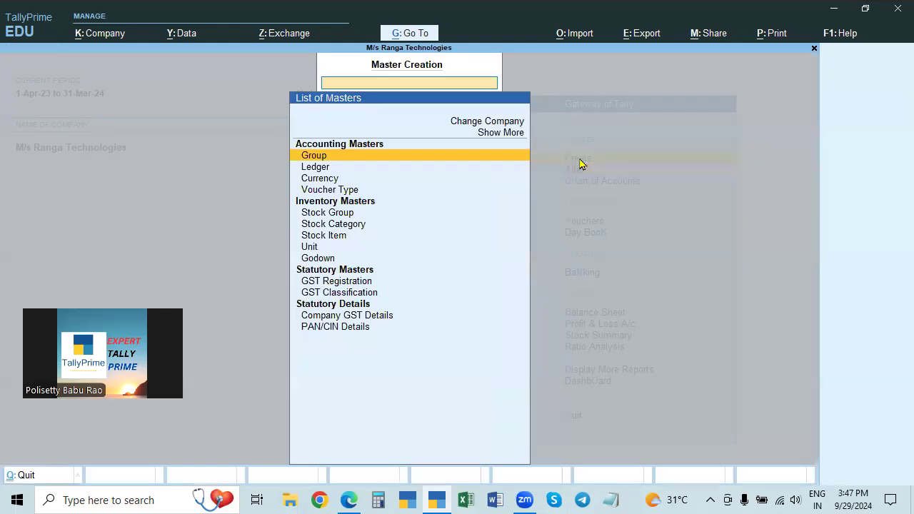
key("Down")
key("Down")
key("Down")
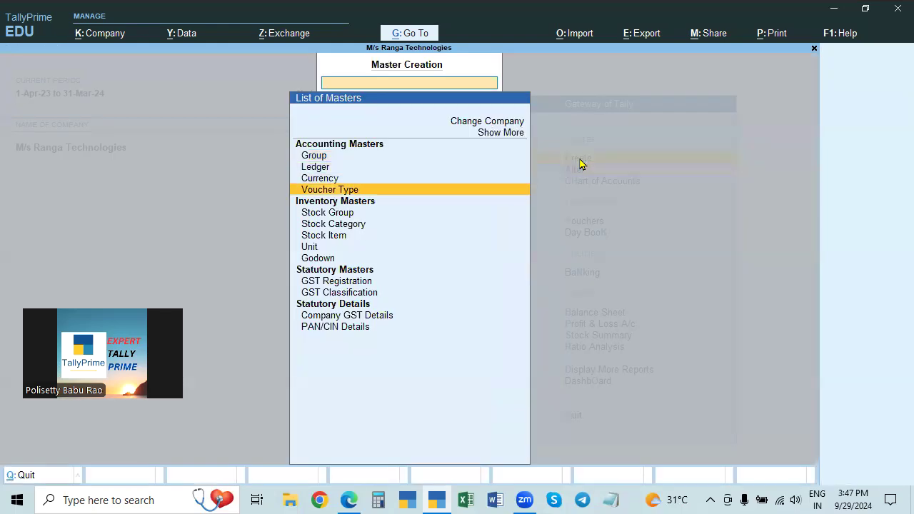
key("Return")
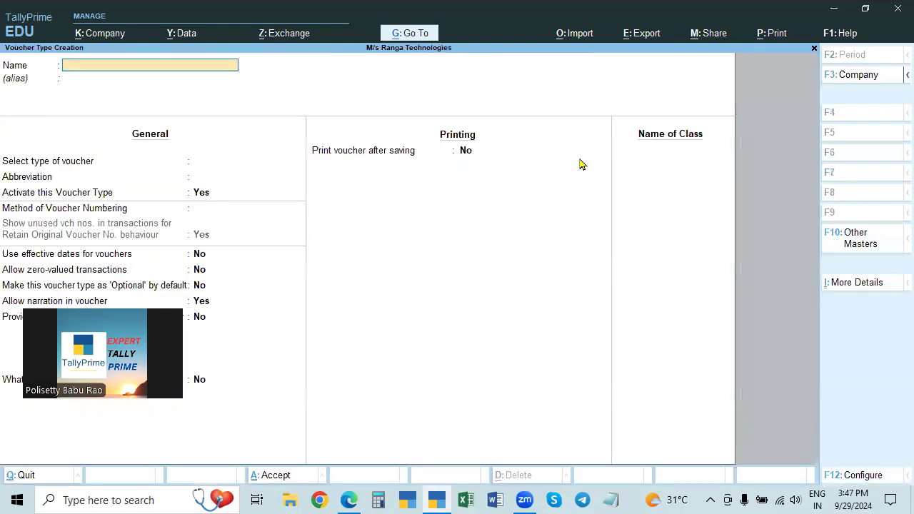
left_click_drag(173, 410, 489, 323)
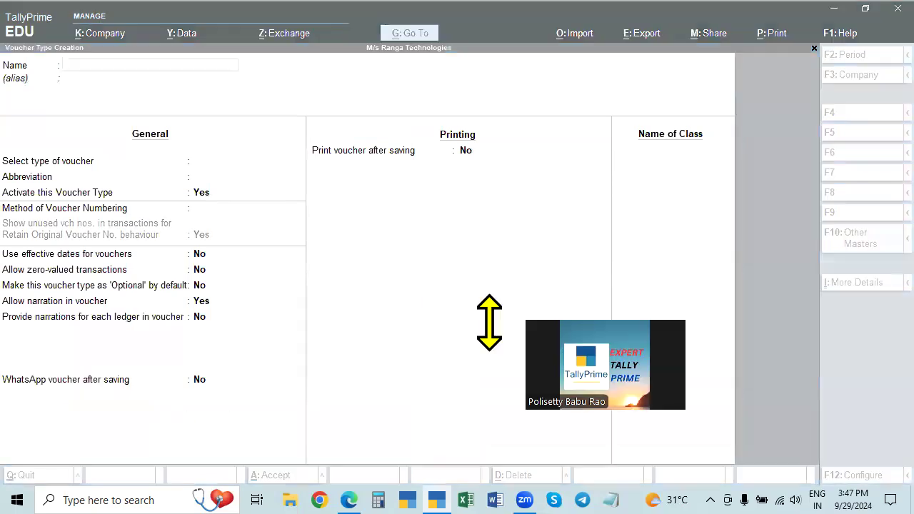
left_click(112, 64)
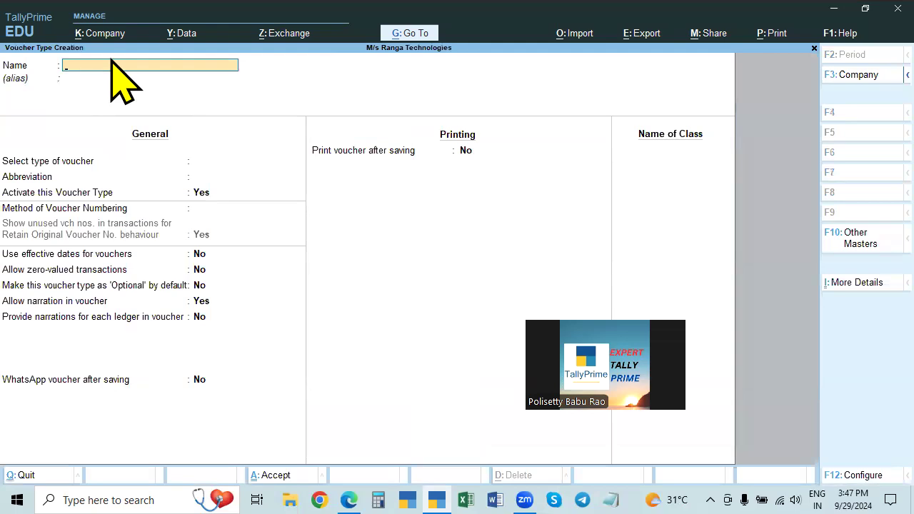
type("Manufacturing Voucher")
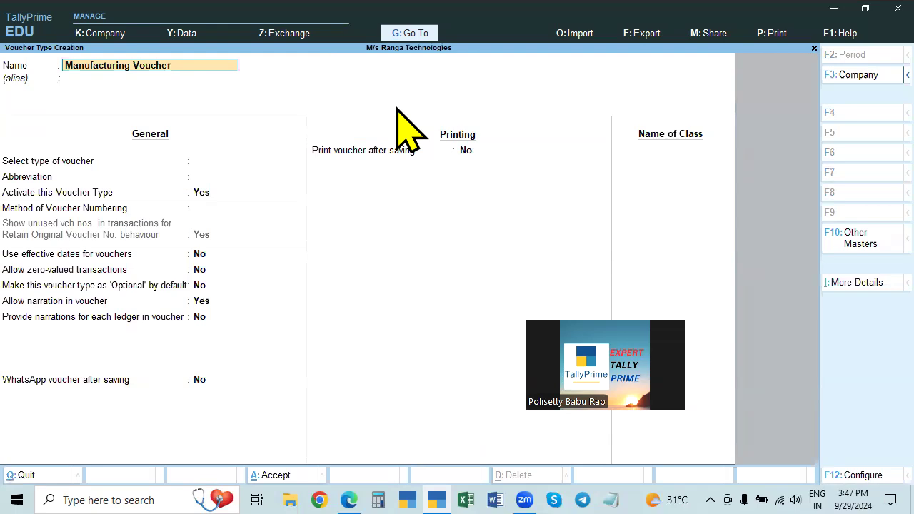
key("Return")
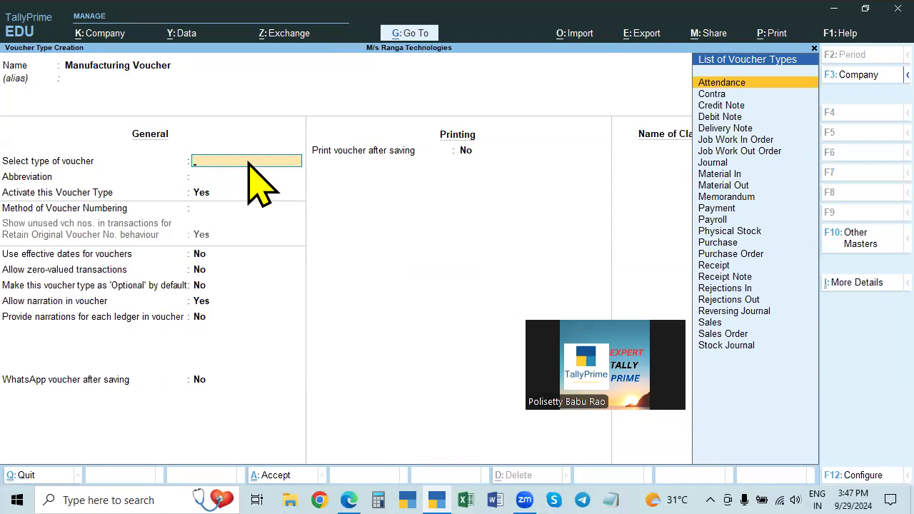
Set the Manufacturing Voucher's base voucher type to Stock Journal
key("Down")
key("Down")
key("Down")
key("Down")
key("Down")
key("Down")
key("Down")
key("Down")
key("Down")
key("Down")
key("Down")
key("Down")
key("Down")
key("Down")
key("Down")
key("Down")
key("Down")
key("Down")
key("Down")
key("Down")
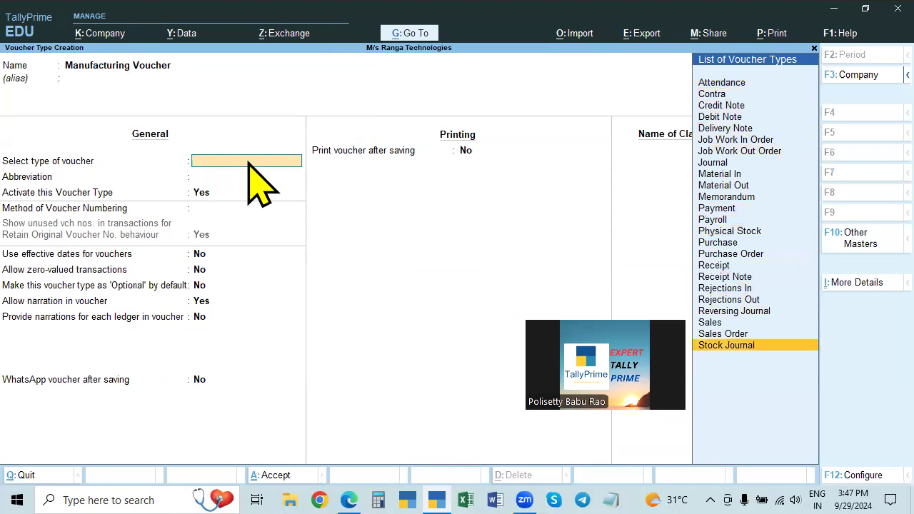
key("Return")
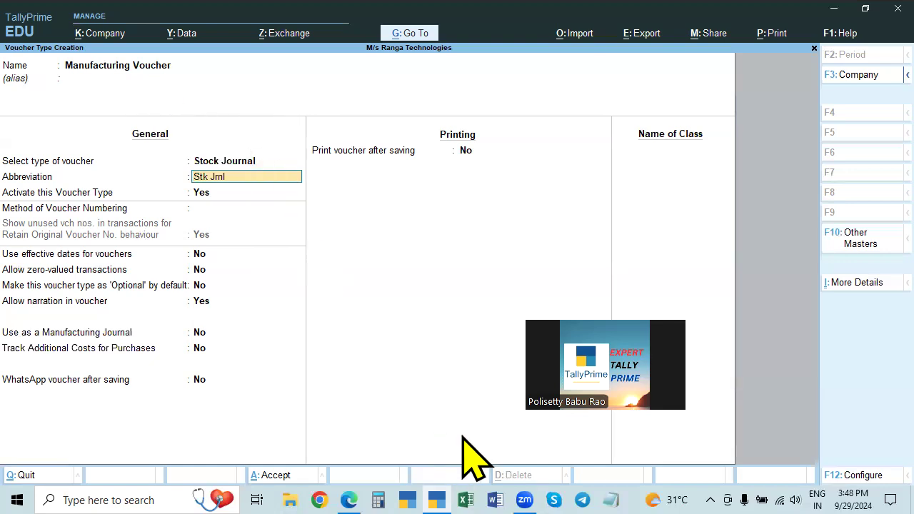
Keep the Stk Jrnl abbreviation, Automatic numbering with Retain Original Voucher No., and No for effective dates and zero-valued transactions
key("Return")
key("Return")
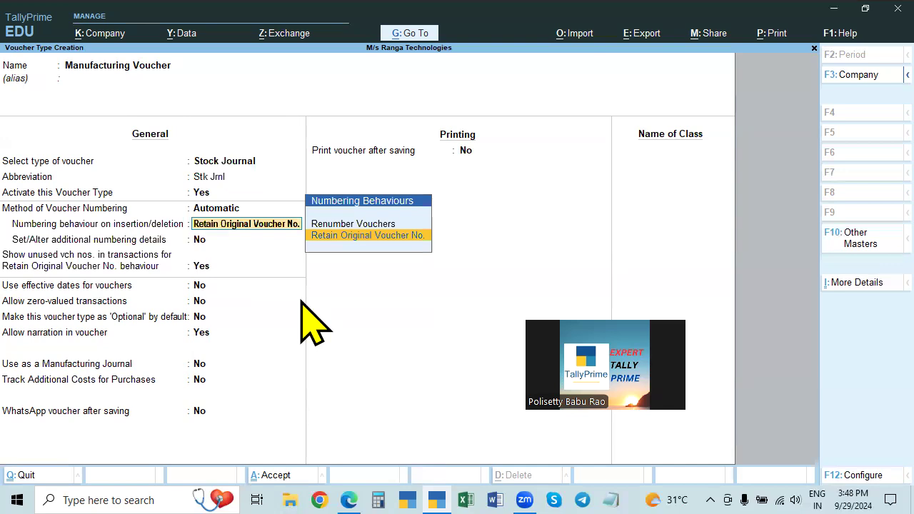
key("Return")
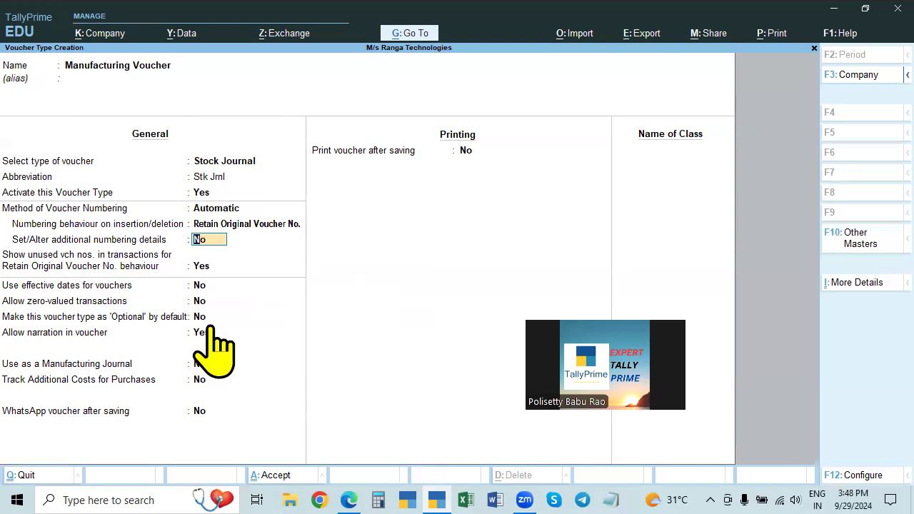
key("Return")
key("Return")
key("Return")
key("Return")
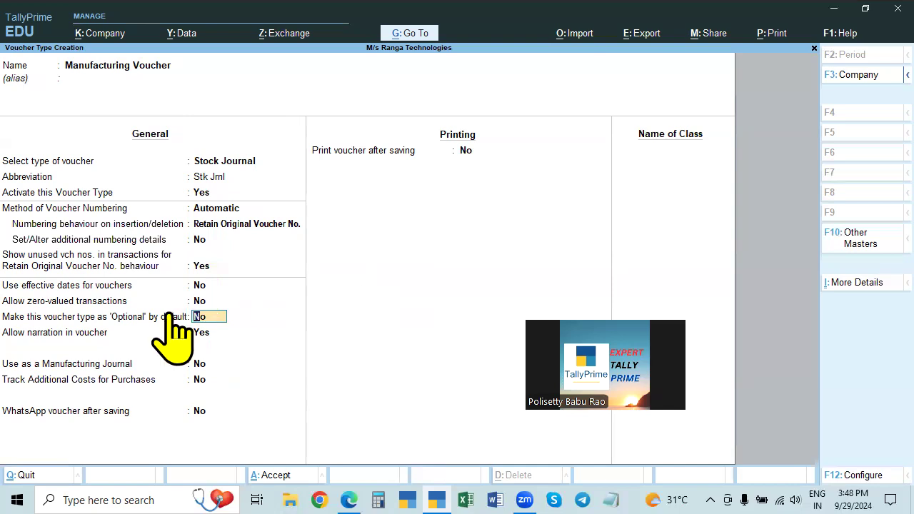
Keep Optional at No and narration at Yes, enable Use as a Manufacturing Journal, save the voucher type and return to the Gateway of Tally
key("Return")
key("Return")
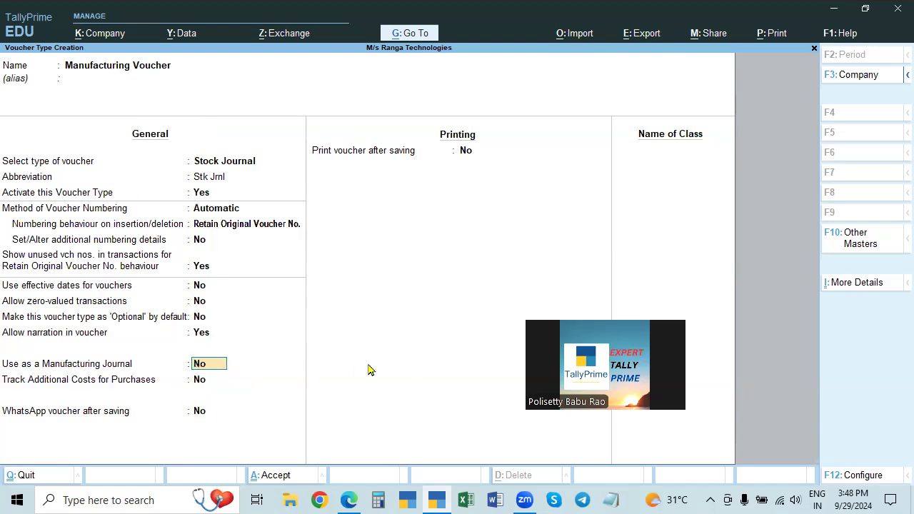
type("y")
key("Return")
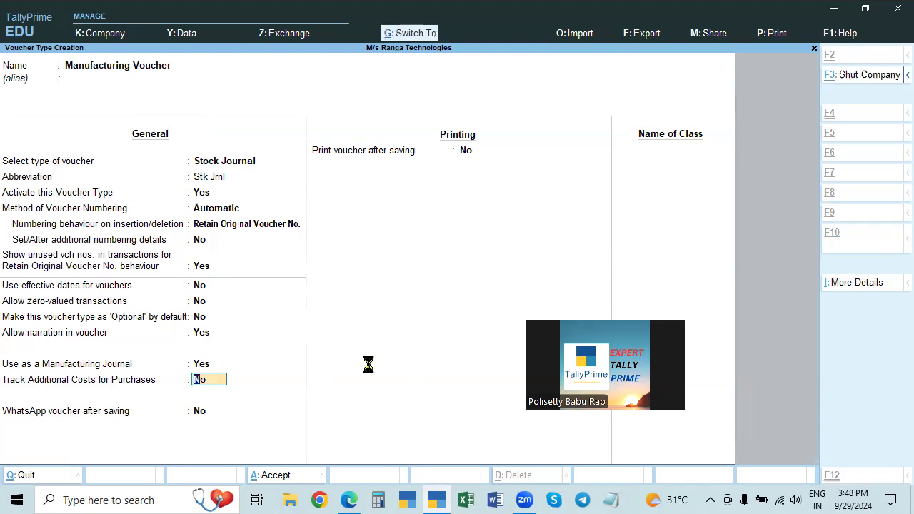
key("ctrl+a")
key("Escape")
key("Escape")
key("Escape")
key("Escape")
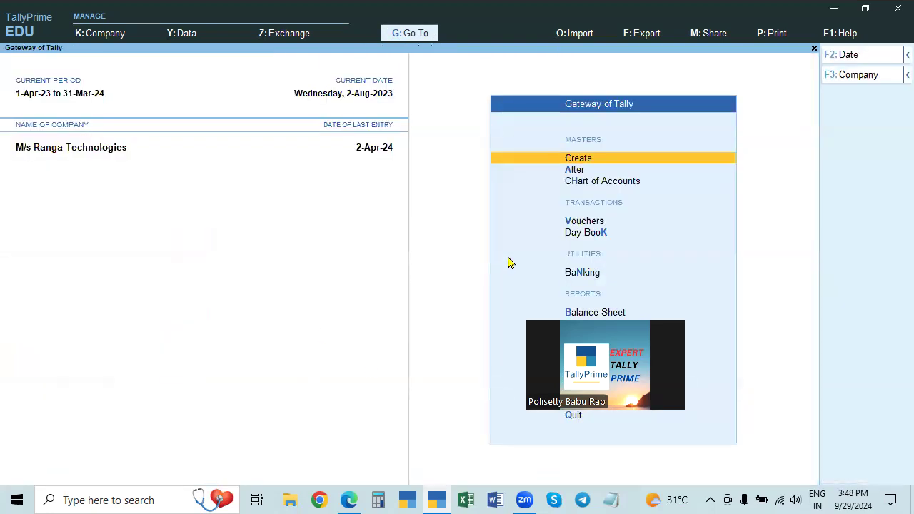
Examine the component quantities and expenses for assembling one desktop computer in the practical problems PDF in Edge, and return to TallyPrime
key("super+e")
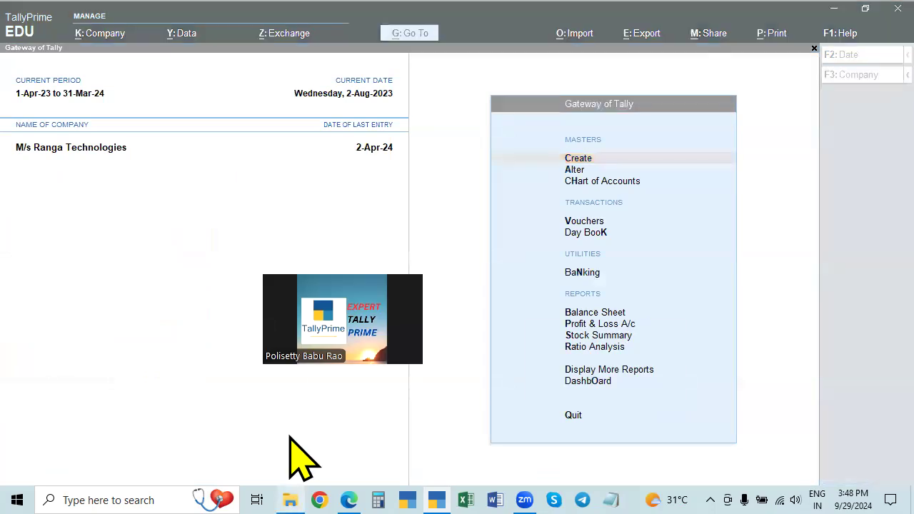
left_click(353, 437)
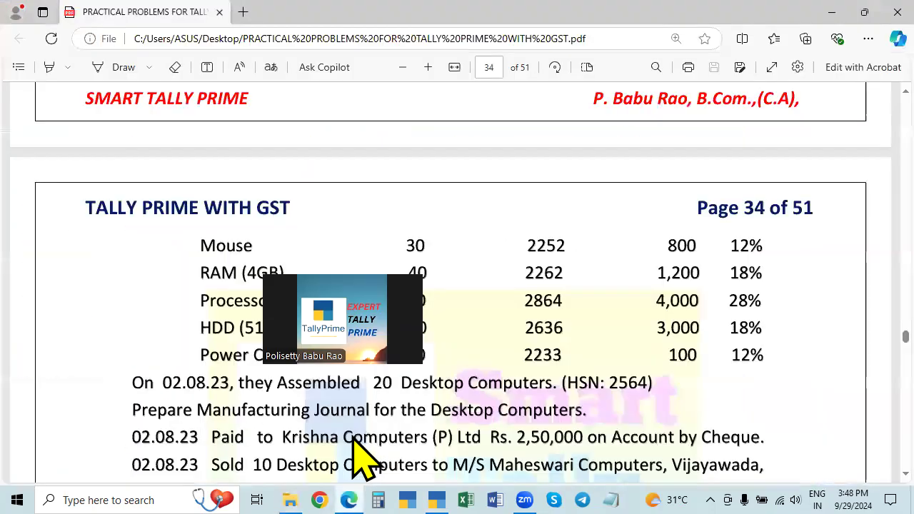
scroll(486, 292, "up", 3)
scroll(500, 303, "down", 3)
scroll(503, 310, "up", 5)
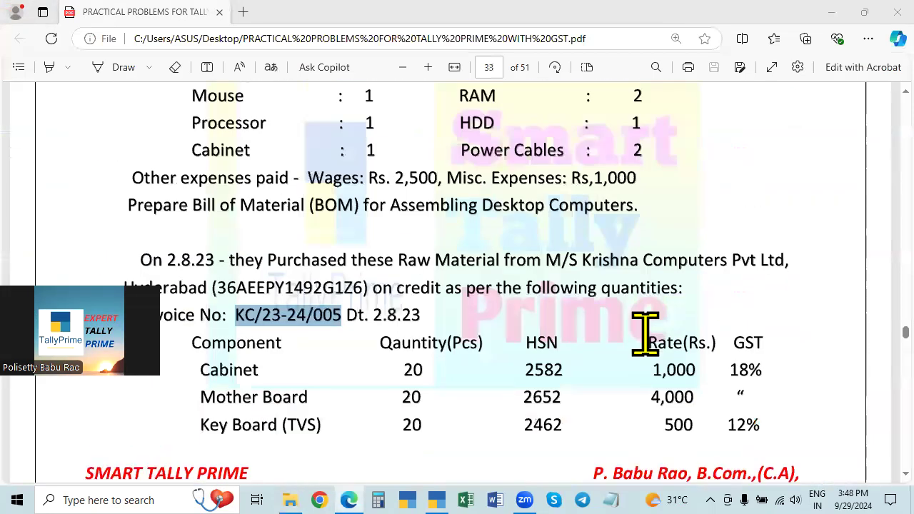
scroll(645, 333, "up", 3)
scroll(445, 286, "up", 1)
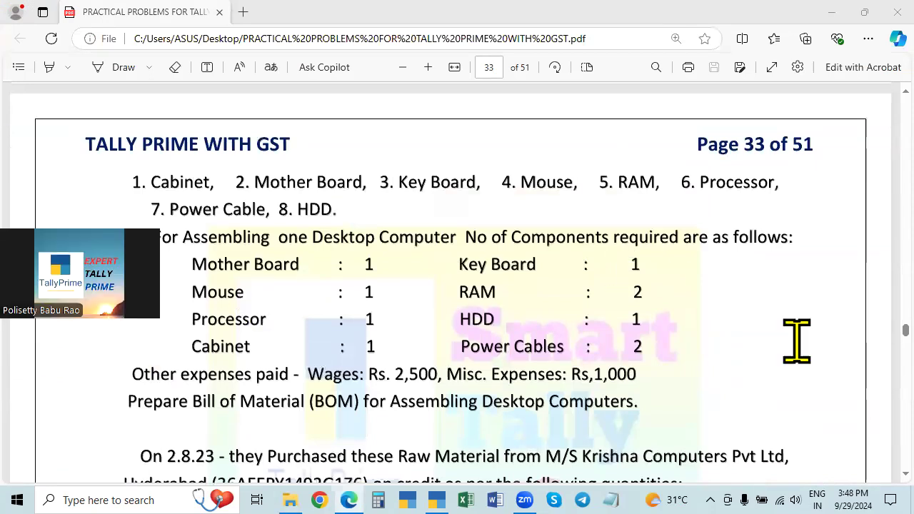
left_click(750, 378)
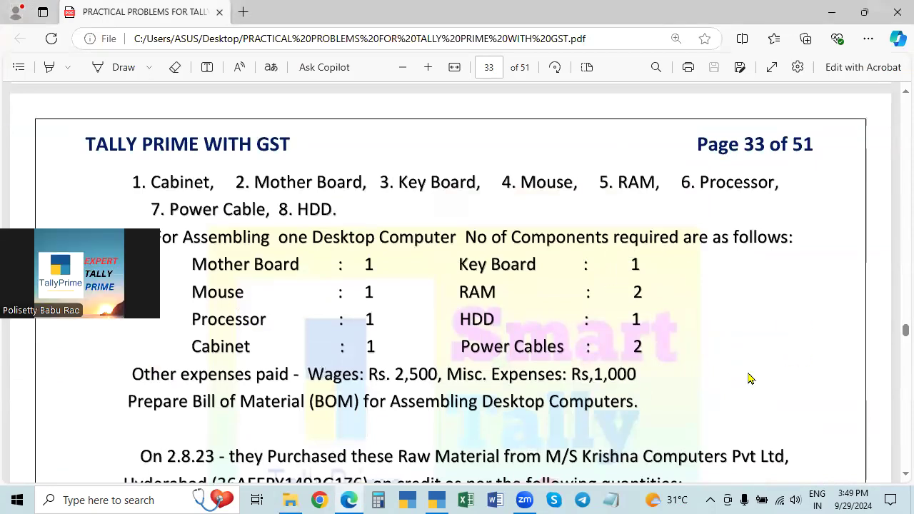
left_click(439, 498)
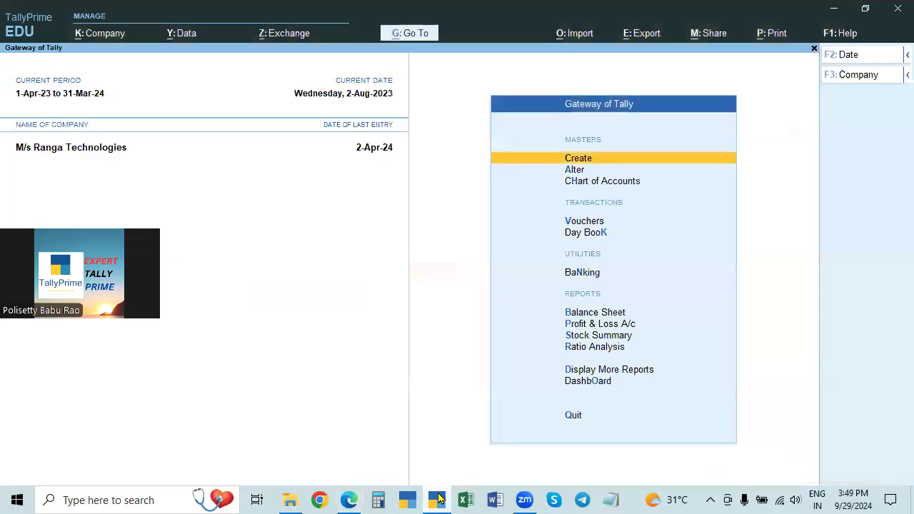
Open a blank Manufacturing Voucher from the list of other voucher types and quit back to the Gateway of Tally
key("Down")
key("Down")
key("Down")
key("Down")
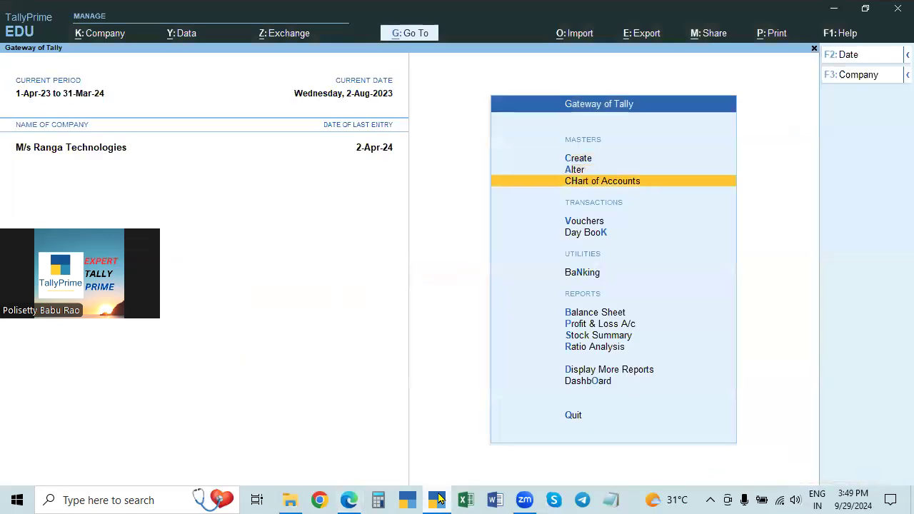
key("Up")
key("Return")
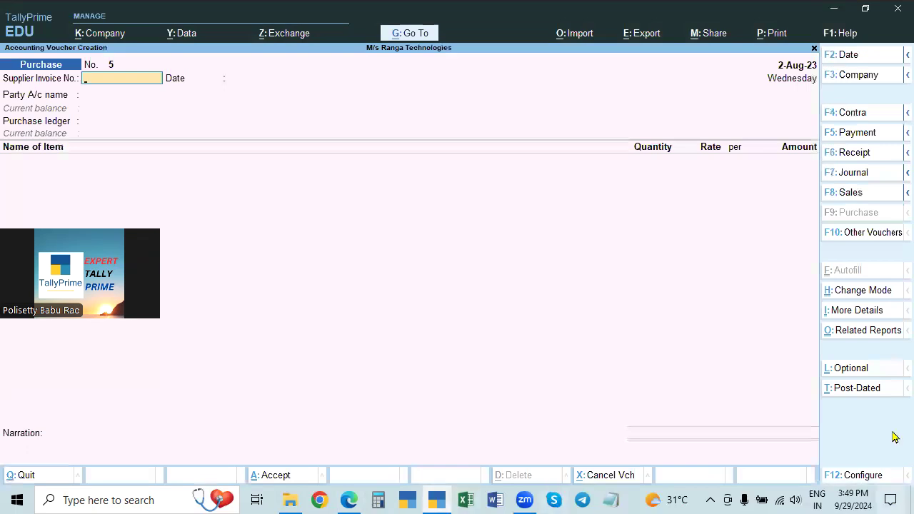
left_click(872, 236)
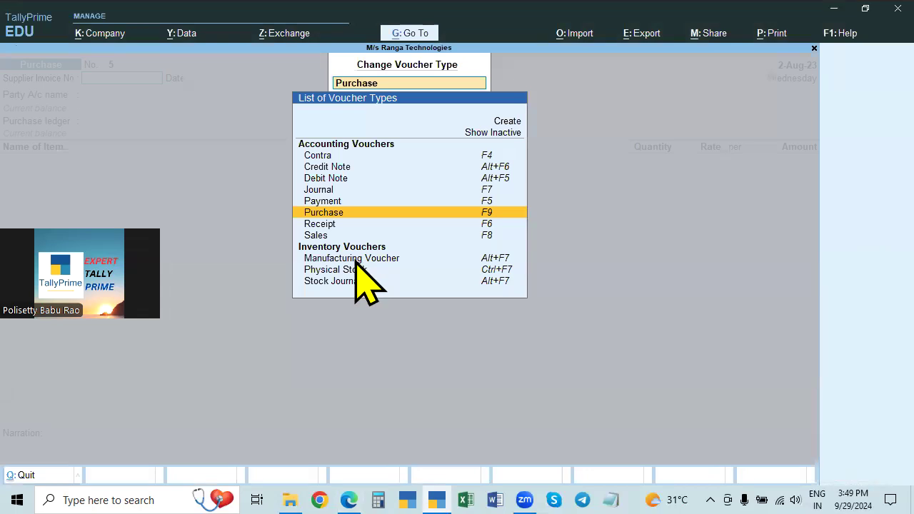
left_click(498, 272)
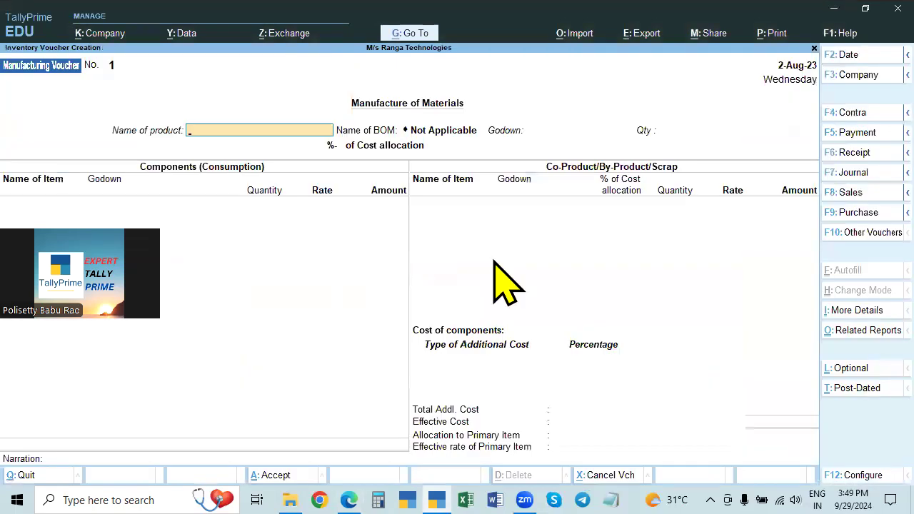
key("Escape")
key("Escape")
key("Escape")
Open voucher entry in Payment mode, switch to the stock journal types and choose Manufacturing Voucher
key("Down")
key("Down")
key("Down")
key("Up")
key("Down")
key("Return")
key("F5")
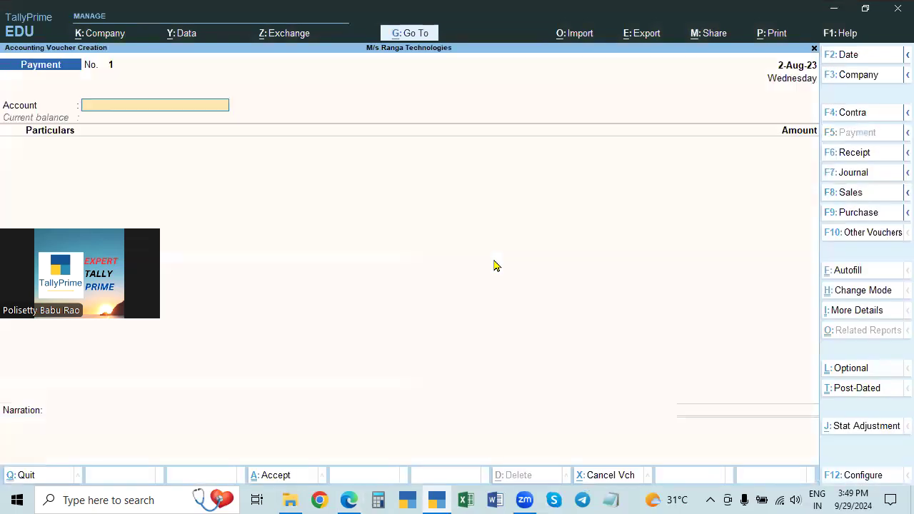
key("alt+F7")
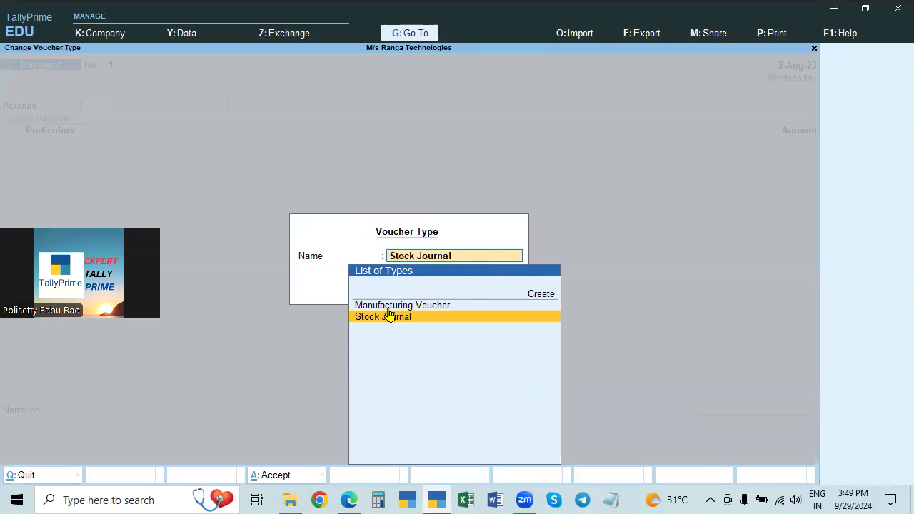
left_click(431, 306)
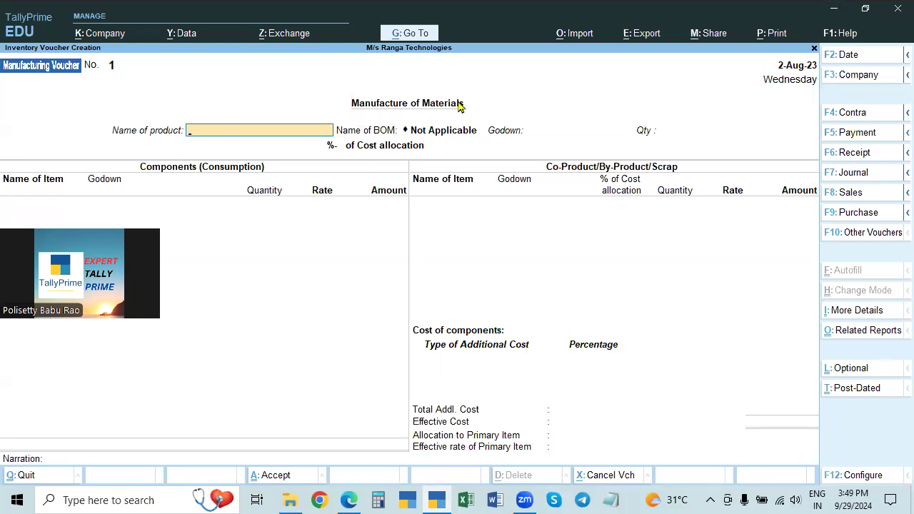
Check the product in the PDF and start creating a stock item named Desk Top Computer for the voucher, without an alias
key("alt+Tab")
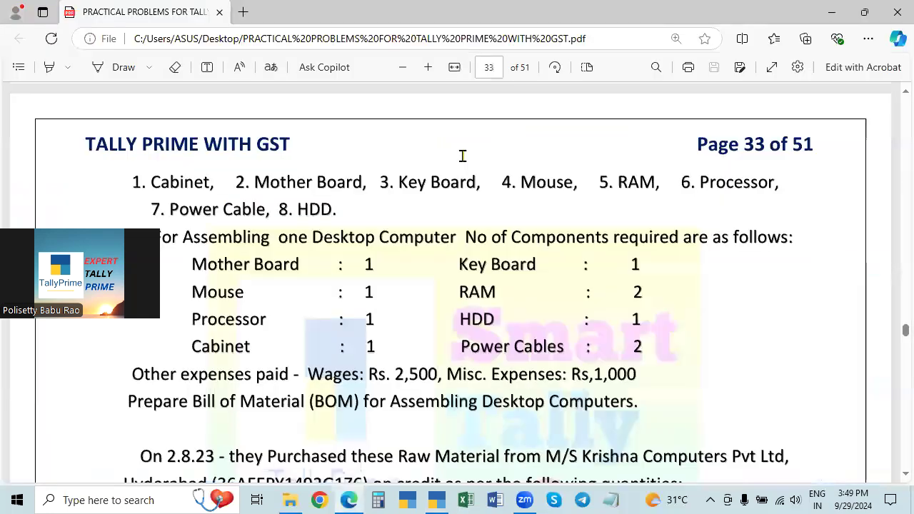
key("alt+Tab")
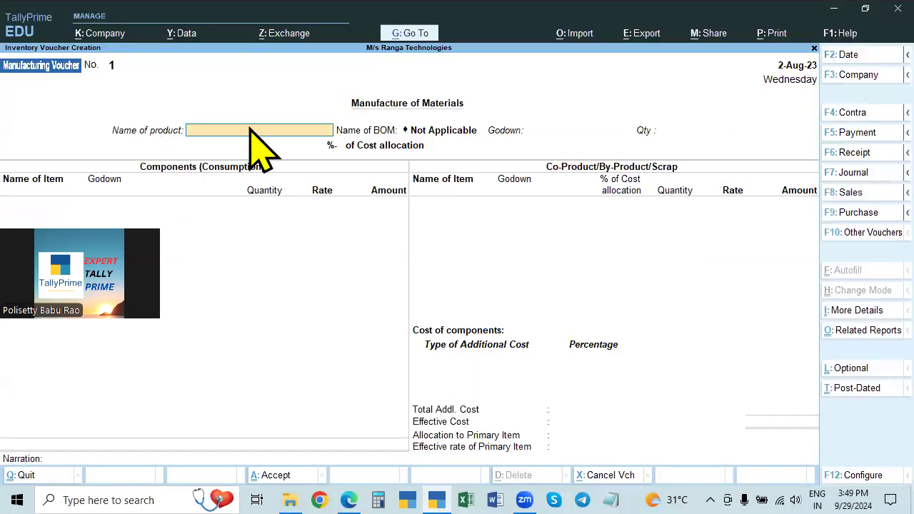
key("alt+Tab")
key("alt+Tab")
key("alt+c")
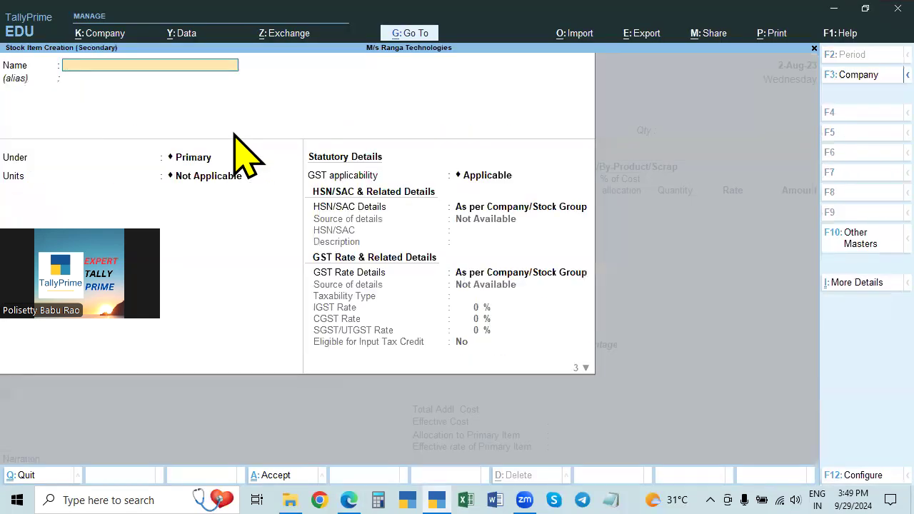
type("Desk top Computer")
key("Return")
key("Return")
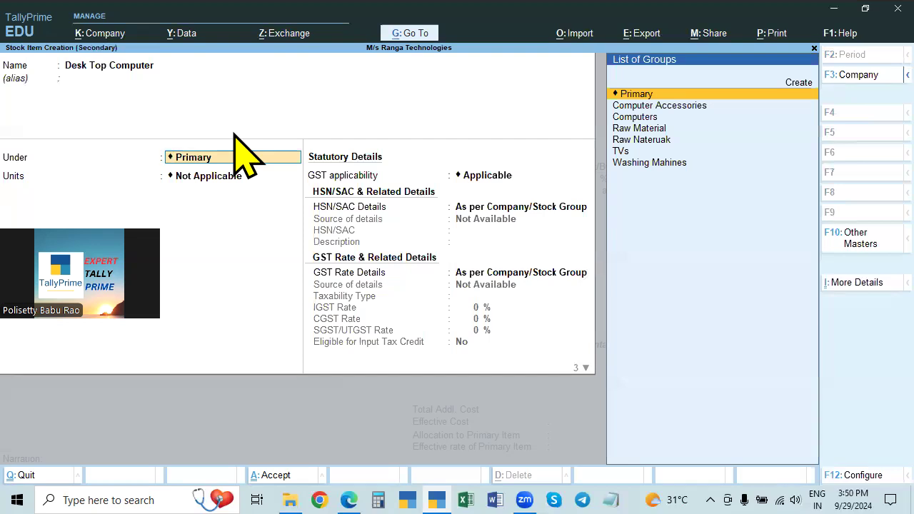
Start creating a new stock group for the item and name it Finished Product
key("alt")
key("alt+c")
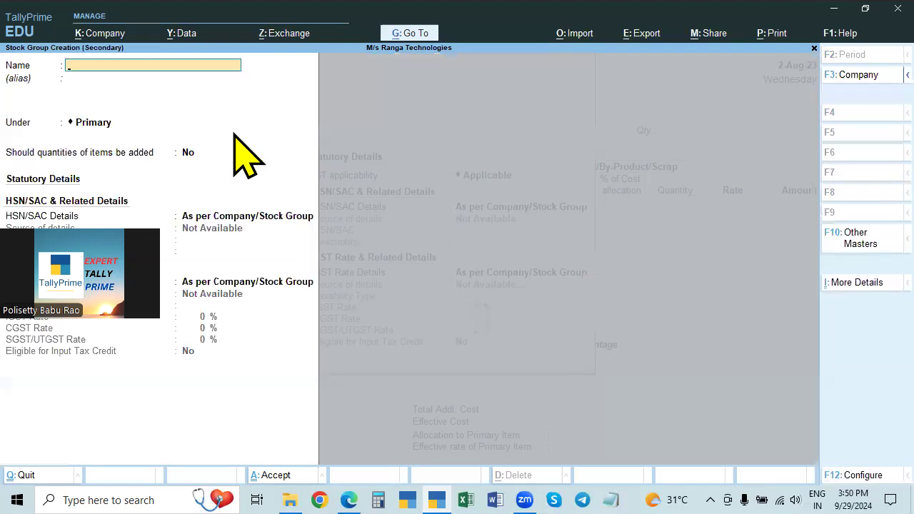
type("Finished Goo")
type("ds")
key("BackSpace")
key("BackSpace")
key("BackSpace")
key("BackSpace")
key("BackSpace")
key("BackSpace")
type("Prodect")
key("BackSpace")
key("BackSpace")
key("BackSpace")
type("uct")
key("Return")
Keep the group under Primary, set quantities of items to be added to Yes, leave HSN and GST details As per Company/Stock Group, and save
key("Return")
key("Return")
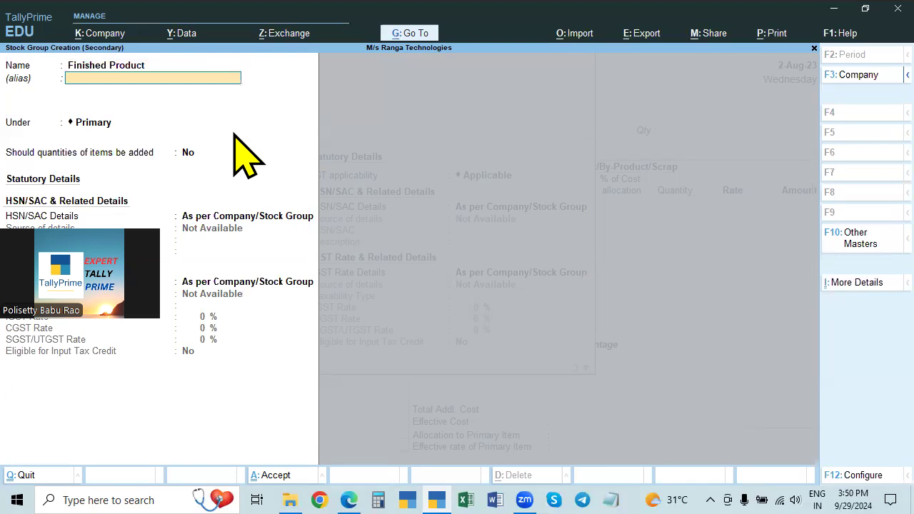
key("y")
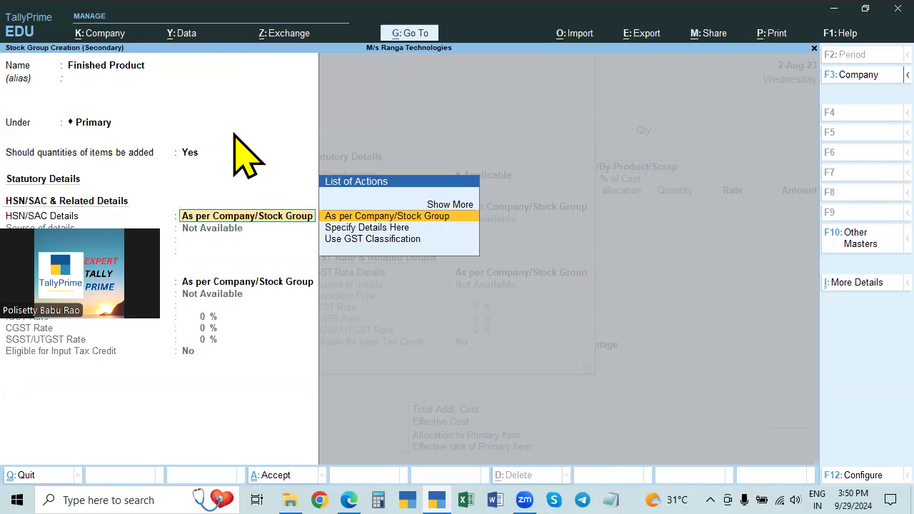
key("Return")
key("Return")
key("Return")
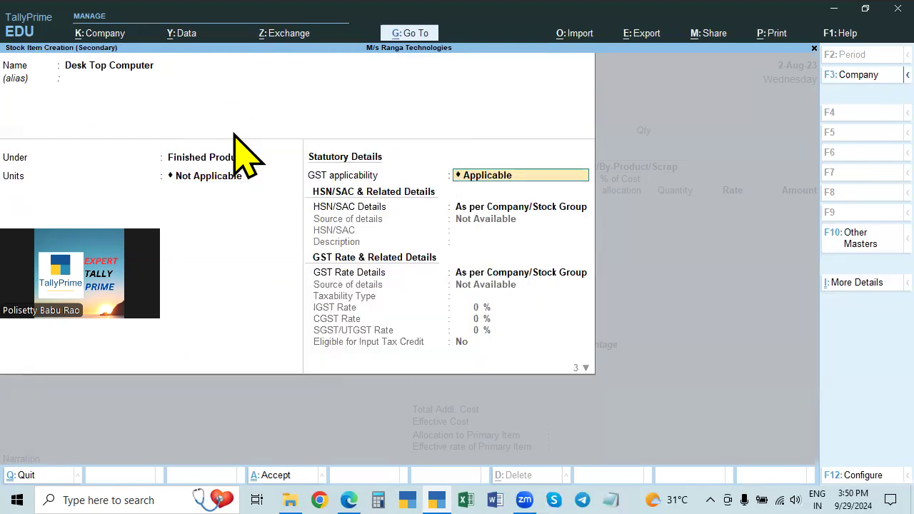
Keep Desk Top Computer under Finished Product and set its units to PCS
left_click(190, 157)
key("Return")
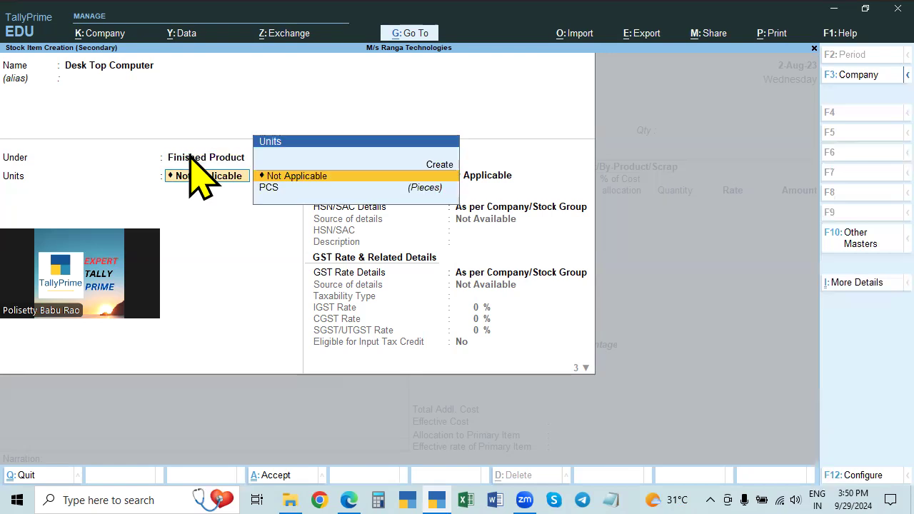
key("Down")
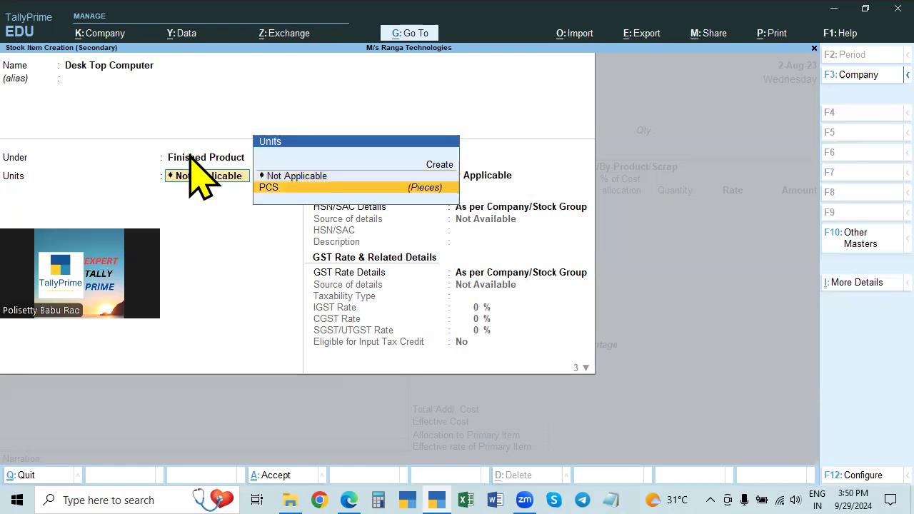
key("Return")
Keep GST Applicable for the item and specify its HSN/SAC code as 1144, without a description
key("Return")
key("Return")
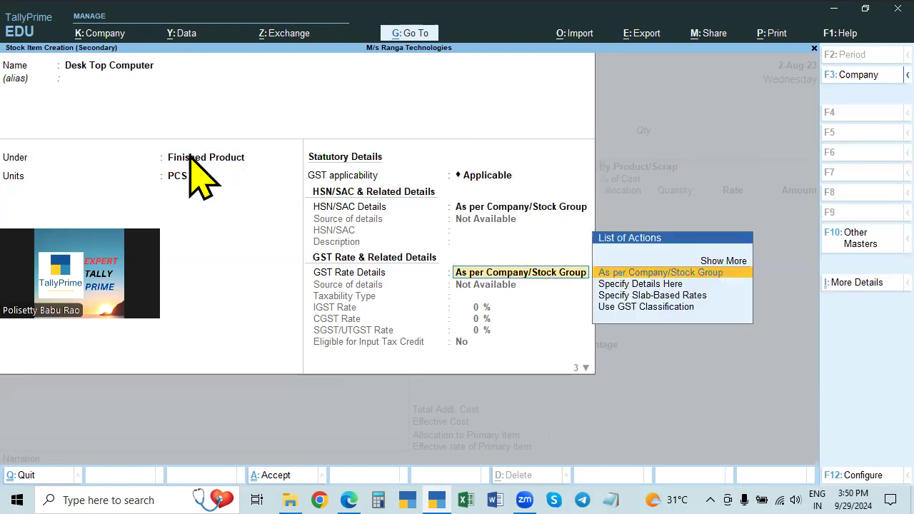
key("BackSpace")
key("Down")
key("Return")
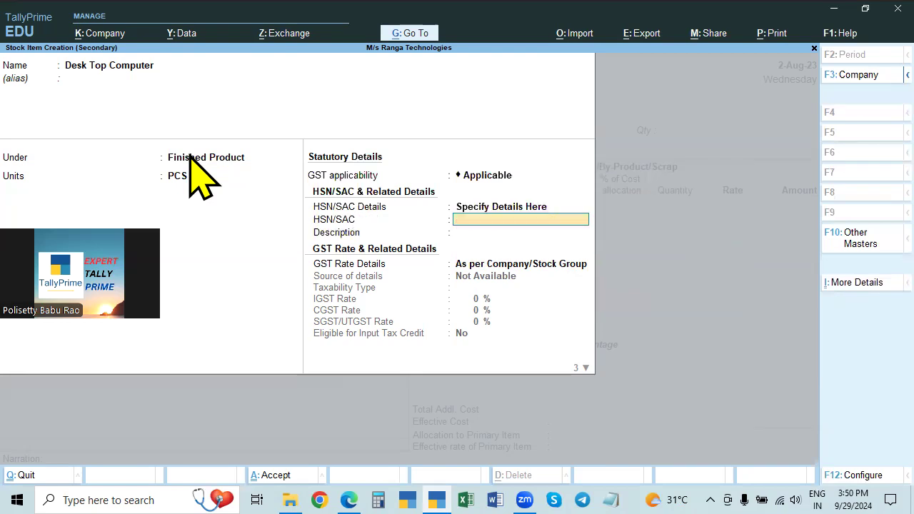
type("1144")
key("Return")
key("Return")
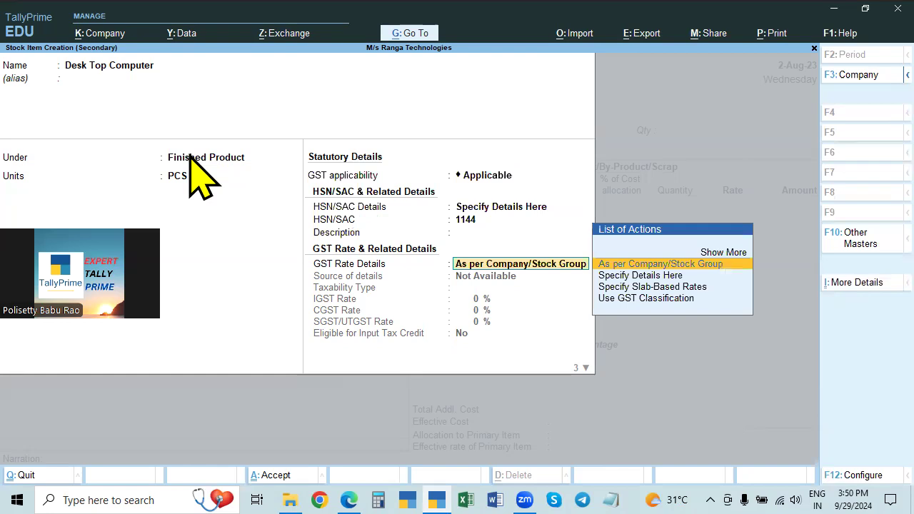
Specify the item's GST rate as Taxable at 18% IGST, keep Goods as the supply type and save the stock item
key("Down")
key("Return")
key("Return")
type("18")
key("Return")
key("Return")
key("Return")
key("Return")
key("Return")
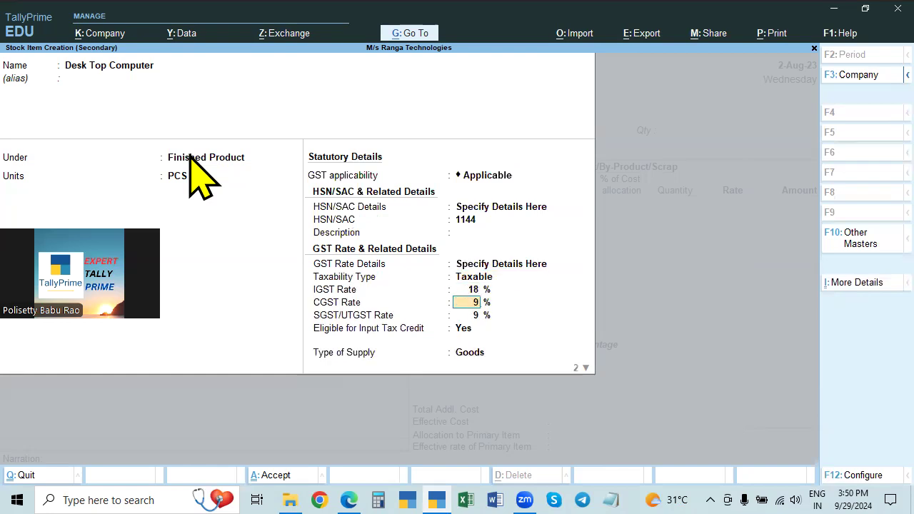
key("Return")
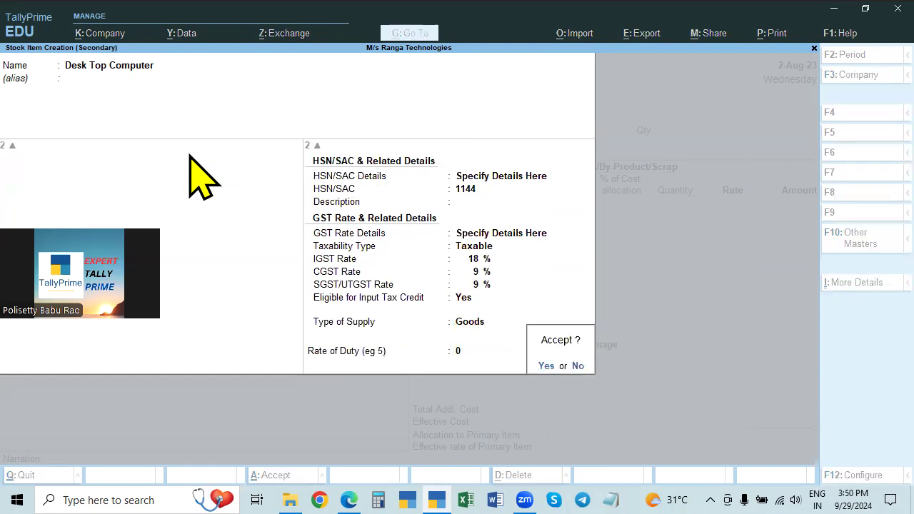
key("Return")
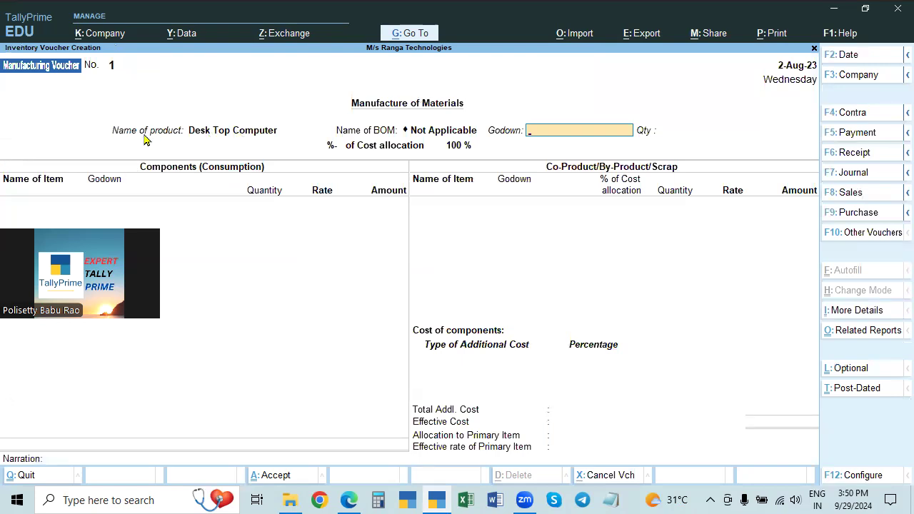
left_click(217, 136)
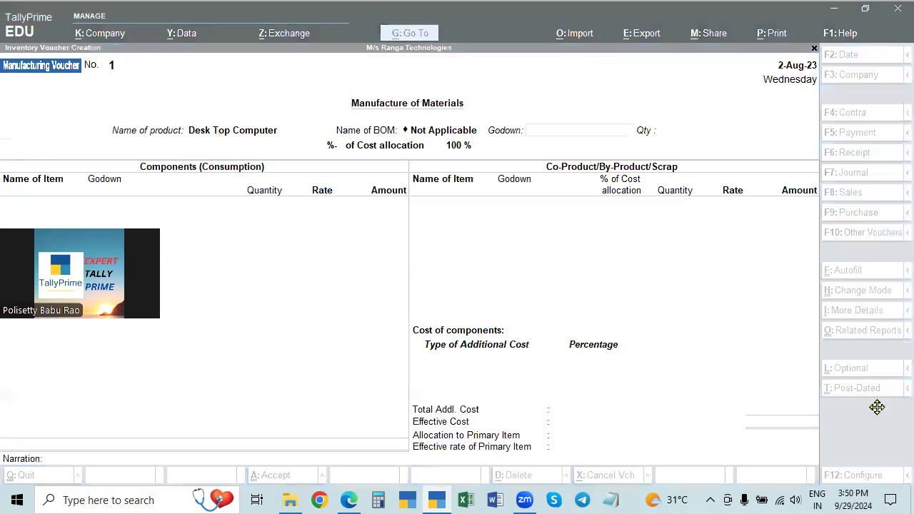
left_click(562, 131)
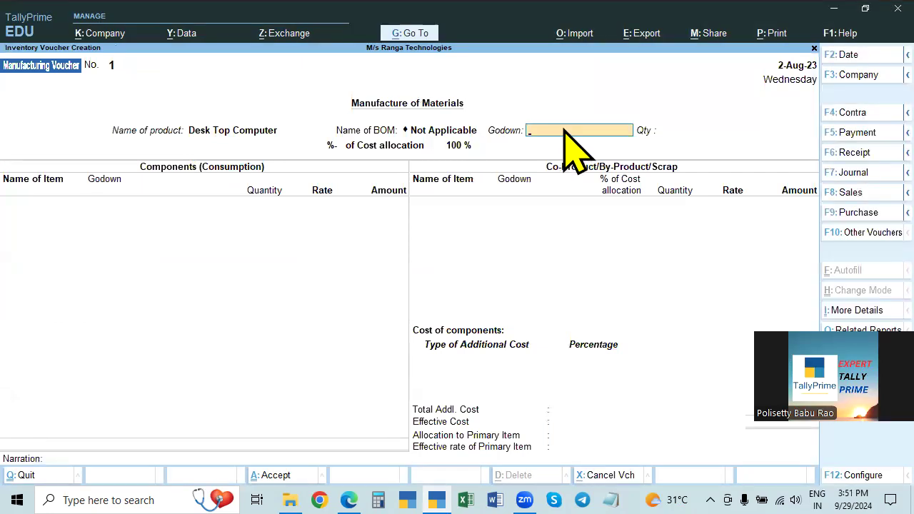
left_click(853, 437)
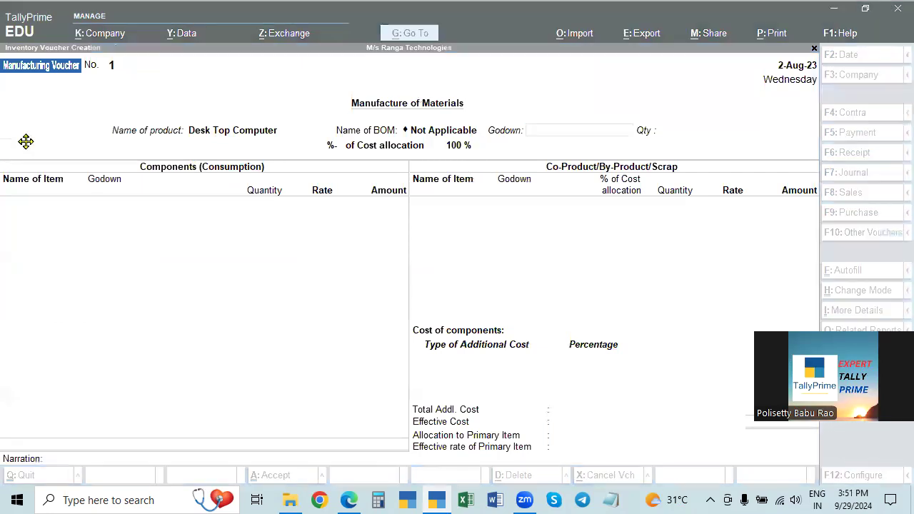
Create a godown named Finished Goods Godown under Primary, without an alias, as the location for the Desk Top Computer product
left_click_drag(26, 141, 29, 135)
left_click(564, 125)
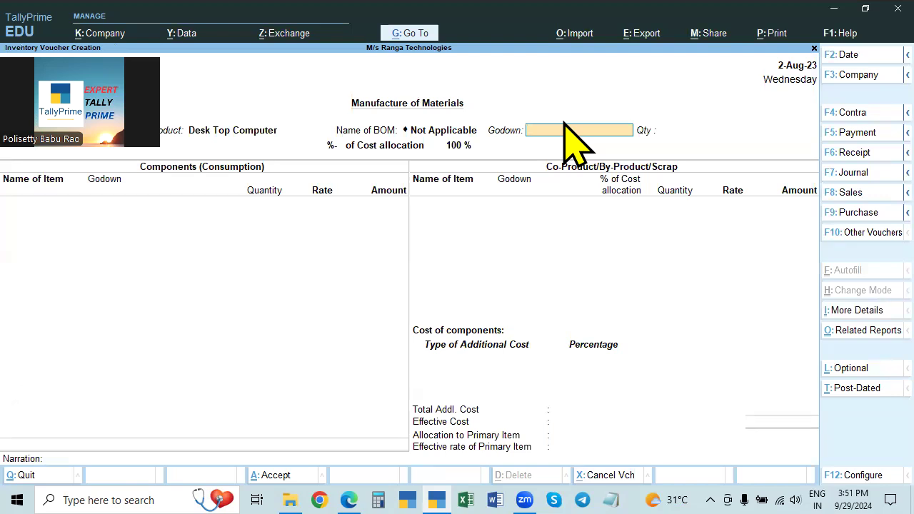
key("alt+c")
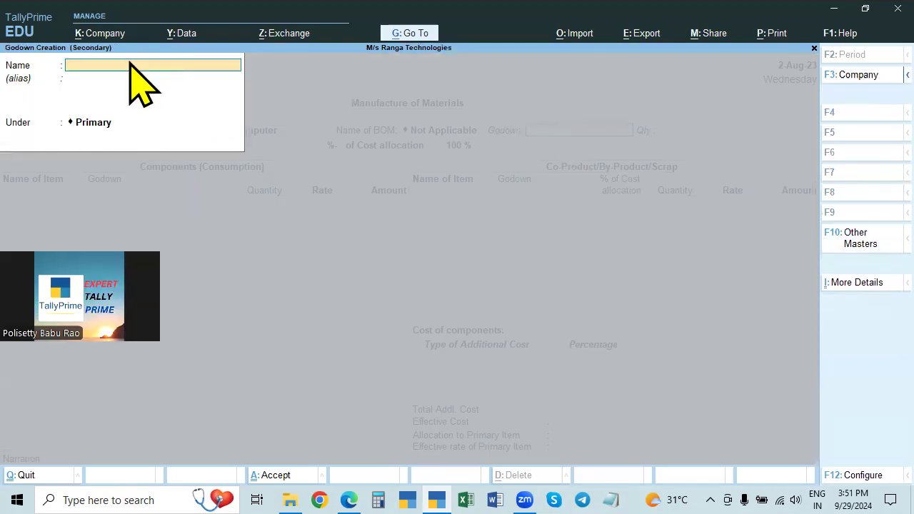
type("Finished Goods Godown")
key("Return")
key("Return")
key("Return")
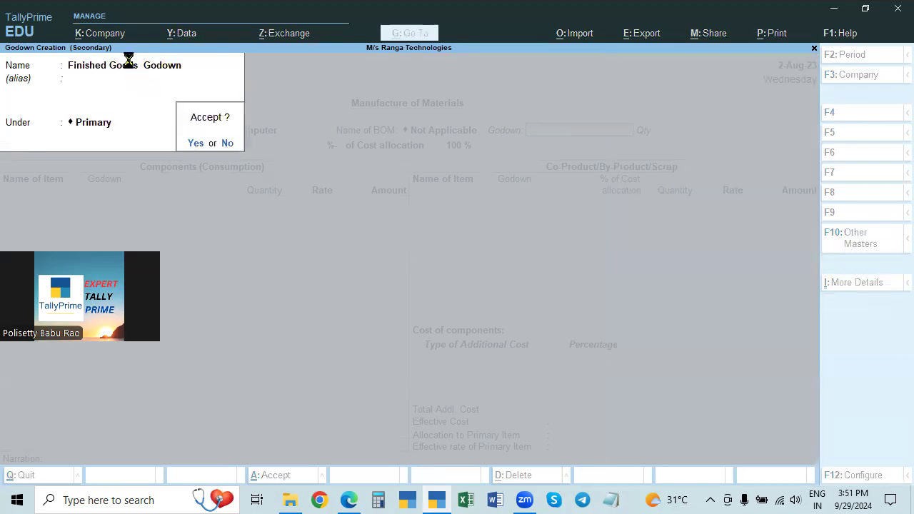
key("Return")
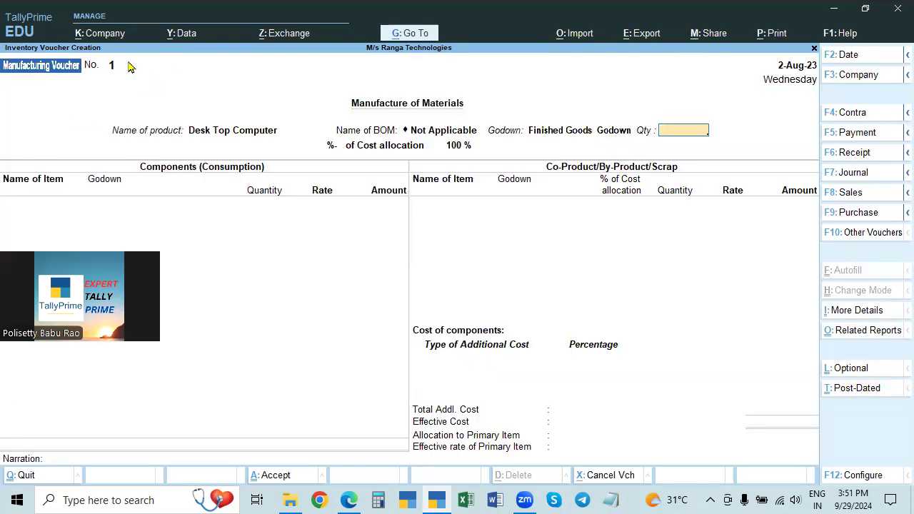
Look up the number of assembled desktop computers in the practical problems PDF and set the product quantity to 20 PCS
left_click(350, 500)
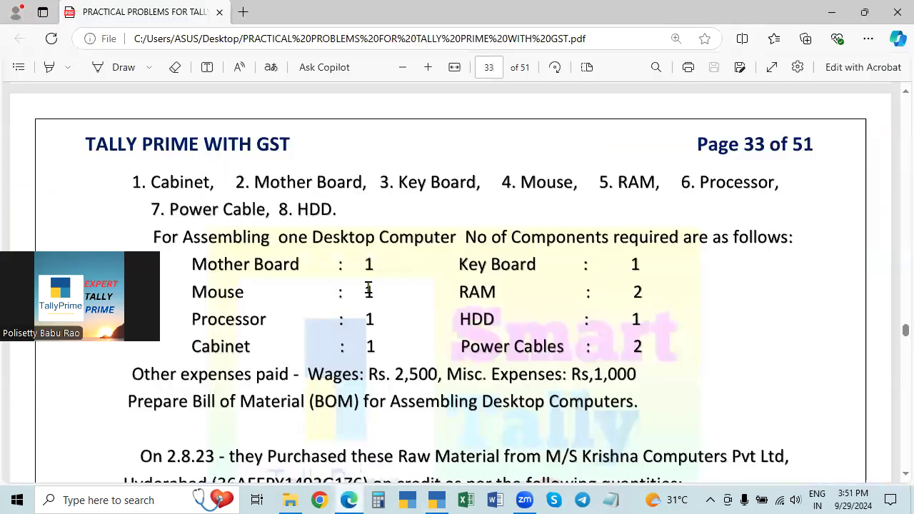
scroll(591, 317, "down", 2)
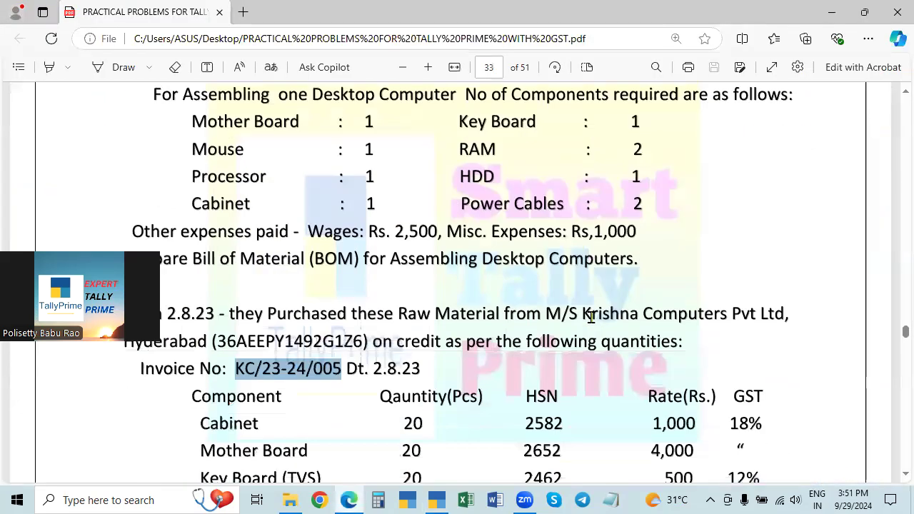
scroll(592, 317, "down", 7)
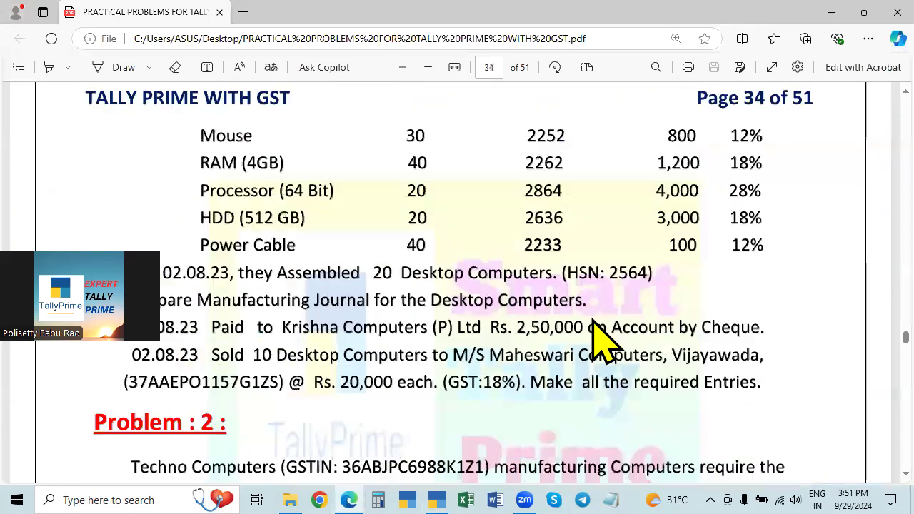
scroll(263, 255, "down", 1)
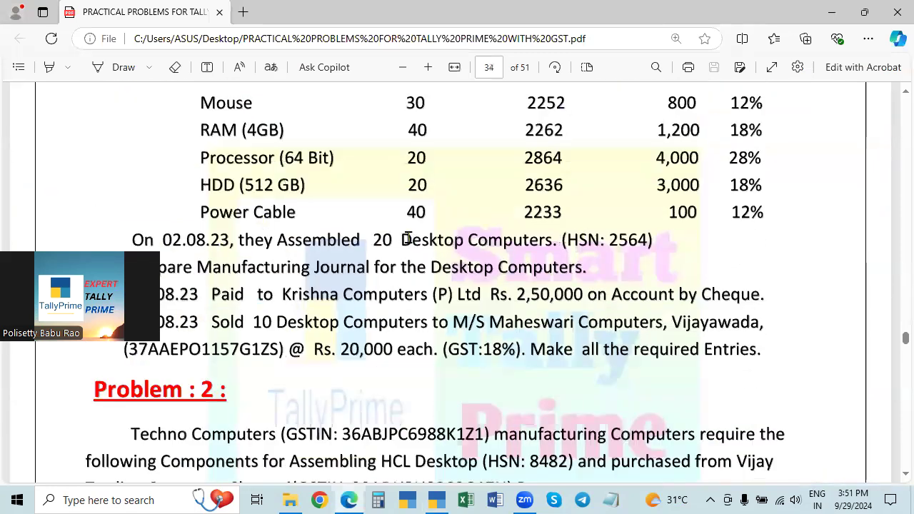
key("alt+Tab")
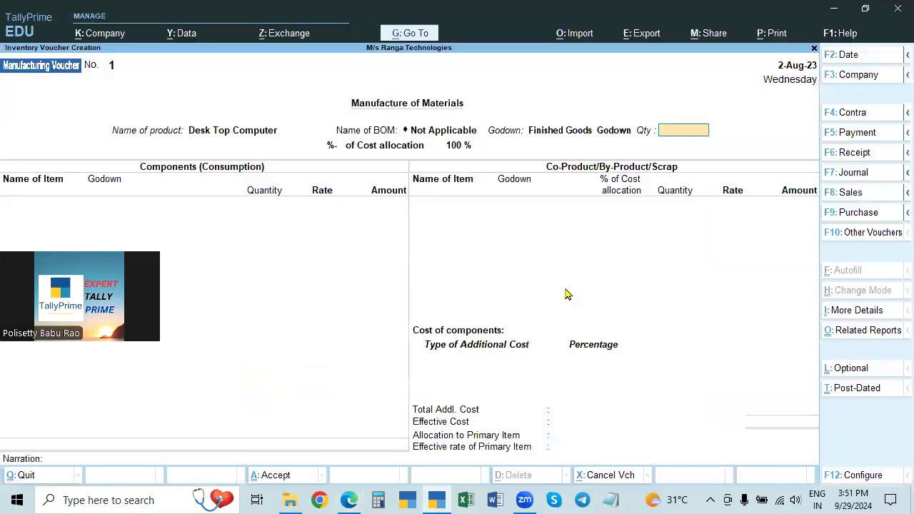
type("20")
key("Return")
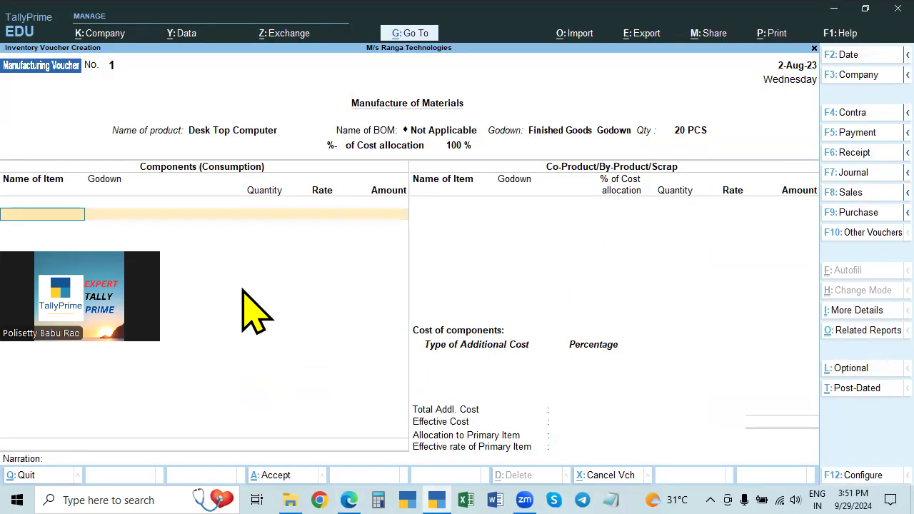
left_click_drag(150, 327, 825, 338)
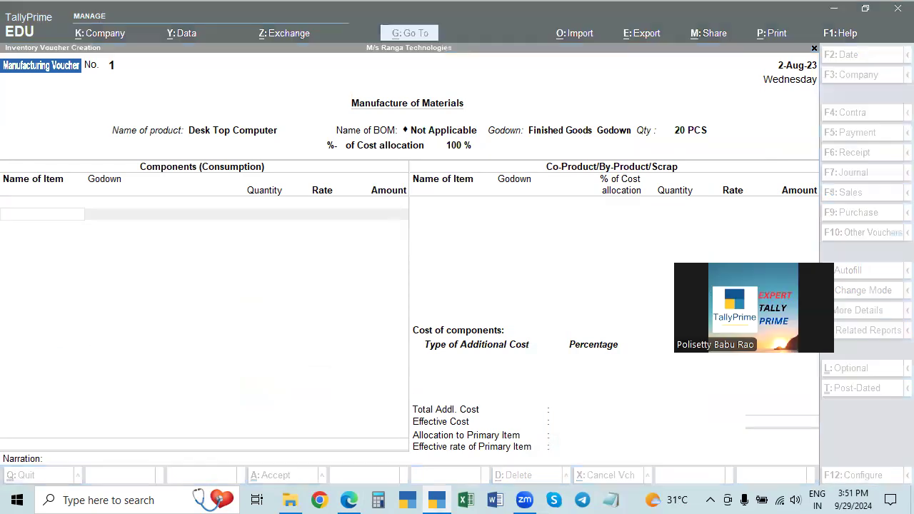
Review the PDF's list of components required to assemble one desktop computer against the voucher's product quantity
left_click(688, 134)
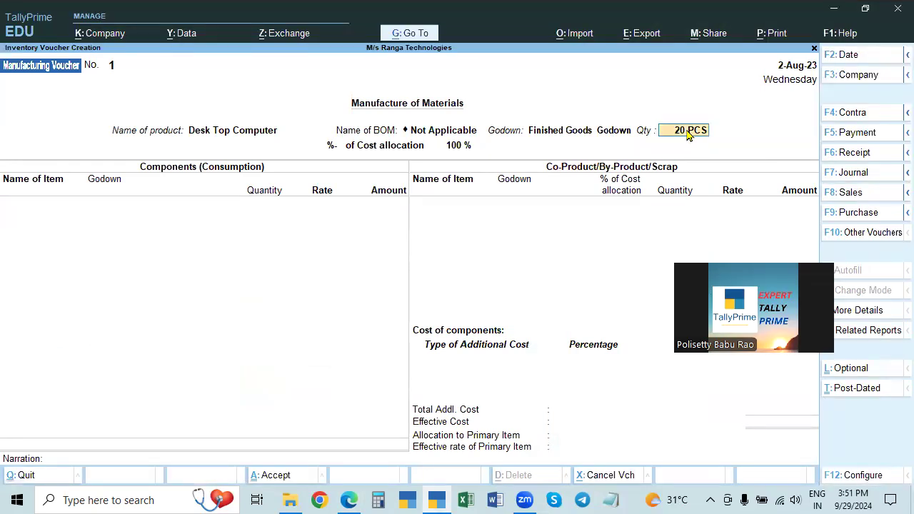
key("alt+Tab")
scroll(514, 265, "up", 4)
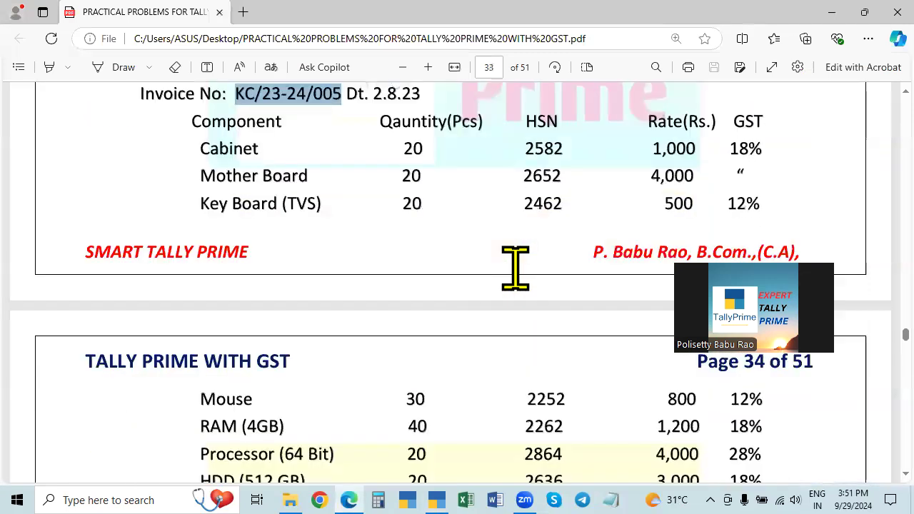
scroll(516, 266, "up", 5)
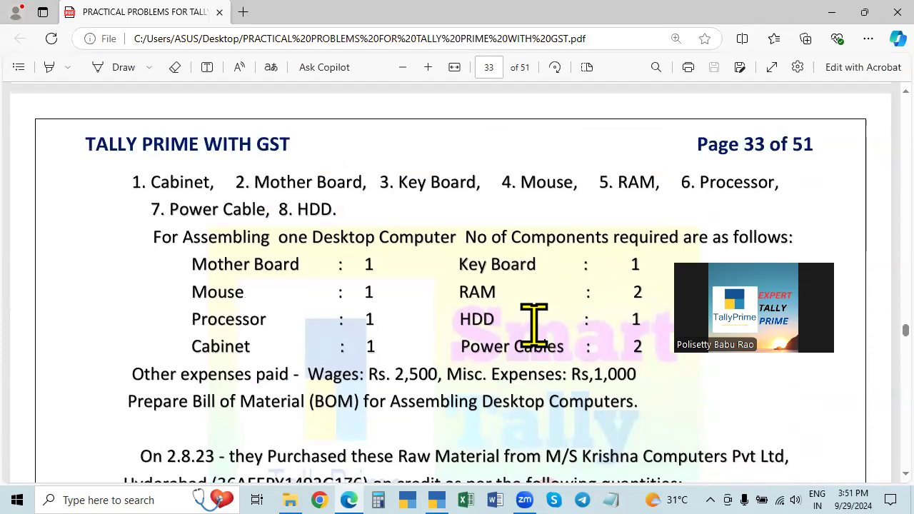
key("alt+Tab")
key("alt+Tab")
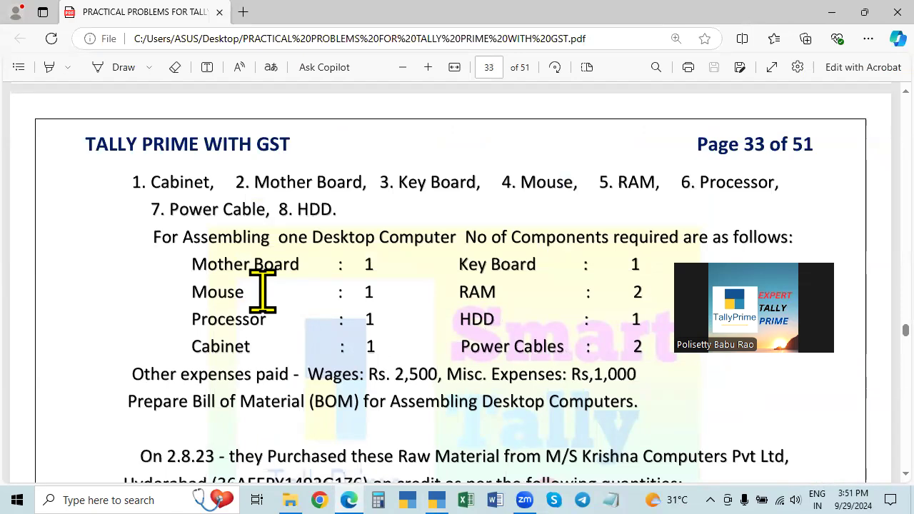
key("alt+Tab")
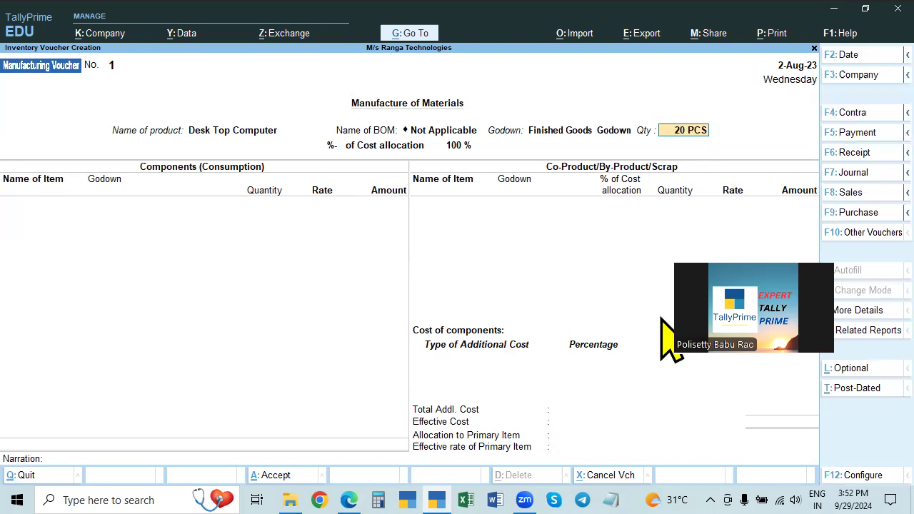
key("alt+Tab")
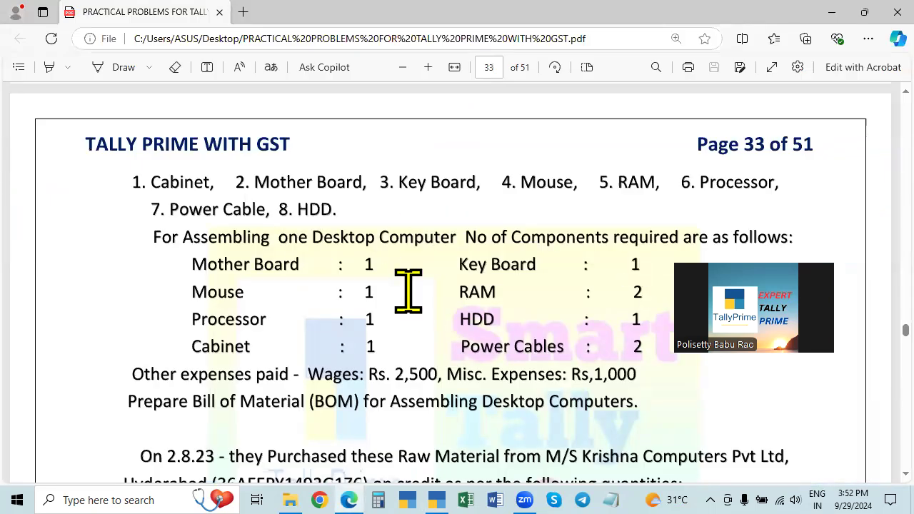
key("alt+Tab")
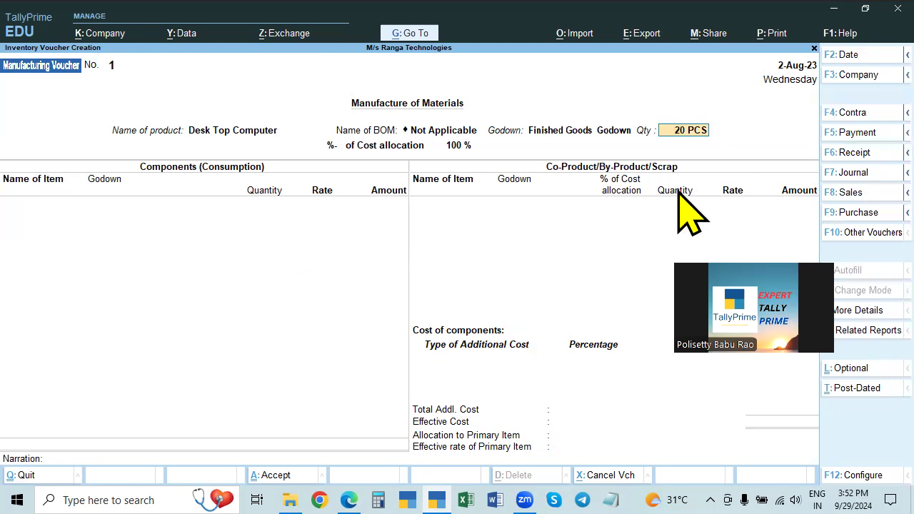
Add Mother Board as the first consumed component, drawn from Raw Material Godoan
key("Return")
key("alt+Tab")
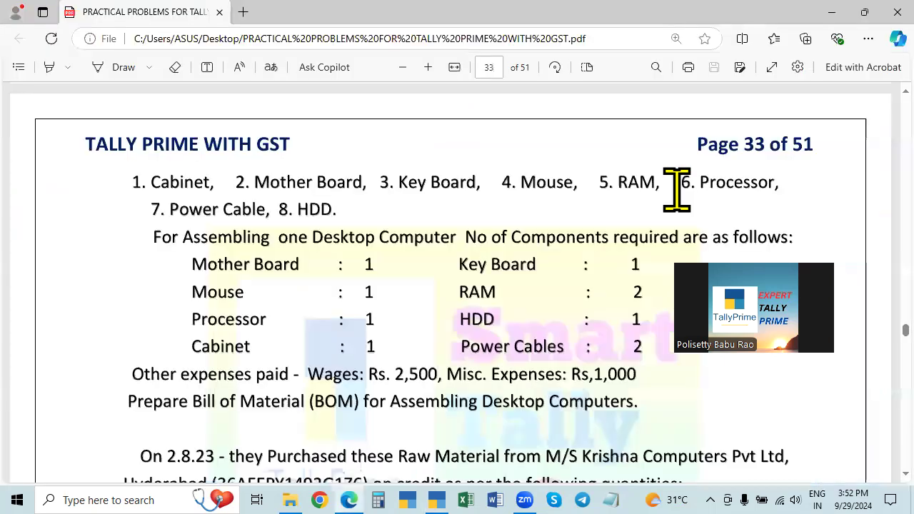
key("alt+Tab")
type("Moth")
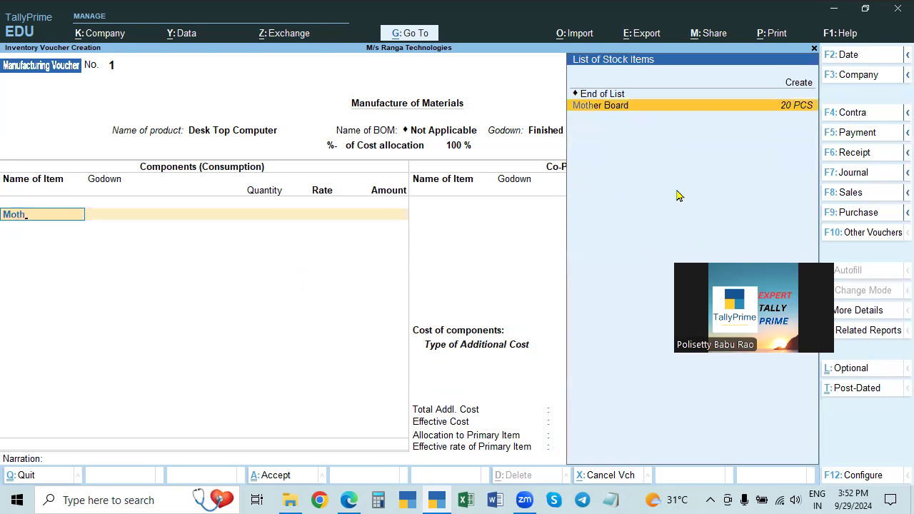
key("Return")
key("alt+Tab")
key("alt+Tab")
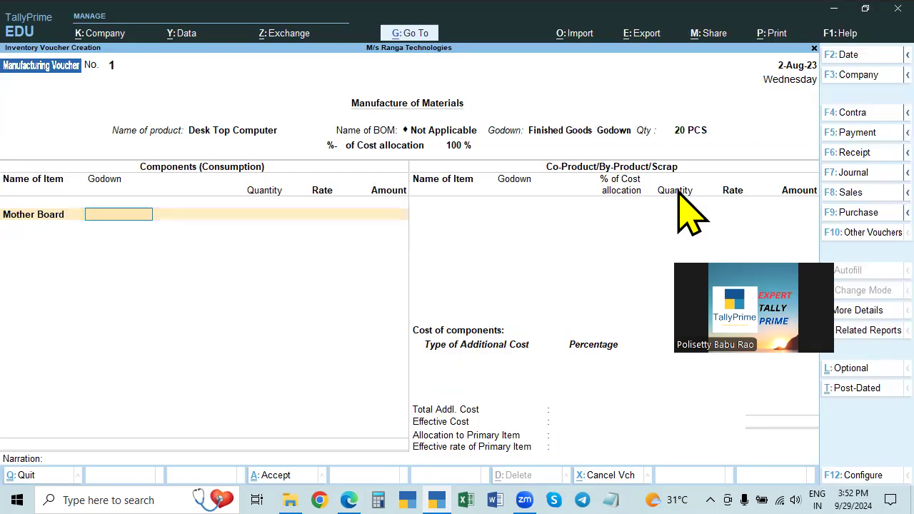
type("R")
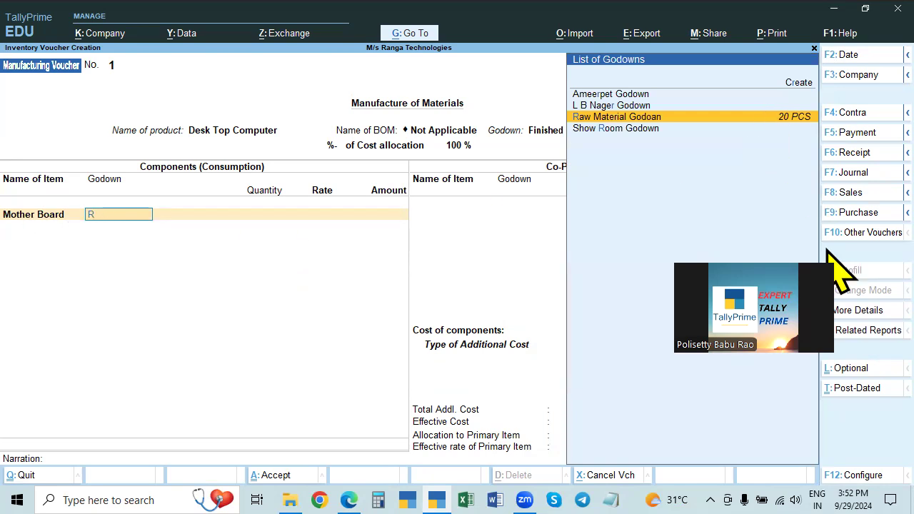
key("Return")
Set the Mother Board quantity to 1 PCS as listed in the PDF and keep its filled-in rate and amount
key("alt+Tab")
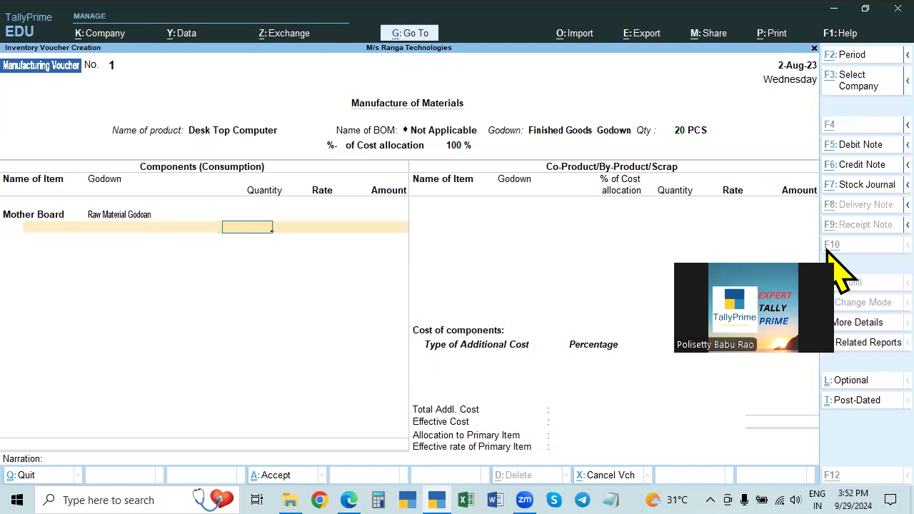
left_click(895, 6)
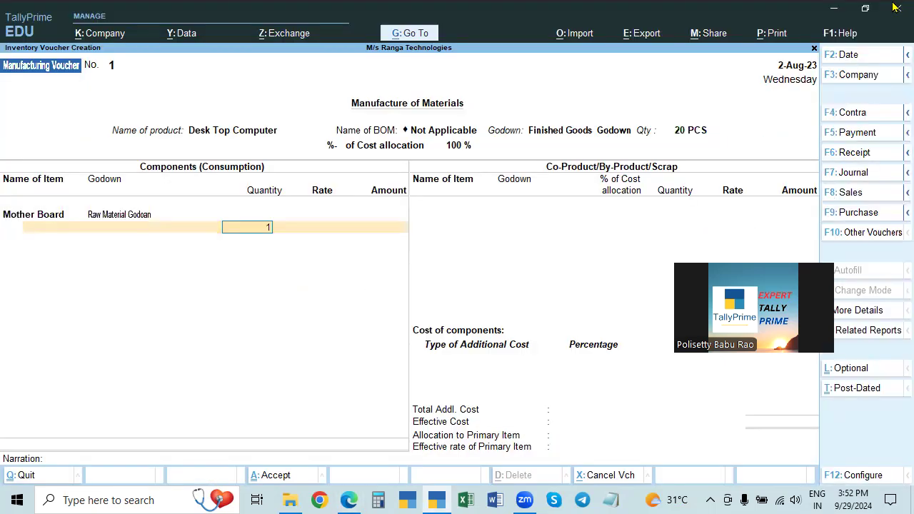
key("Return")
key("alt+Tab")
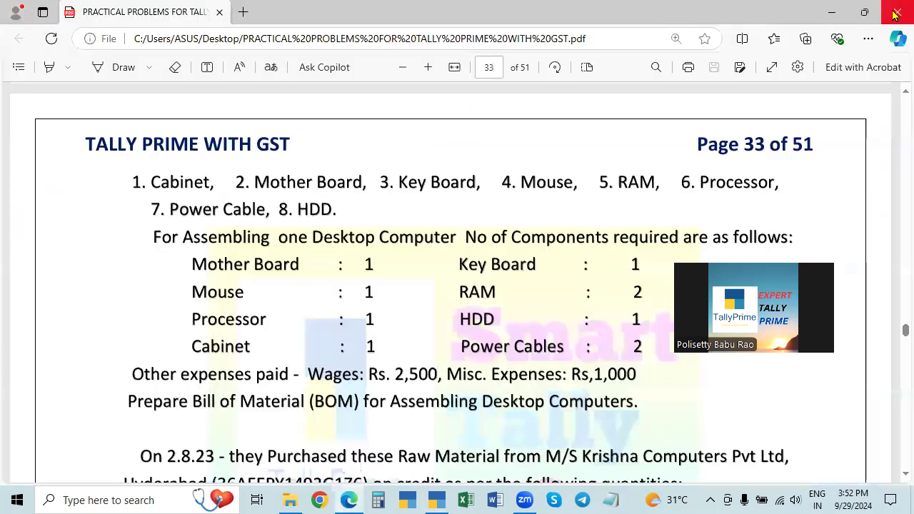
key("alt+Tab")
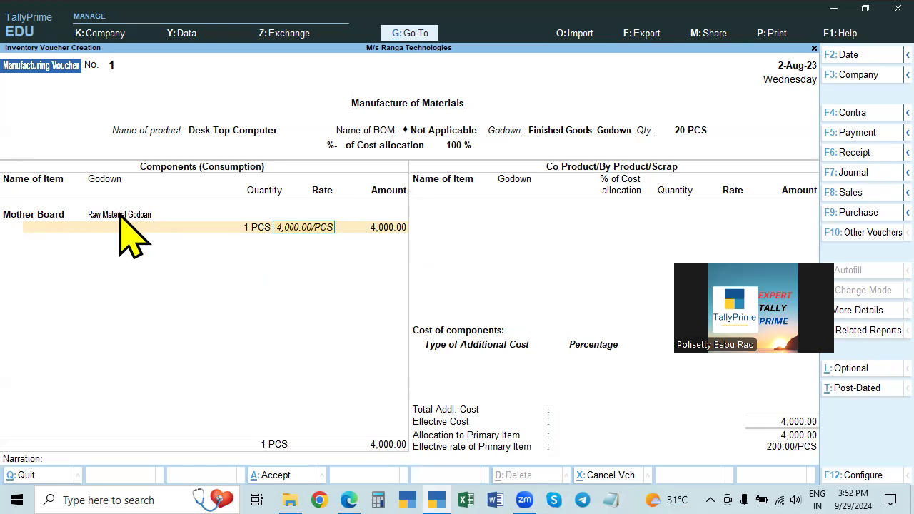
key("Return")
key("Return")
Add Mouse as the second component from Raw Material Godoan with quantity 1 PCS, keeping the filled-in rate and amount
key("alt+Tab")
key("alt+Tab")
type("Mou")
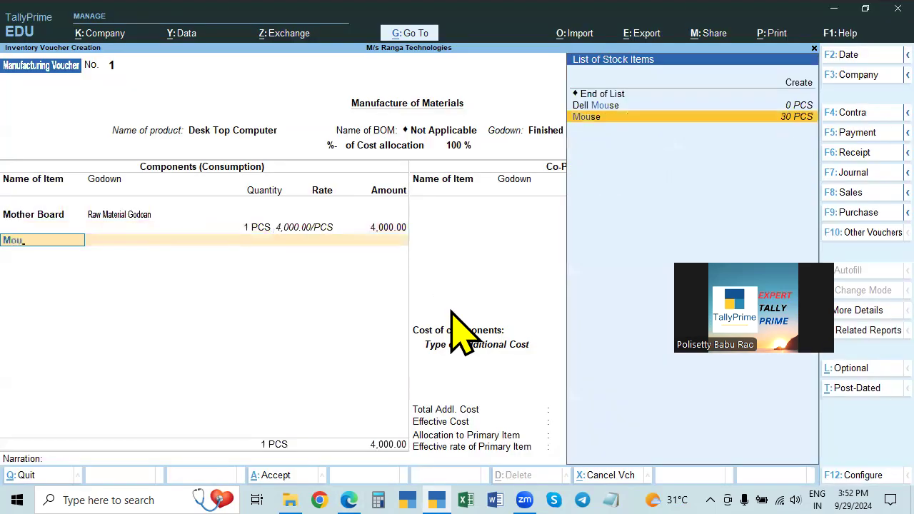
key("Return")
key("Return")
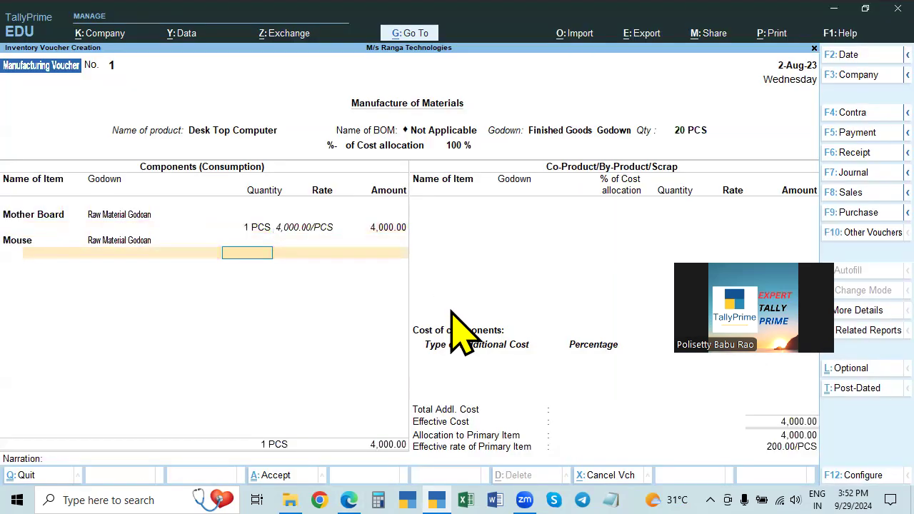
type("1")
key("Return")
key("Return")
key("Return")
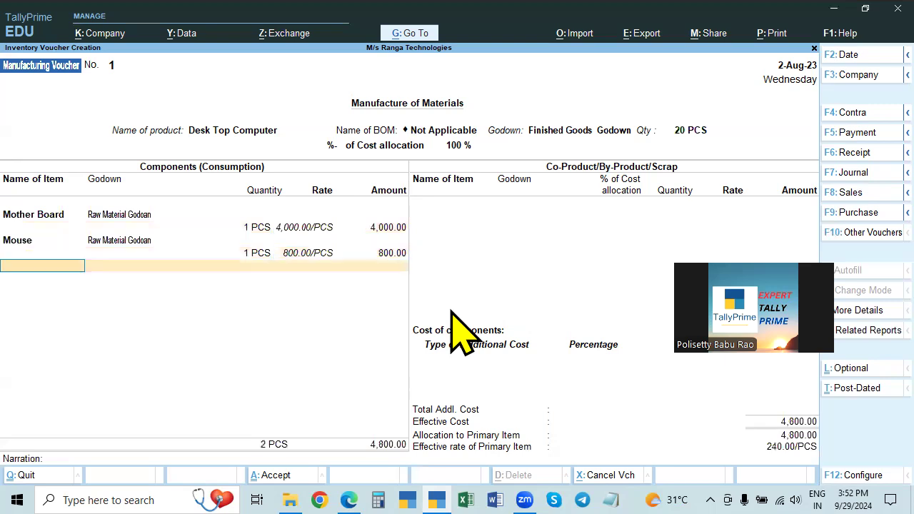
Add Processor (64Bit) as the third component from Raw Material Godoan with quantity 1 PCS, keeping the filled-in rate and amount
key("alt+Tab")
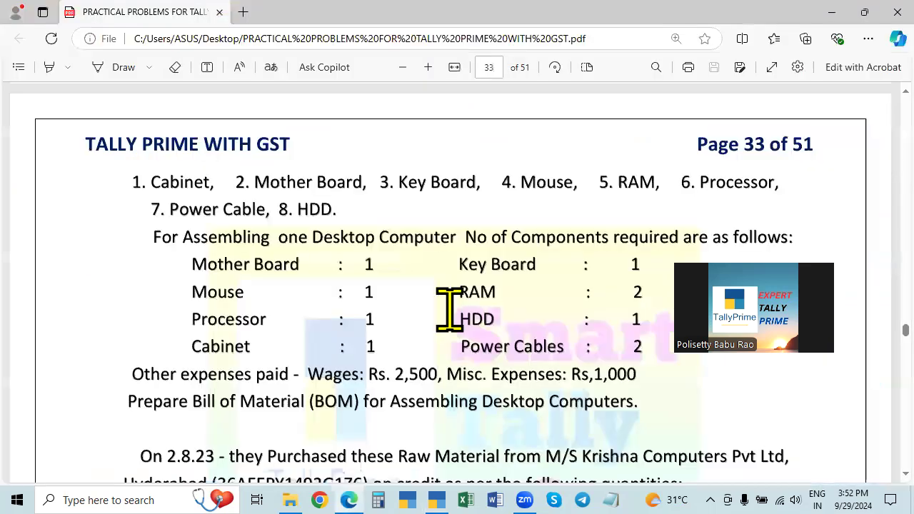
key("alt+Tab")
type("Pro")
key("Return")
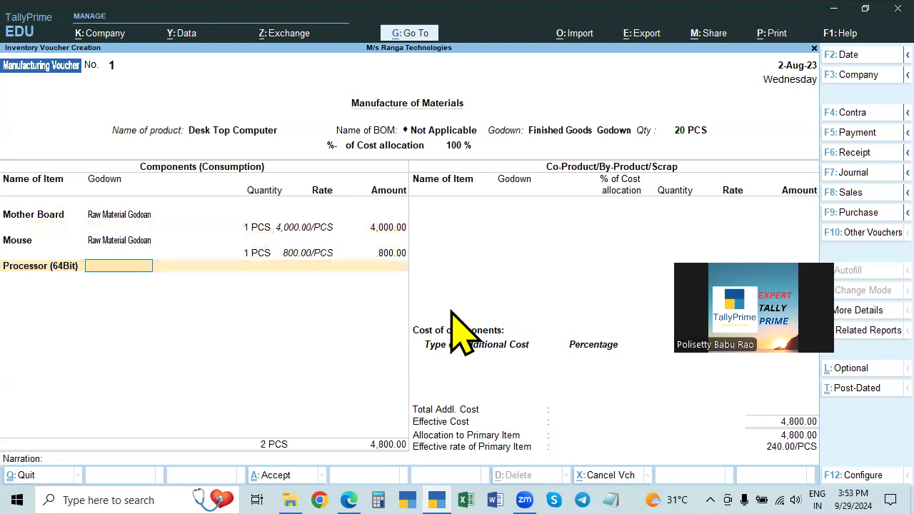
key("Return")
key("alt+Tab")
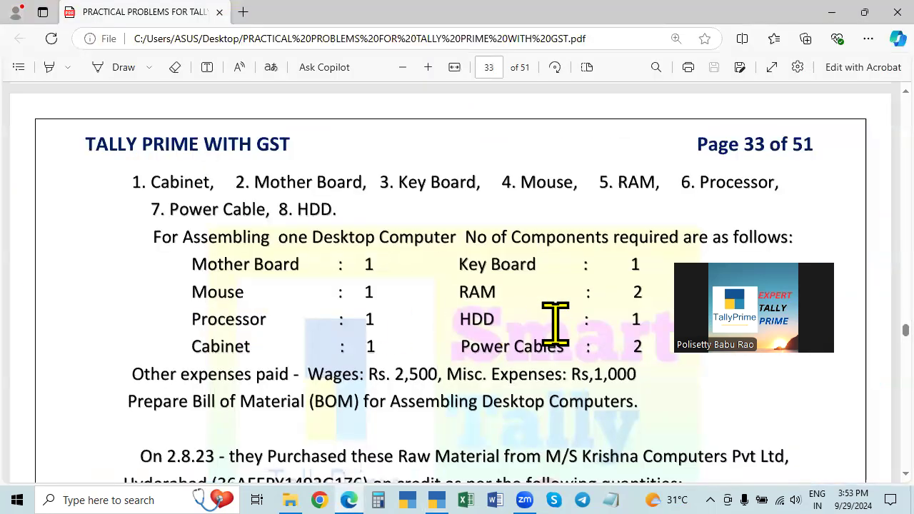
key("alt+Tab")
type("1")
key("Return")
key("Return")
key("Return")
Add Cabinet as the fourth component from Raw Material Godoan with quantity 1 PCS, keeping the filled-in rate and amount
key("alt+Tab")
key("alt+Tab")
type("Cab")
key("Return")
type("r")
key("Return")
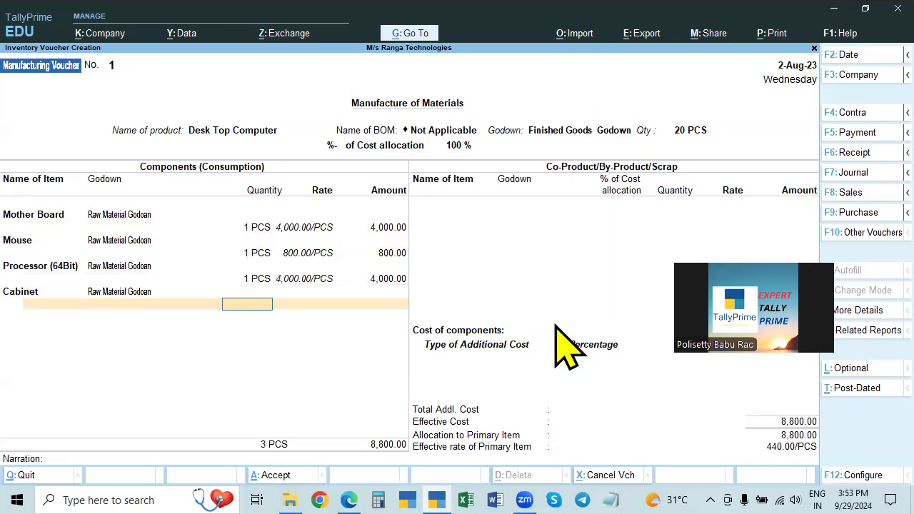
key("alt+Tab")
key("alt+Tab")
key("Return")
key("Return")
key("Return")
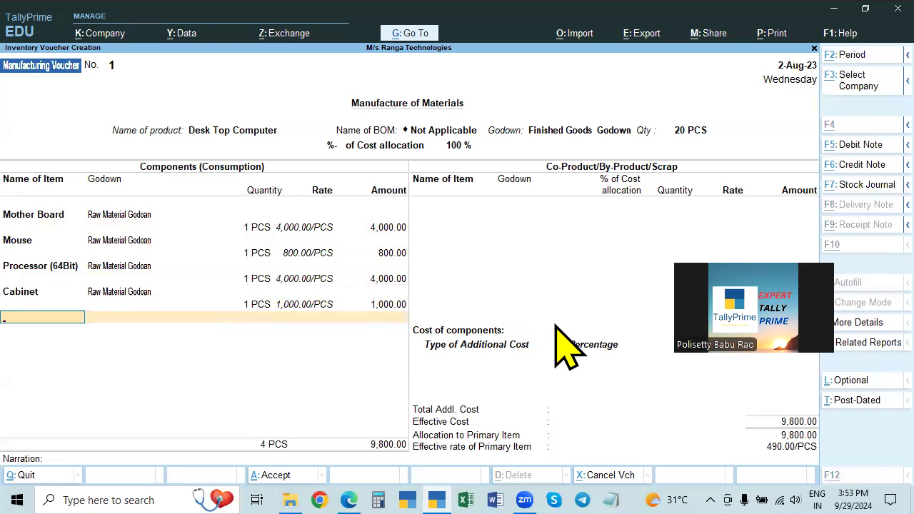
Add Kay Board (TVS) as the fifth component from Raw Material Godoan with quantity 1 PCS, keeping the filled-in rate and amount
key("alt+Tab")
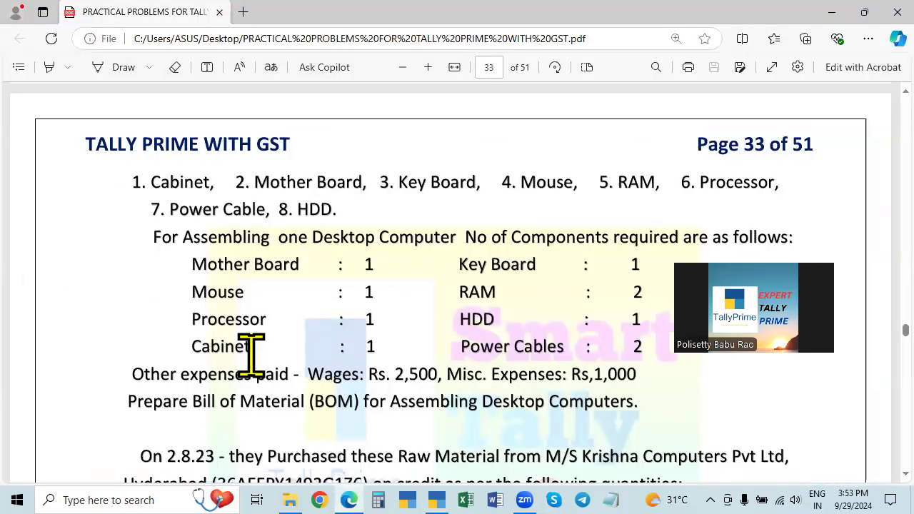
key("alt+Tab")
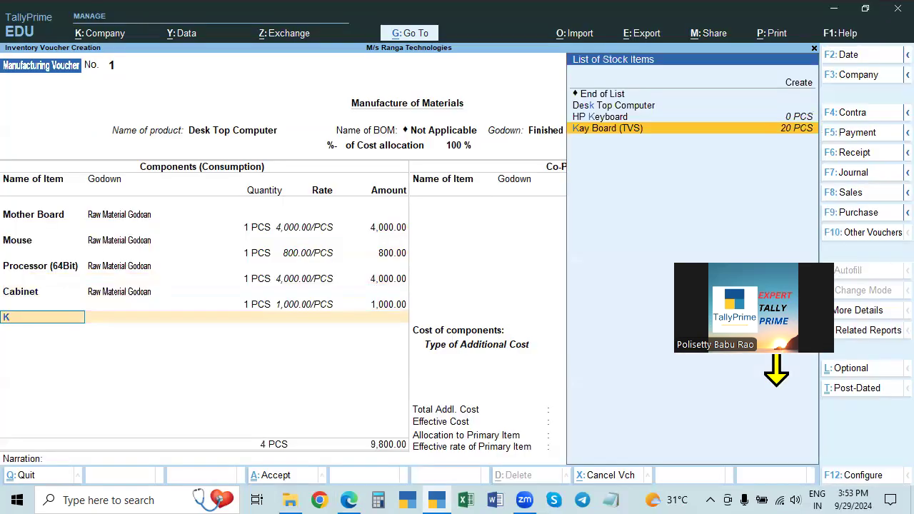
key("Return")
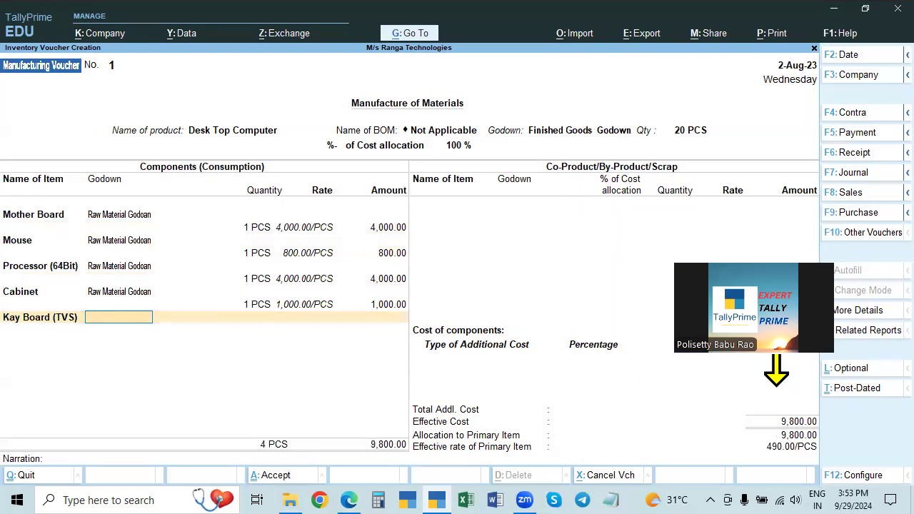
key("alt+Tab")
key("alt+Tab")
key("Return")
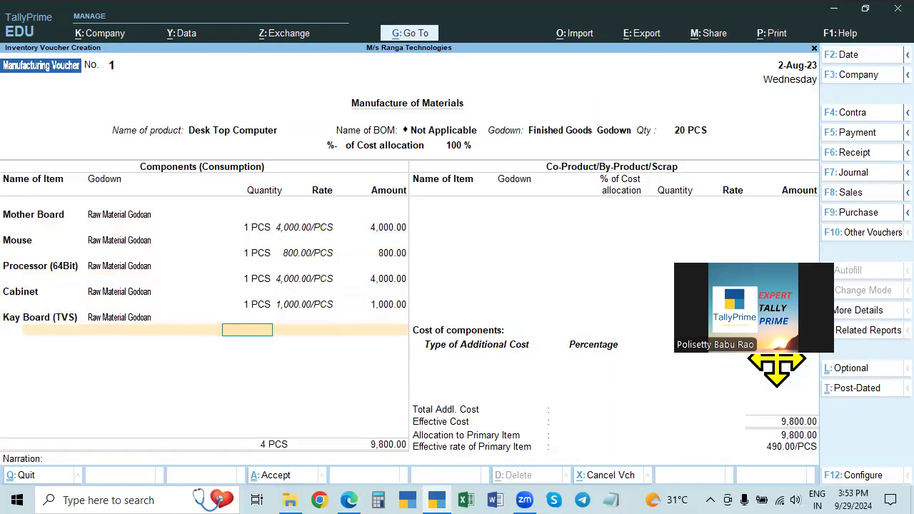
key("alt+Tab")
key("alt+Tab")
type("1")
key("Return")
key("Return")
key("Return")
Add RAM (4GB) as the sixth component from Raw Material Godoan with quantity 2 PCS, keeping the filled-in rate and amount
key("alt+Tab")
key("alt+Tab")
type("E")
key("BackSpace")
type("Ram")
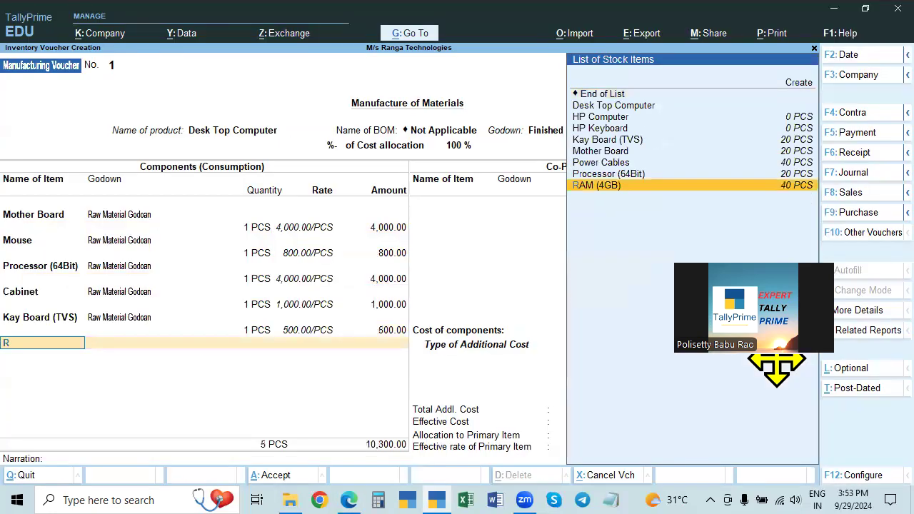
key("Return")
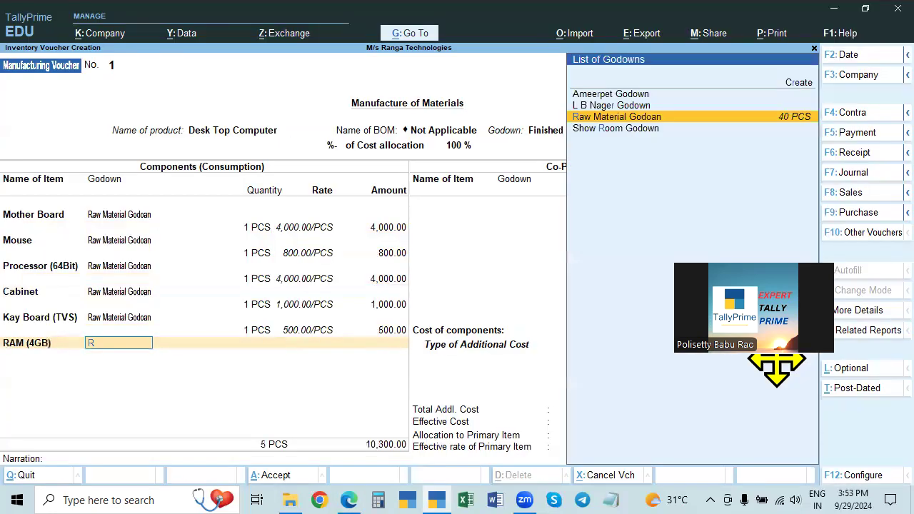
key("Return")
key("alt+Tab")
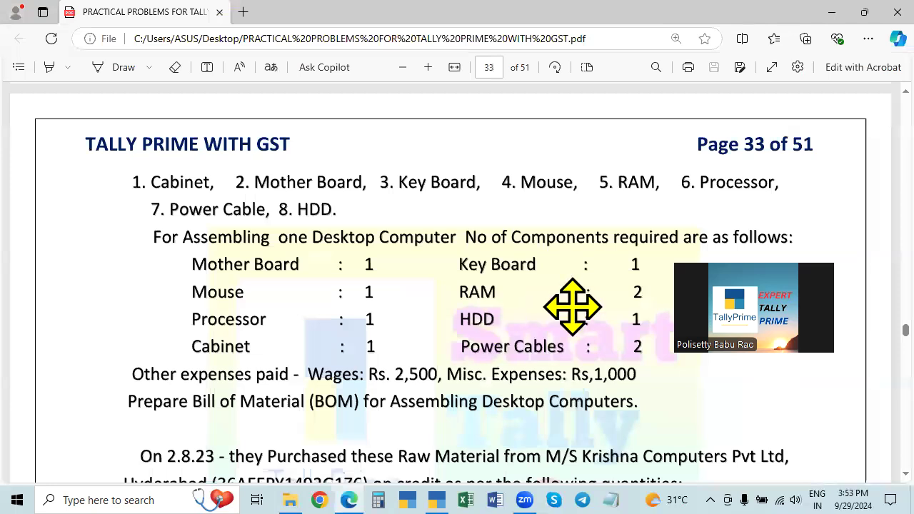
key("alt+Tab")
type("2")
key("Return")
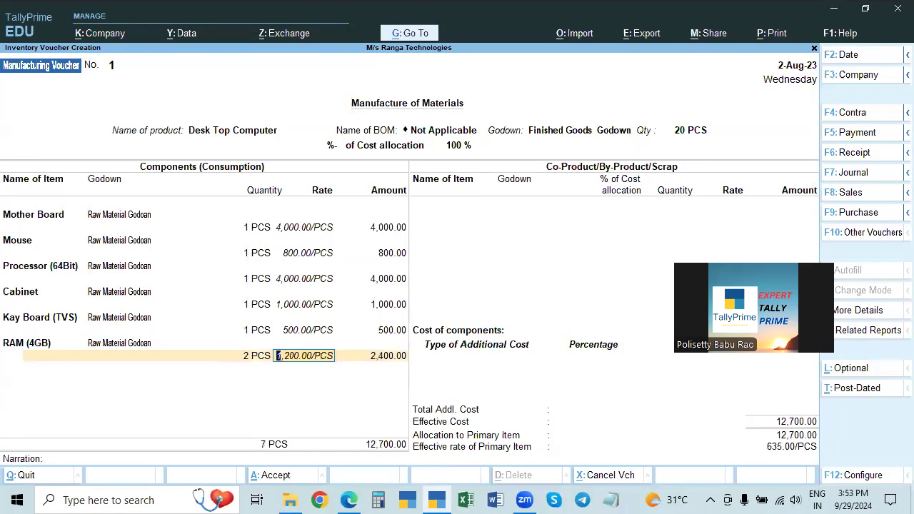
key("Return")
key("Return")
Add HDD (512 GB) as the seventh component from Raw Material Godoan with quantity 1 PCS, keeping the filled-in rate and amount
key("alt+Tab")
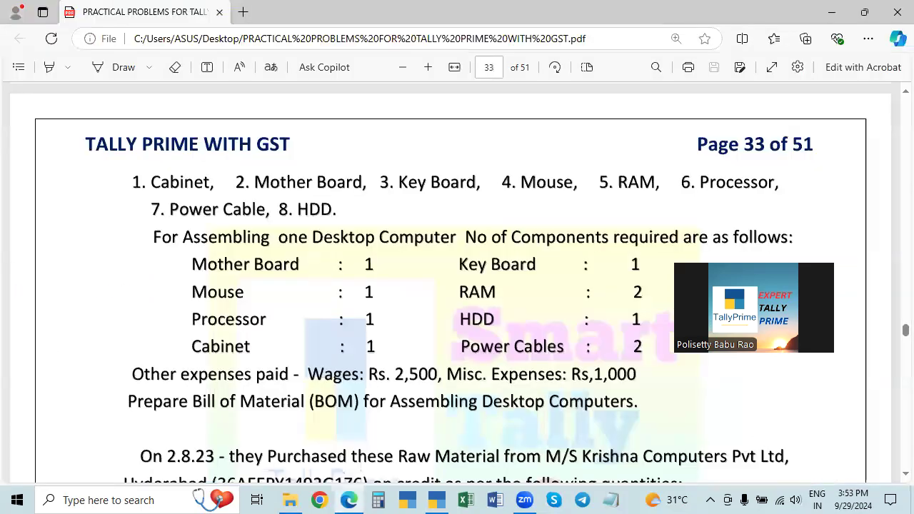
key("alt+Tab")
type("hdd")
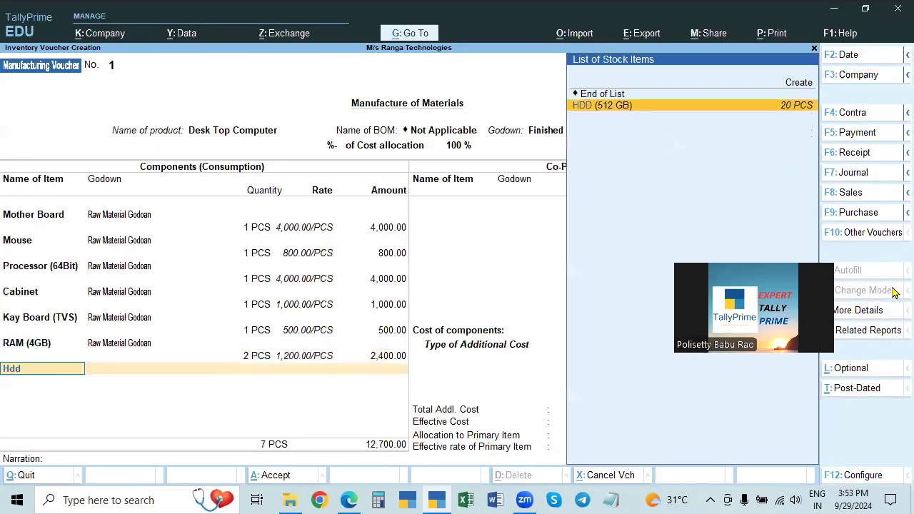
key("Return")
type("R")
key("Return")
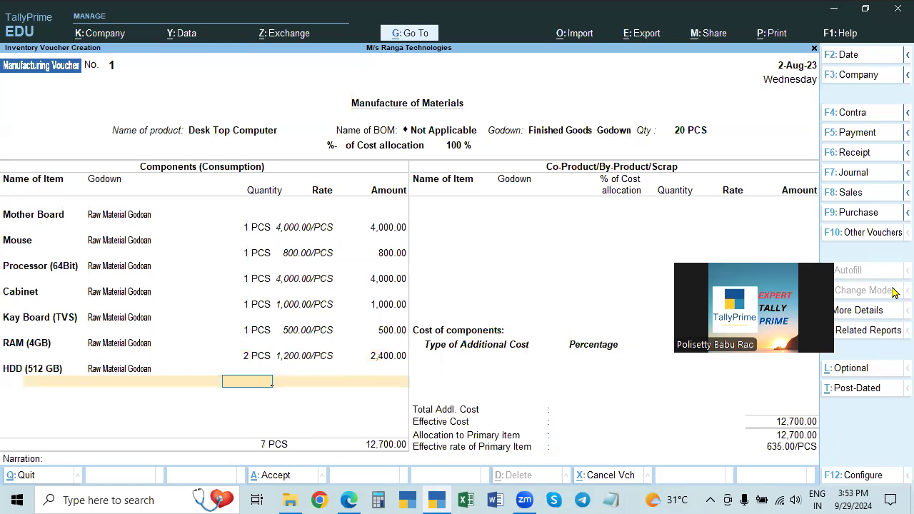
key("alt+Tab")
key("alt+Tab")
key("Return")
key("Return")
key("Return")
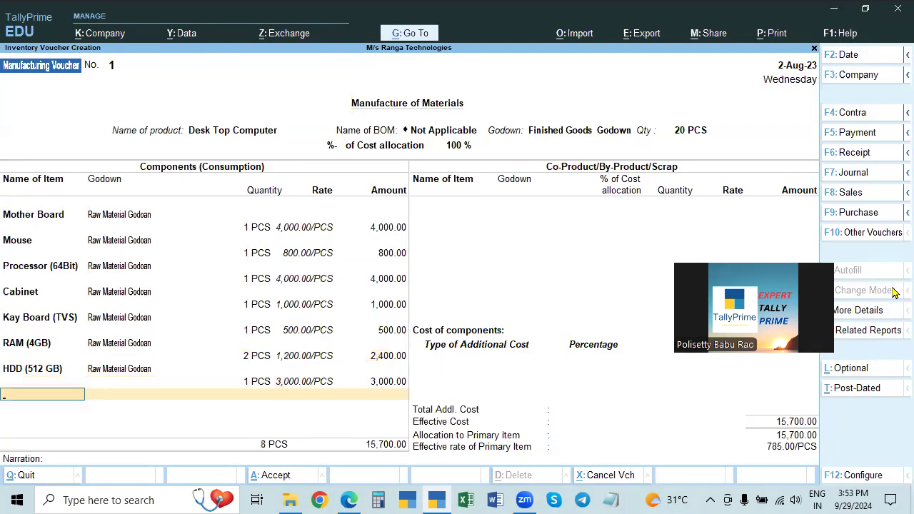
Add Power Cables as the eighth component from Raw Material Godoan with quantity 2 PCS, keeping the filled-in rate and amount
key("alt+Tab")
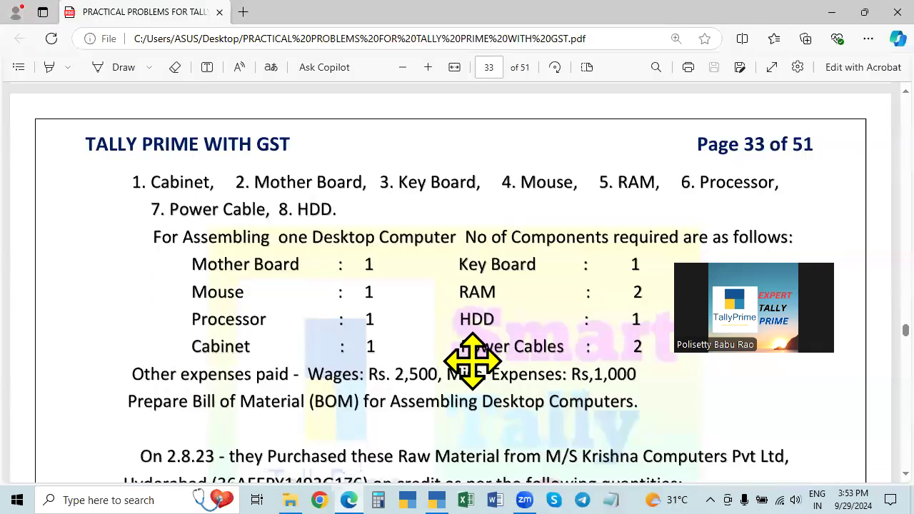
key("alt+Tab")
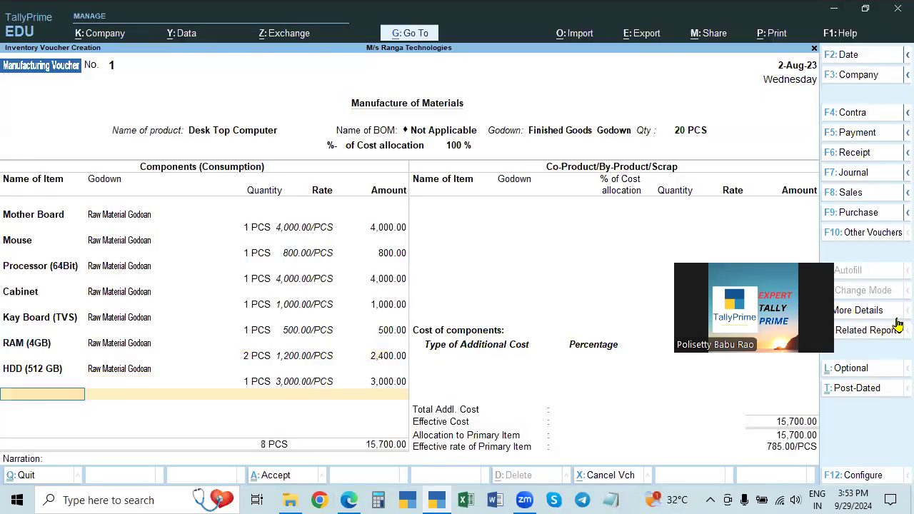
type("po")
key("Return")
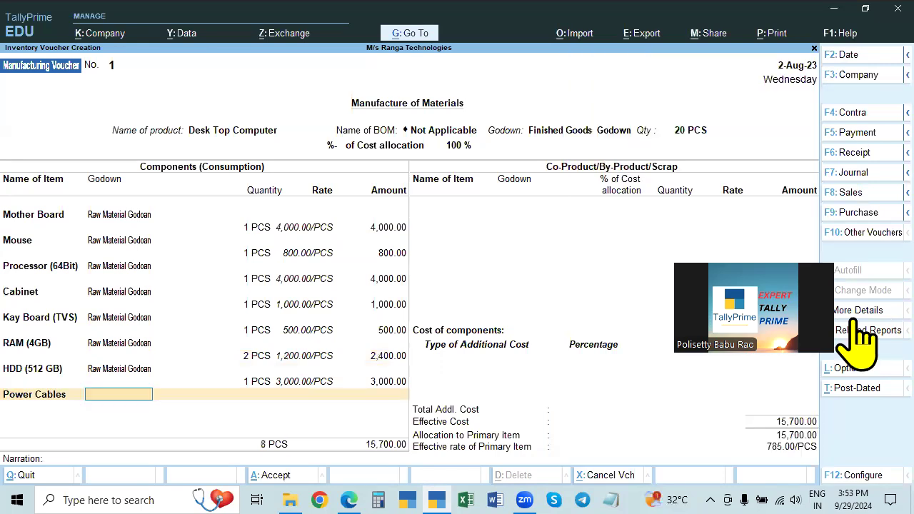
key("Return")
key("alt+Tab")
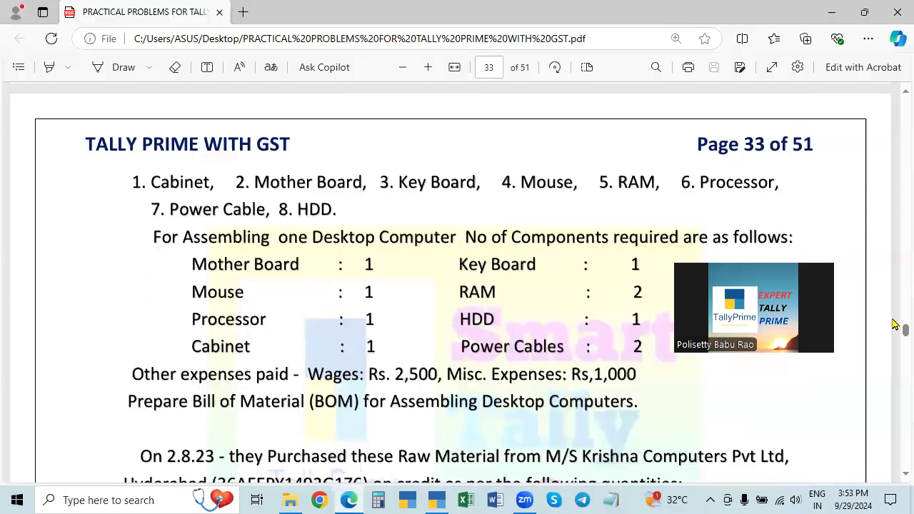
key("alt+Tab")
type("2")
key("Return")
key("Return")
key("Return")
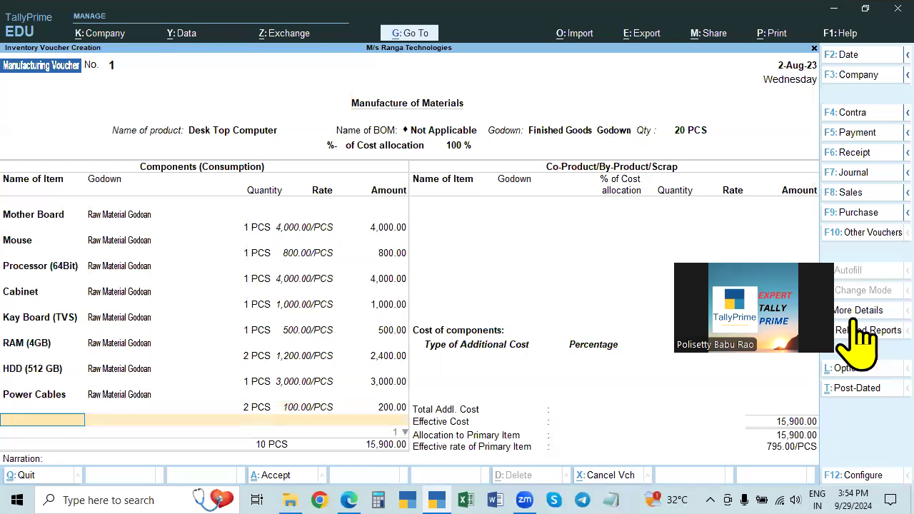
Add Fan as the ninth component from Raw Material Godoan with quantity 1 PCS, keeping the filled-in rate and amount
type("f")
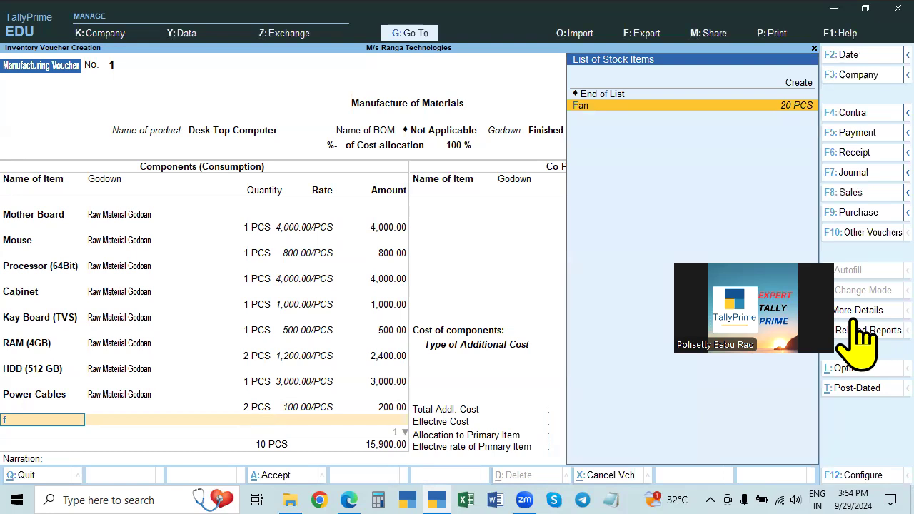
key("Return")
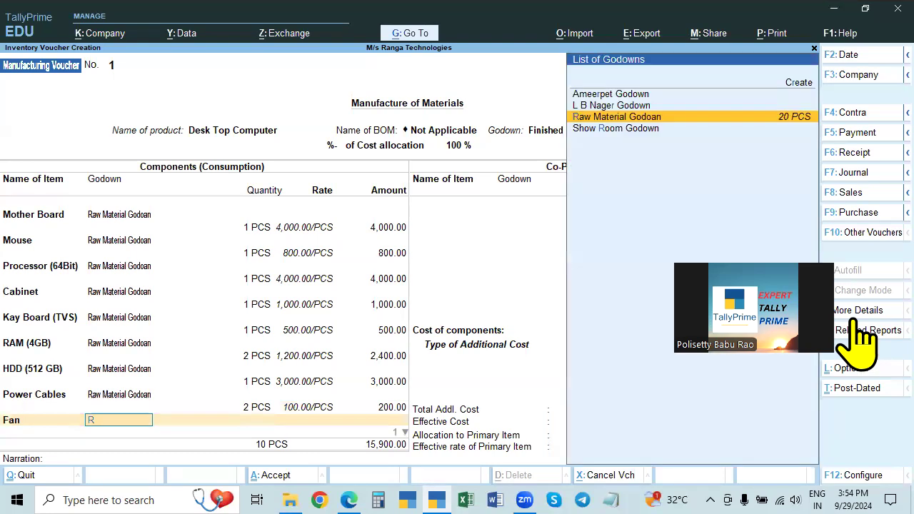
key("Return")
type("1")
key("Return")
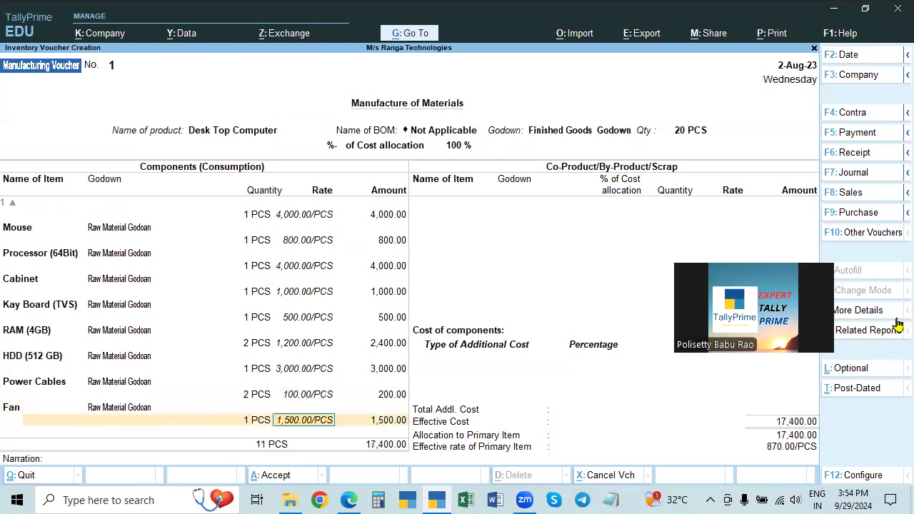
key("Return")
key("Return")
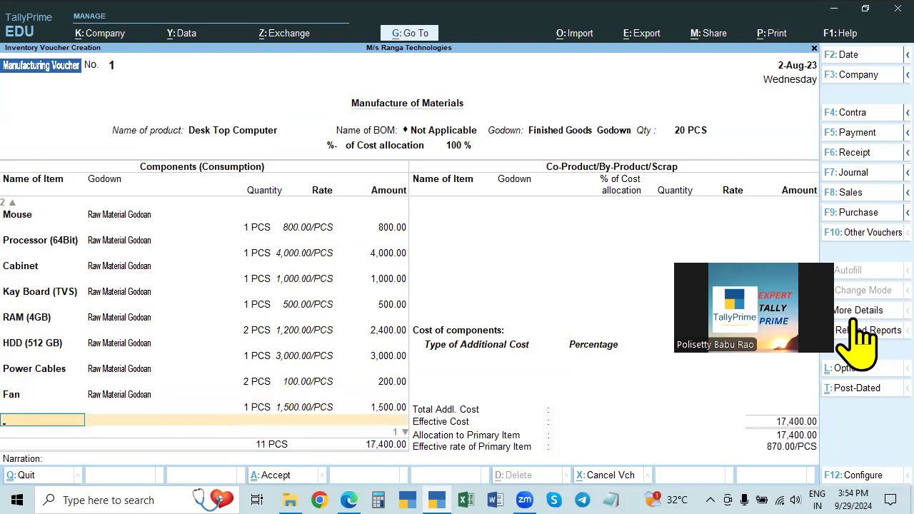
End the components list and leave the Co-Product/By-Product/Scrap list without items, moving on to the additional costs
left_click_drag(865, 282, 913, 271)
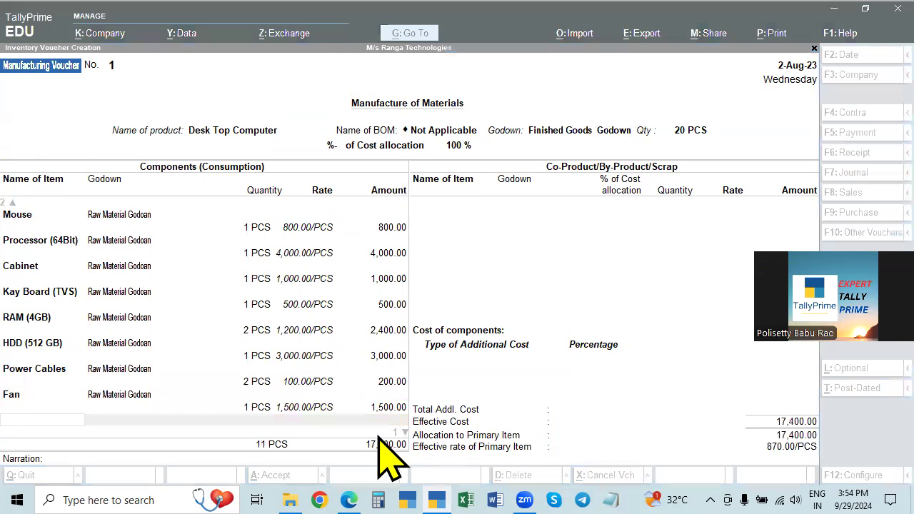
left_click(498, 412)
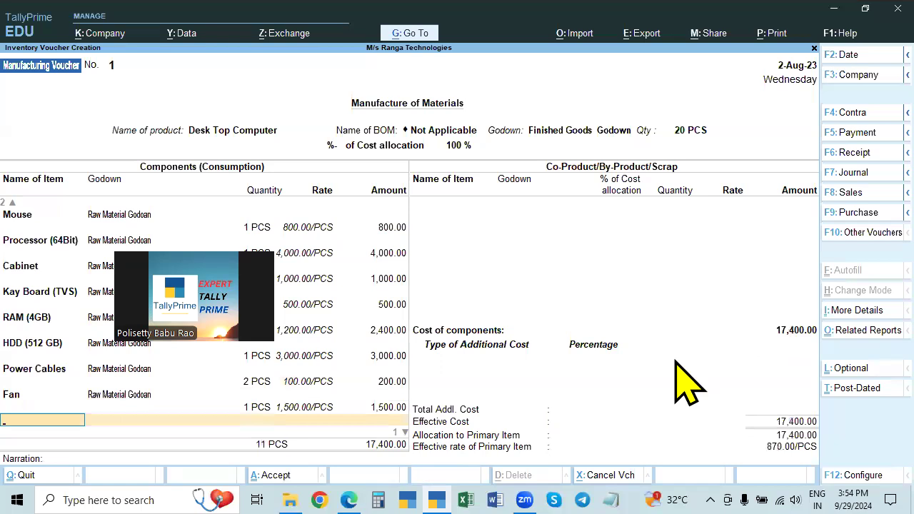
key("Return")
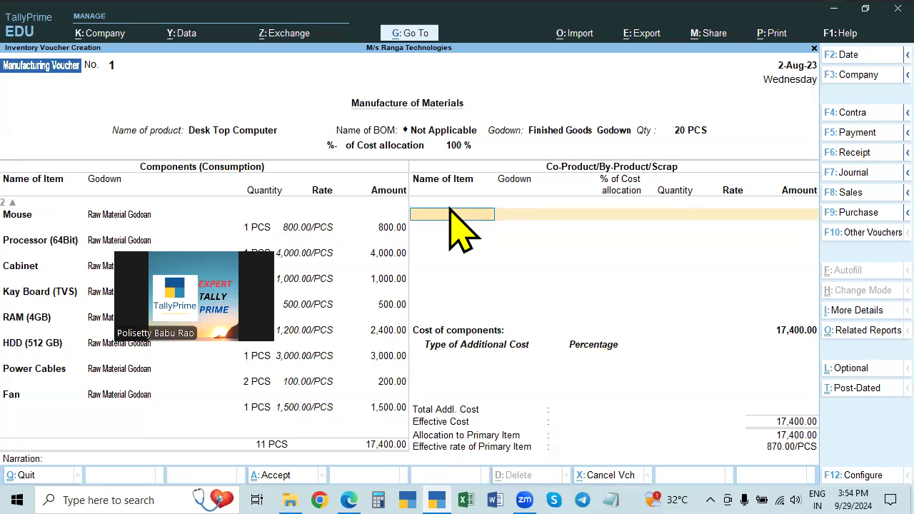
key("Return")
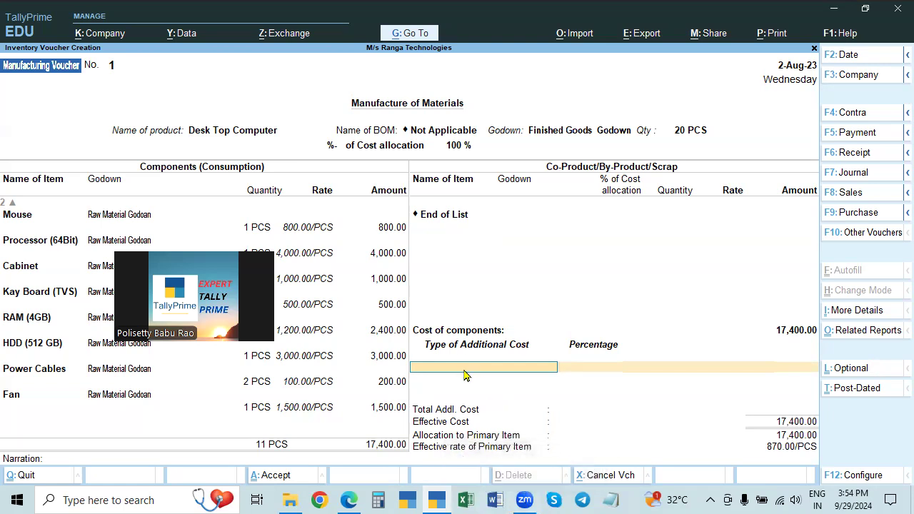
Check the other expenses in the PDF and start a new Wages ledger under Direct Expenses for the first additional cost
key("alt+Tab")
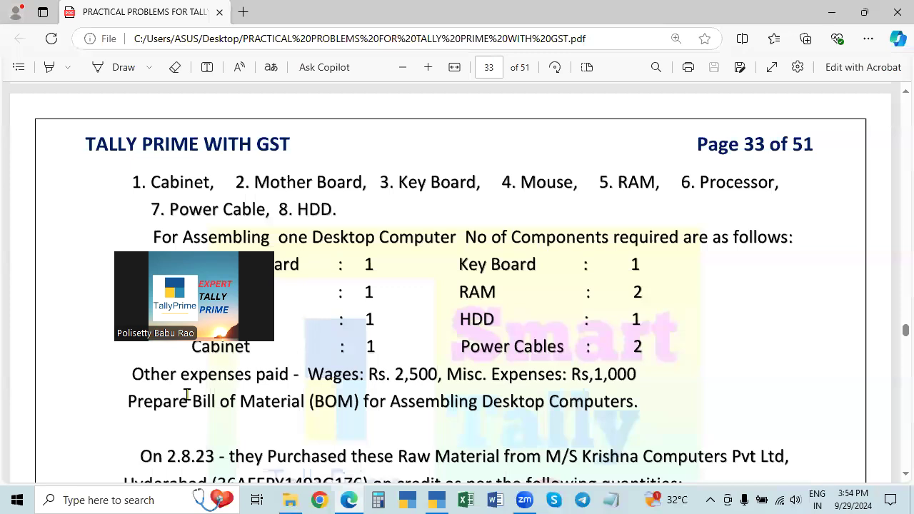
key("alt+Tab")
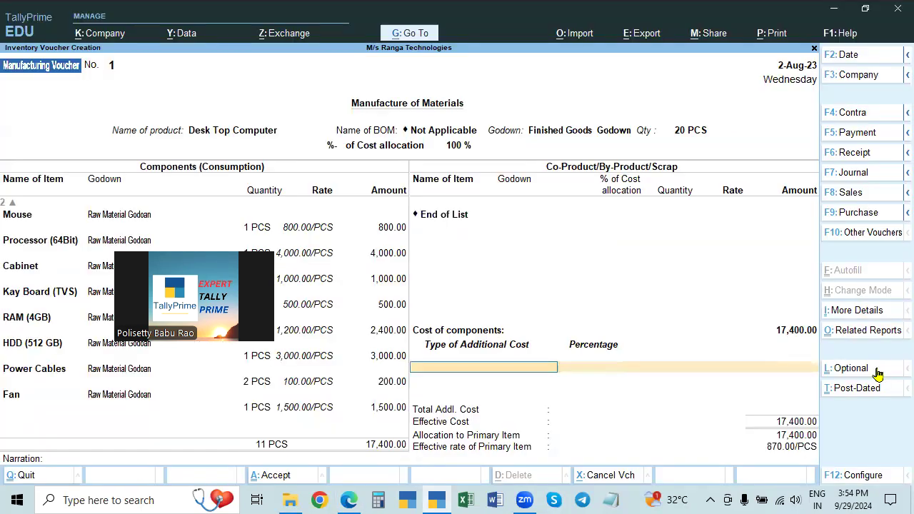
key("alt+c")
type("Wages")
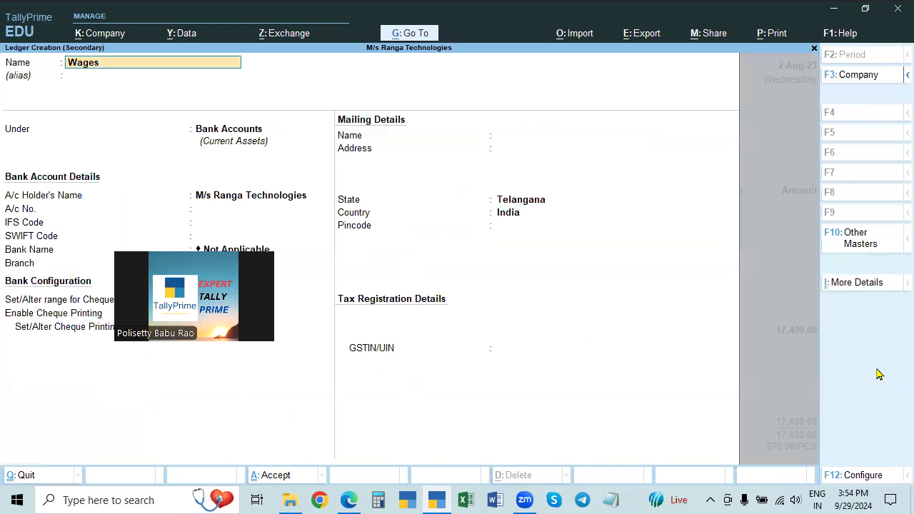
key("Return")
key("Return")
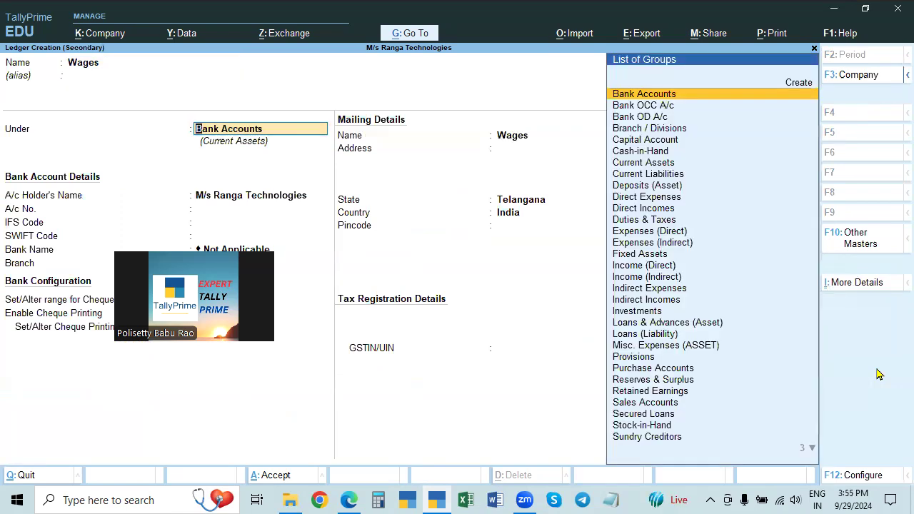
type("Di")
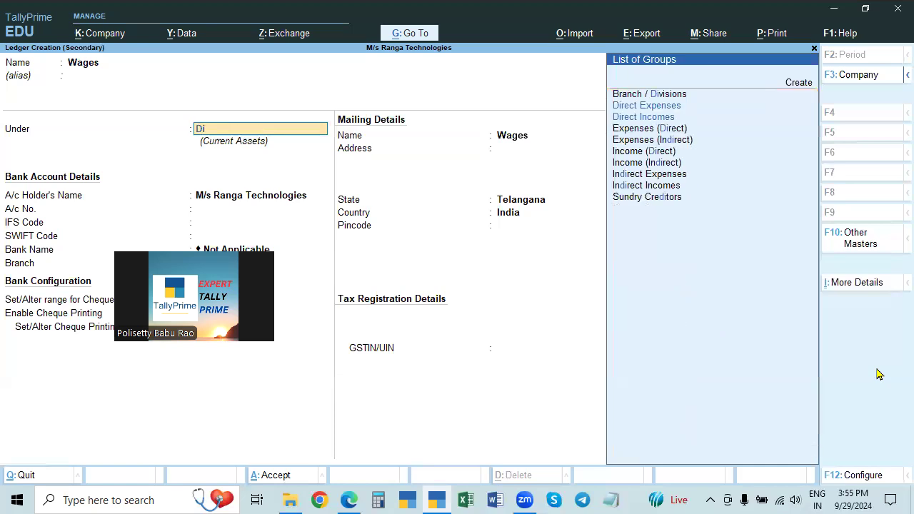
key("Return")
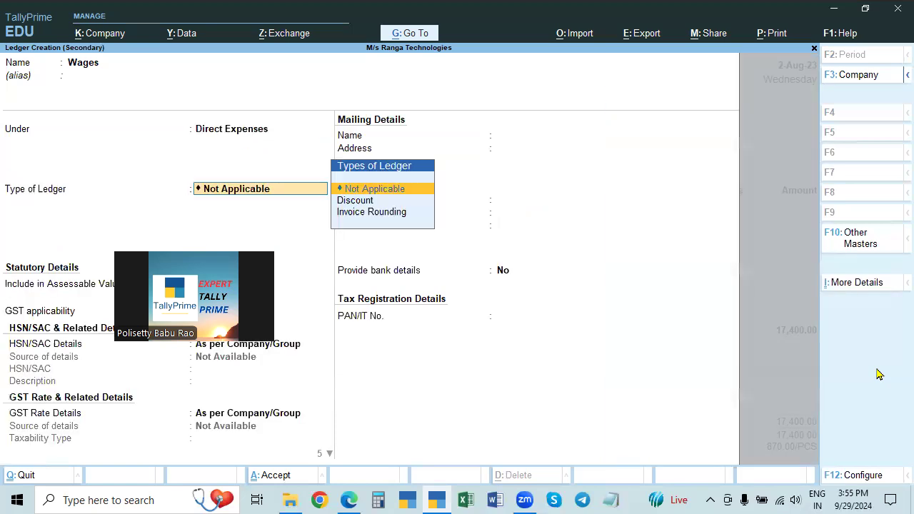
Keep the Wages ledger type as Not Applicable and its HSN/SAC and GST rate details as per Company/Group, and save the ledger
key("Return")
key("Return")
key("Return")
key("Return")
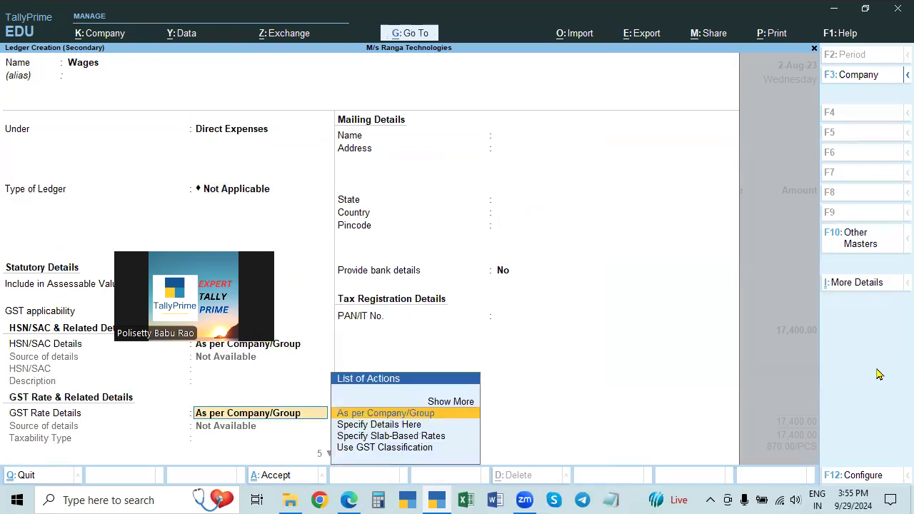
key("Return")
key("ctrl")
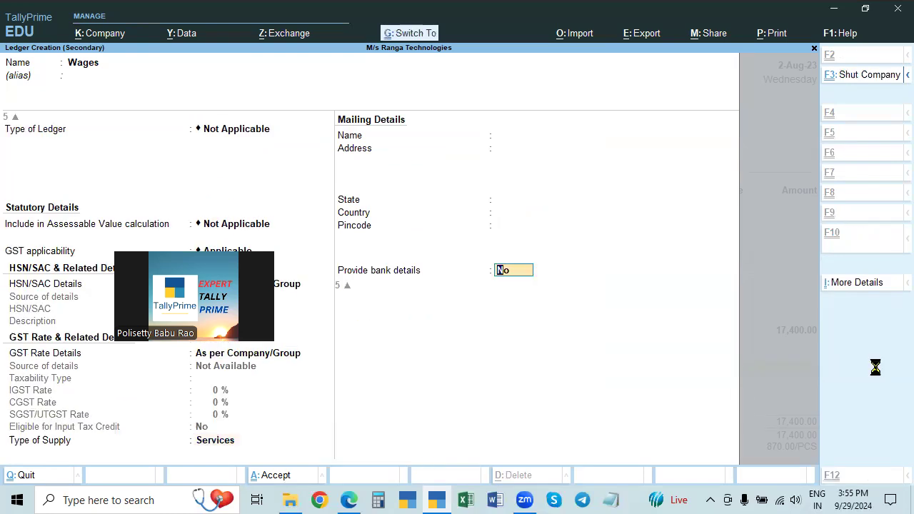
key("ctrl+a")
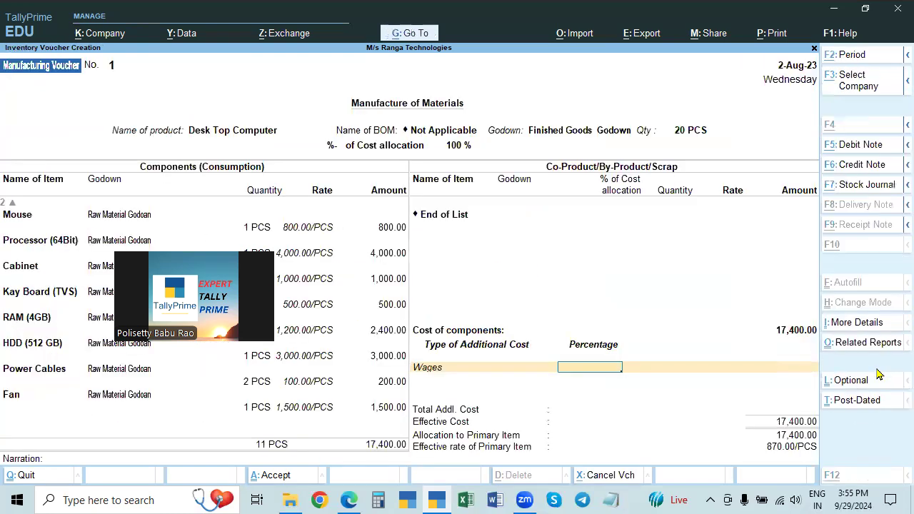
Check the wages figure in the PDF and enter 2500 as the Wages additional cost, leaving its percentage blank
key("alt+Tab")
key("alt+Tab")
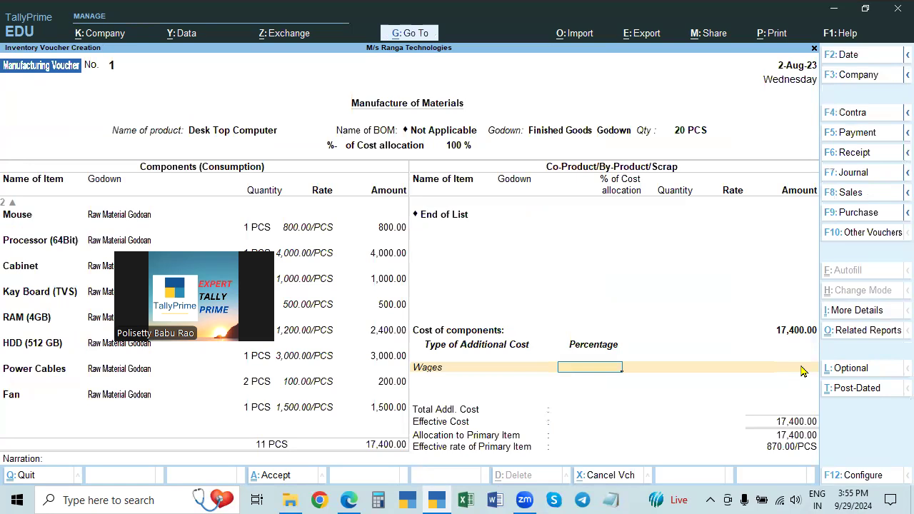
key("alt+Tab")
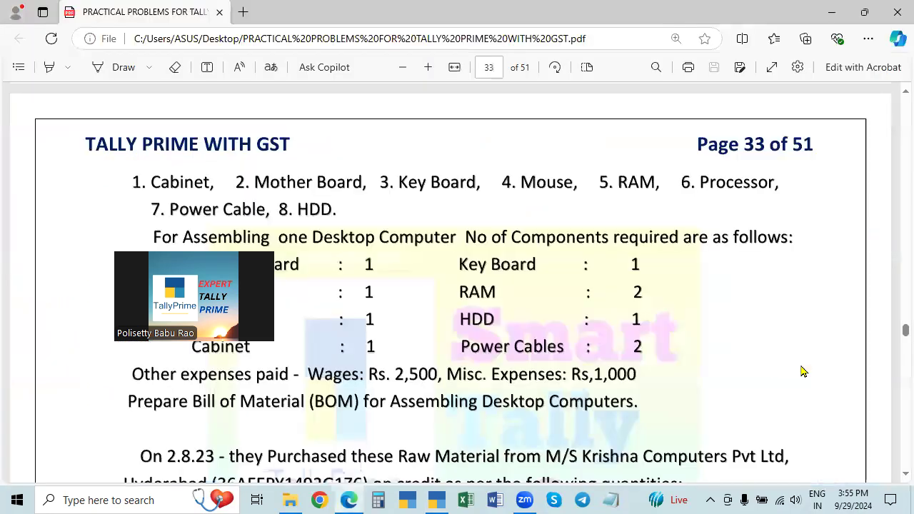
key("alt+Tab")
type("2500")
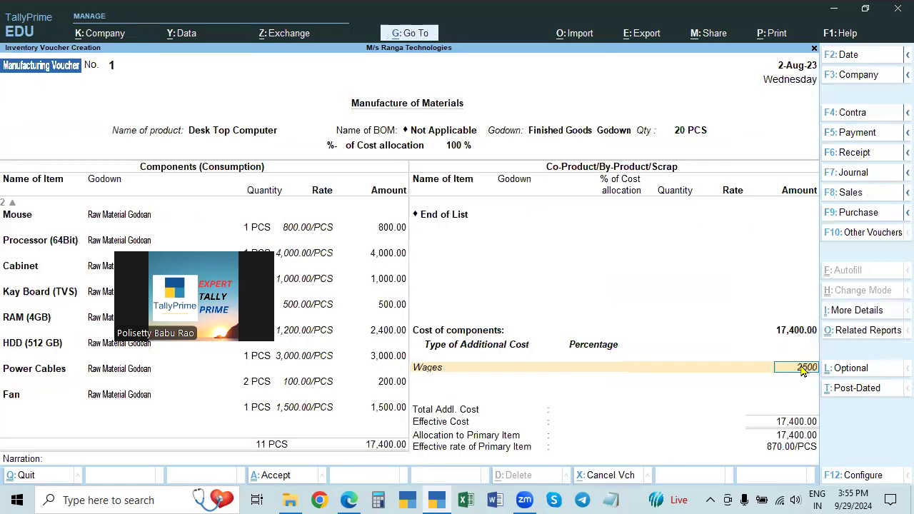
key("Return")
Check the second expense in the PDF and start a new ledger named Misc Expenses for the next additional cost
key("alt+Tab")
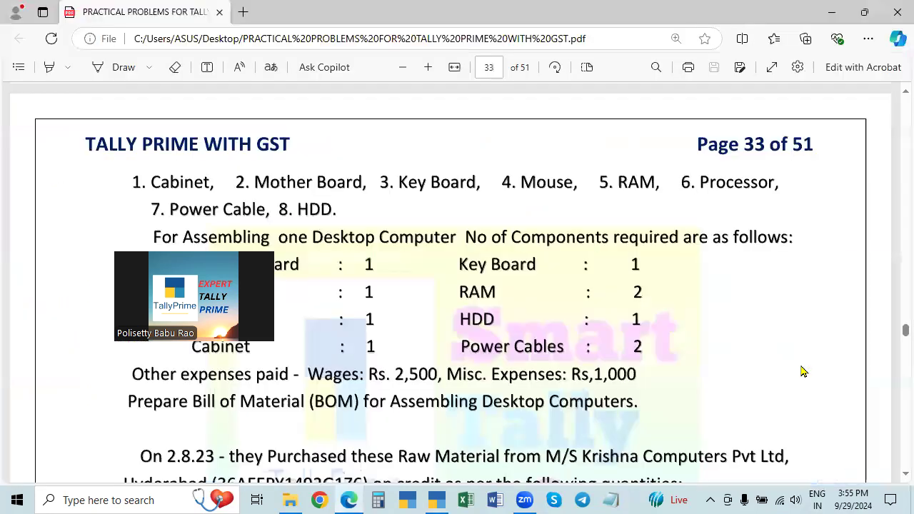
key("alt+Tab")
key("alt+c")
type("Misc Expesn")
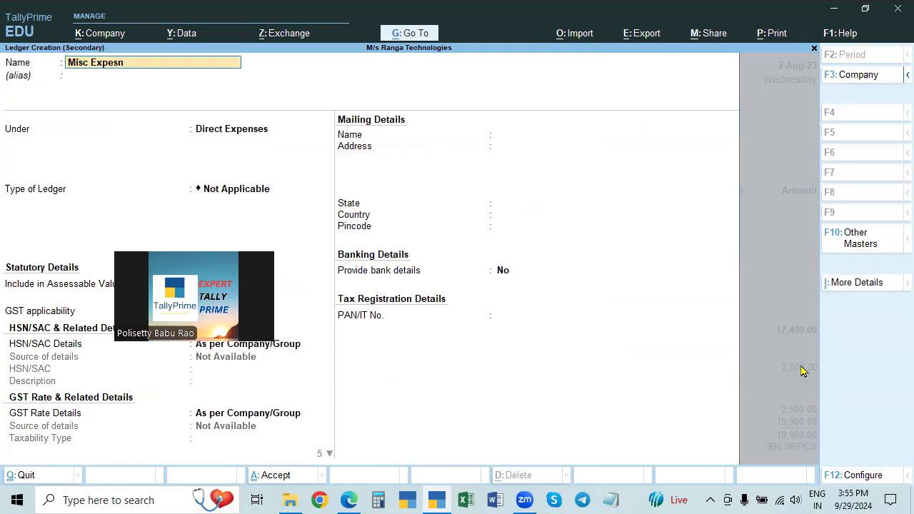
key("BackSpace")
key("BackSpace")
type("nses")
key("Return")
Place the Misc Expenses ledger under Indirect Expenses, keep its type as Not Applicable, and save the ledger
type("In")
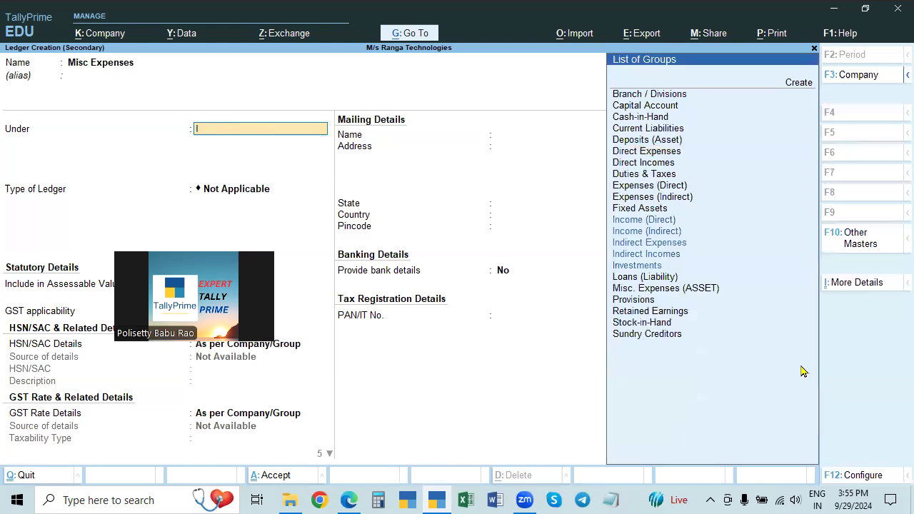
key("Down")
key("Down")
key("Down")
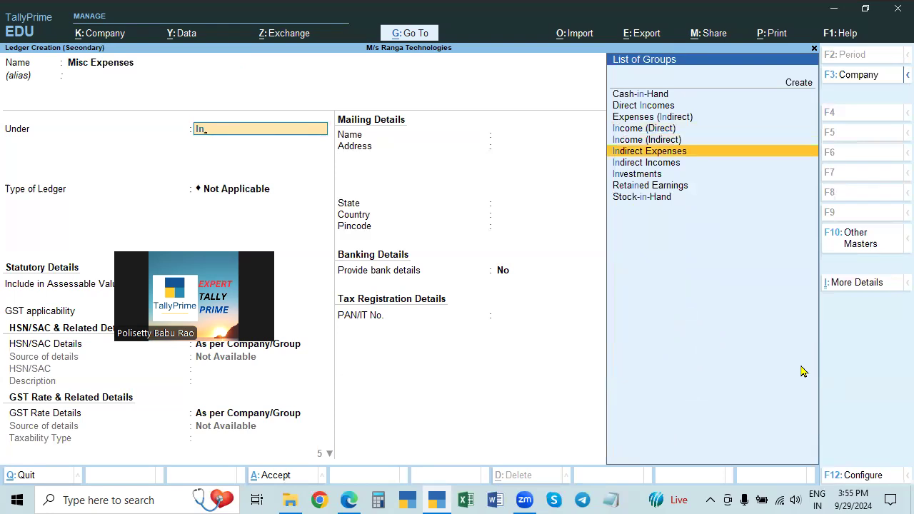
key("Return")
key("Return")
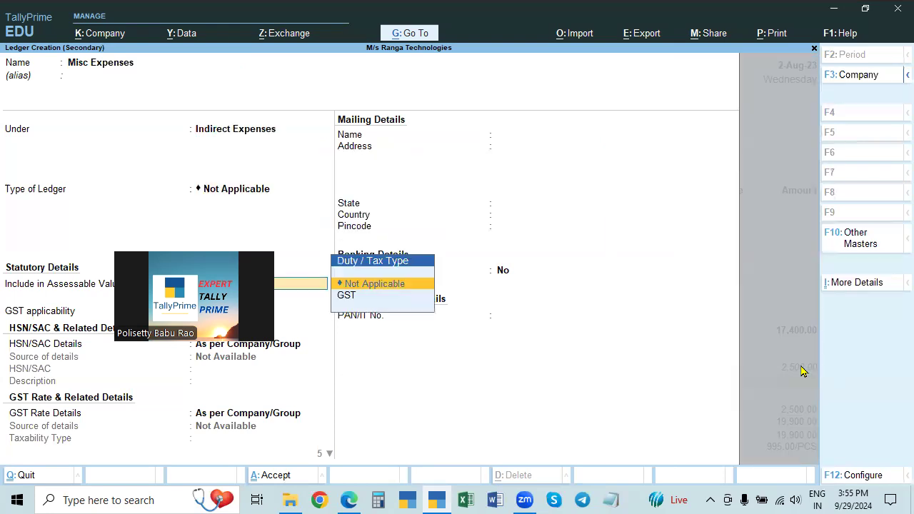
key("ctrl+a")
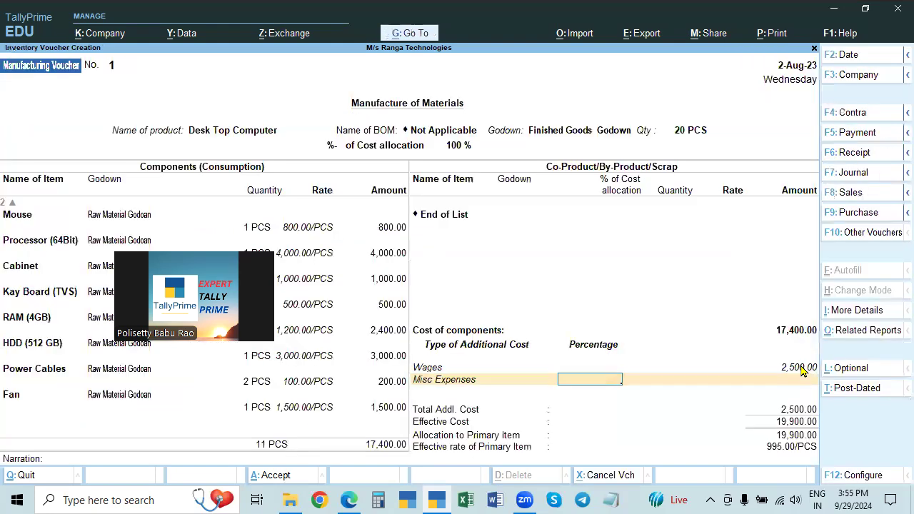
Check the miscellaneous expense figure in the PDF and enter 1000 as the Misc Expenses amount, leaving its percentage blank
key("alt+Tab")
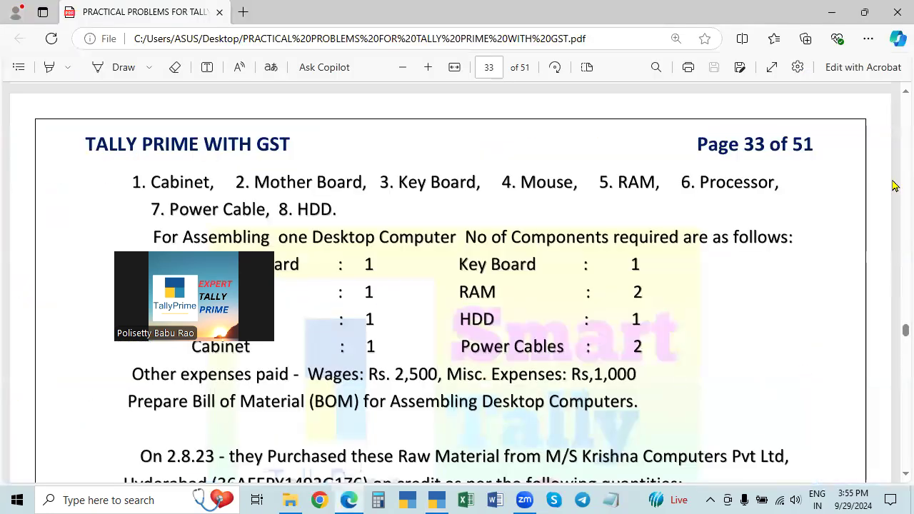
key("alt+Tab")
key("Return")
type("1000")
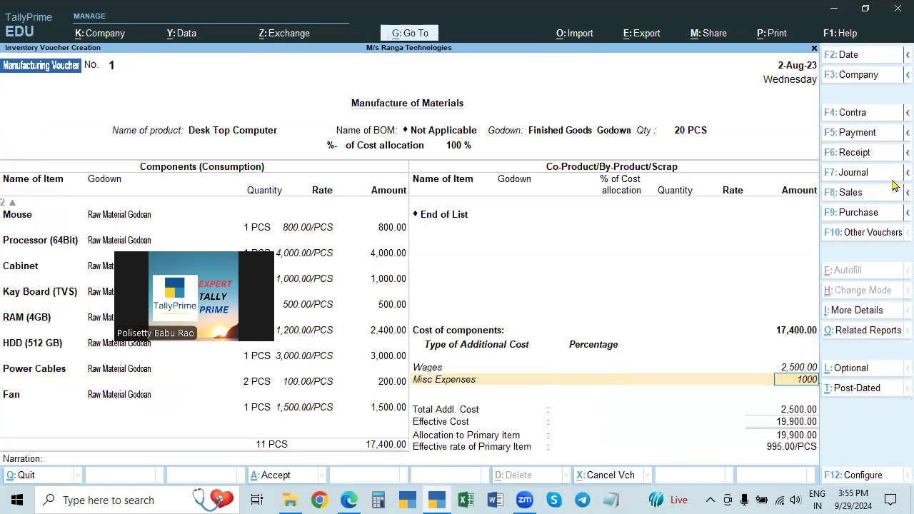
key("Return")
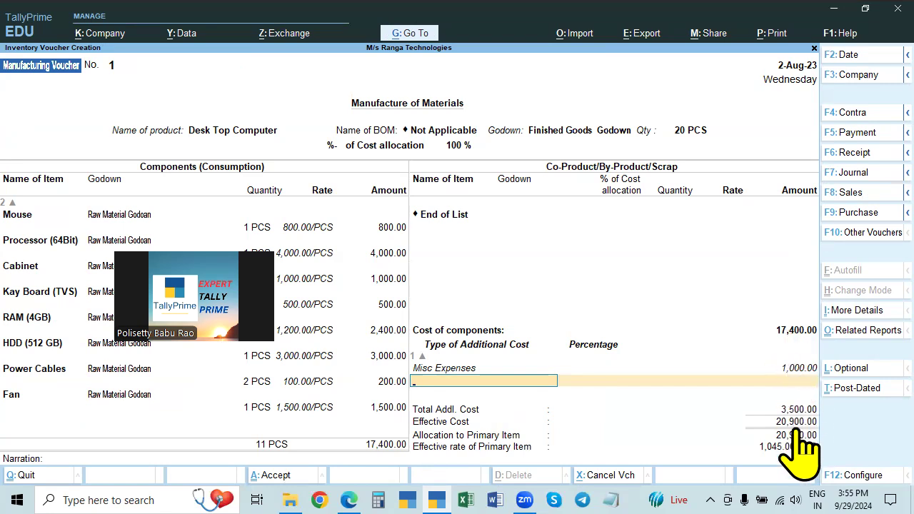
Verify the effective rate per computer in Calculator by dividing 20900 by 20, and close the calculator
type("20900")
key("slash")
left_click_drag(630, 112, 398, 135)
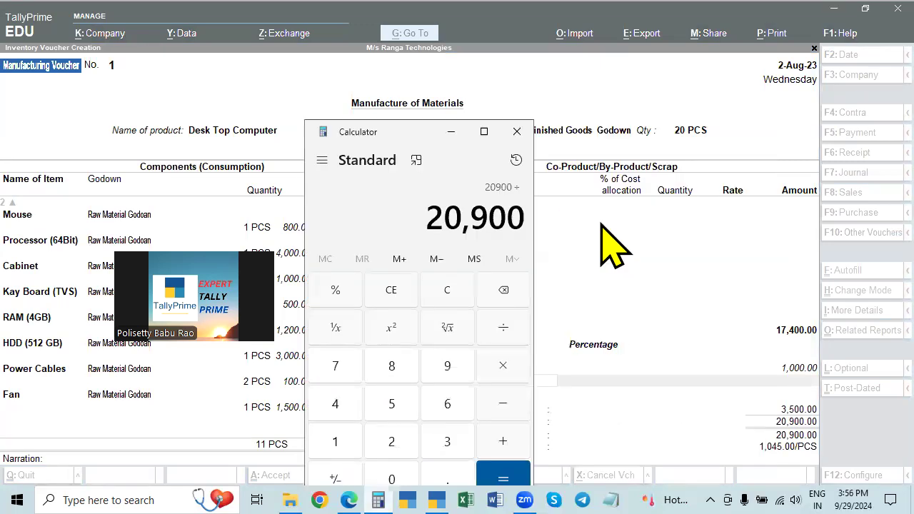
type("20")
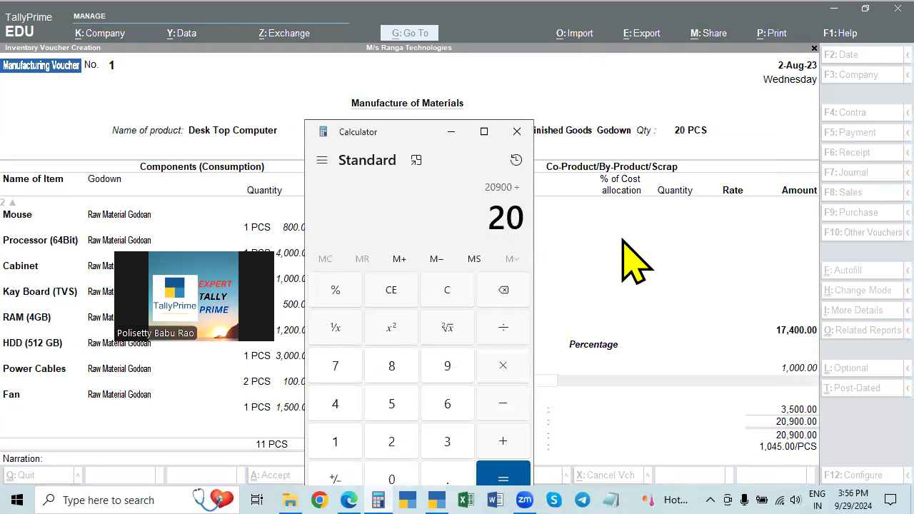
key("Return")
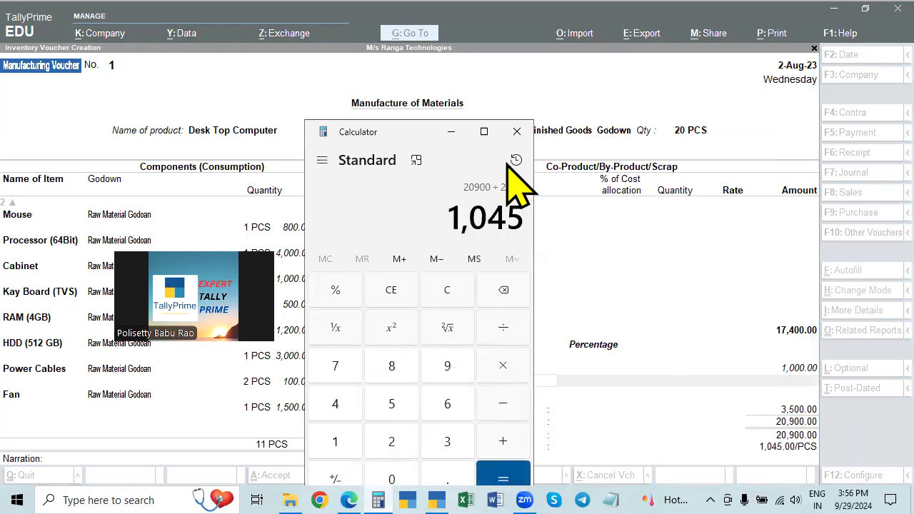
left_click_drag(408, 133, 477, 137)
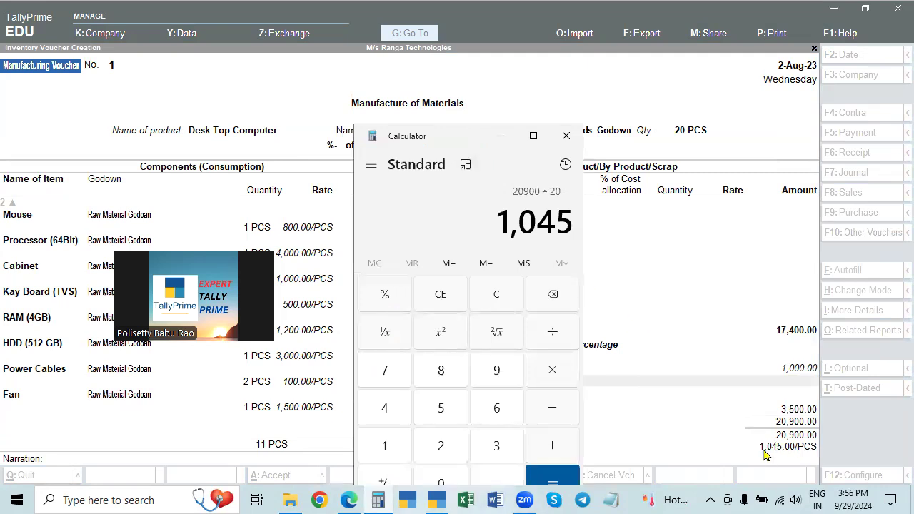
left_click(566, 135)
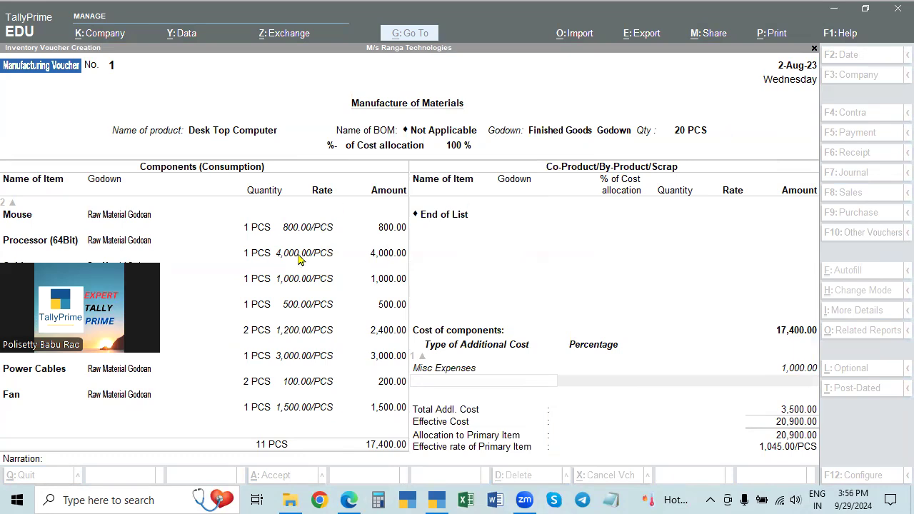
Keep the Desk Top Computer quantity and set the Mouse component's quantity to 20 PCS, accepting its rate and amount
key("Return")
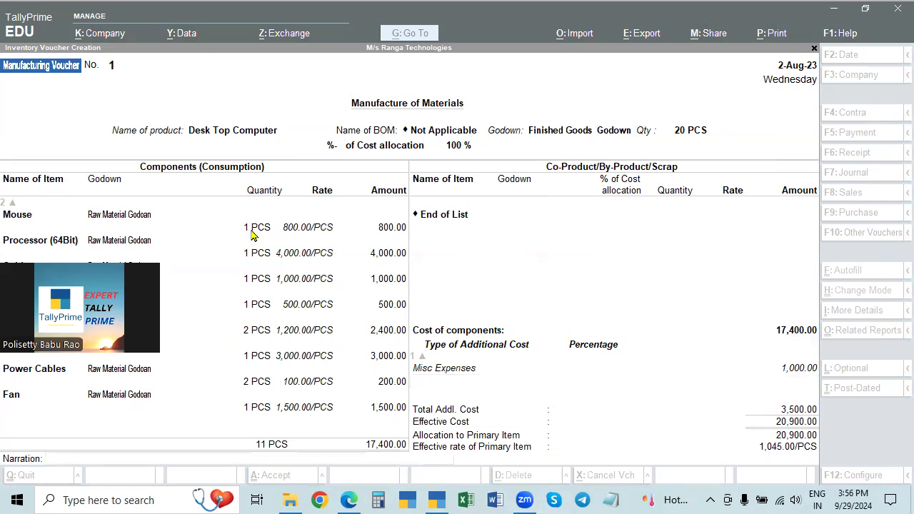
left_click(691, 134)
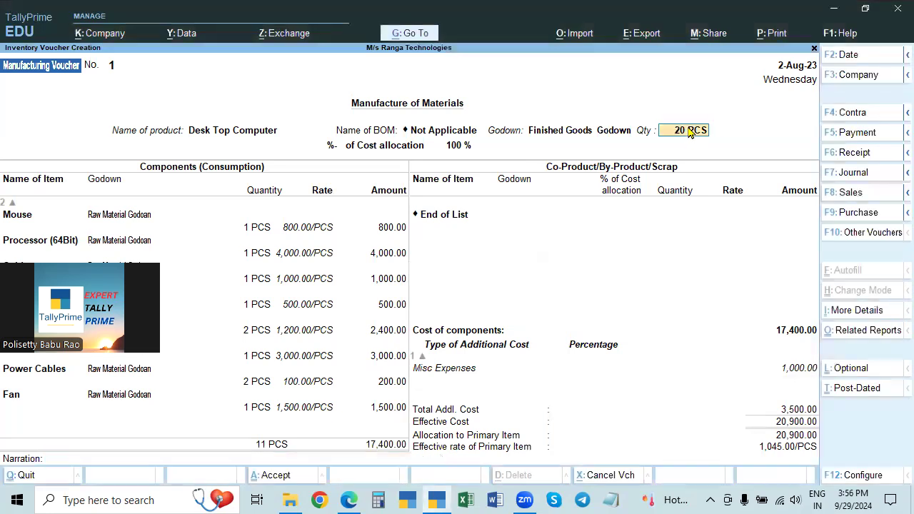
key("alt+Tab")
key("alt+Tab")
left_click(236, 228)
type("20")
key("Return")
key("Return")
key("Return")
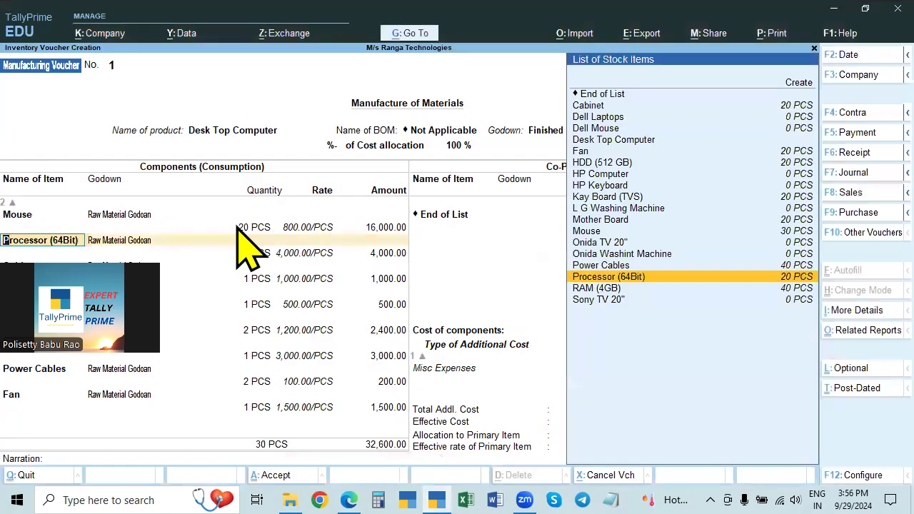
Set the Processor (64Bit) component's quantity to 20 PCS, keeping its godown and rate
key("Return")
key("Return")
type("20")
key("Return")
key("Return")
key("Return")
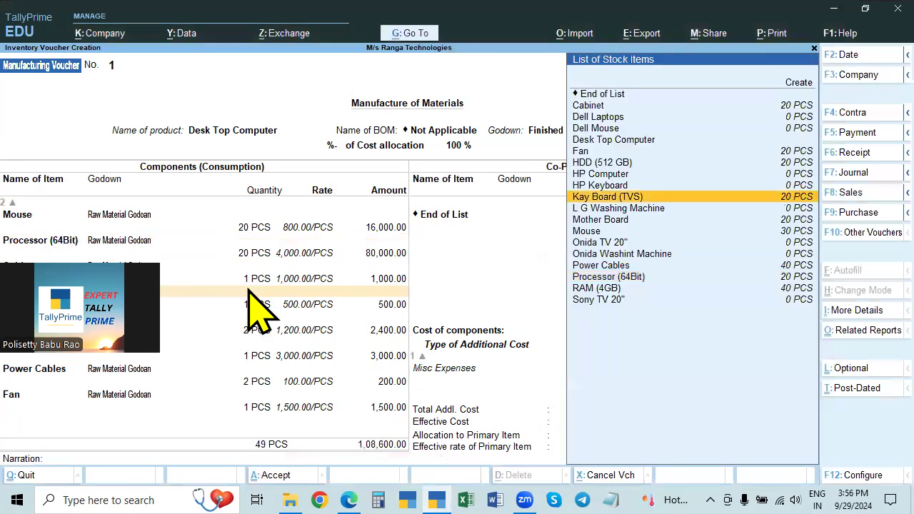
Set the Cabinet component's quantity to 20 PCS, keeping its godown and rate
left_click(260, 274)
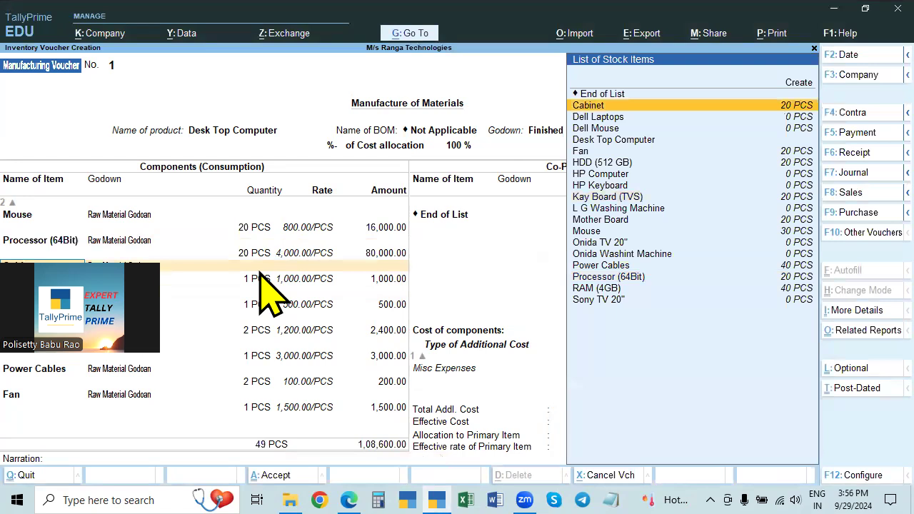
key("Return")
key("Return")
type("20")
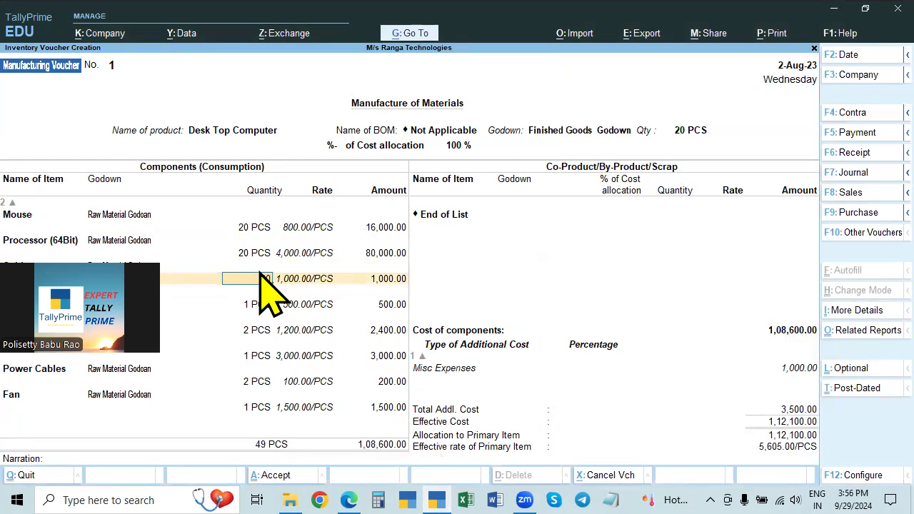
key("Return")
key("Return")
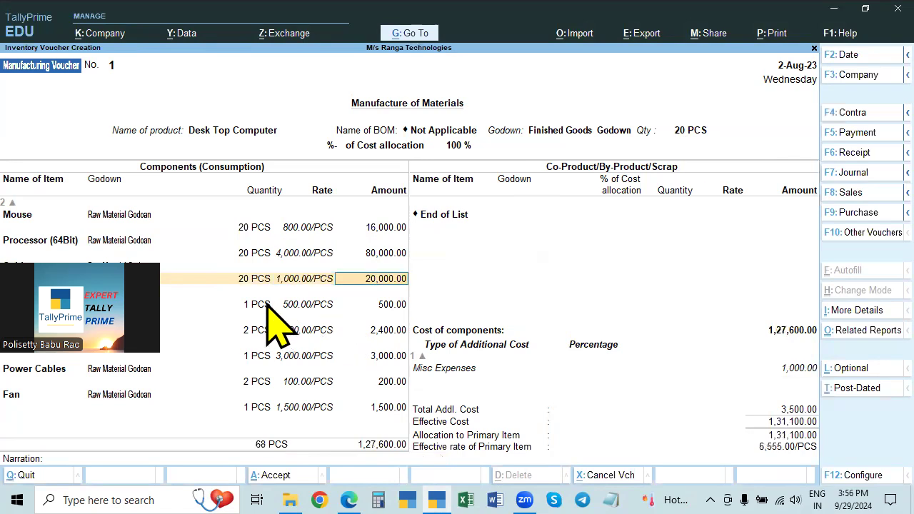
Set the Kay Board (TVS) quantity to 20 PCS and the RAM (4GB) quantity to 40 PCS, keeping their rates
key("Return")
type("20")
key("Return")
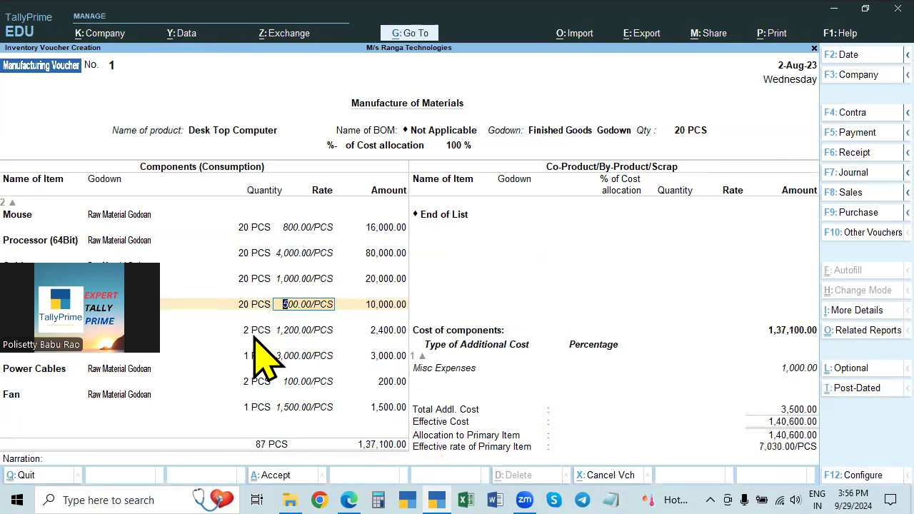
key("Return")
key("Return")
type("40")
key("Return")
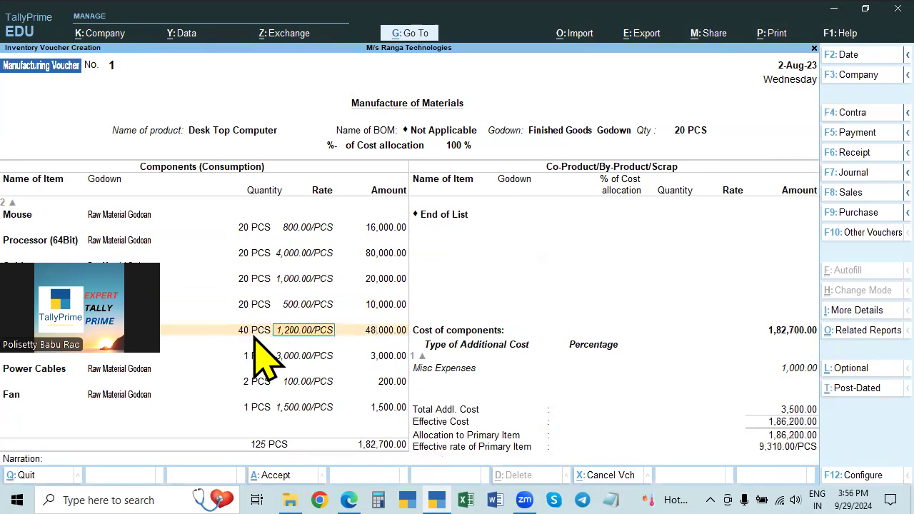
Set the HDD (512 GB) quantity to 20 PCS and the Power Cables quantity to 40 PCS
left_click(250, 357)
type("20")
key("Return")
left_click(259, 381)
type("40")
key("Return")
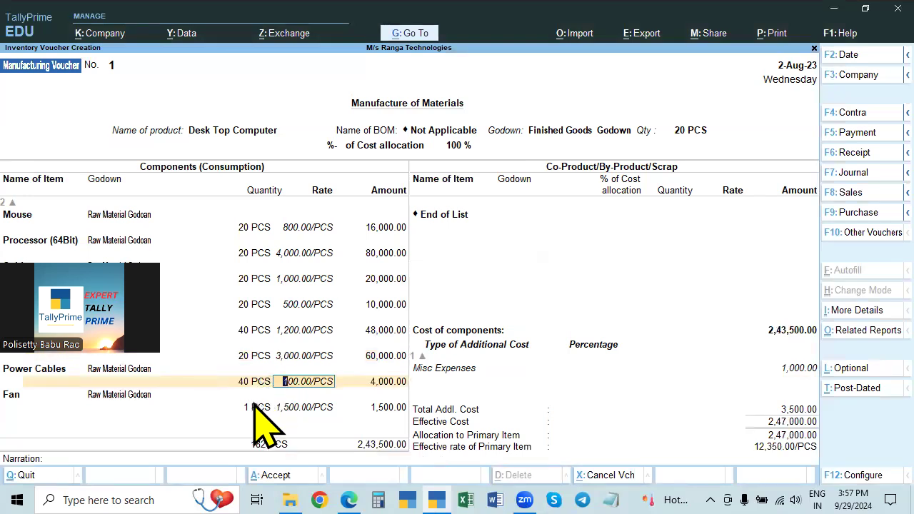
Set the Fan component's quantity to 20 PCS, keeping its rate
left_click(255, 408)
type("20")
key("Return")
key("Return")
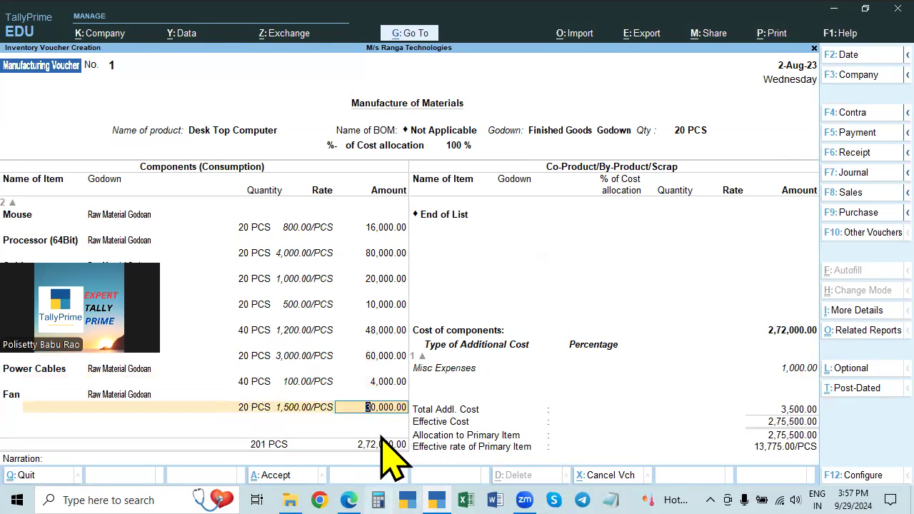
Try to start a division of 275000 in Calculator, and clear the entry
left_click(378, 500)
type("2")
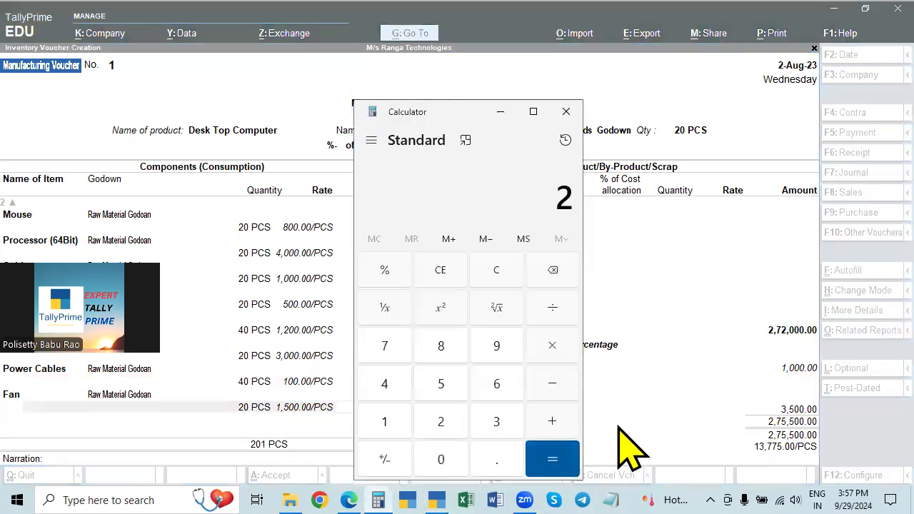
type("750000")
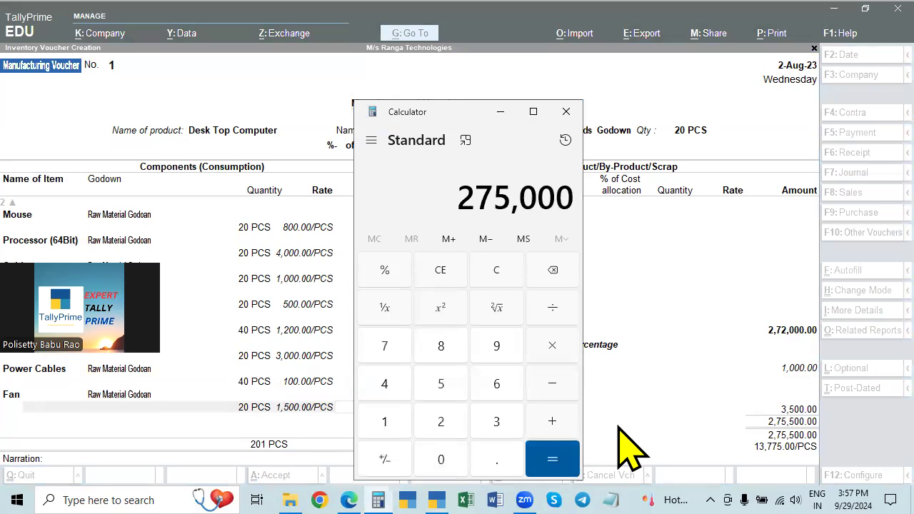
type("/")
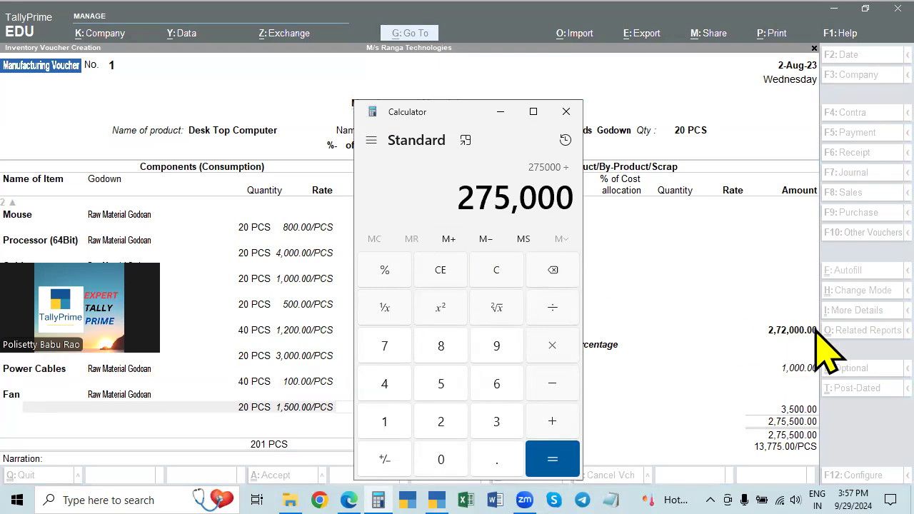
key("Return")
key("Escape")
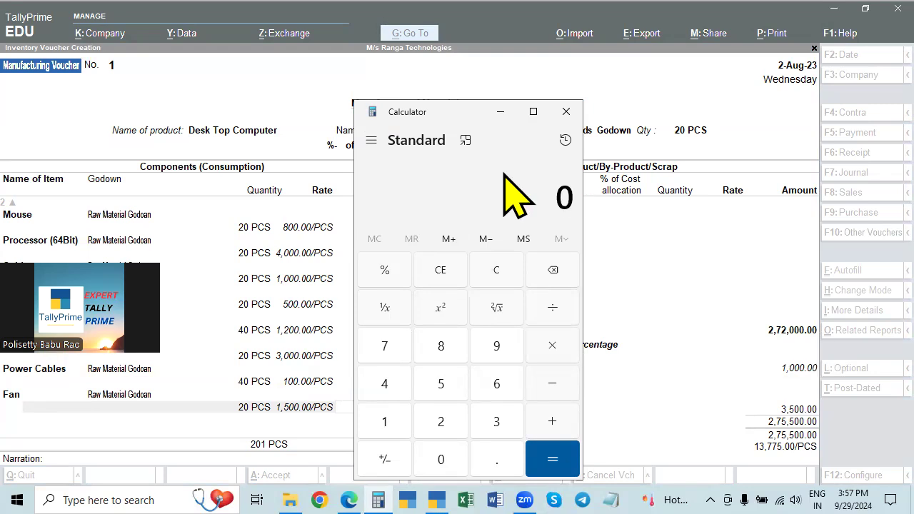
left_click(568, 110)
left_click(384, 498)
left_click(372, 140)
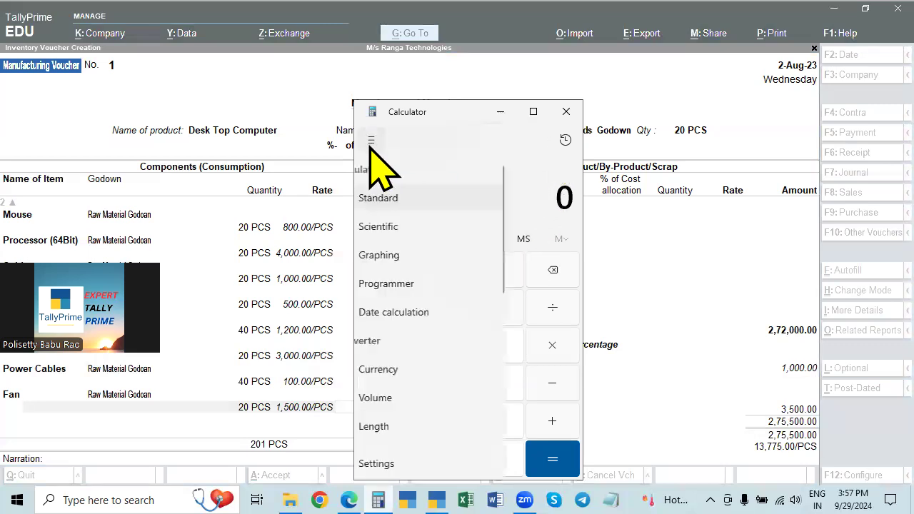
left_click(414, 198)
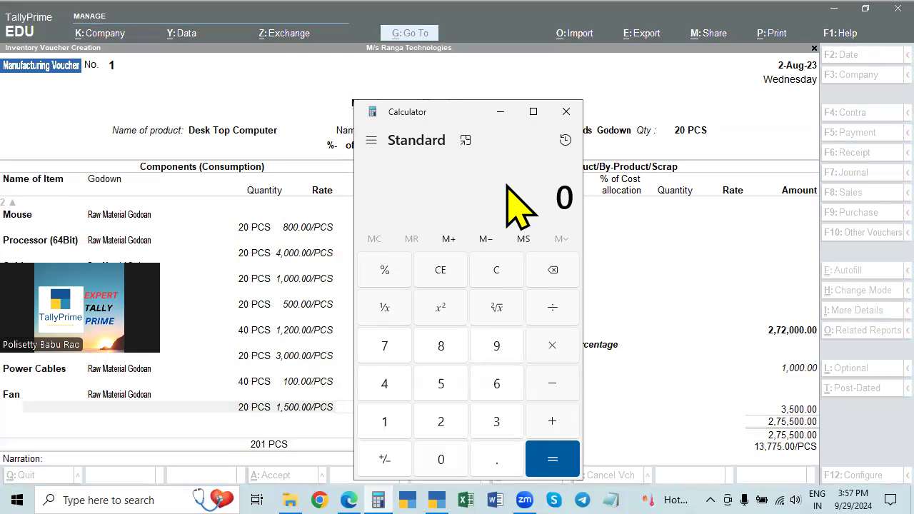
left_click(371, 140)
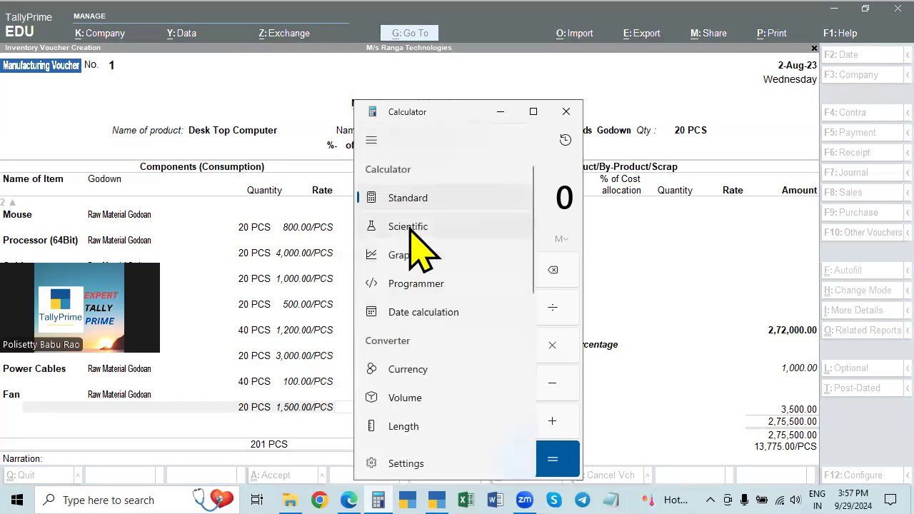
left_click(408, 369)
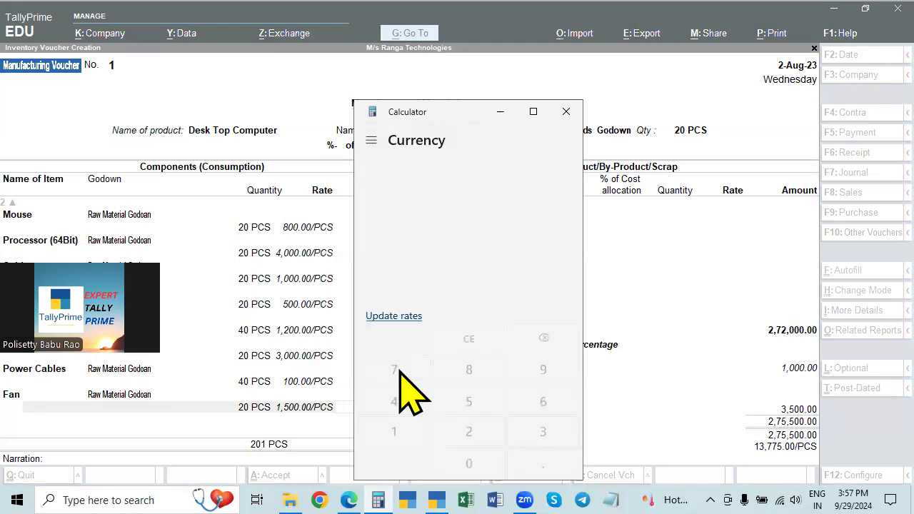
left_click(372, 140)
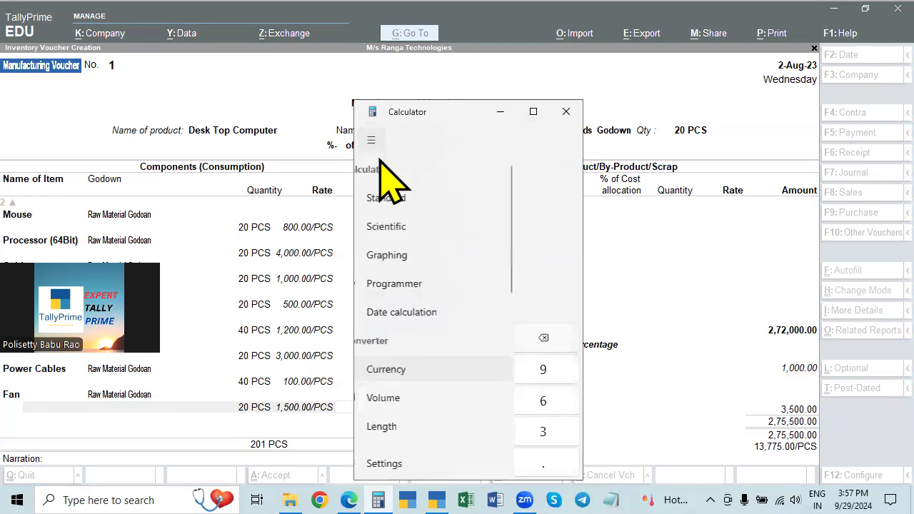
left_click(394, 197)
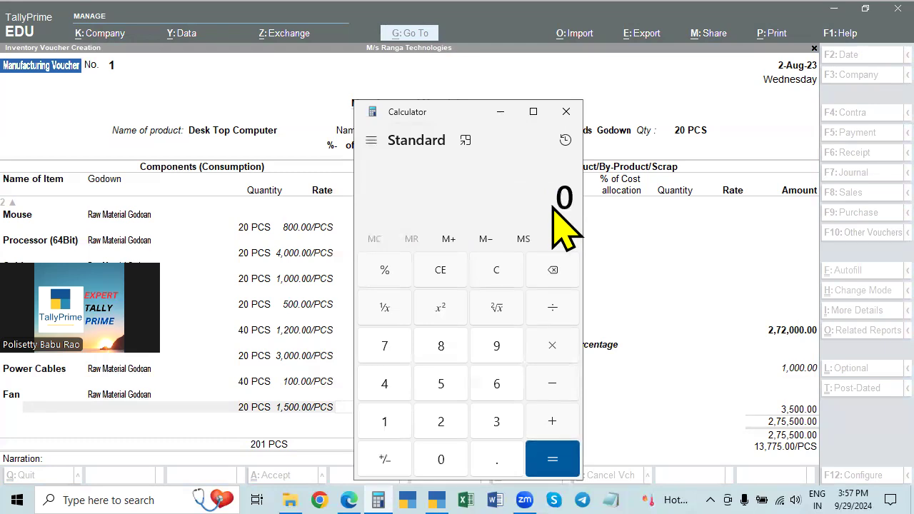
Divide 275000 by 20 in Calculator to work out the cost per computer
type("275000")
key("slash")
type("20")
key("Return")
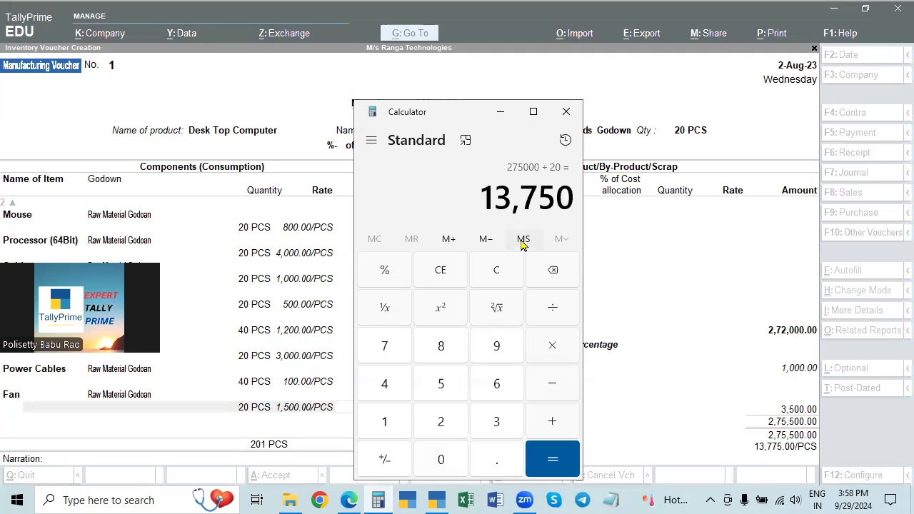
Divide the effective cost of 275500 by 20 in Calculator to check the per-unit rate, and close Calculator
key("Escape")
type("2750000")
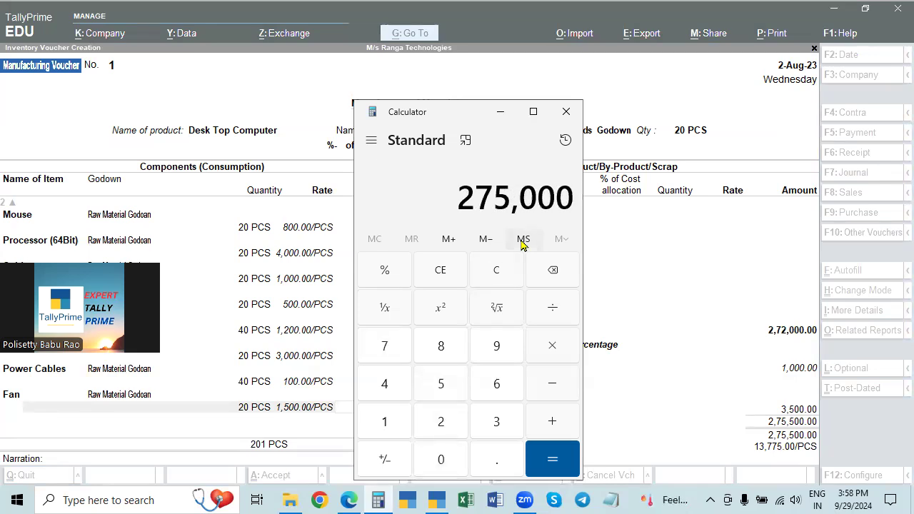
type("500")
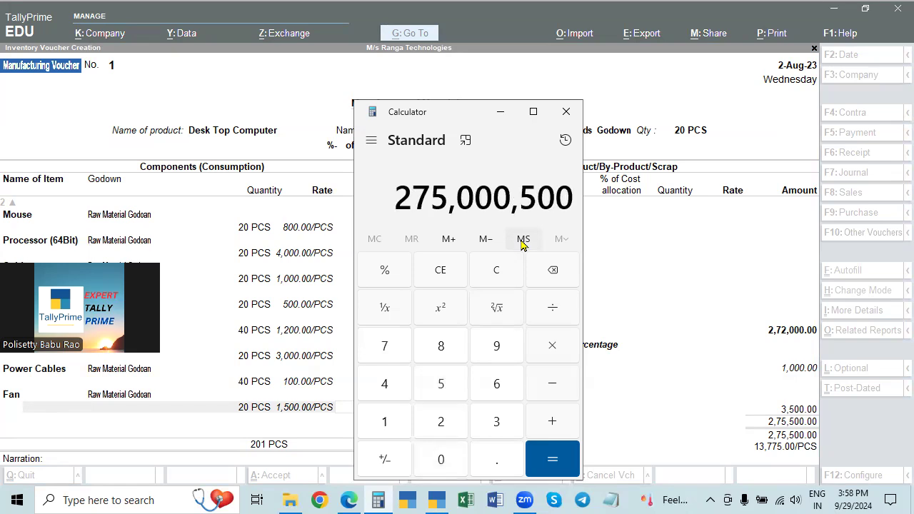
key("Escape")
type("275500")
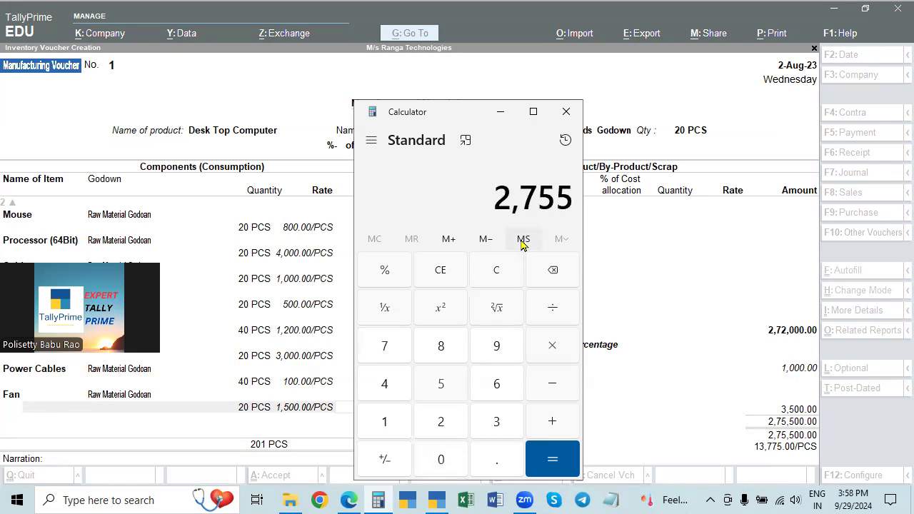
type("/20")
key("Return")
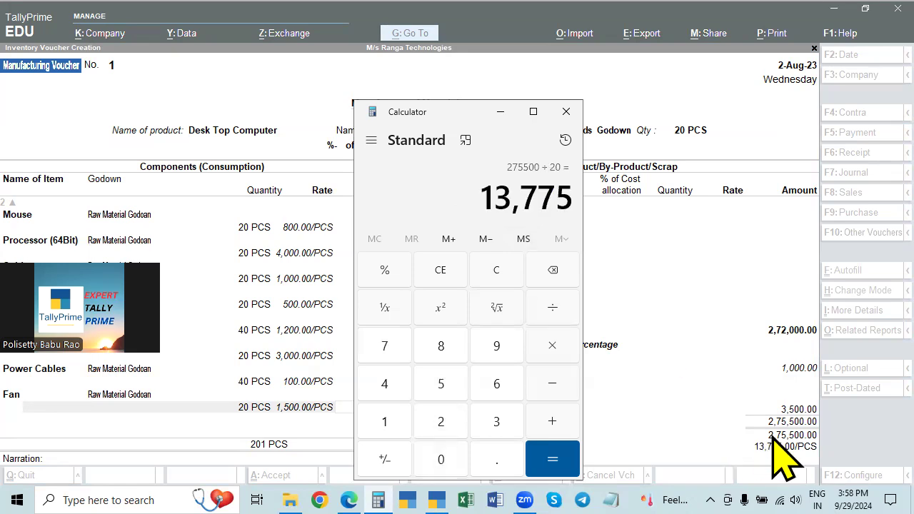
left_click(565, 113)
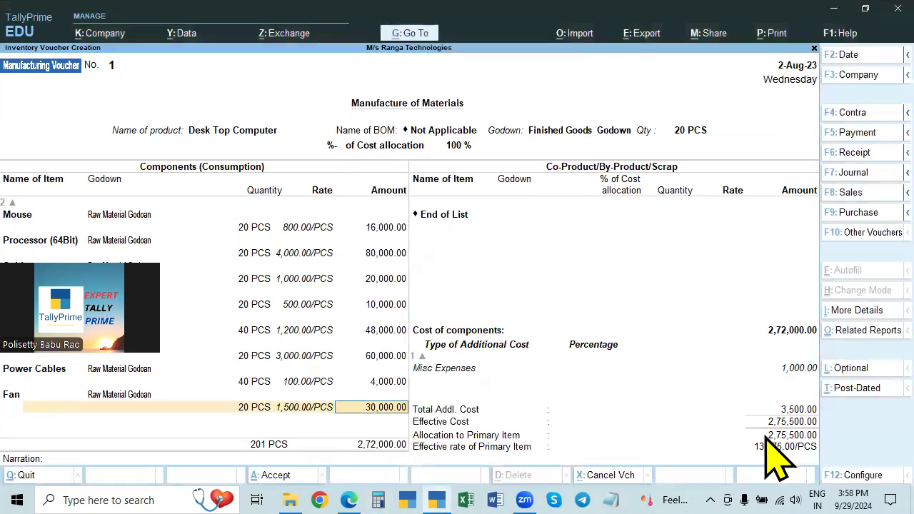
Accept the Manufacturing Voucher for 20 PCS of Desk Top Computer, leaving the remaining fields and the narration as they are
key("Return")
key("Return")
key("Return")
key("Return")
key("Return")
key("Return")
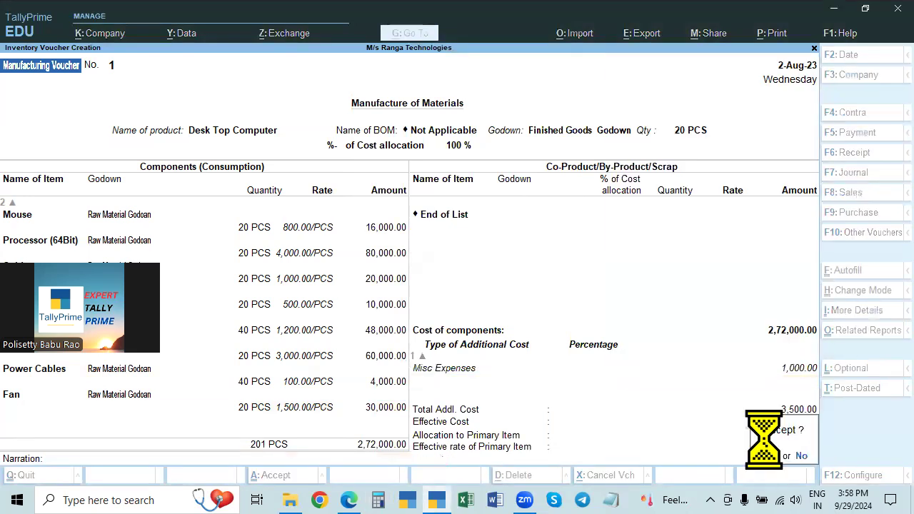
key("Return")
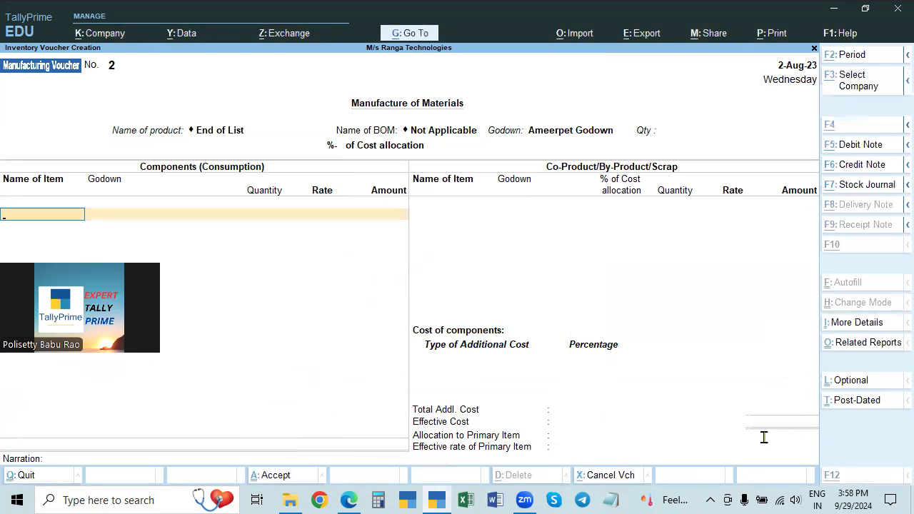
Switch to the practice problems PDF in Edge, read the transactions following the desktop computer assembly on page 34, and return to TallyPrime
key("alt+Tab")
scroll(657, 418, "down", 5)
scroll(651, 415, "down", 4)
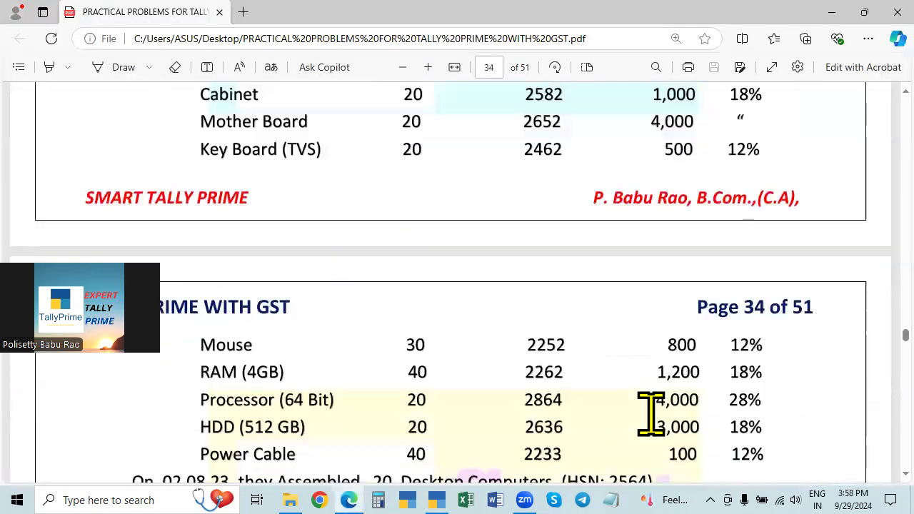
scroll(651, 414, "down", 1)
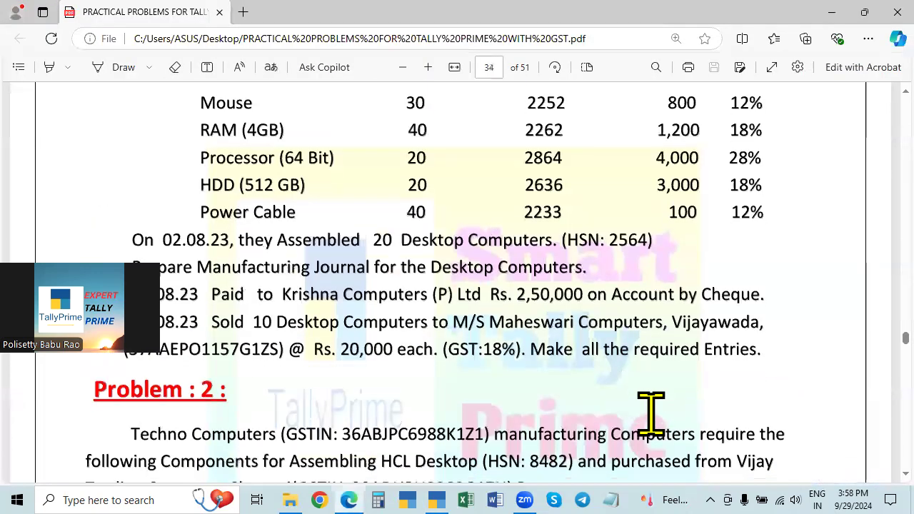
key("alt+Tab")
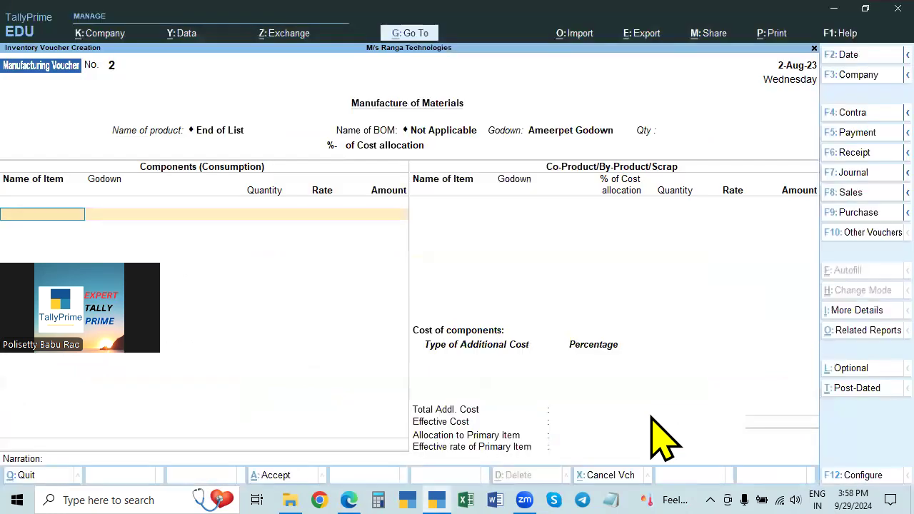